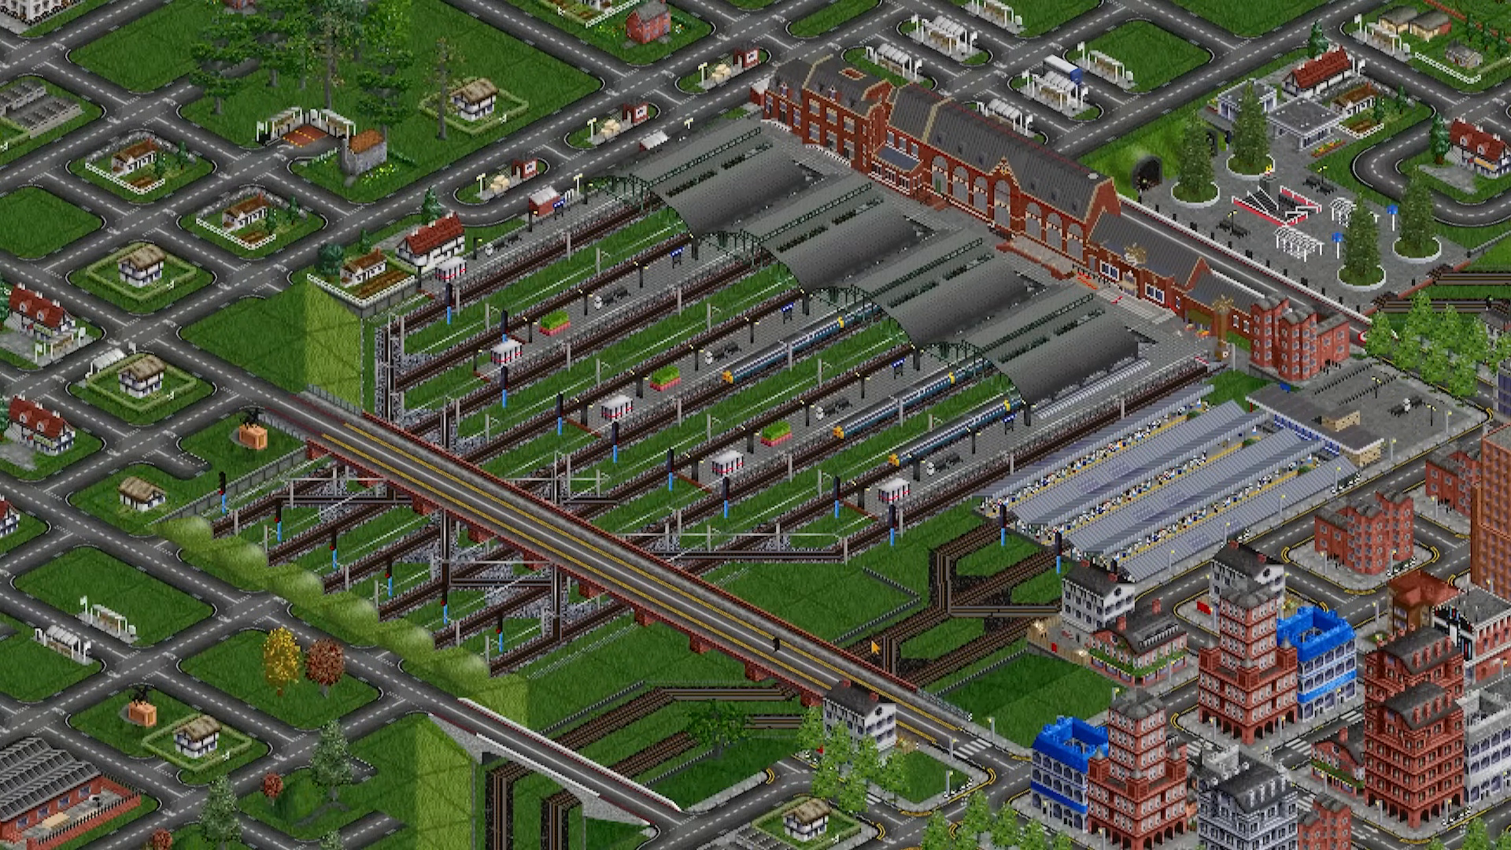
pyautogui.moveTo(871, 644); pyautogui.dragTo(886, 724)
pyautogui.moveTo(783, 477); pyautogui.dragTo(765, 503)
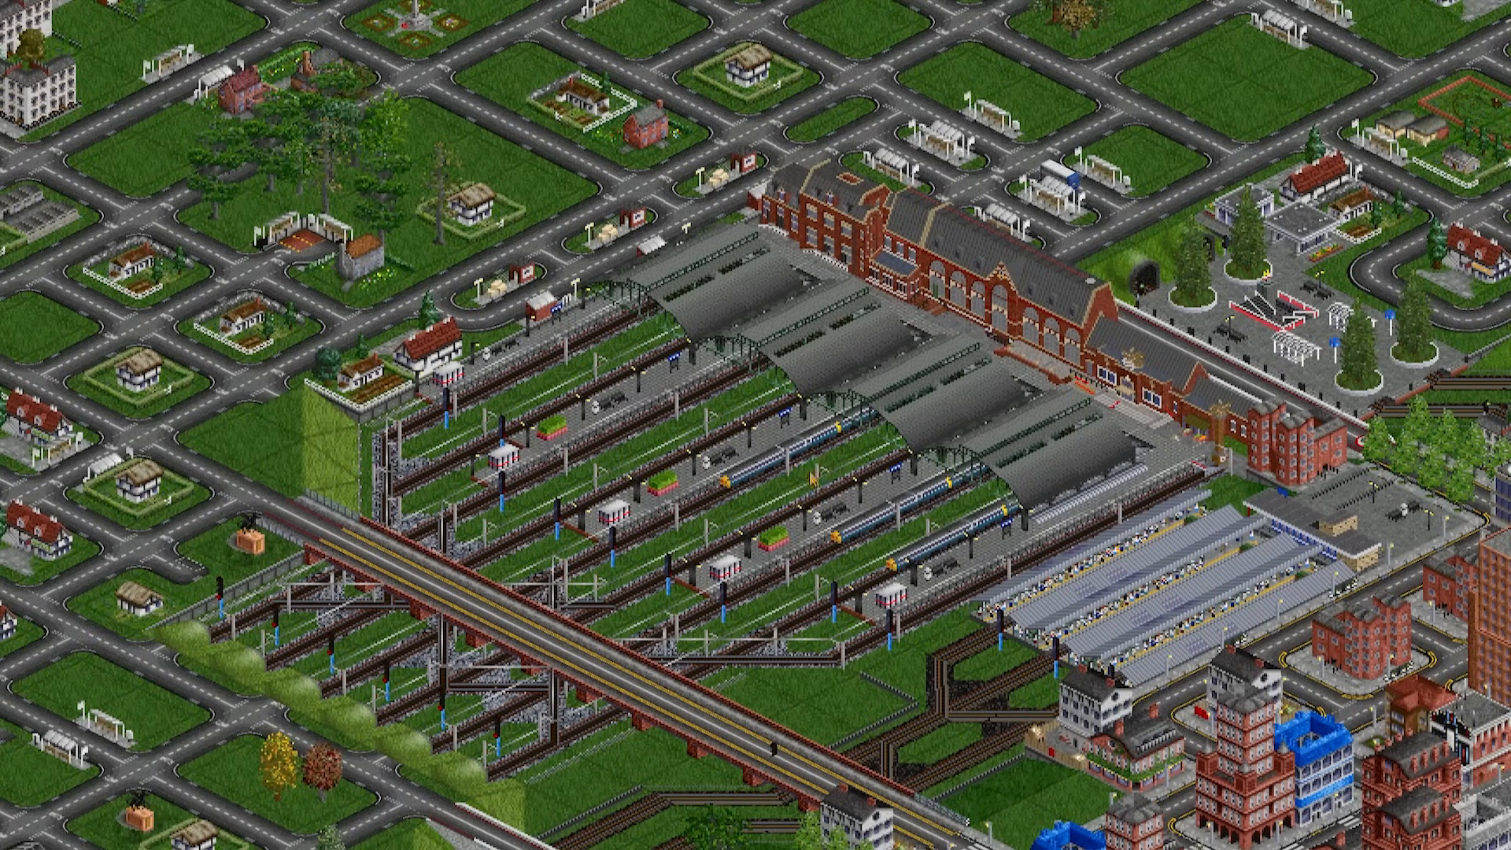
pyautogui.scroll(-1, 884, 656)
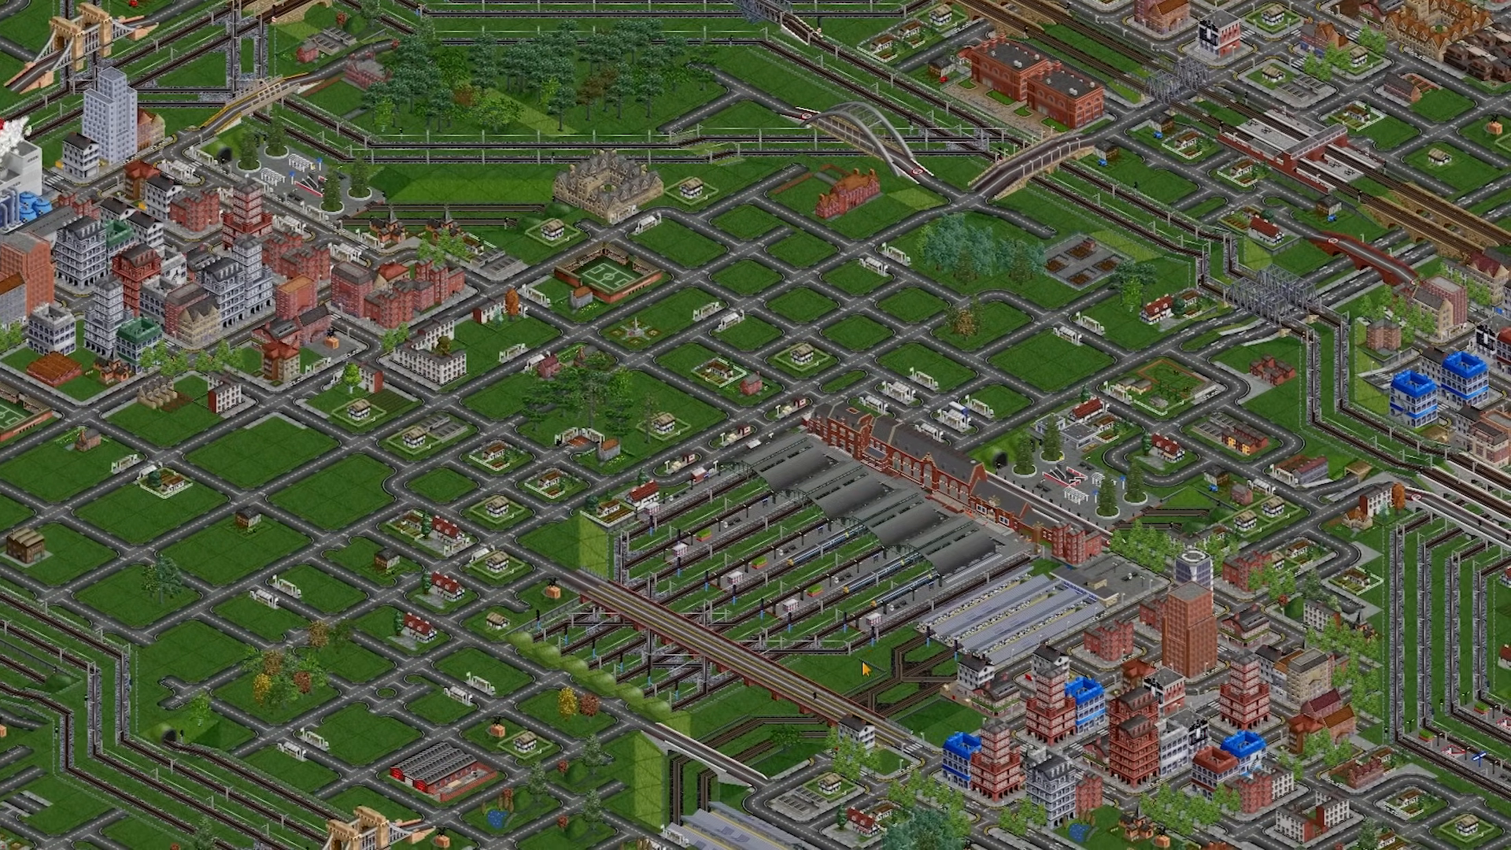
pyautogui.moveTo(851, 669); pyautogui.dragTo(848, 670)
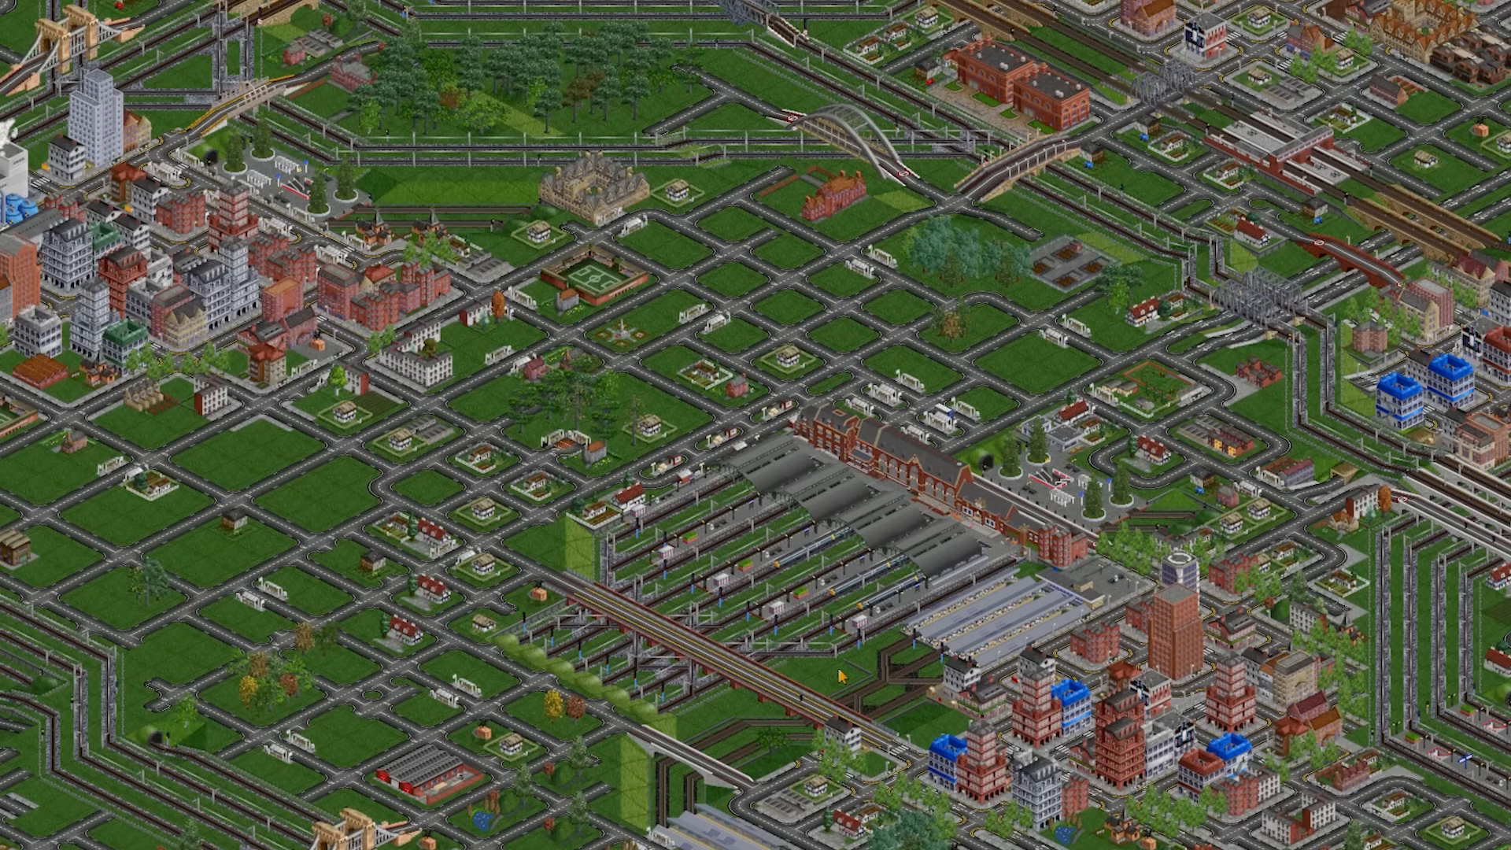
pyautogui.moveTo(842, 677); pyautogui.dragTo(838, 642)
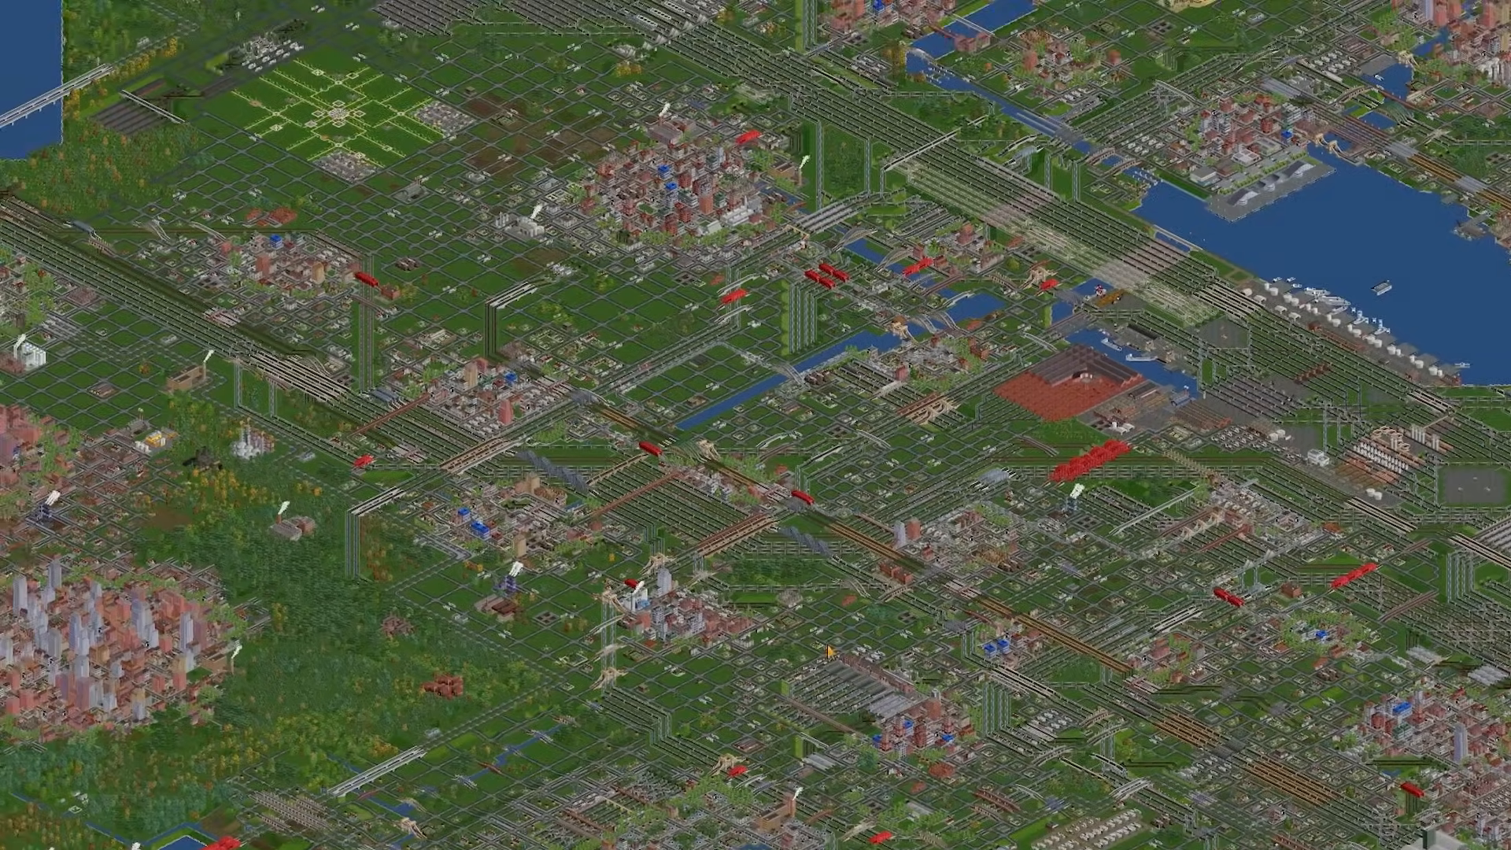
pyautogui.scroll(-1, 828, 646)
pyautogui.moveTo(827, 646); pyautogui.dragTo(1085, 849)
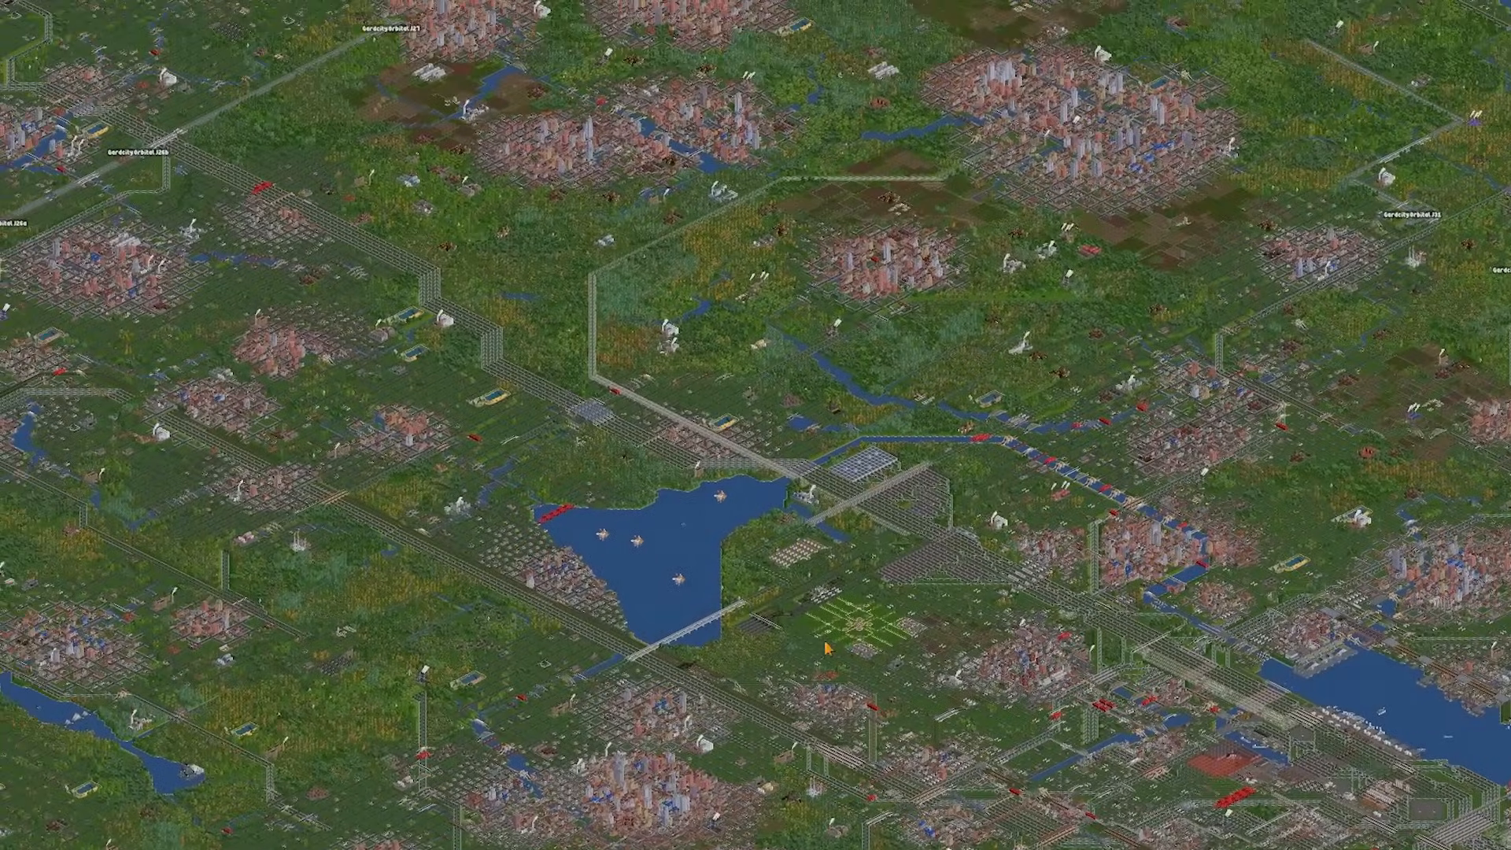
pyautogui.moveTo(848, 635); pyautogui.dragTo(1280, 849)
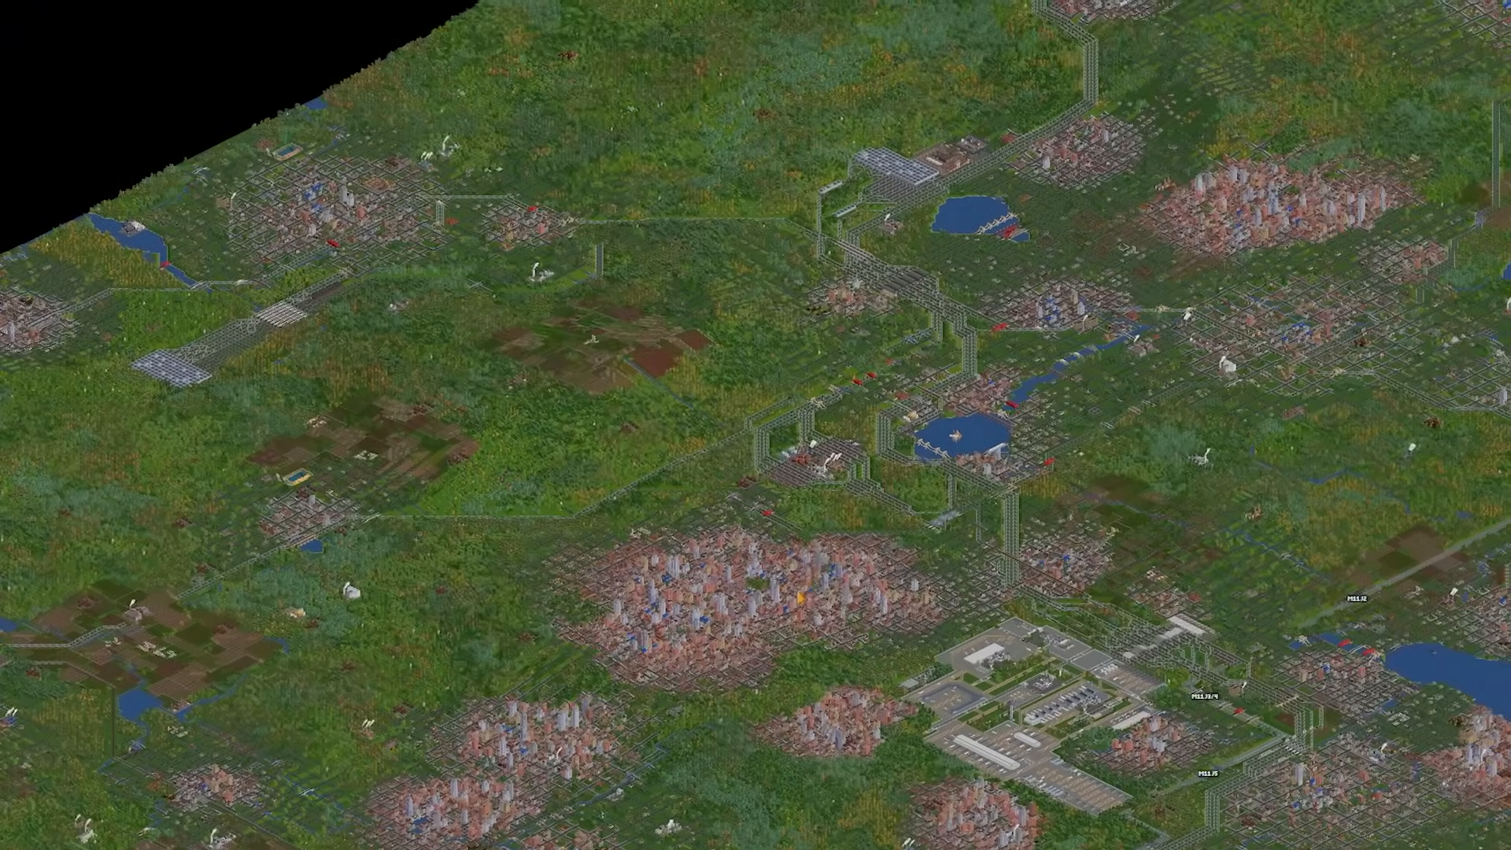
pyautogui.scroll(2, 799, 598)
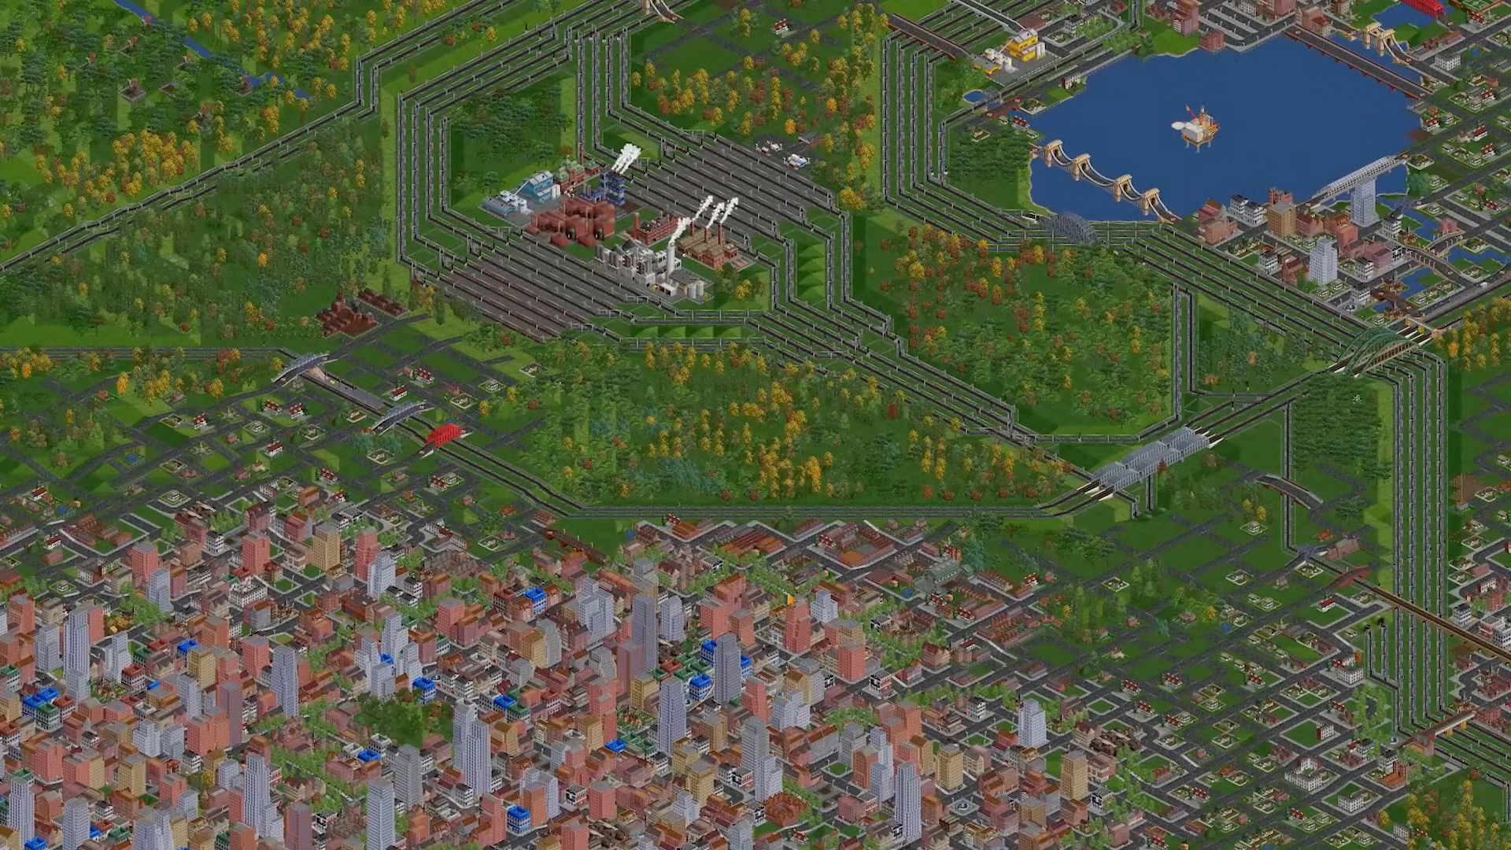
pyautogui.moveTo(789, 598); pyautogui.dragTo(858, 564)
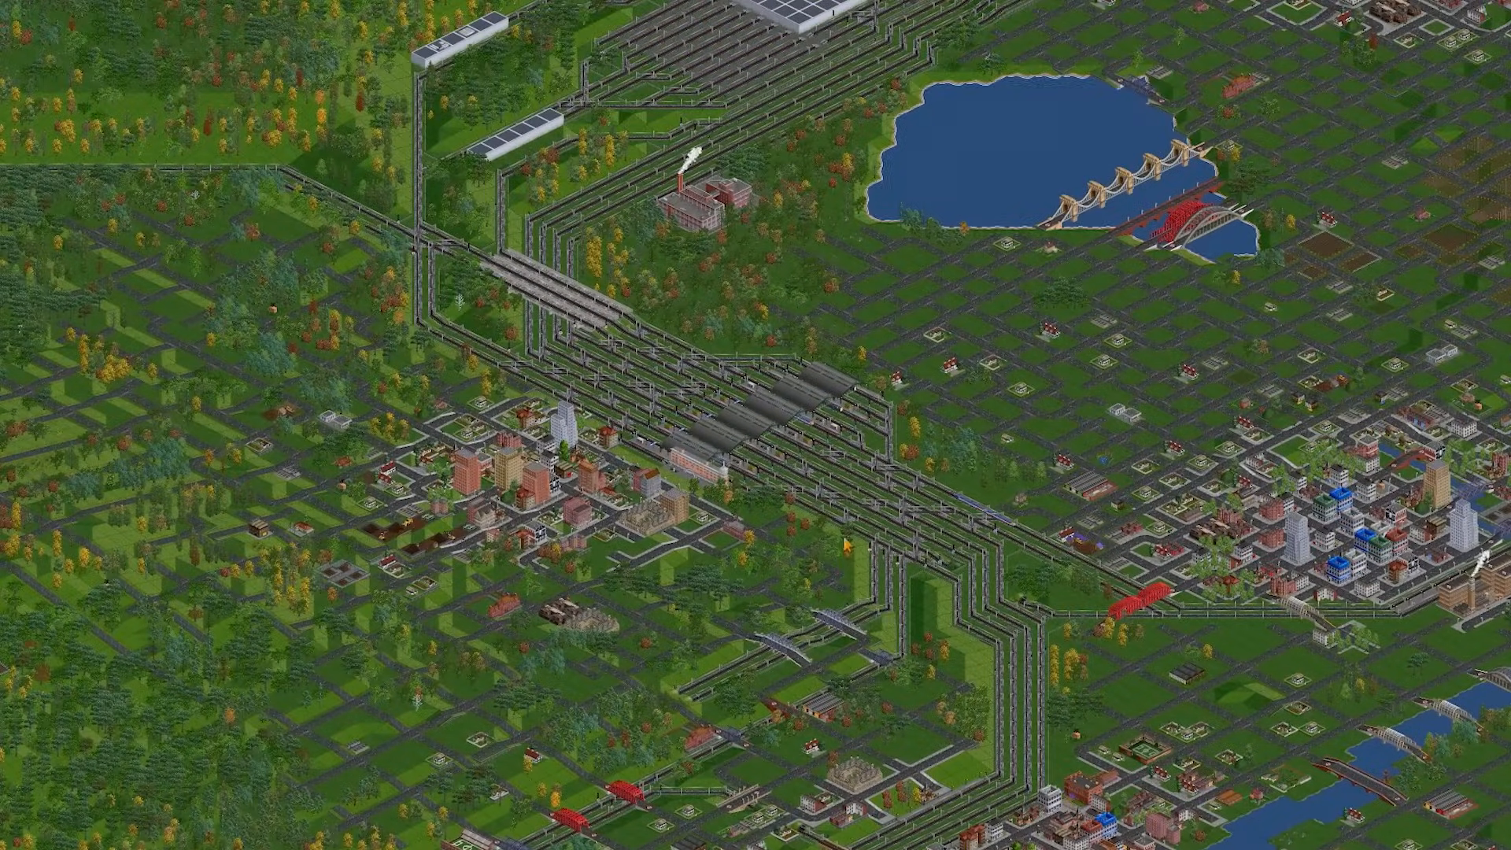
pyautogui.scroll(1, 846, 544)
pyautogui.scroll(-2, 812, 425)
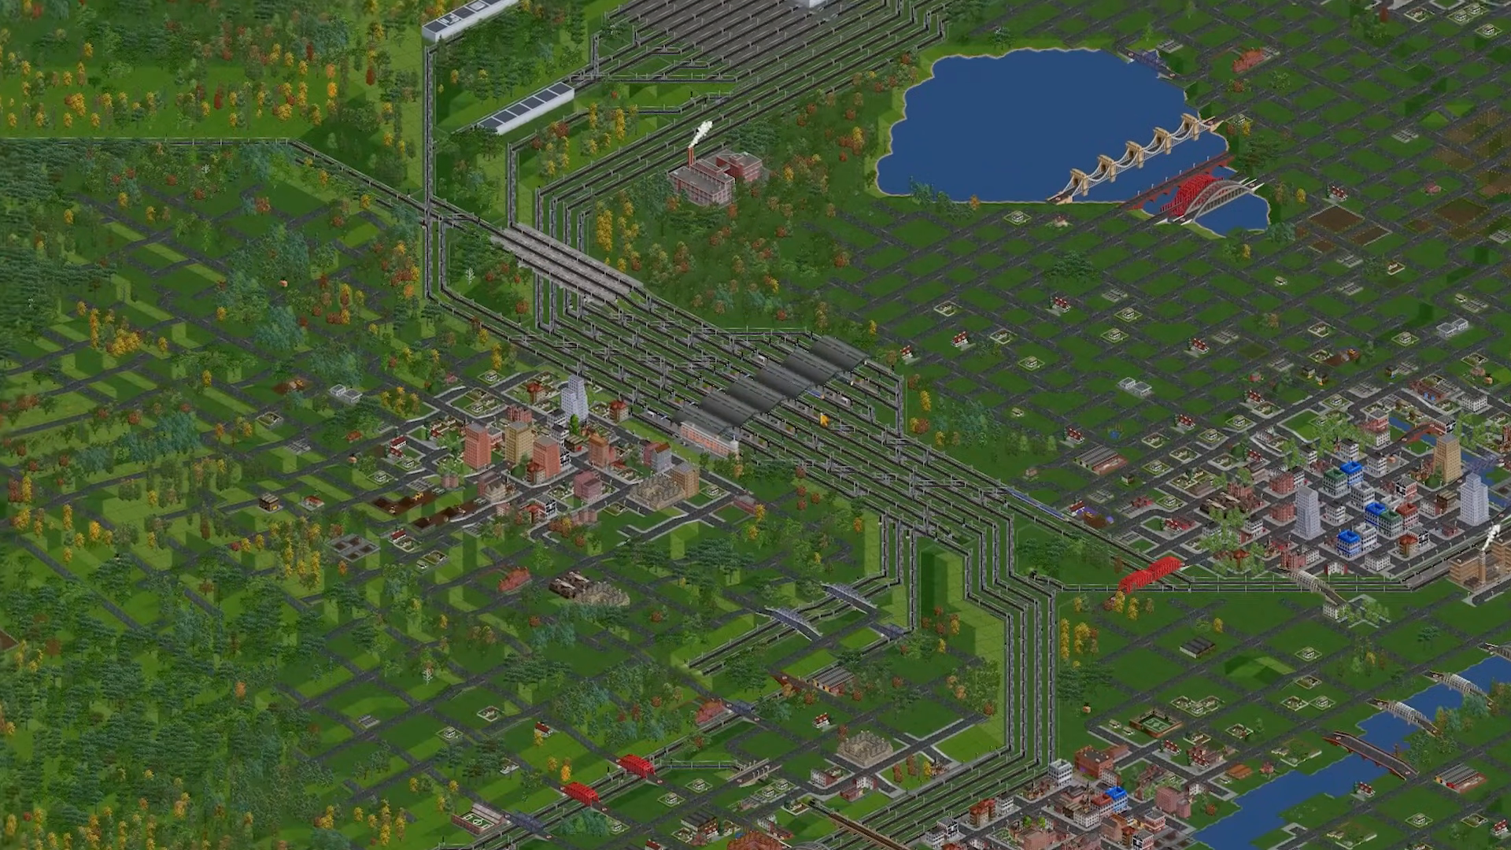
pyautogui.scroll(1, 812, 425)
pyautogui.moveTo(810, 418); pyautogui.dragTo(835, 421)
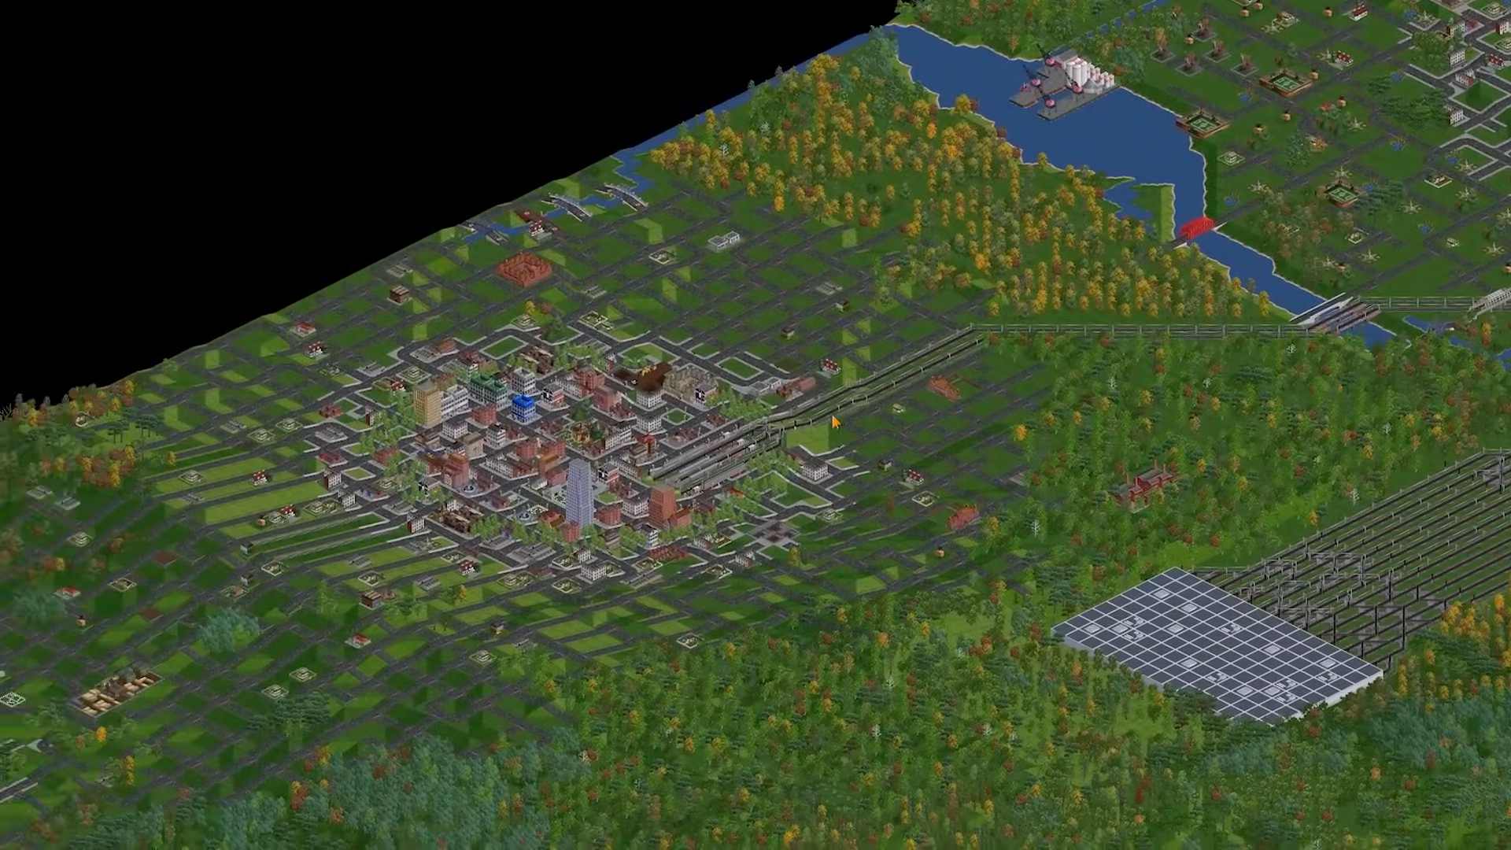
pyautogui.scroll(1, 834, 421)
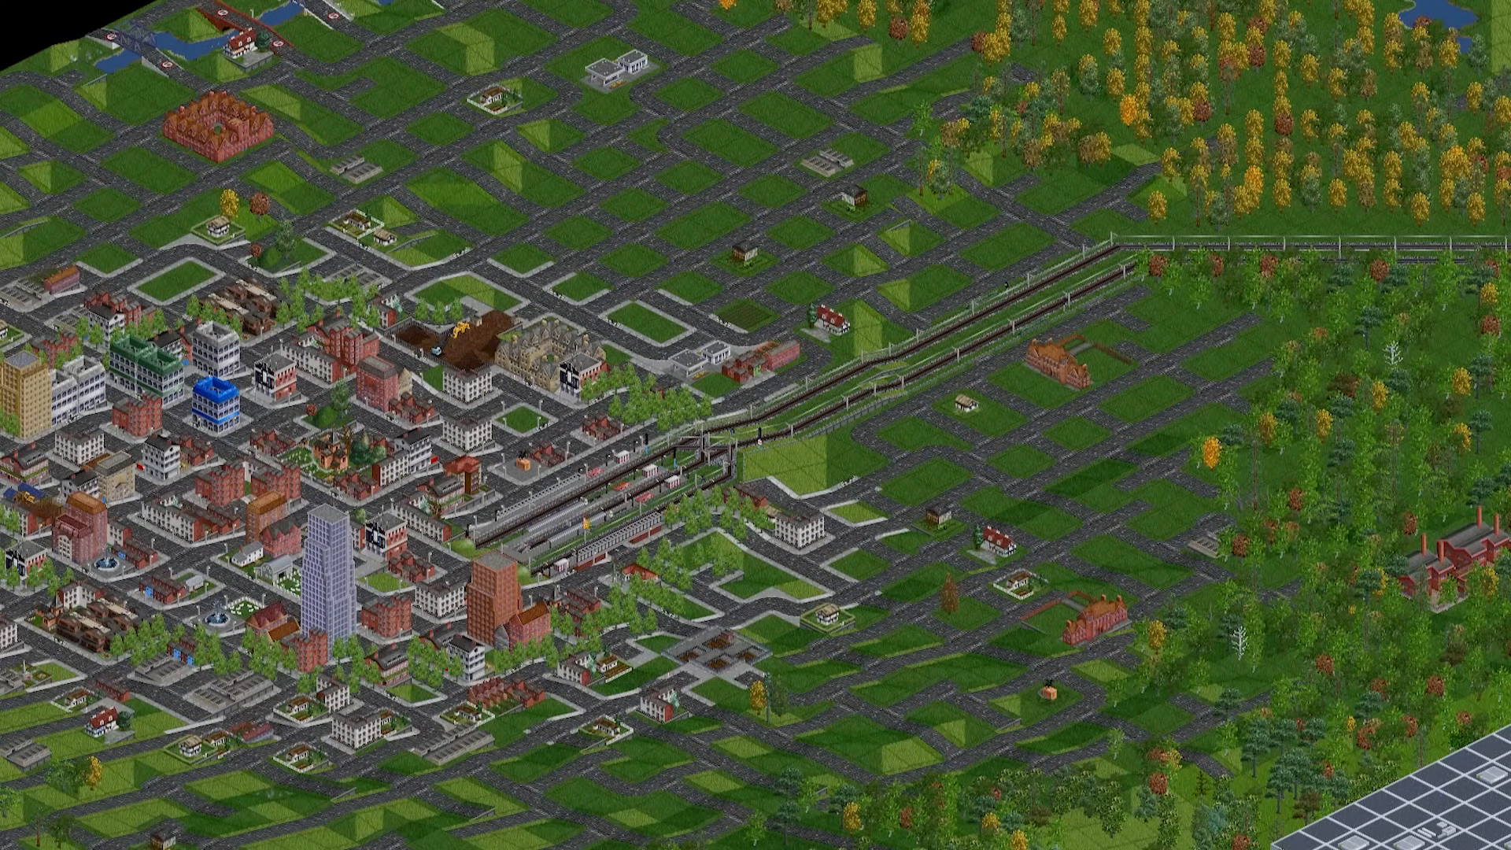
pyautogui.scroll(-3, 674, 492)
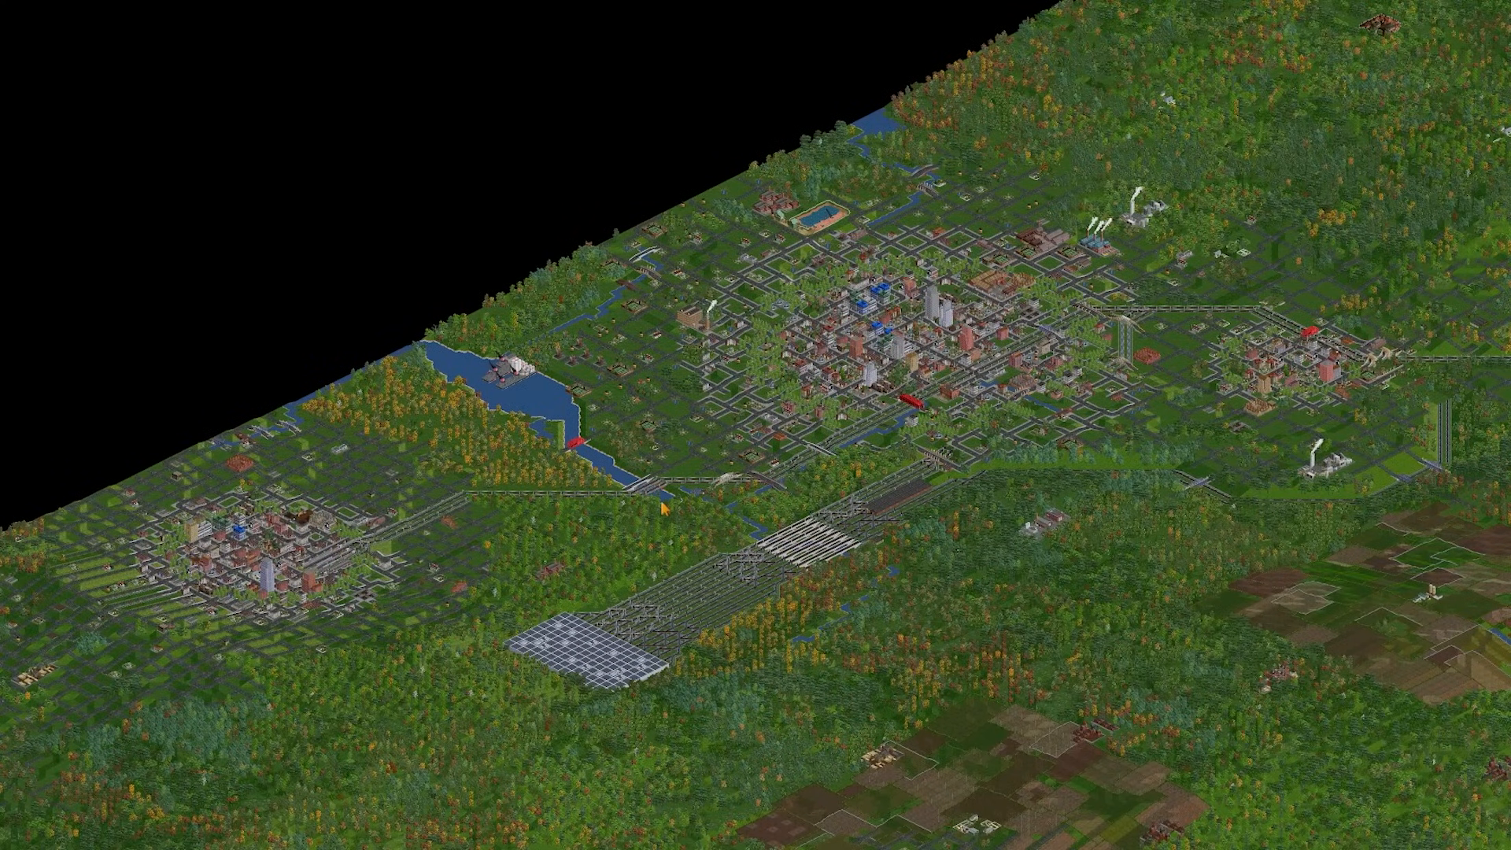
pyautogui.moveTo(742, 499); pyautogui.dragTo(740, 495)
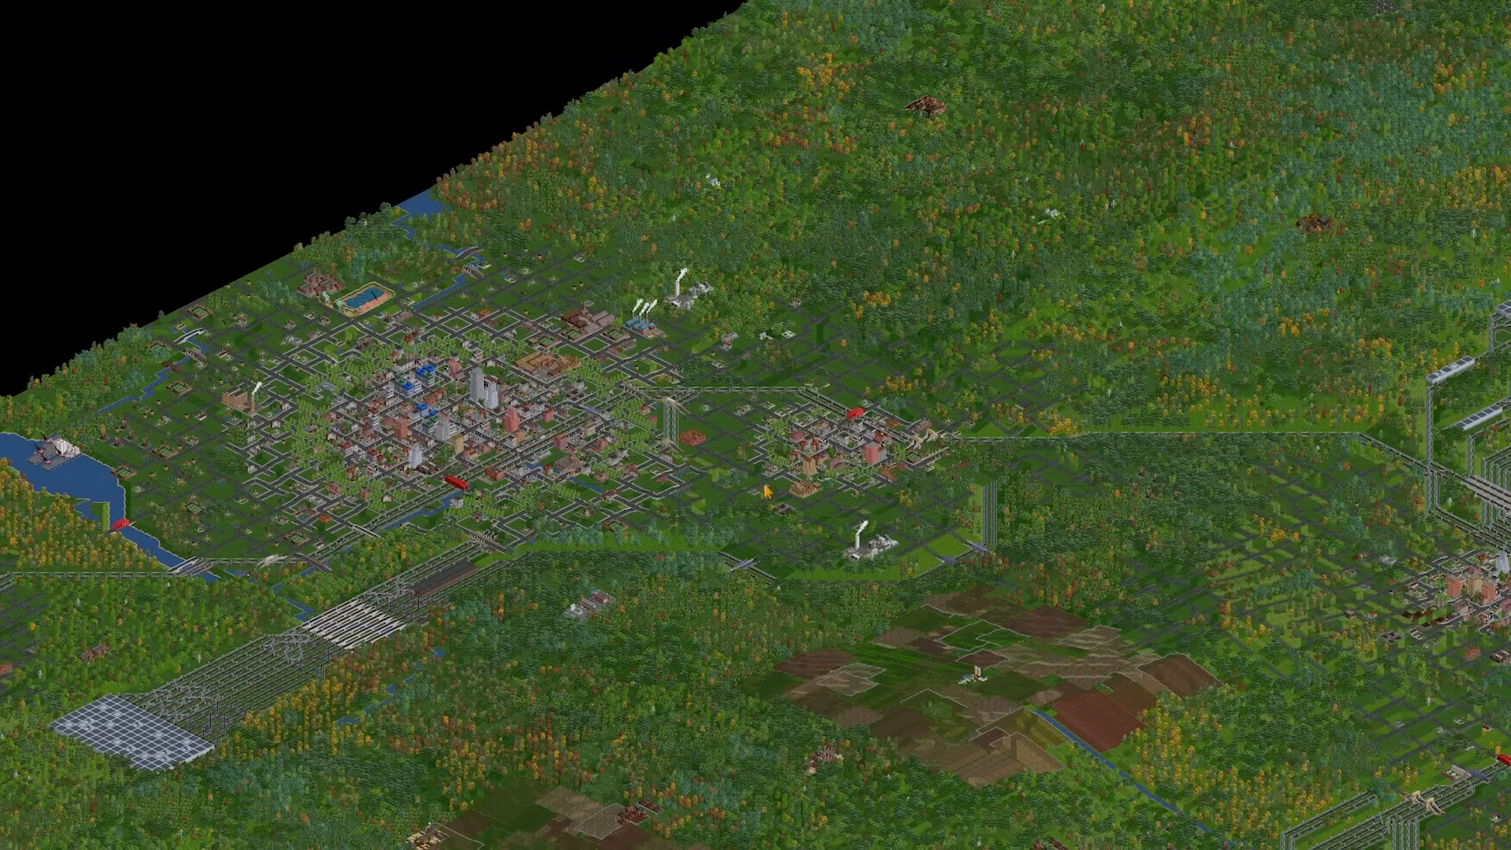
pyautogui.moveTo(758, 493); pyautogui.dragTo(795, 476)
pyautogui.scroll(3, 758, 493)
pyautogui.moveTo(937, 488); pyautogui.dragTo(925, 485)
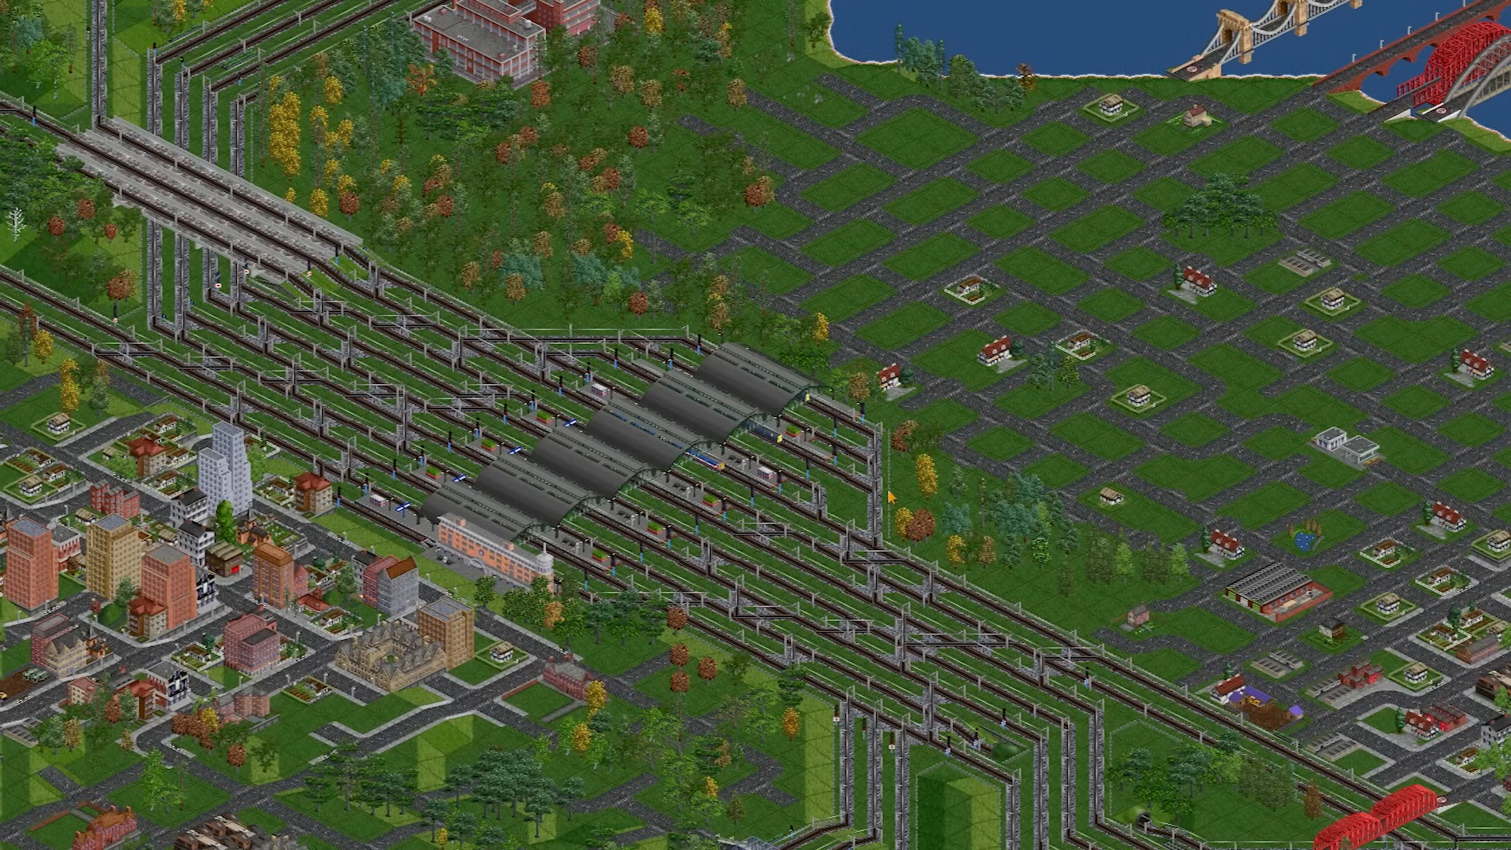
pyautogui.scroll(-4, 889, 495)
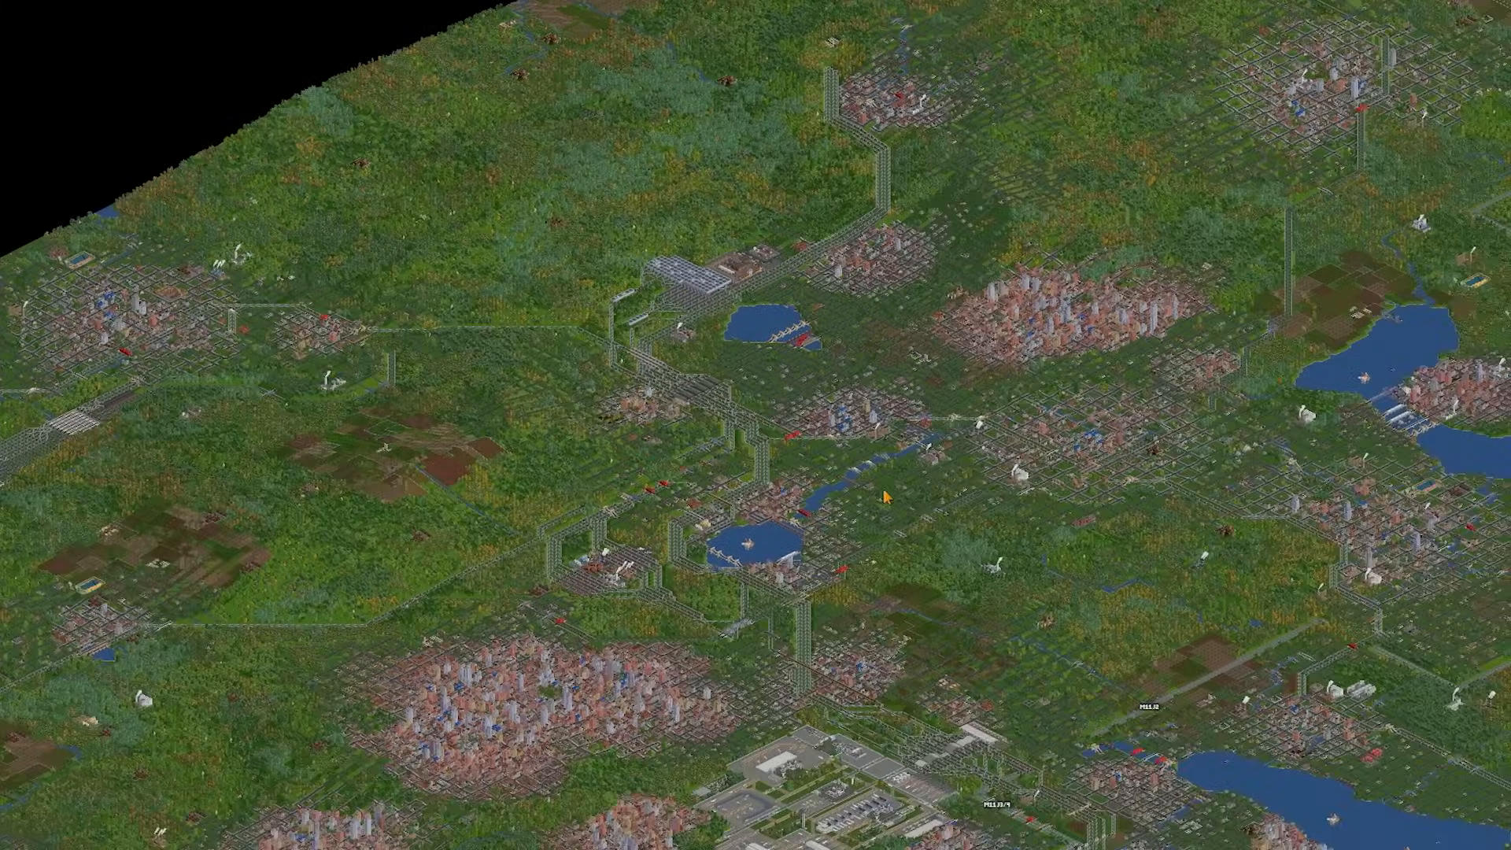
pyautogui.moveTo(871, 498); pyautogui.dragTo(865, 501)
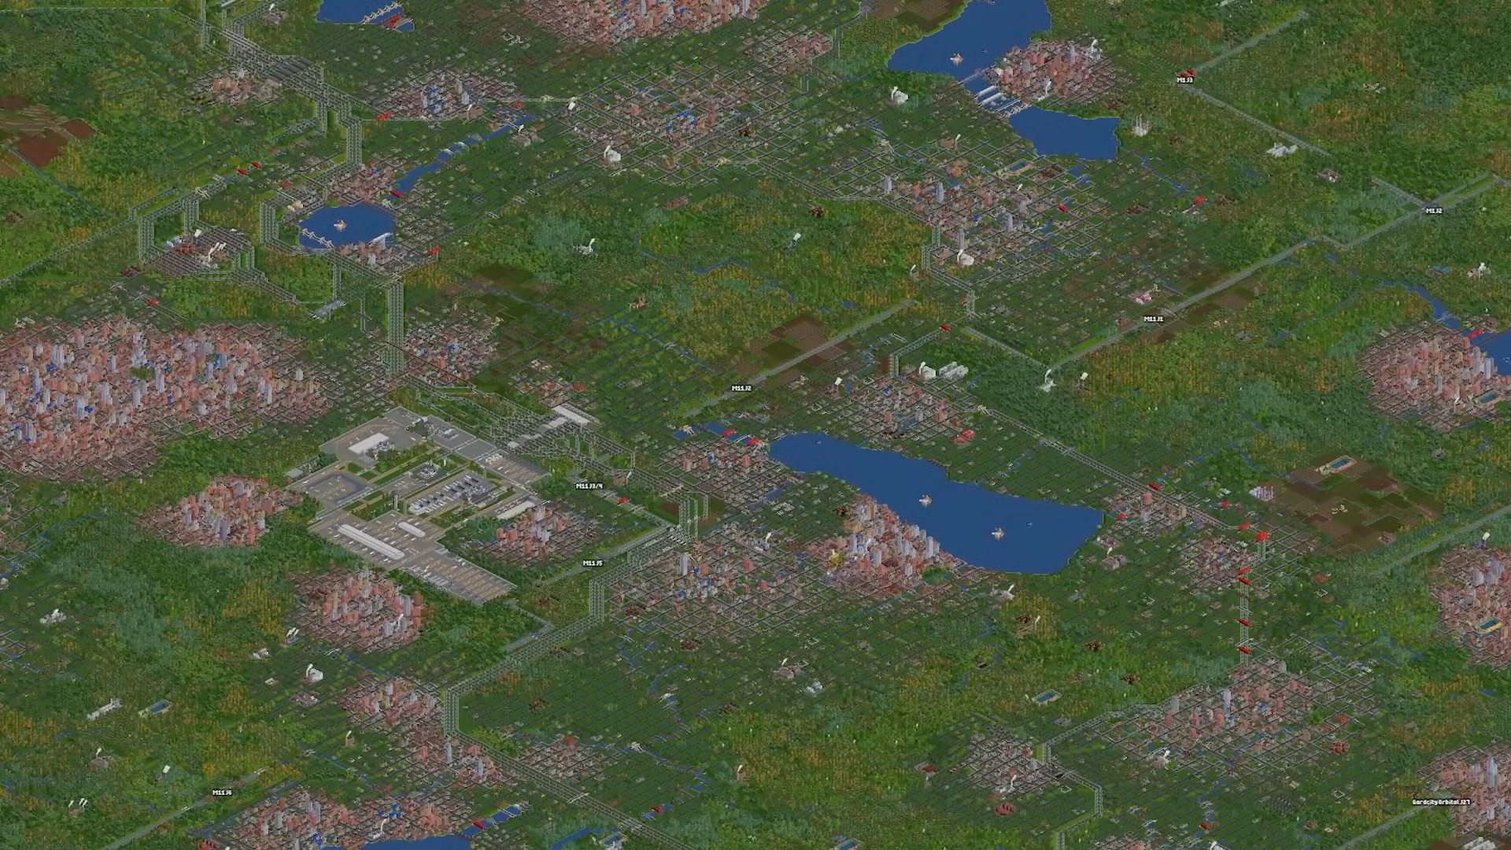
pyautogui.moveTo(817, 560); pyautogui.dragTo(855, 537)
pyautogui.scroll(2, 846, 548)
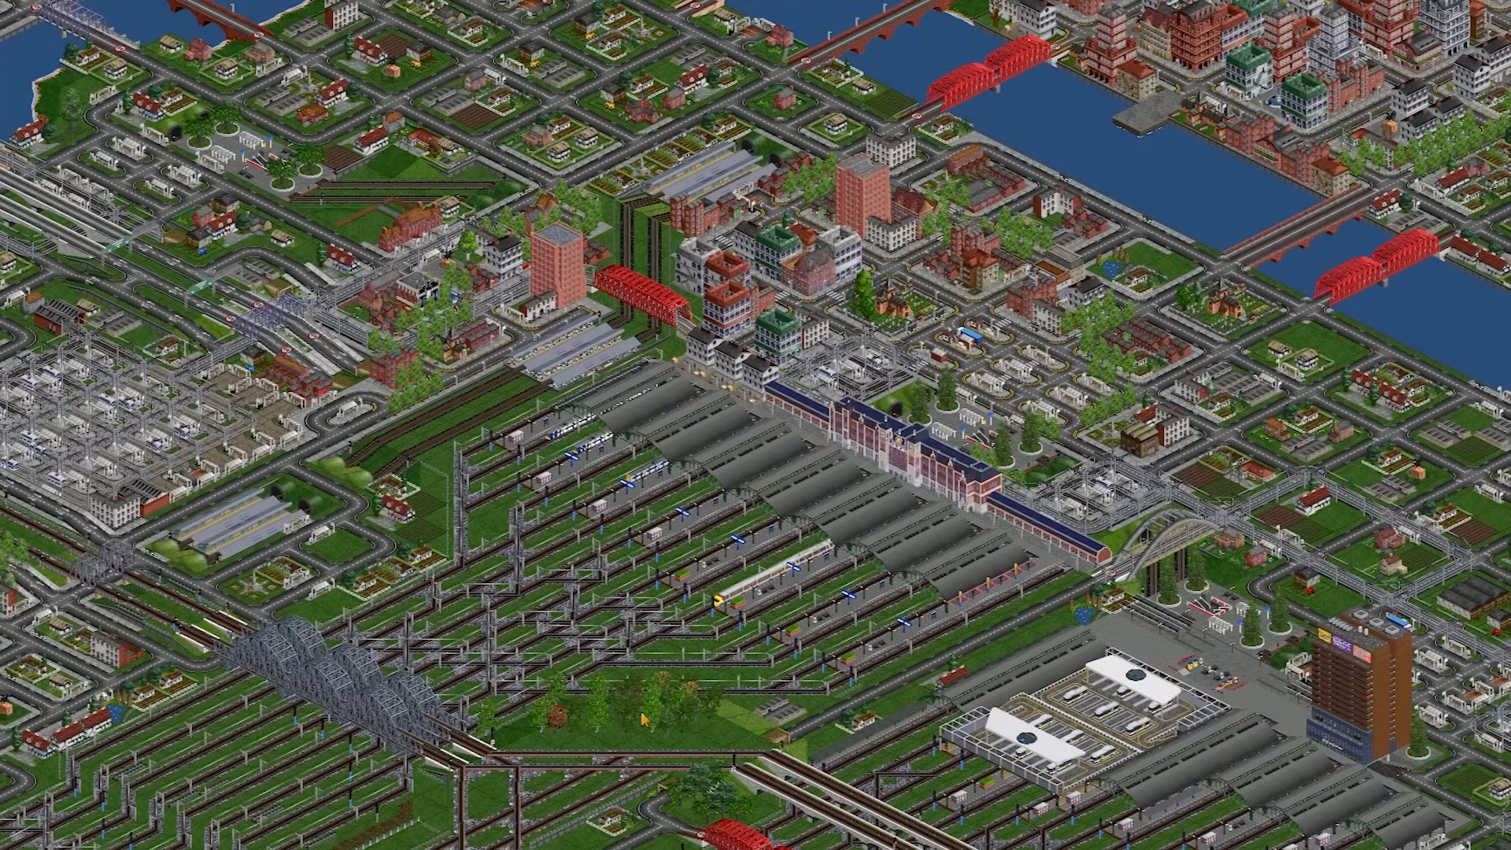
pyautogui.moveTo(786, 584); pyautogui.dragTo(850, 547)
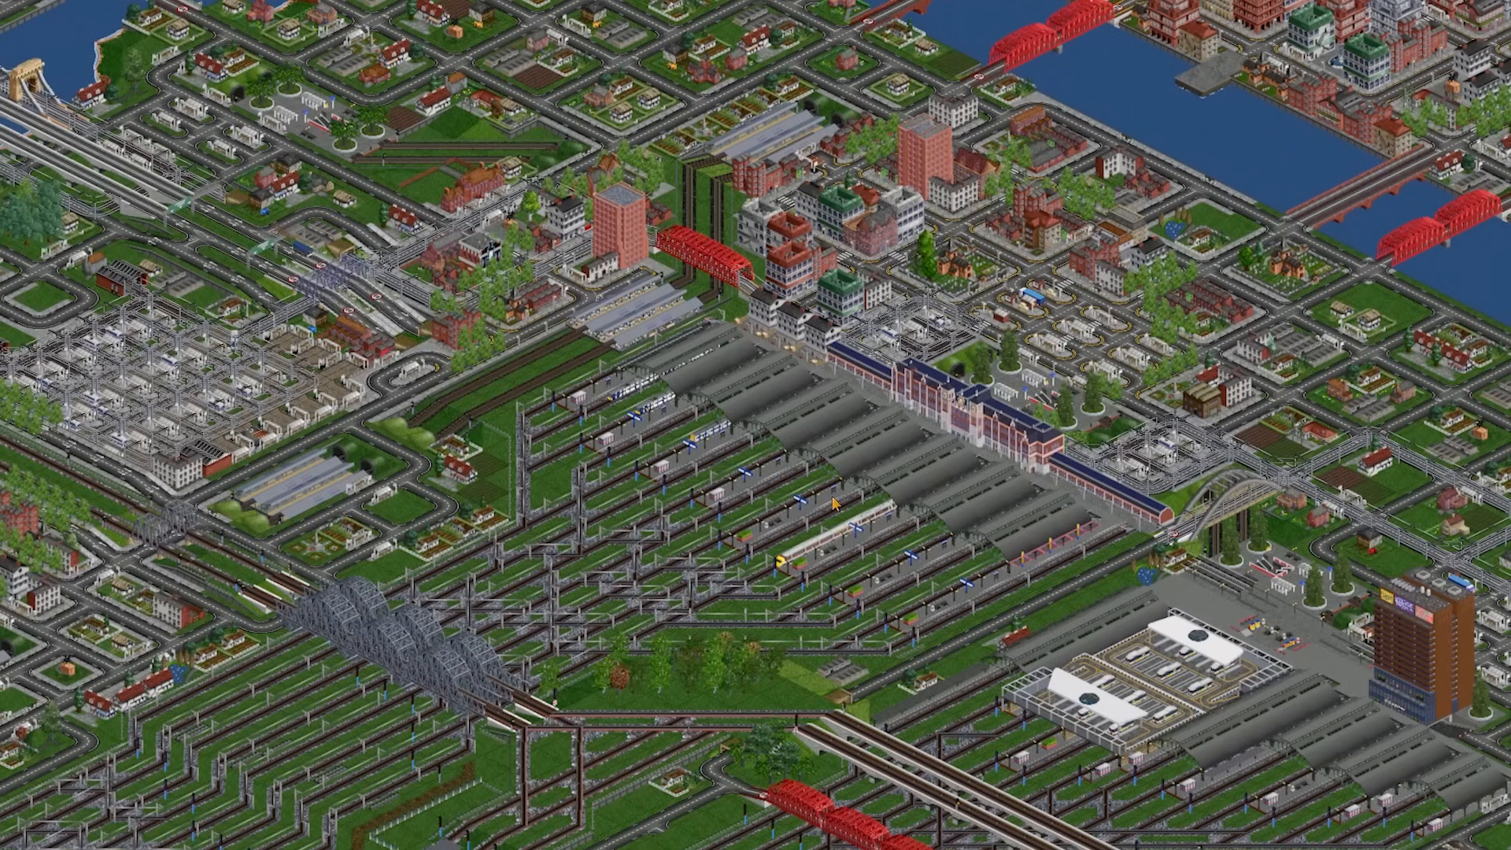
pyautogui.moveTo(836, 506); pyautogui.dragTo(878, 460)
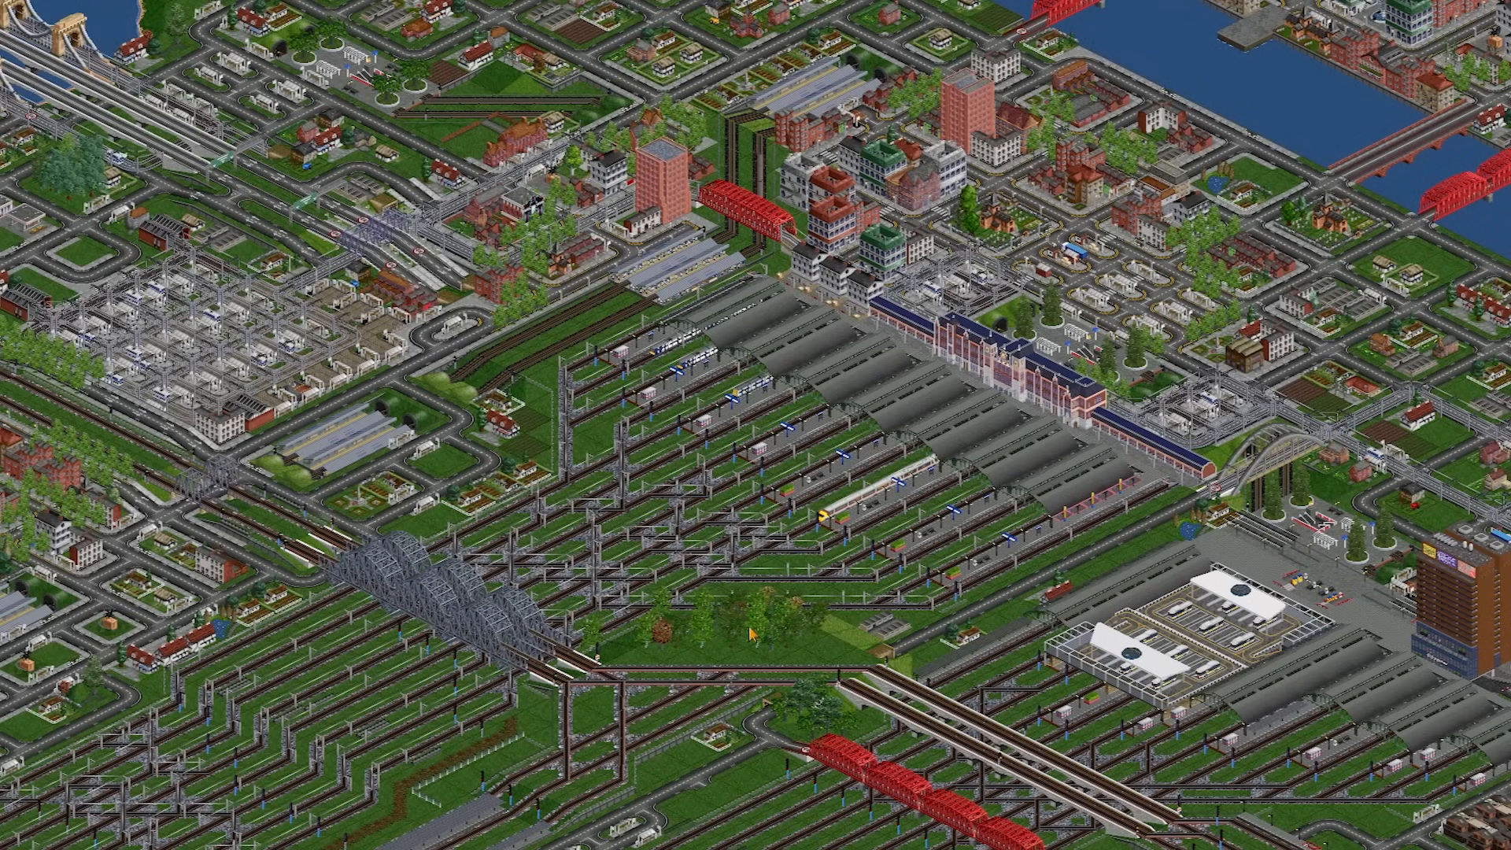
pyautogui.rightClick(750, 629)
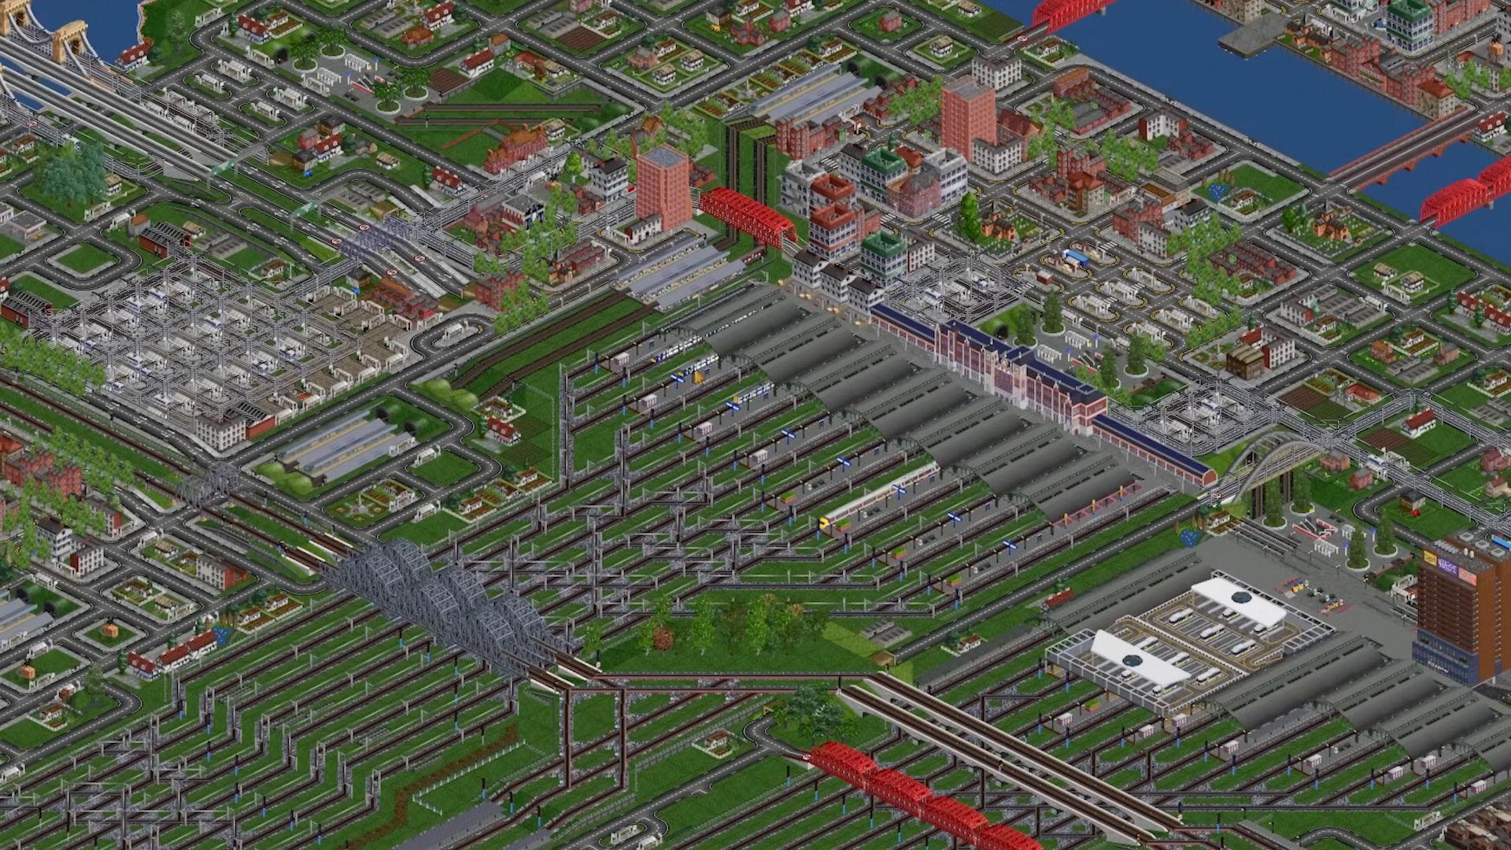
pyautogui.rightClick(860, 537)
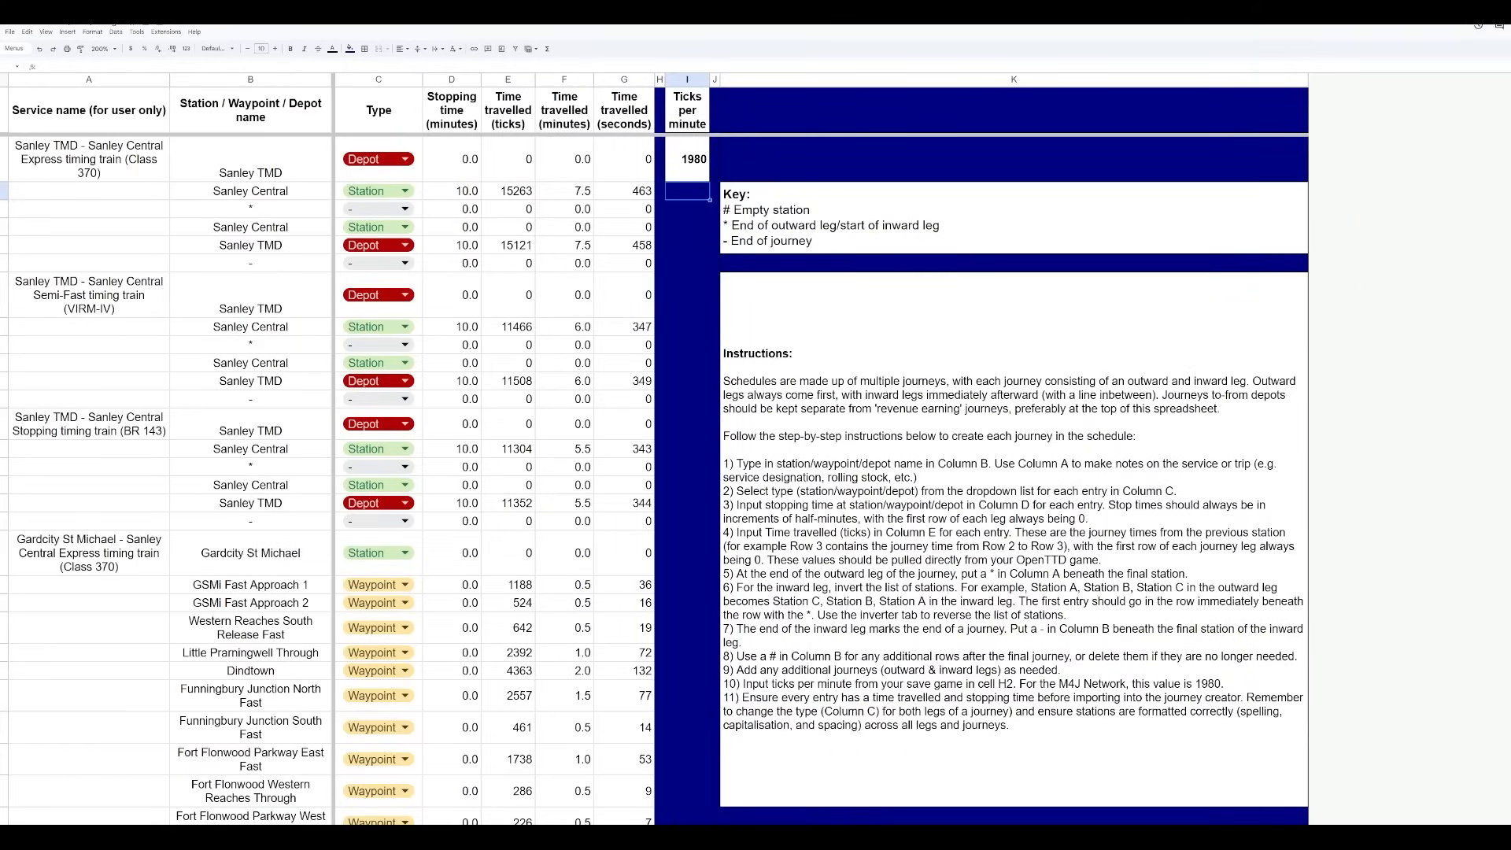
# Review the ticks per minute setting and read the instructions for building journeys in the timing spreadsheet
pyautogui.click(700, 267)
pyautogui.click(690, 293)
pyautogui.click(690, 168)
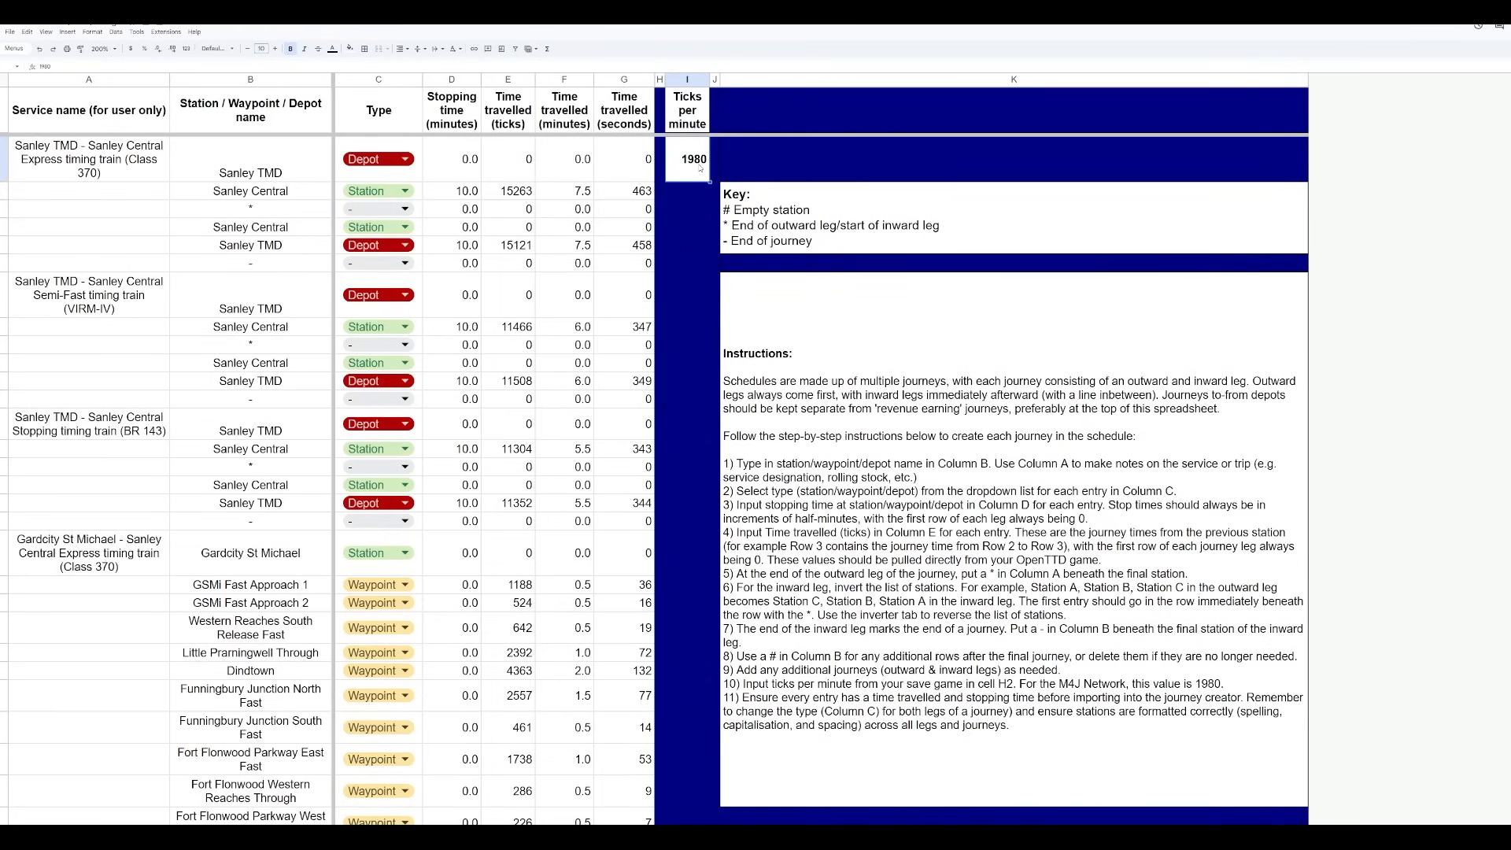
pyautogui.click(686, 400)
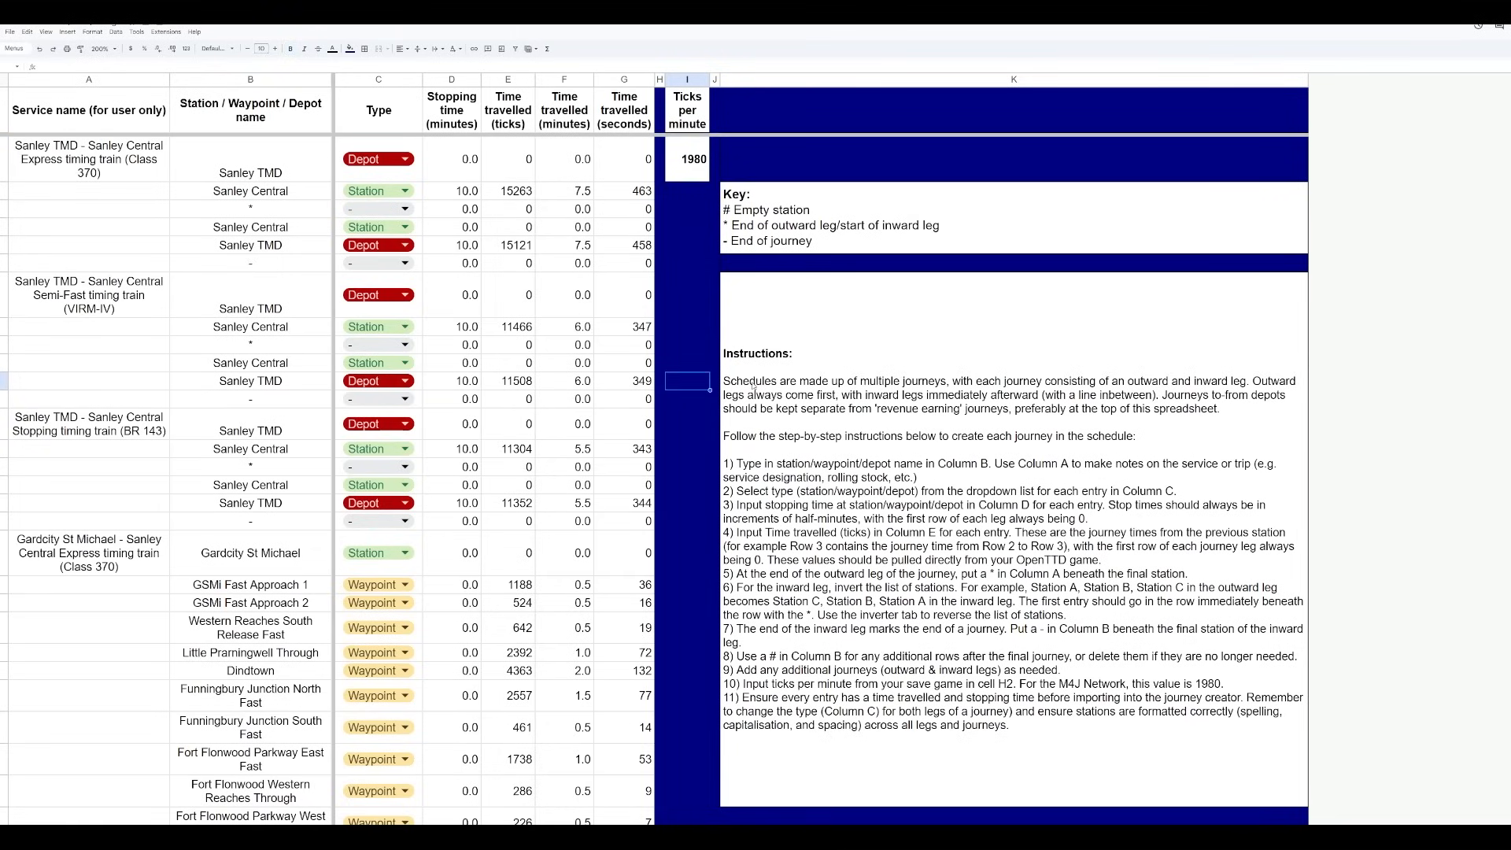
pyautogui.click(807, 396)
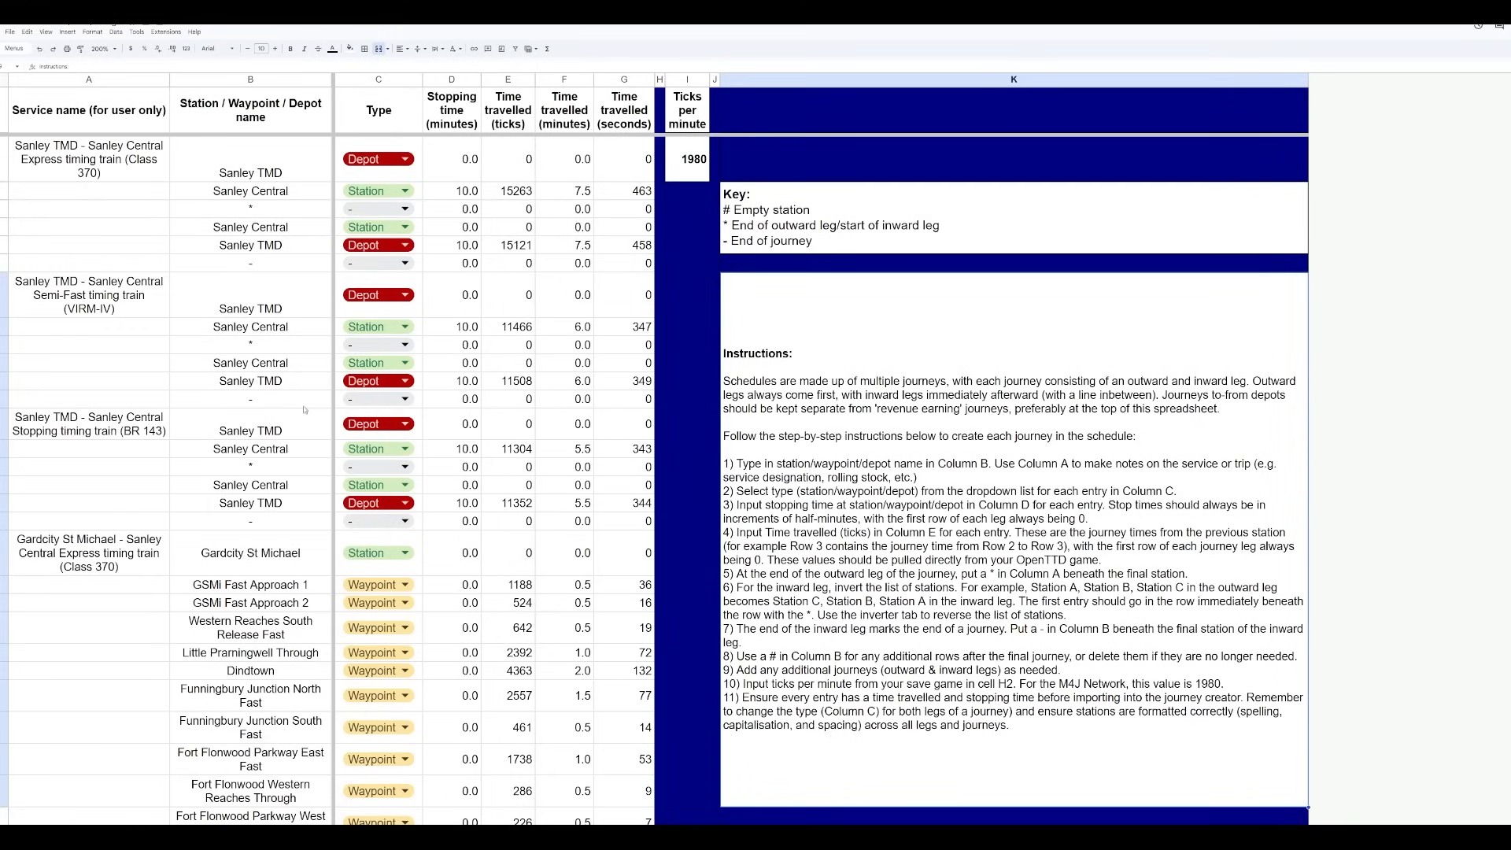
pyautogui.click(686, 485)
pyautogui.click(684, 264)
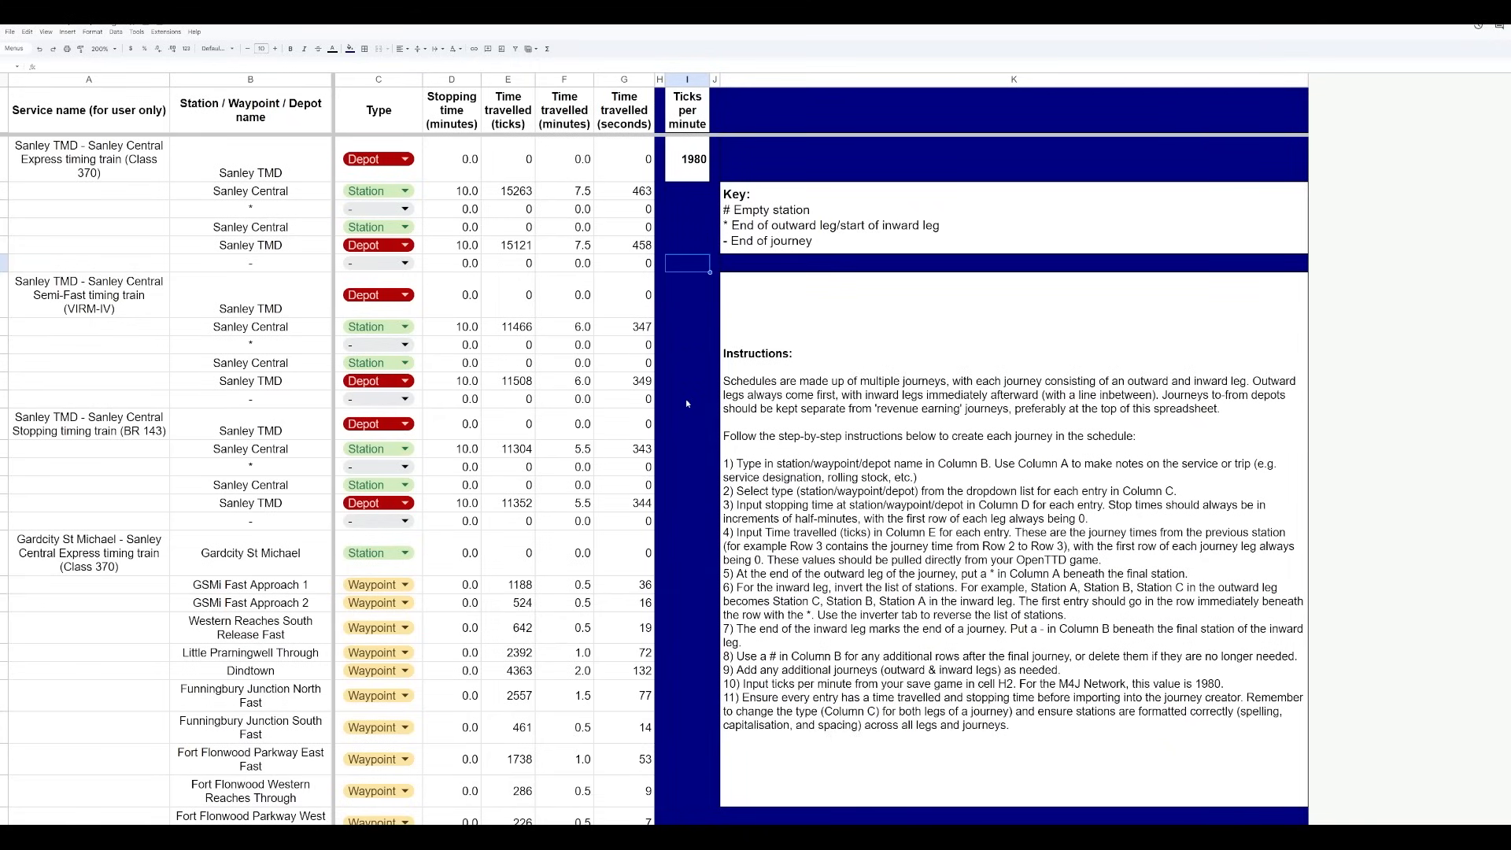
pyautogui.click(853, 427)
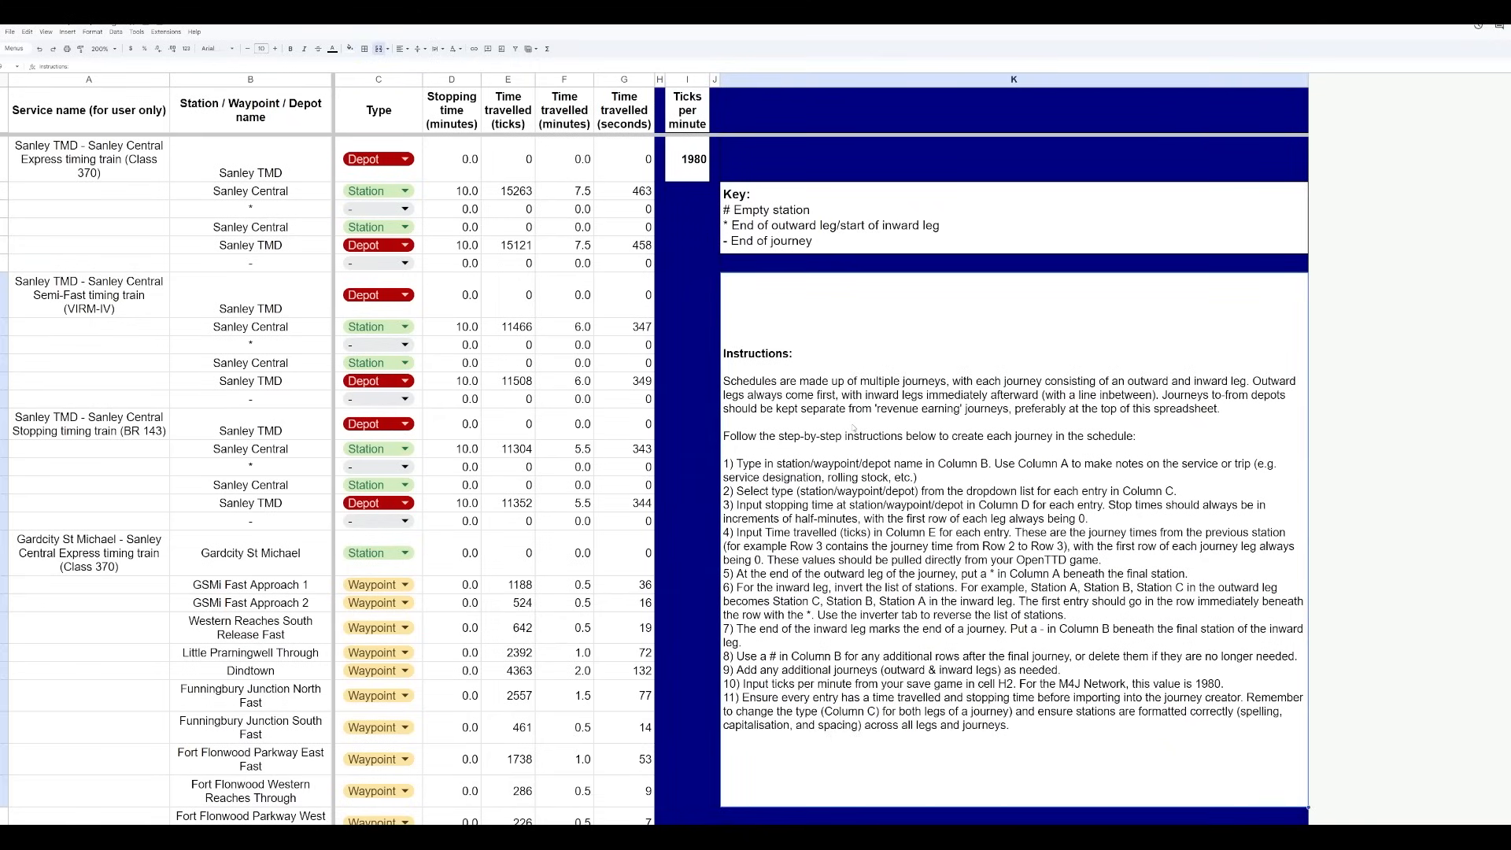
pyautogui.click(679, 397)
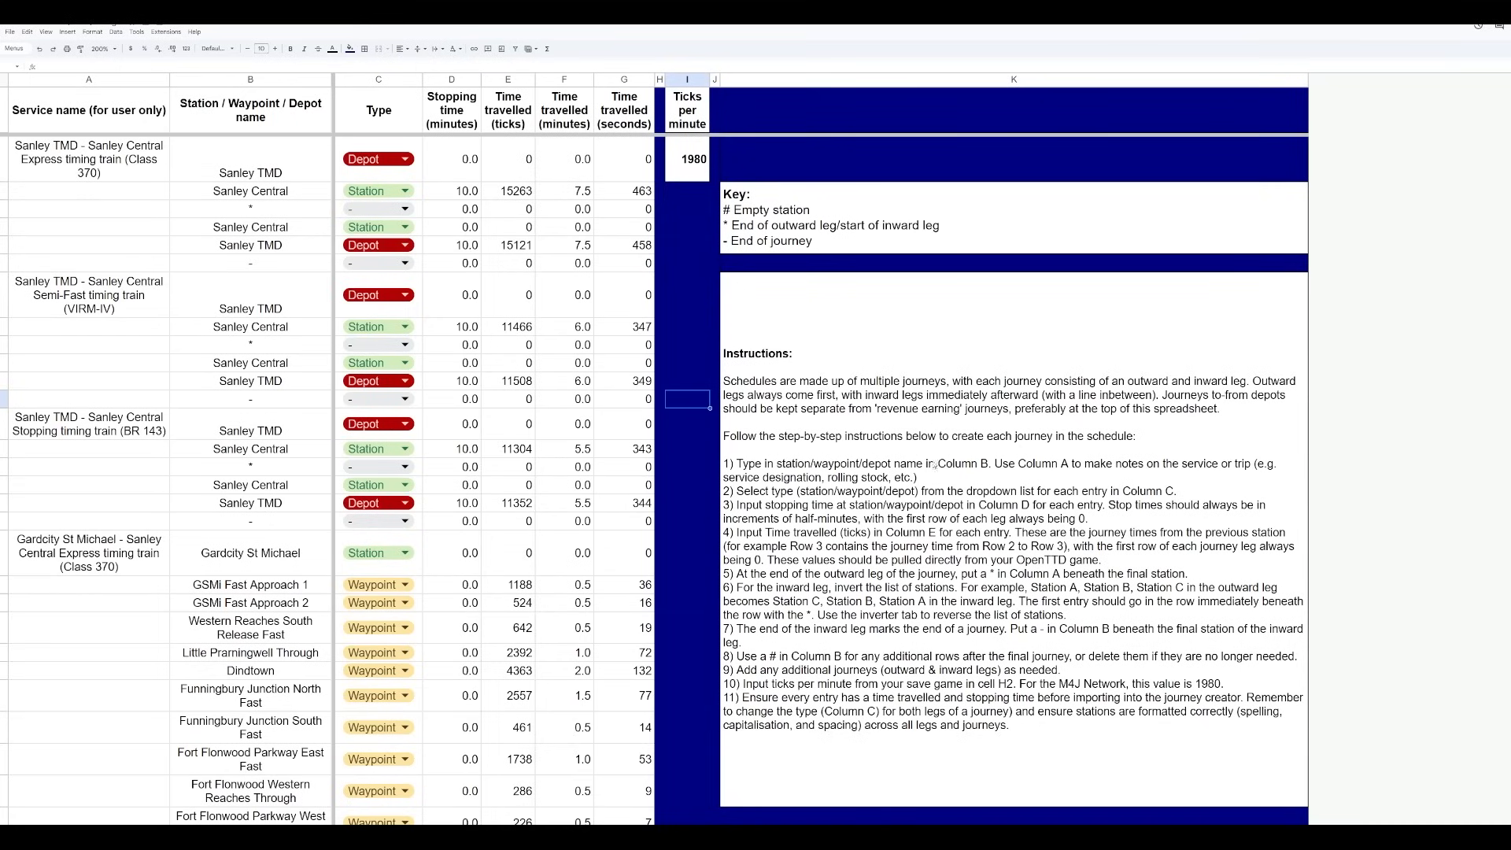
pyautogui.click(696, 270)
# Examine the service name notes in column A, including the entry for the Sanley TMD - Sanley Central Express timing train
pyautogui.click(150, 155)
pyautogui.click(113, 80)
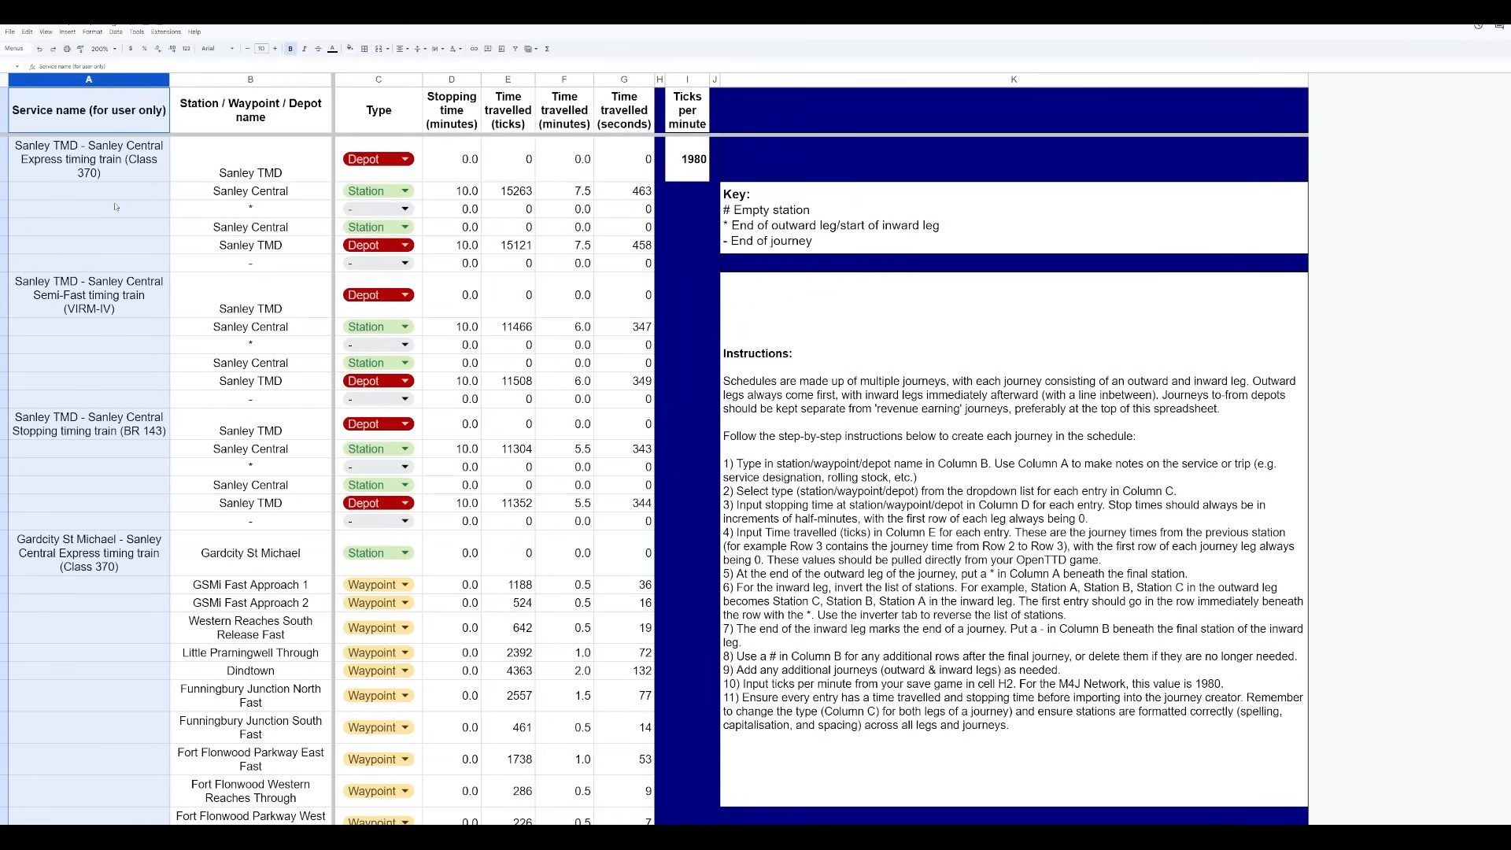
pyautogui.click(92, 148)
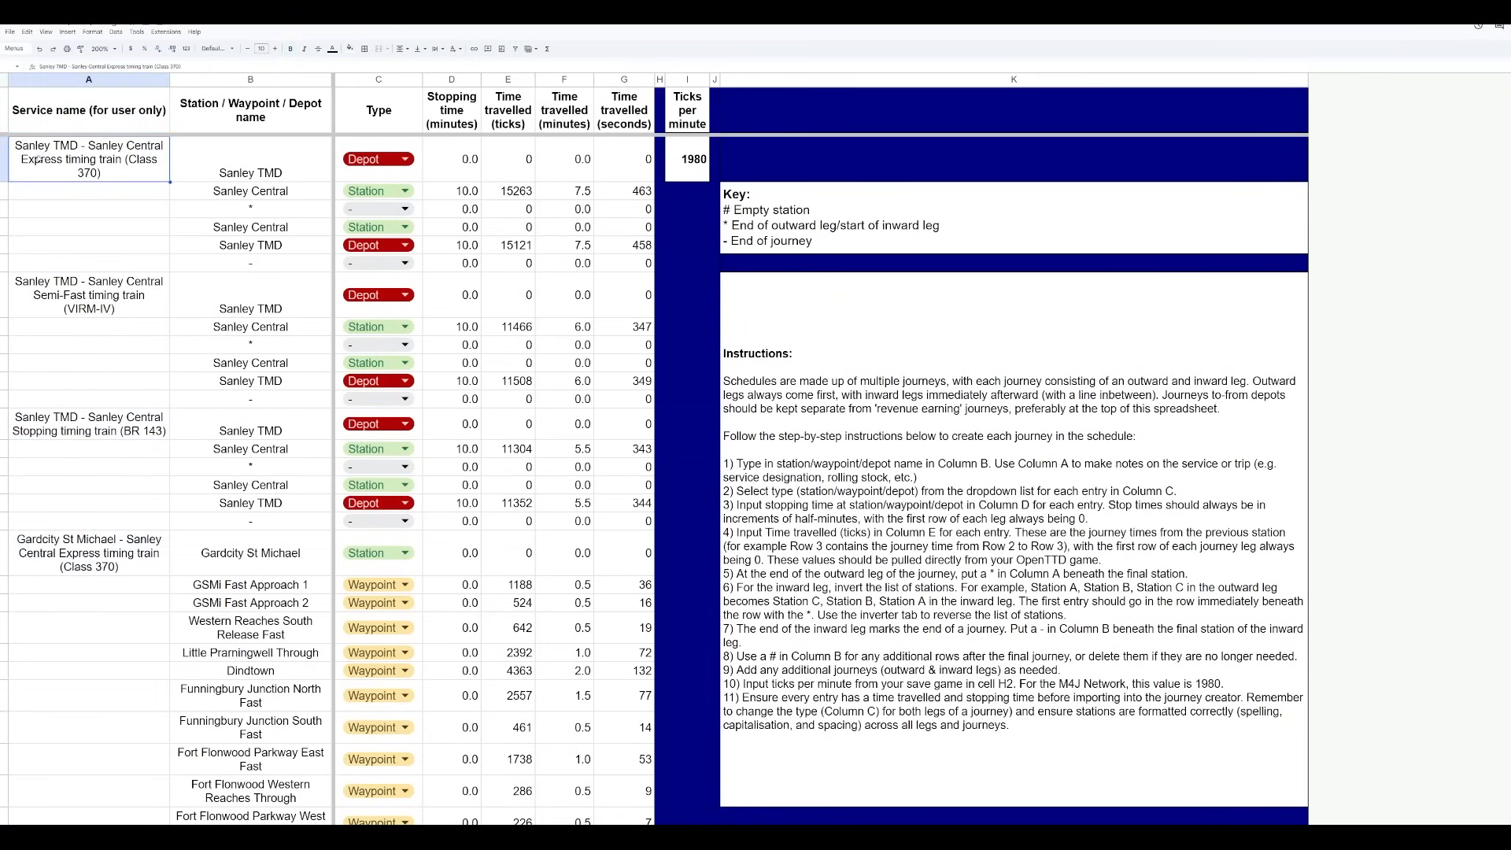
pyautogui.click(252, 268)
pyautogui.click(121, 165)
# Review the column B names for the Sanley TMD journeys and the waypoints of the Gardcity St Michael - Sanley Central Express timing train
pyautogui.click(271, 168)
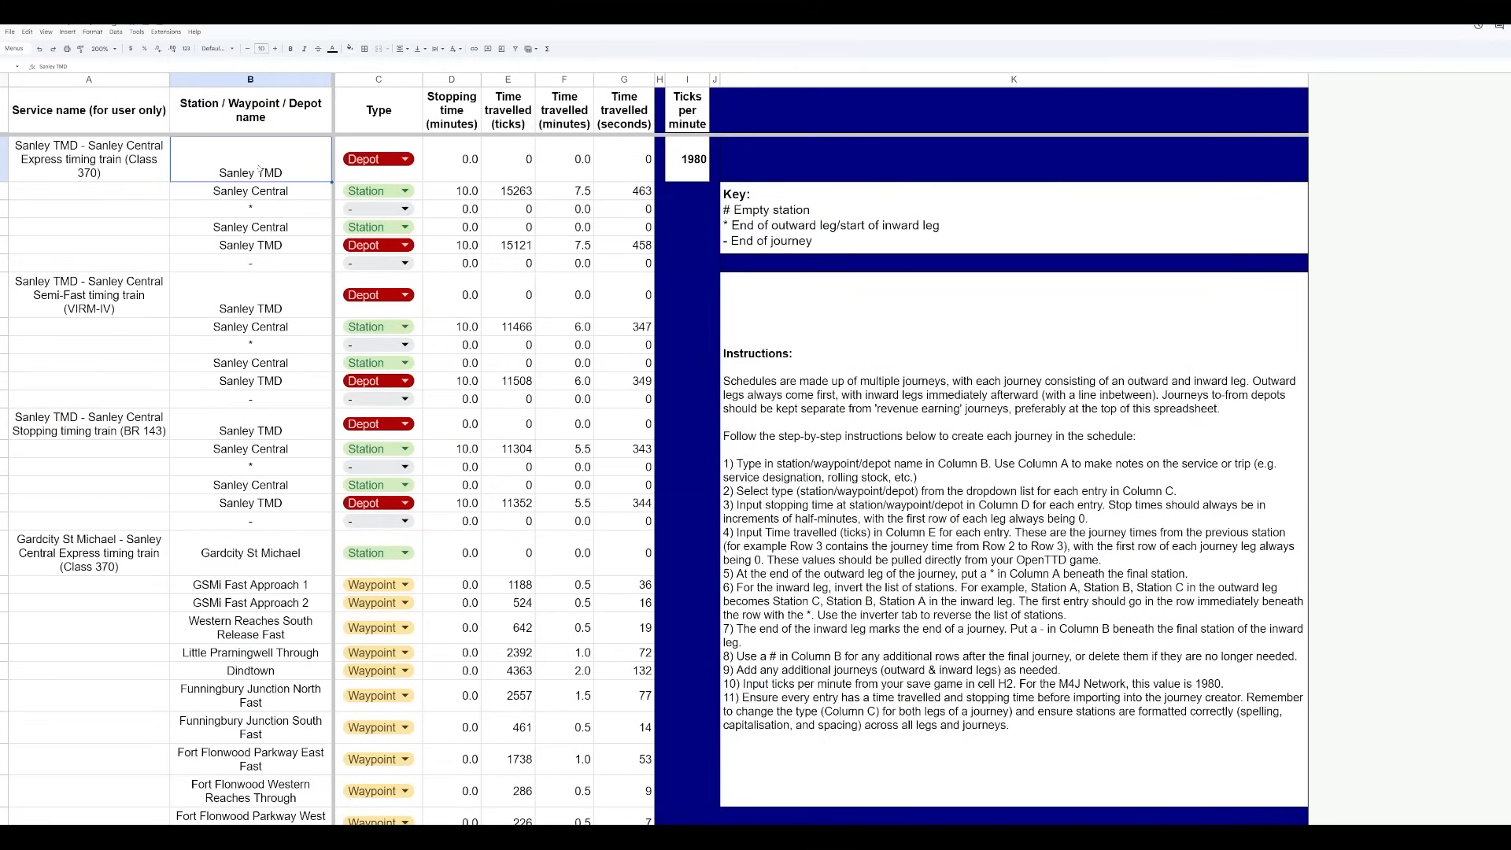
pyautogui.click(273, 194)
pyautogui.click(273, 210)
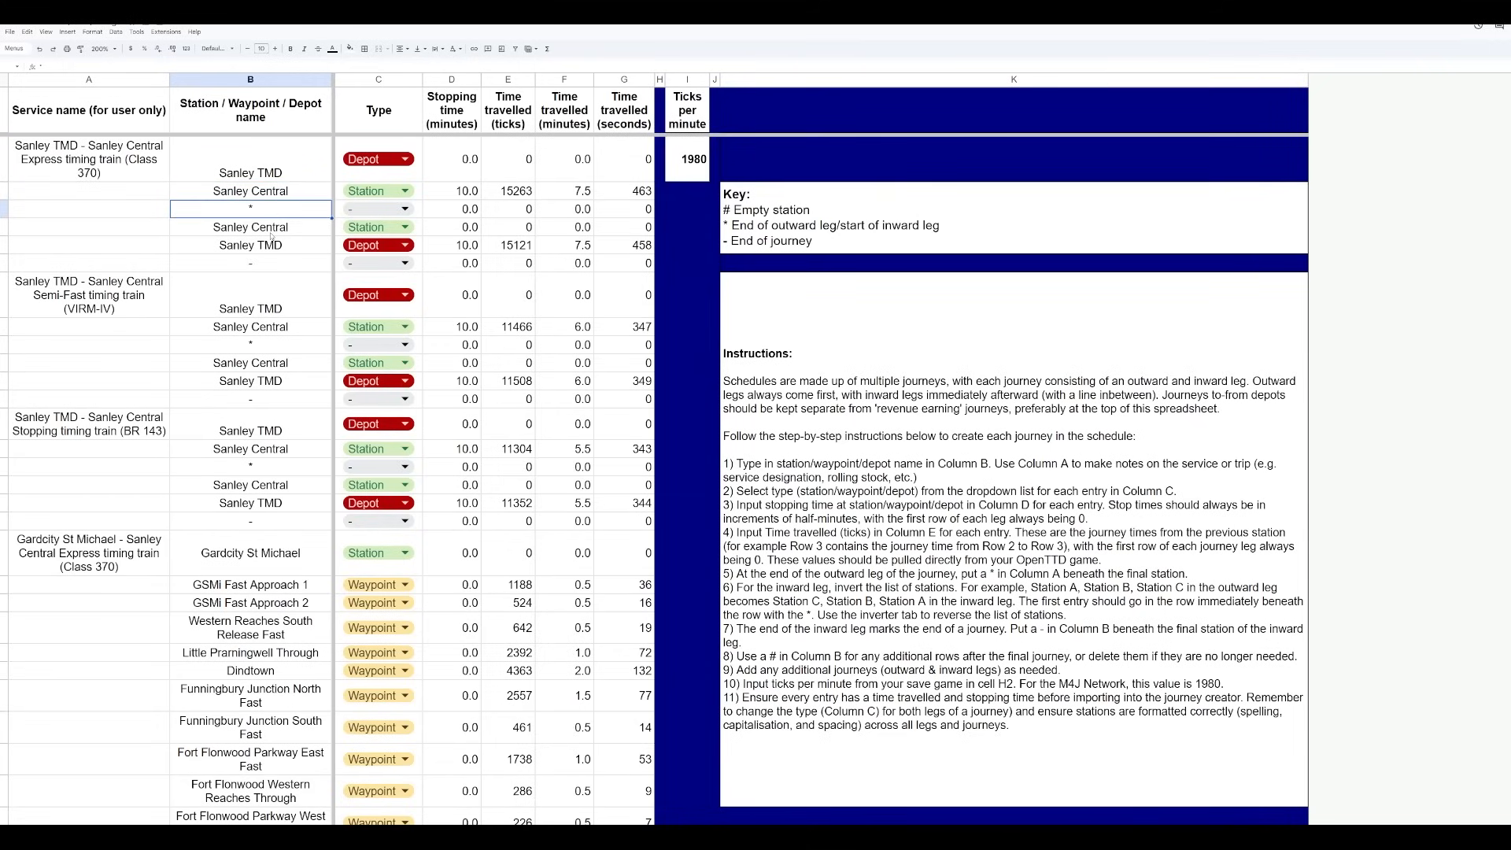
pyautogui.click(272, 228)
pyautogui.click(271, 247)
pyautogui.click(271, 300)
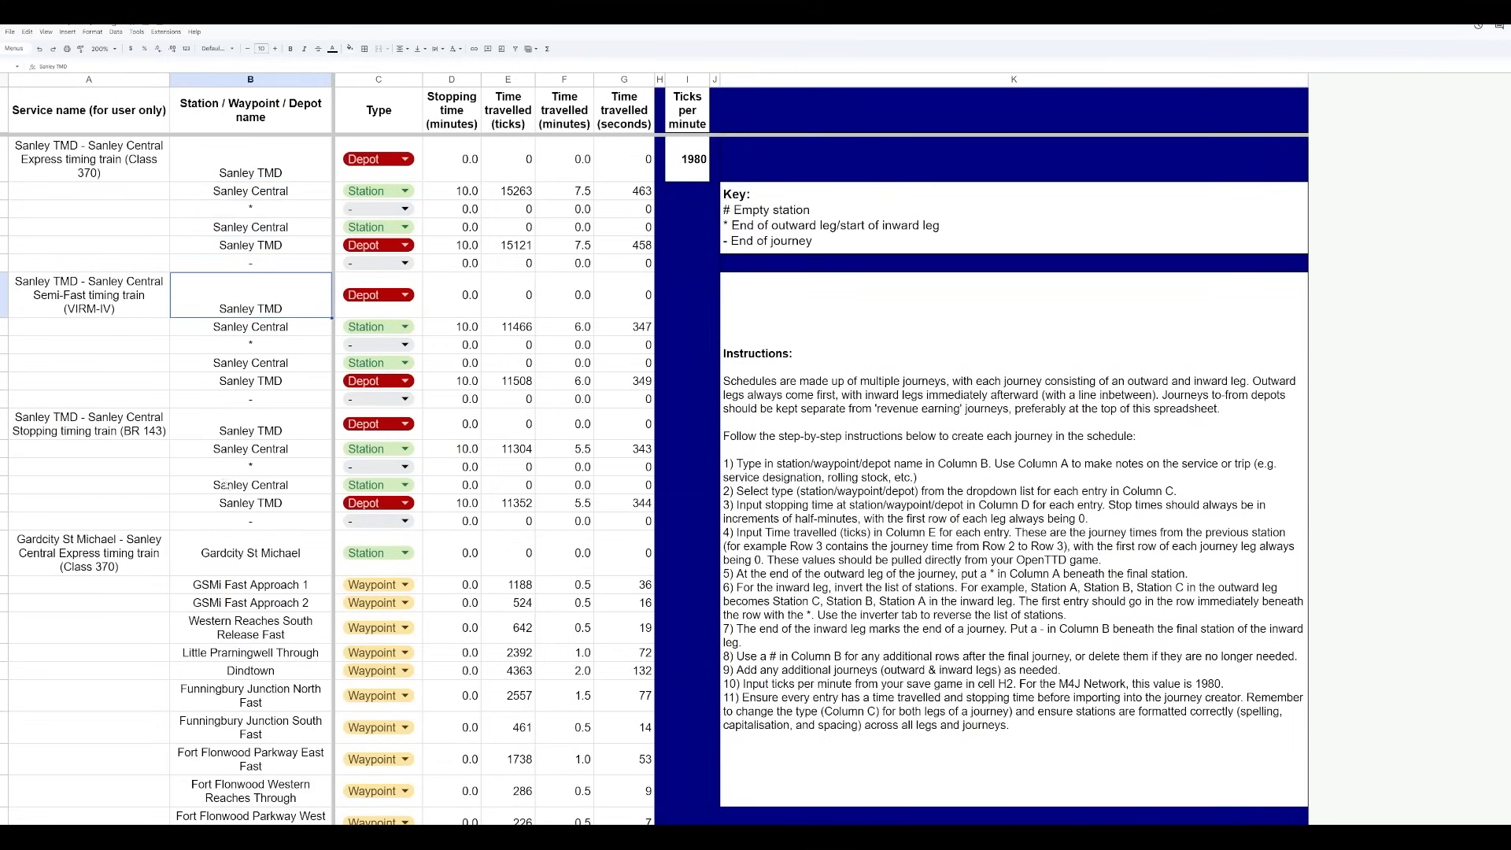
pyautogui.scroll(-5, 225, 484)
pyautogui.click(244, 306)
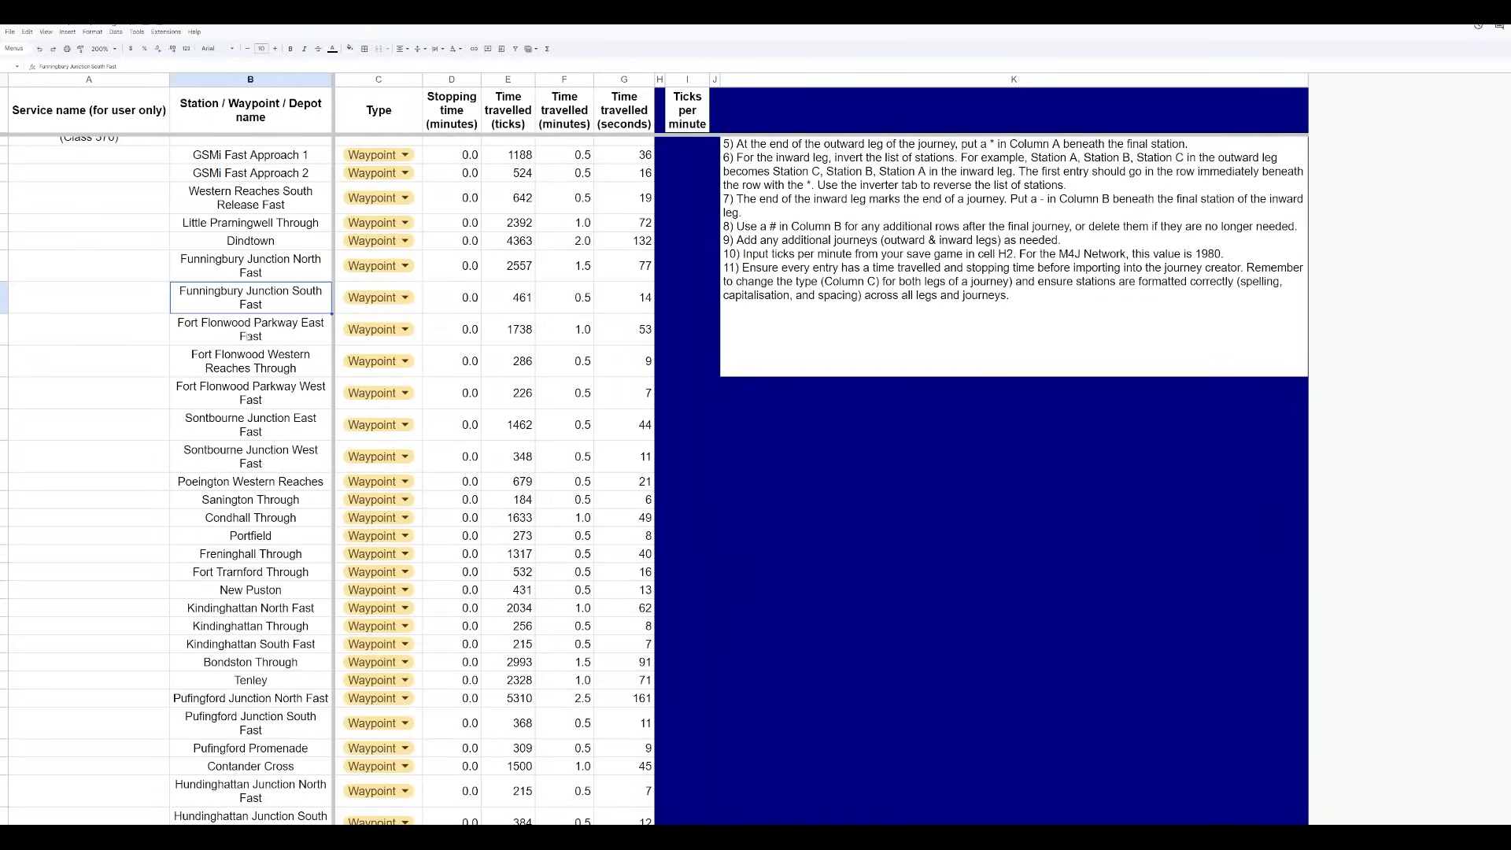
pyautogui.scroll(-2, 251, 406)
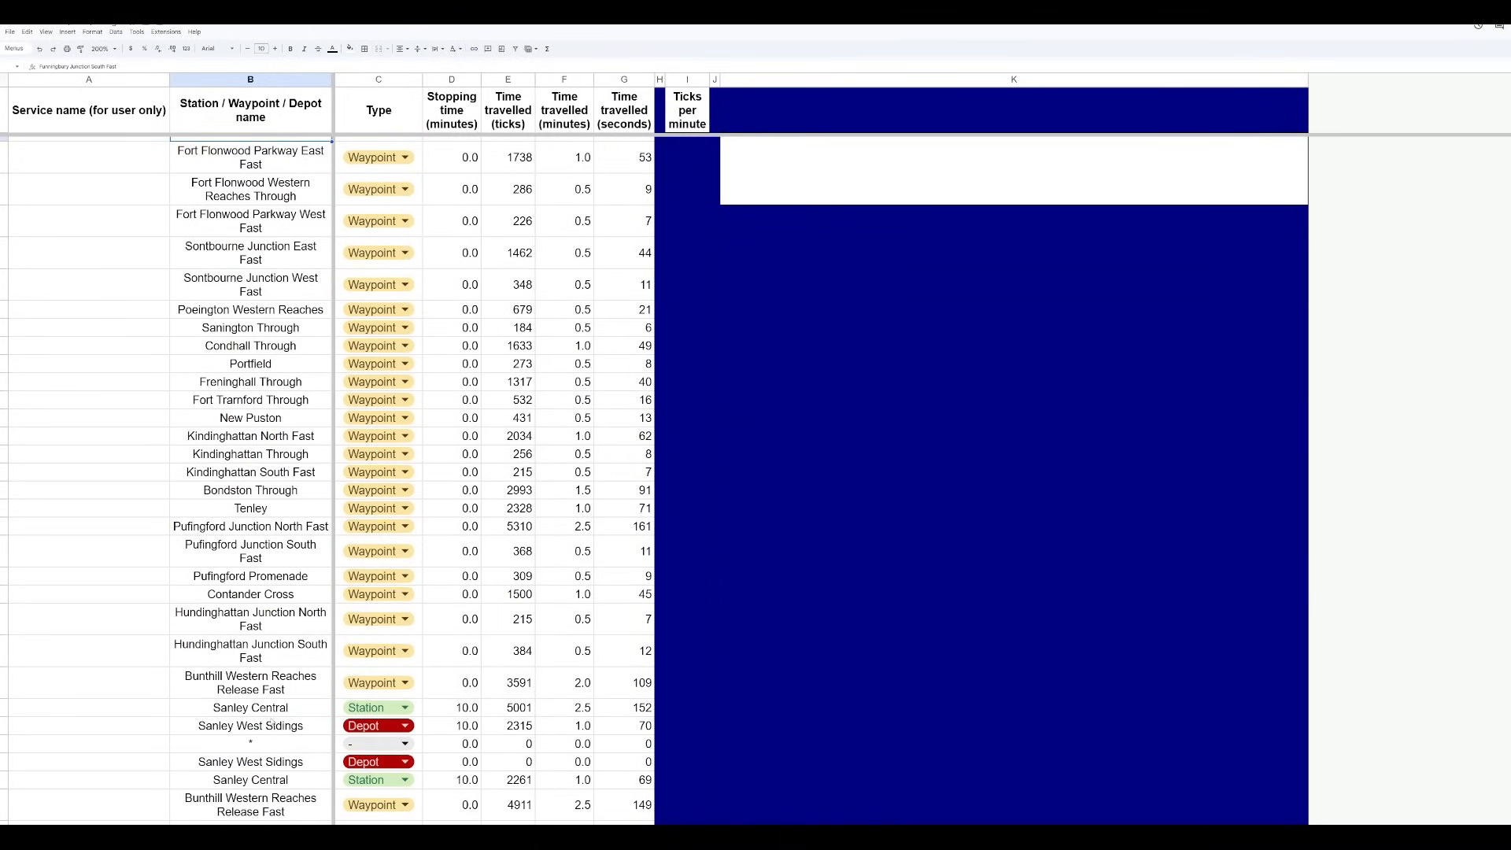
pyautogui.scroll(3, 273, 655)
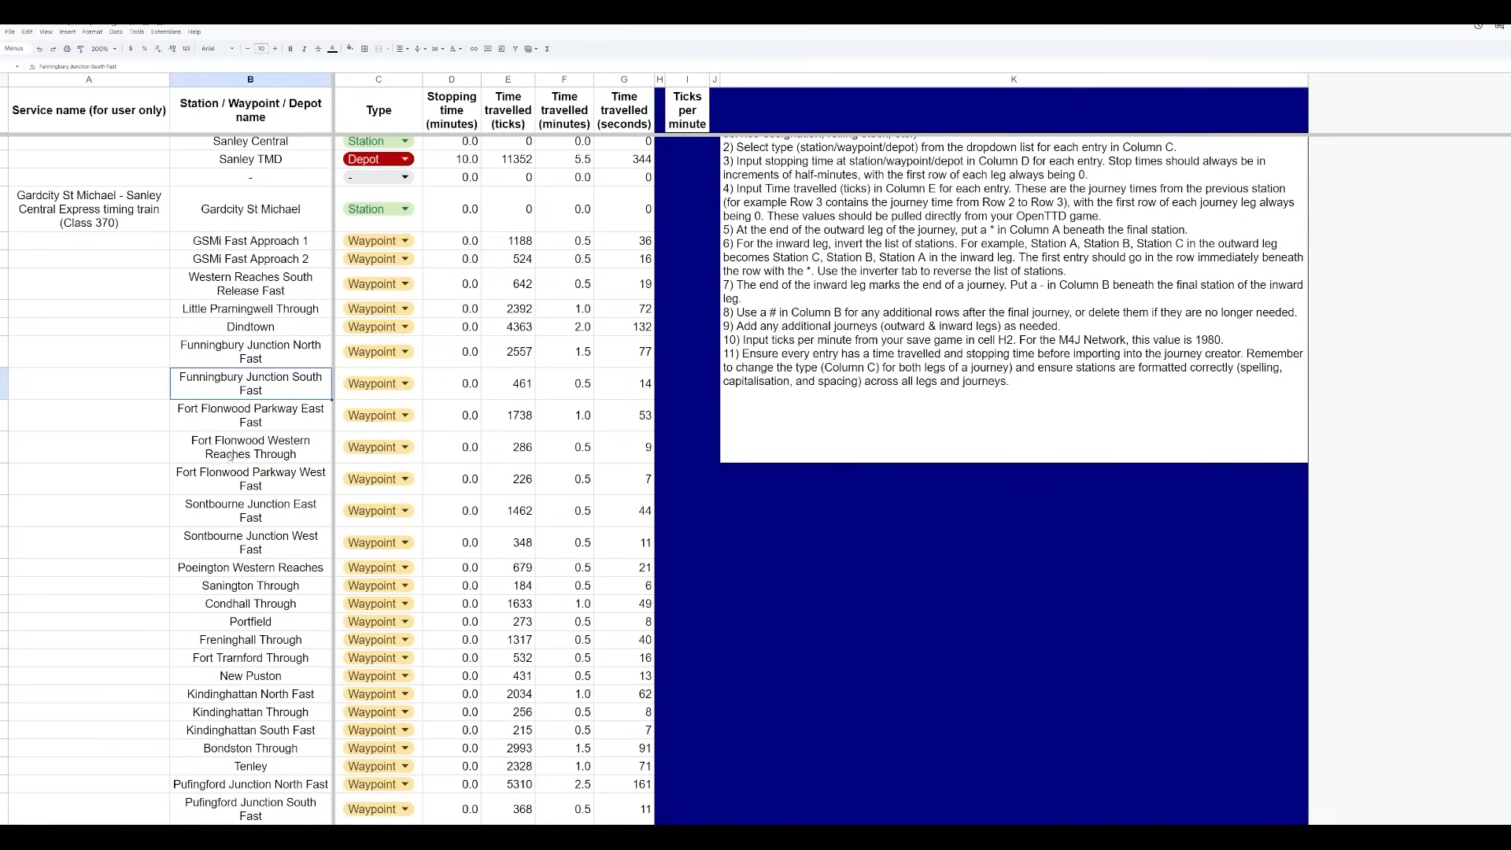
# Examine the type choices in column C for the first Sanley TMD entry, keeping it as Depot
pyautogui.click(253, 331)
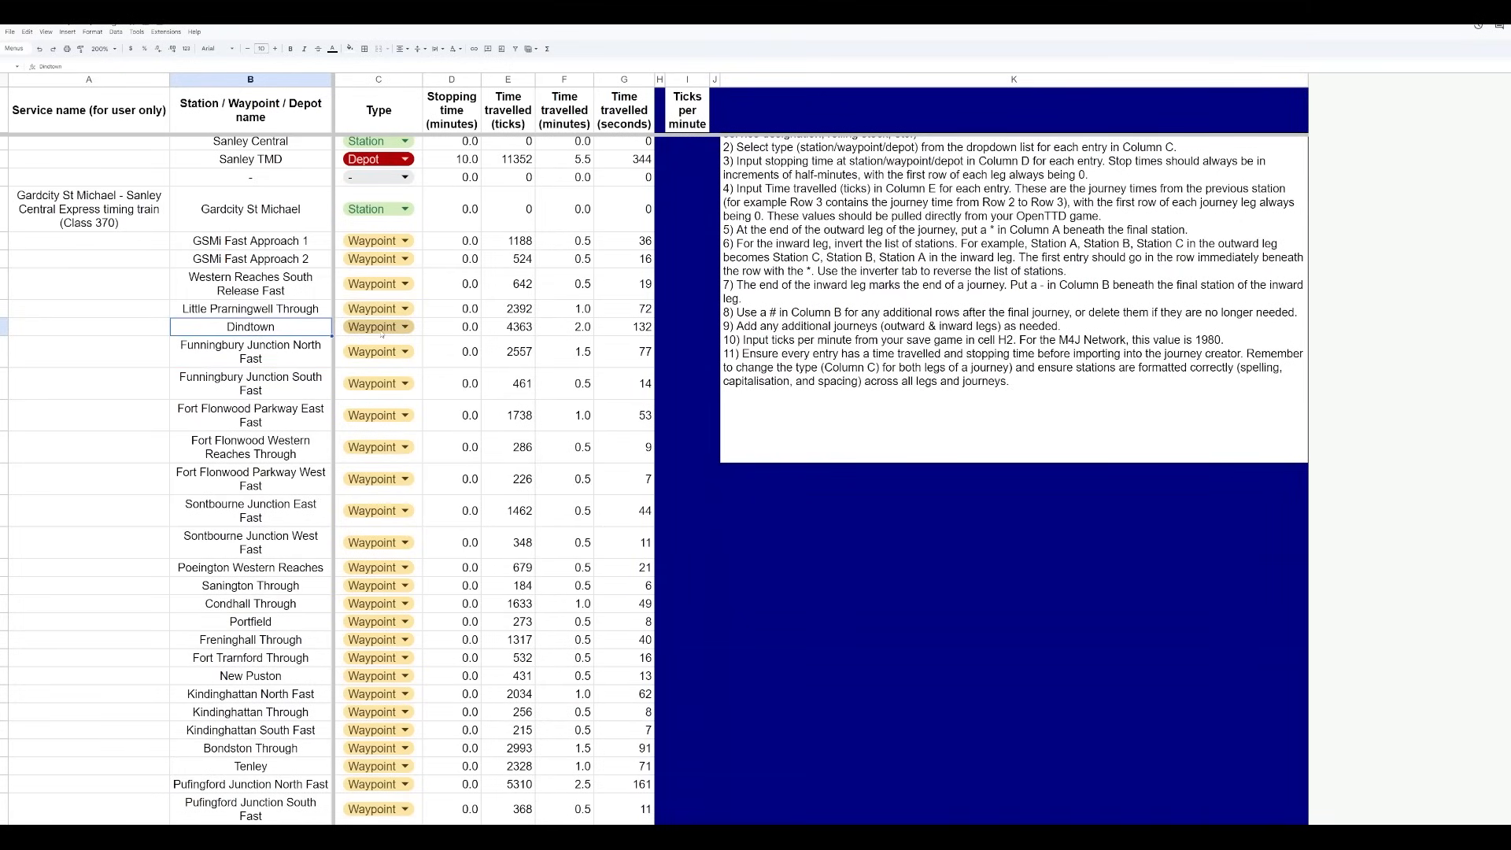
pyautogui.scroll(5, 354, 336)
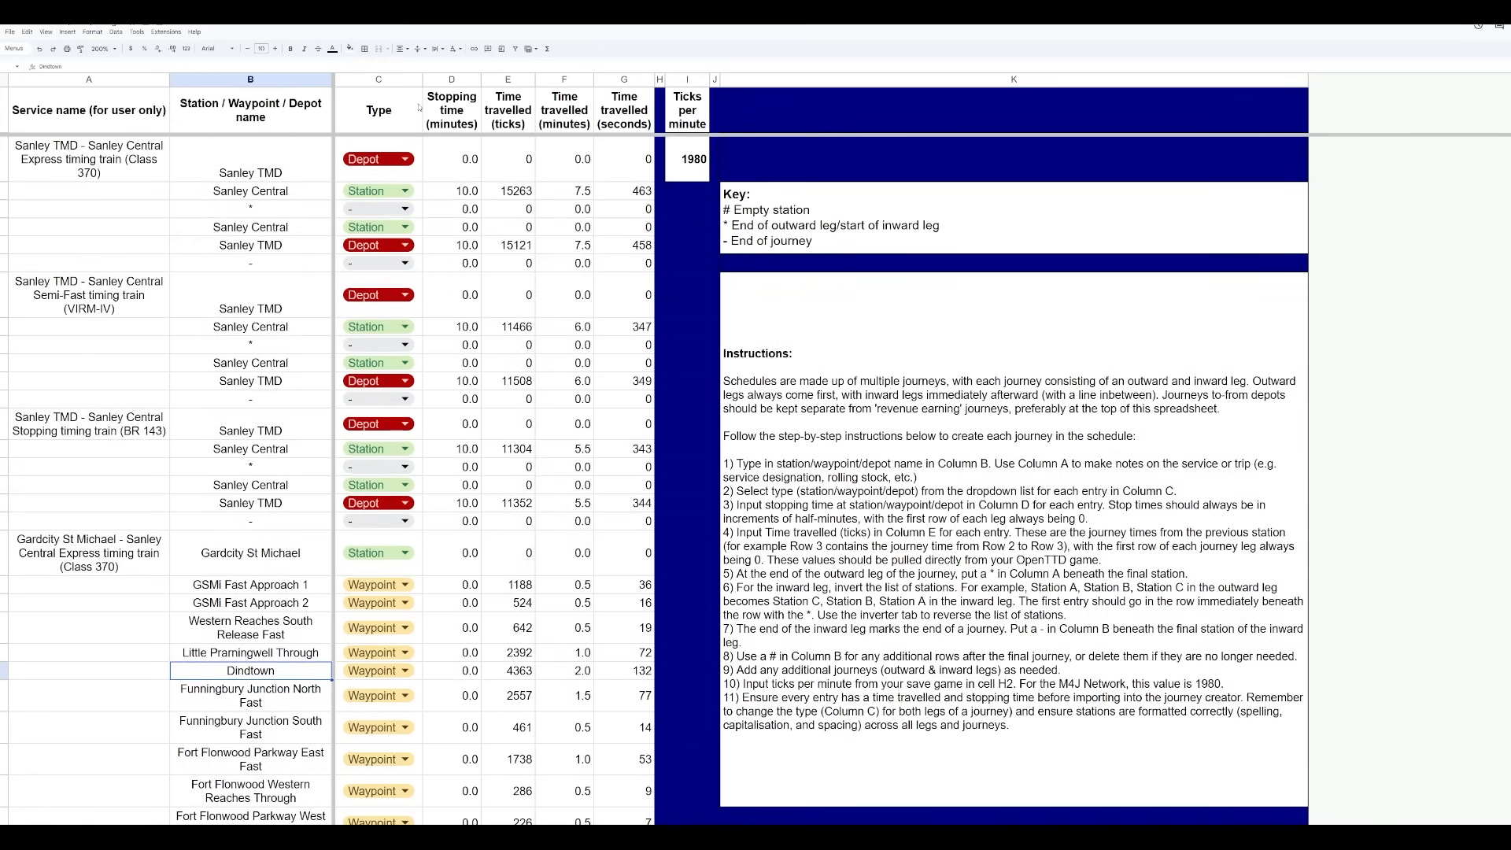
pyautogui.click(401, 159)
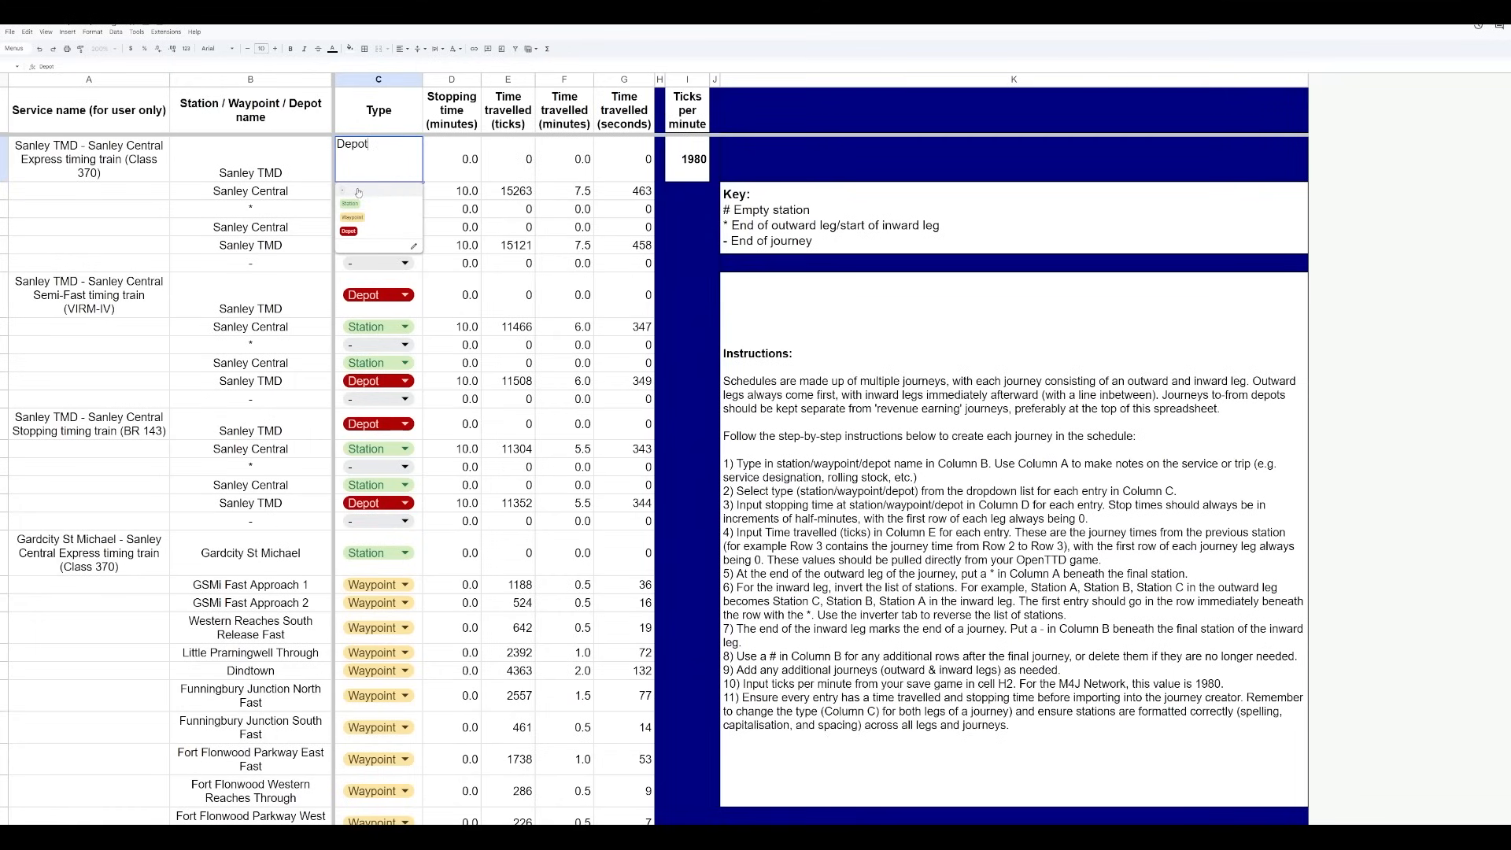
pyautogui.press('Tab')
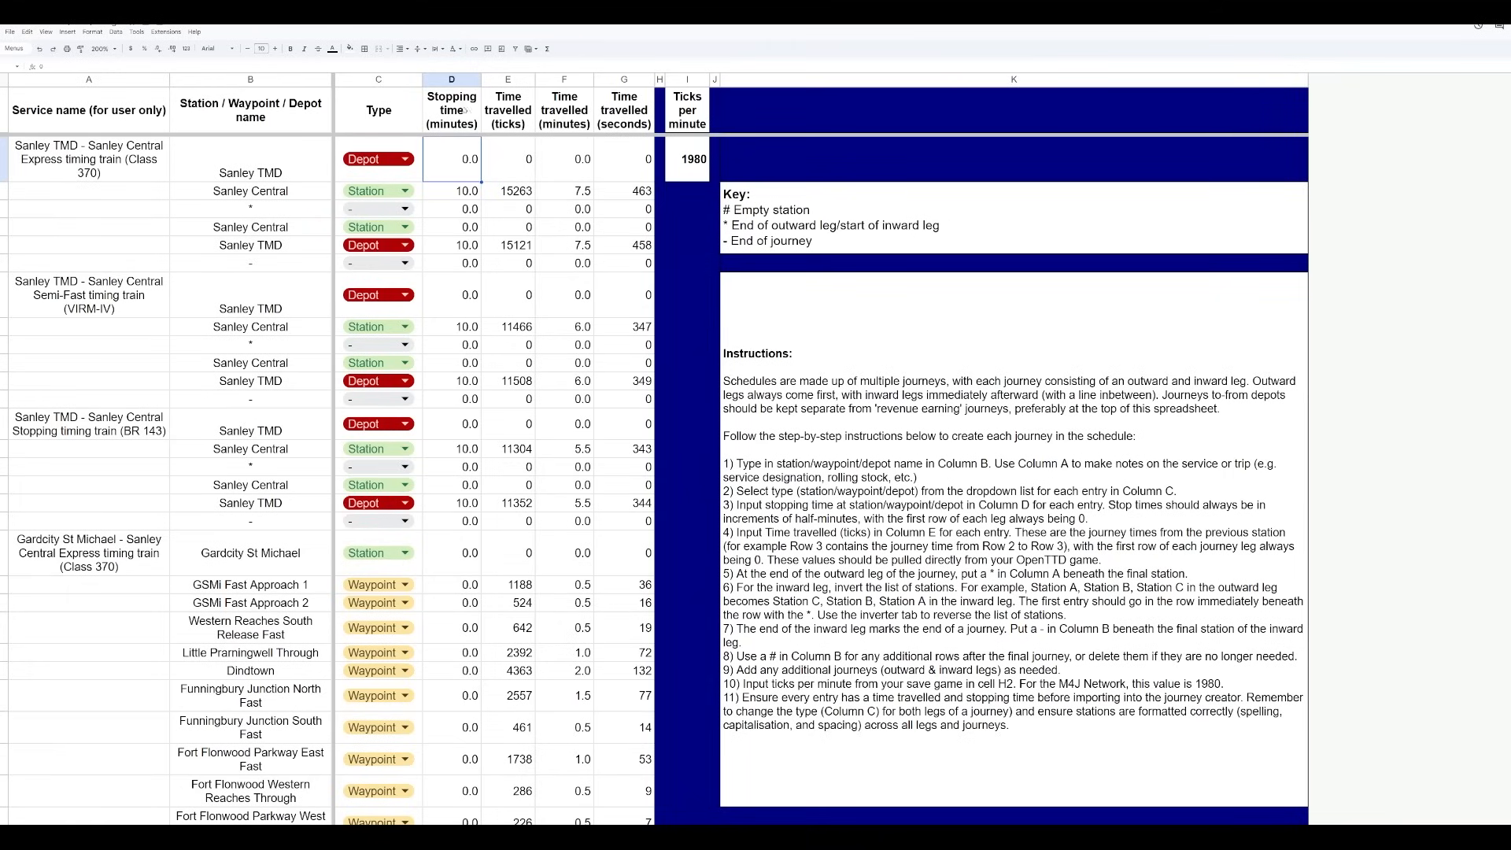
# Review the stopping times in column D for the Sanley TMD journeys and both legs of the Gardcity St Michael express
pyautogui.click(459, 193)
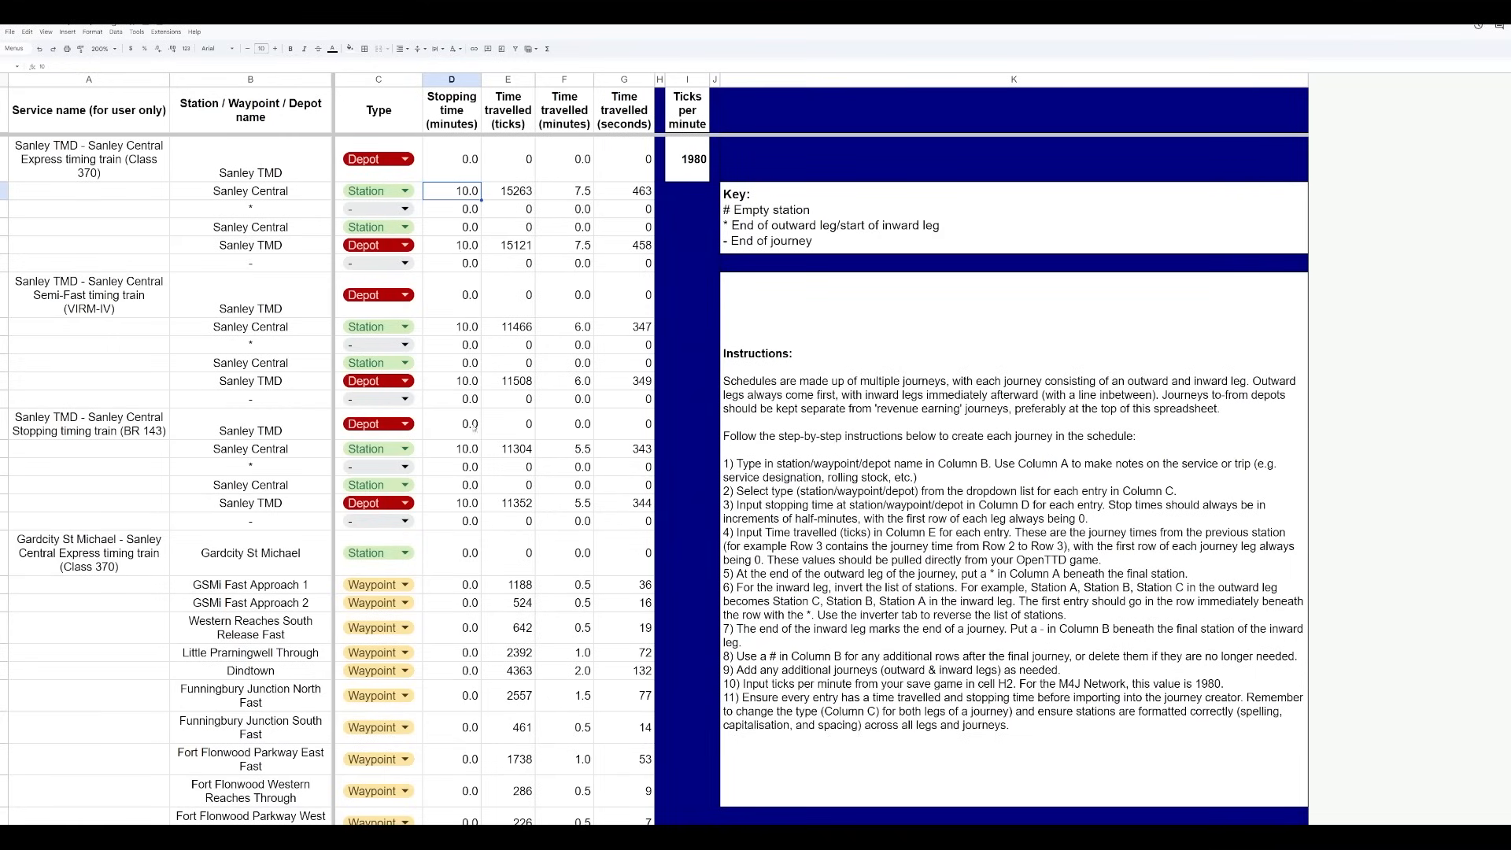
pyautogui.click(458, 333)
pyautogui.click(461, 248)
pyautogui.click(469, 193)
pyautogui.click(458, 247)
pyautogui.click(458, 197)
pyautogui.scroll(-15, 460, 492)
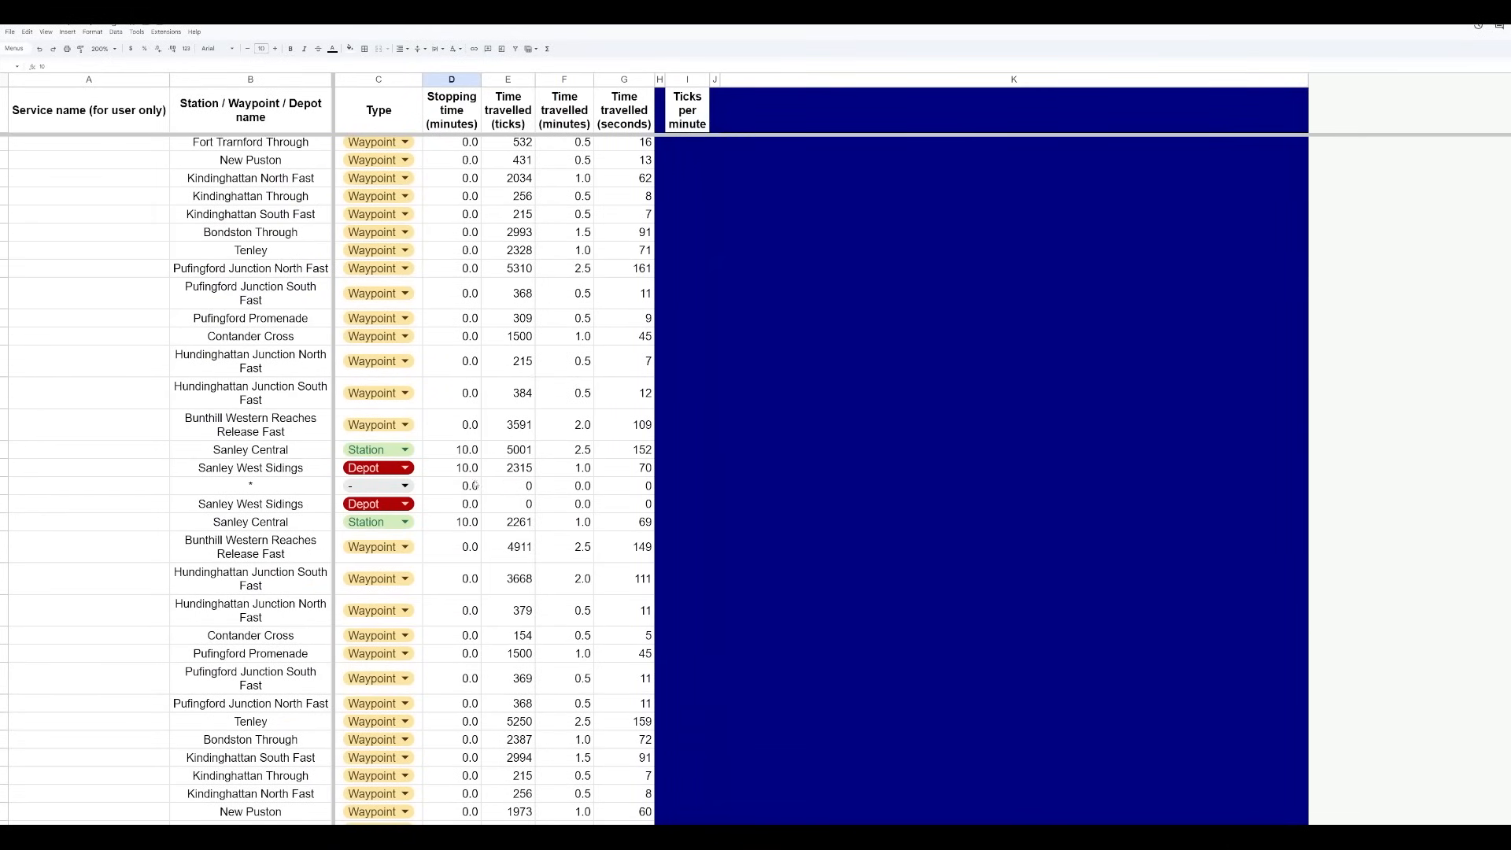
pyautogui.scroll(15, 458, 492)
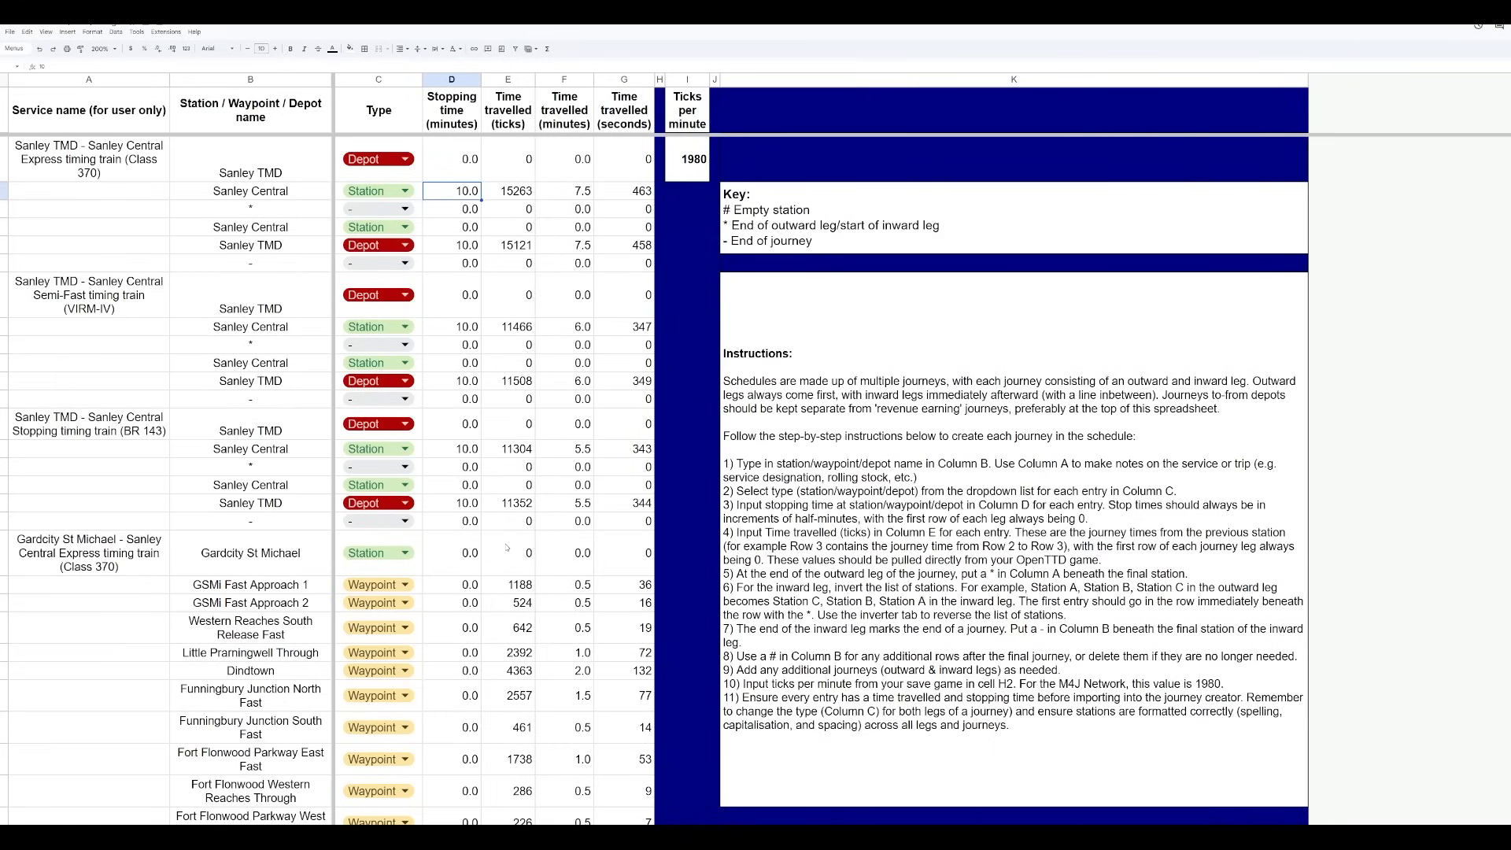
# Review the travel times in ticks in column E, from the Sanley TMD journeys to GSMi Fast Approach 1
pyautogui.click(505, 80)
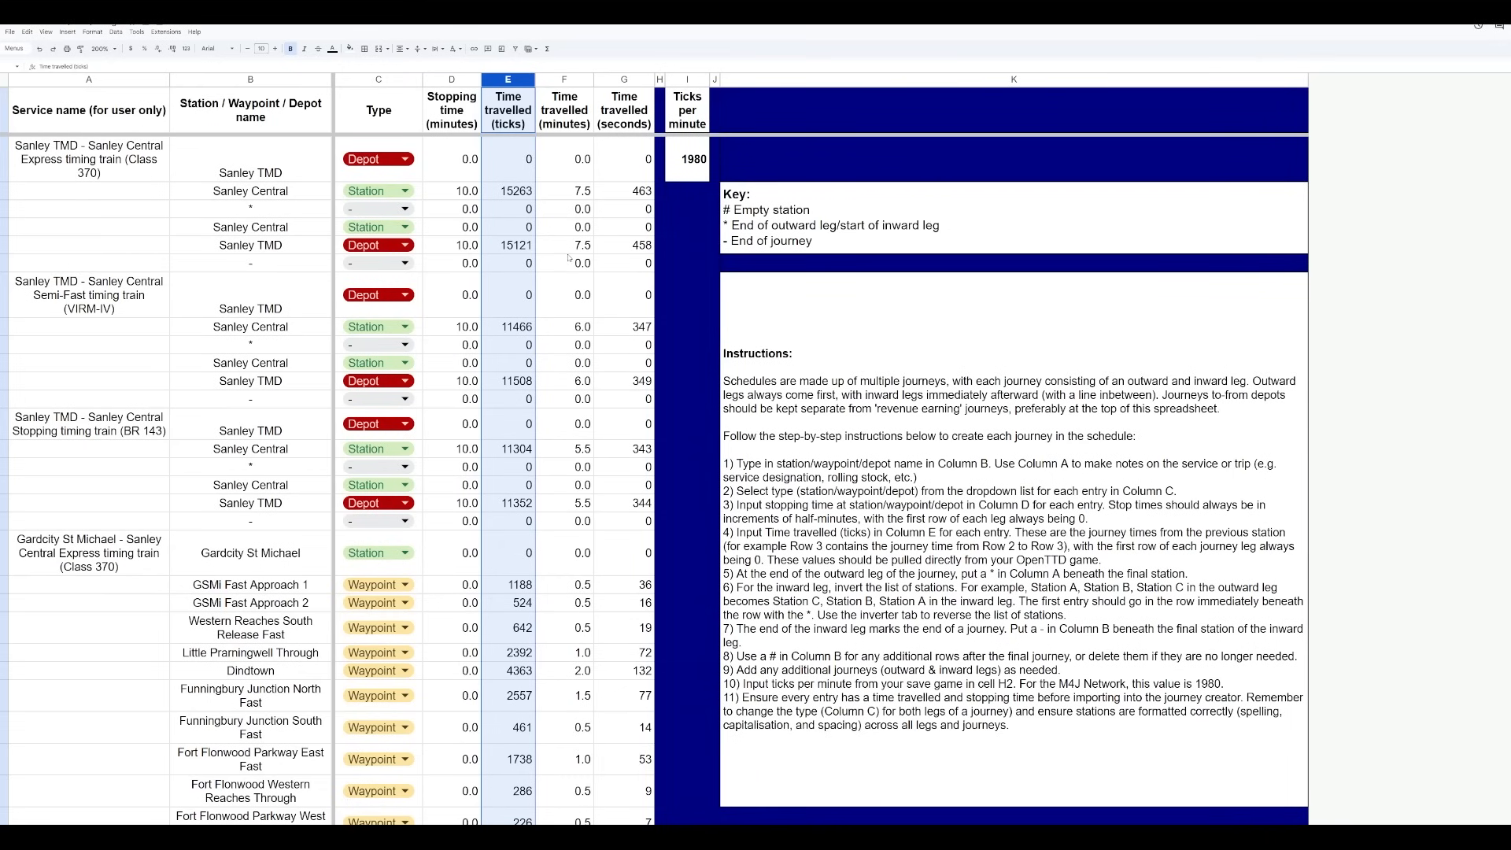
pyautogui.click(553, 189)
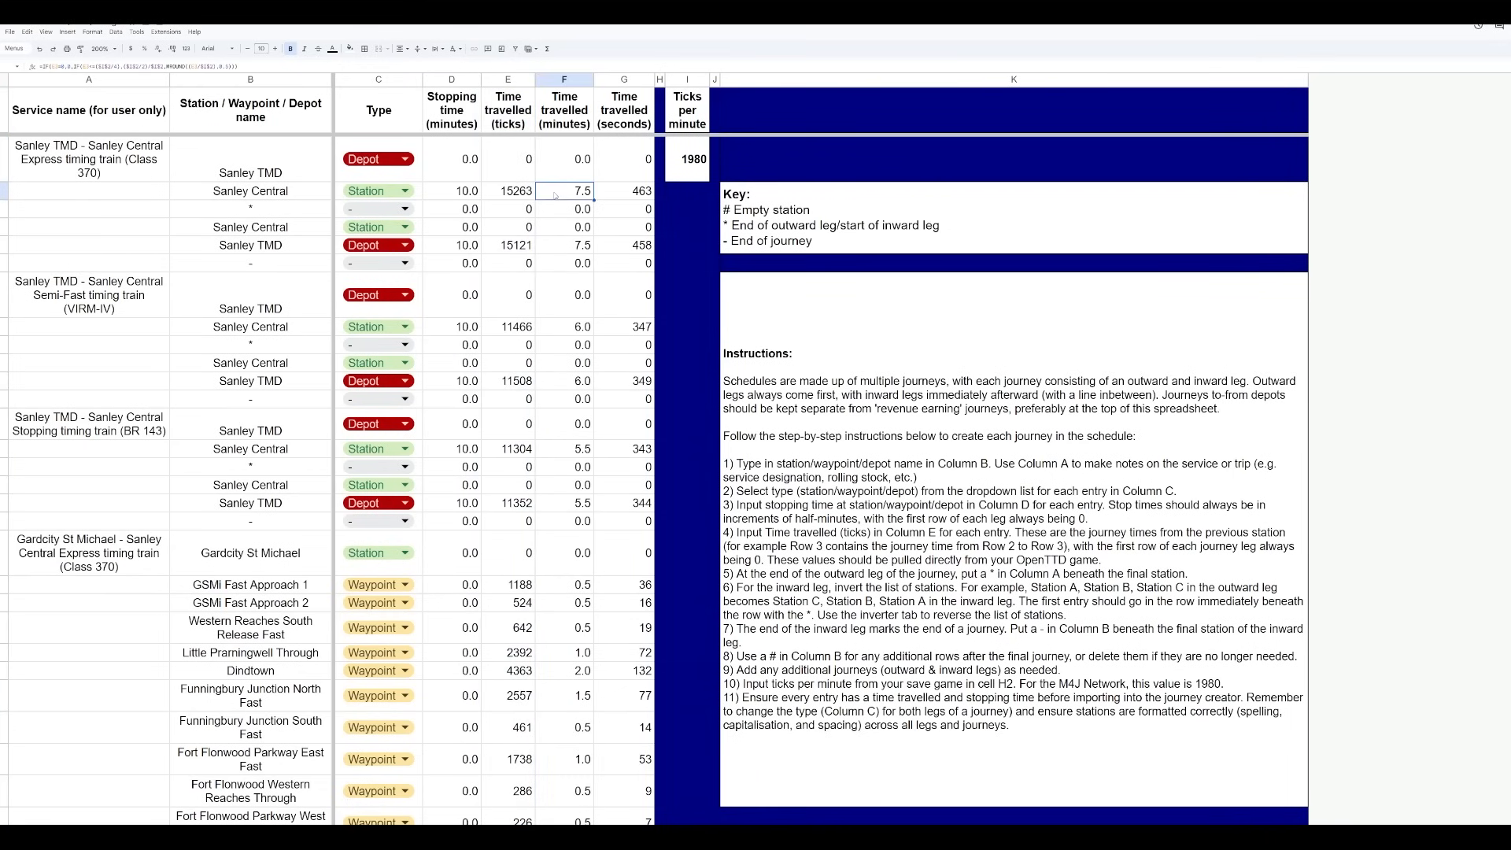
pyautogui.scroll(-3, 556, 347)
pyautogui.click(525, 313)
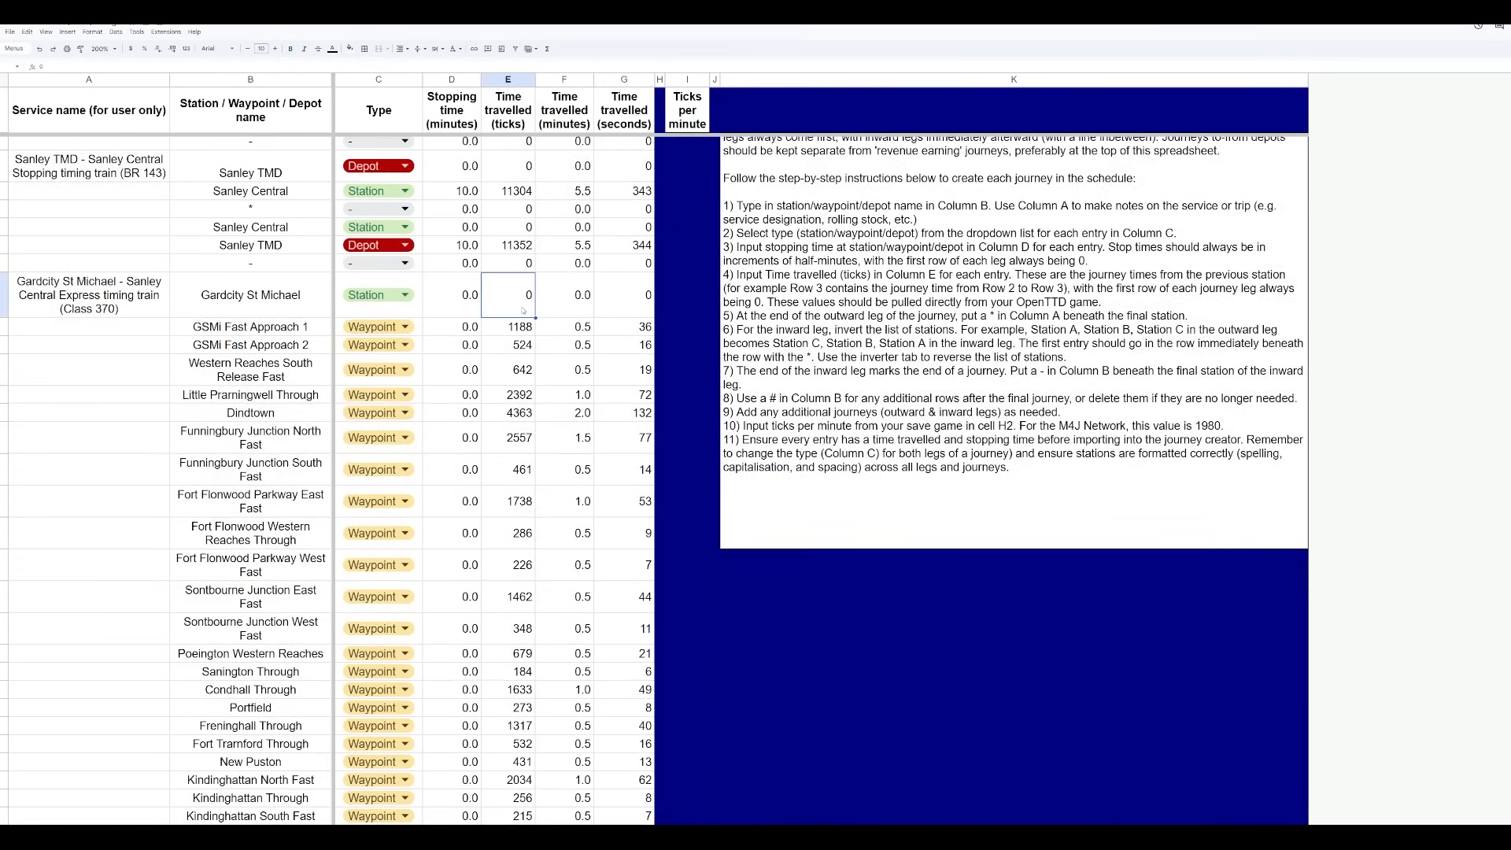
pyautogui.press('Down')
pyautogui.scroll(3, 571, 311)
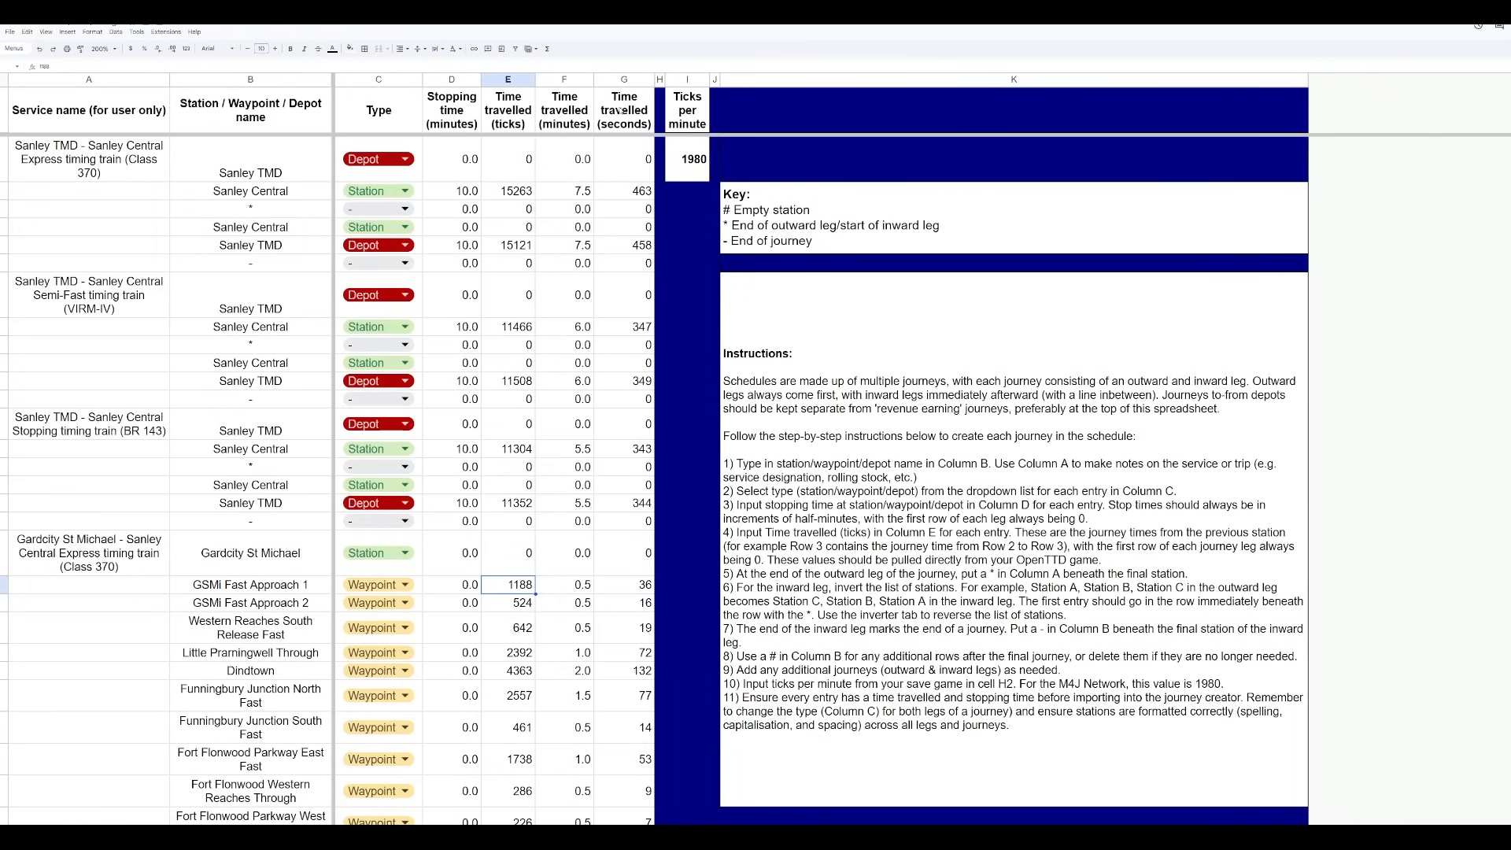
# Inspect the formulas converting ticks into minutes and seconds in columns F and G, including the GSMi Fast Approach 1 row
pyautogui.click(559, 159)
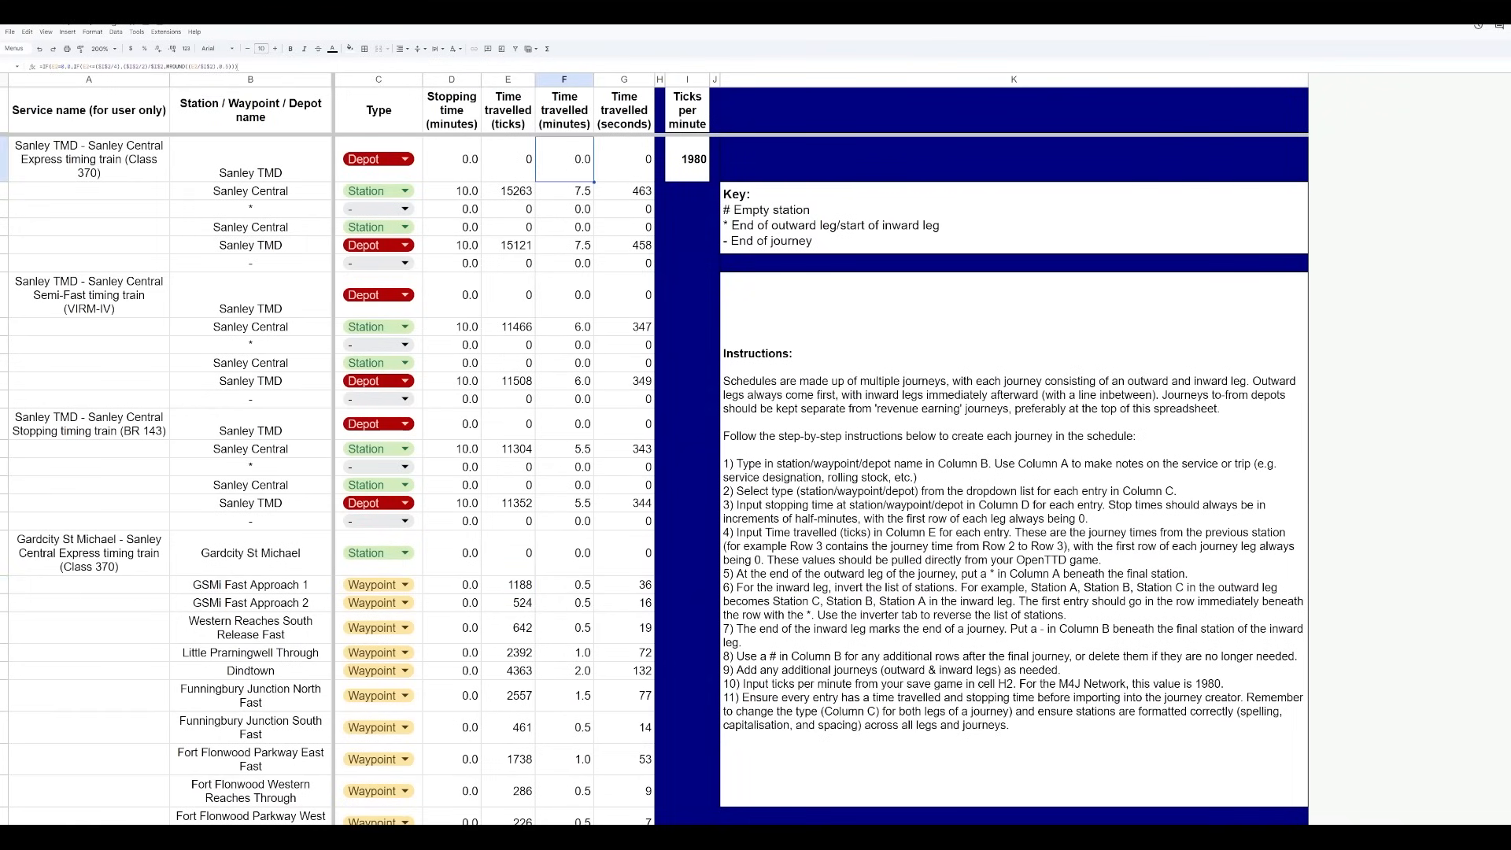
pyautogui.click(632, 165)
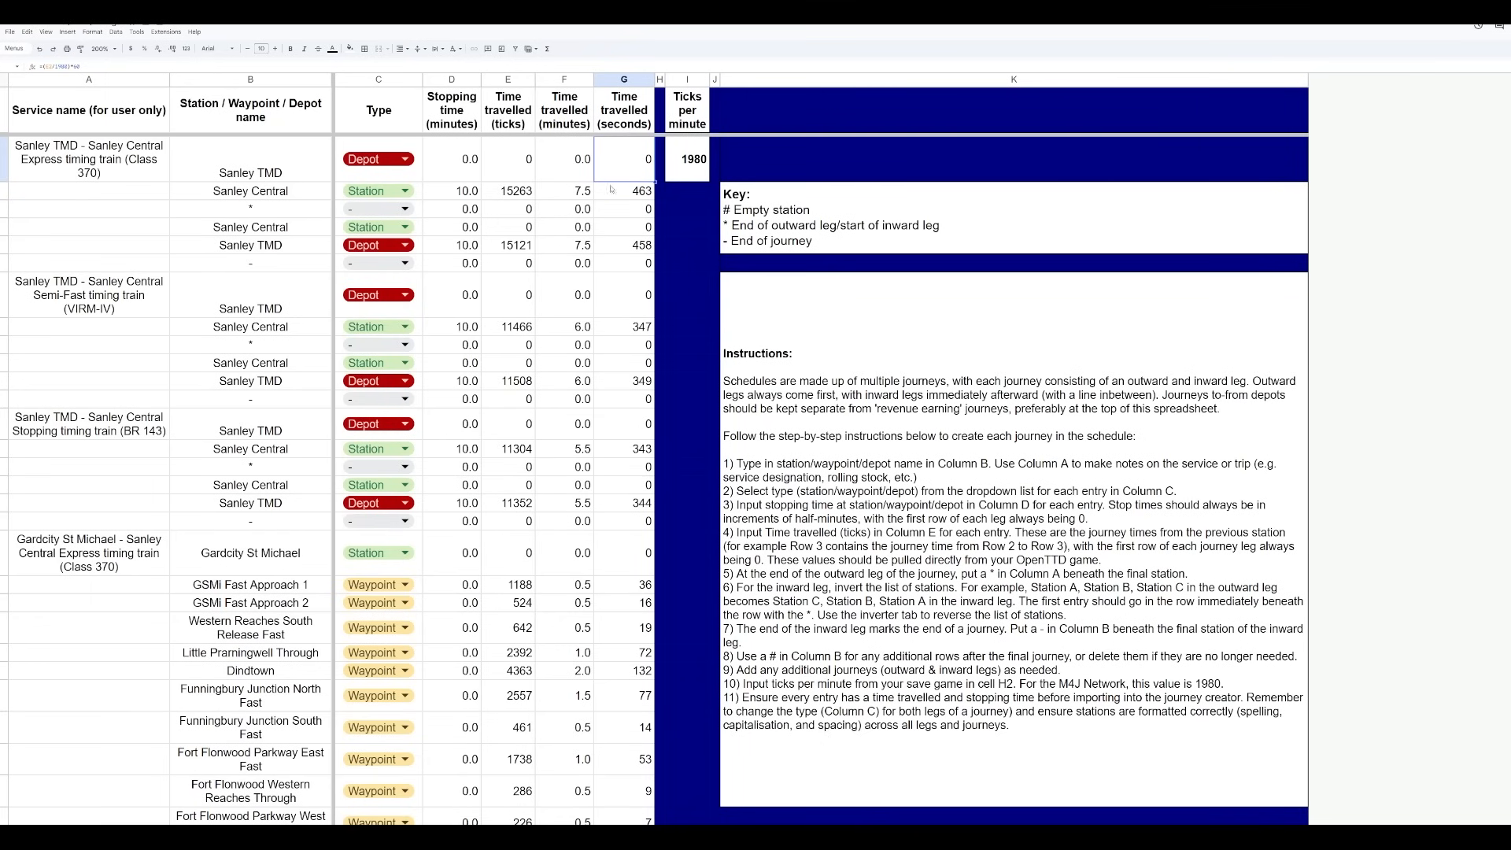
pyautogui.click(565, 171)
pyautogui.scroll(-2, 572, 507)
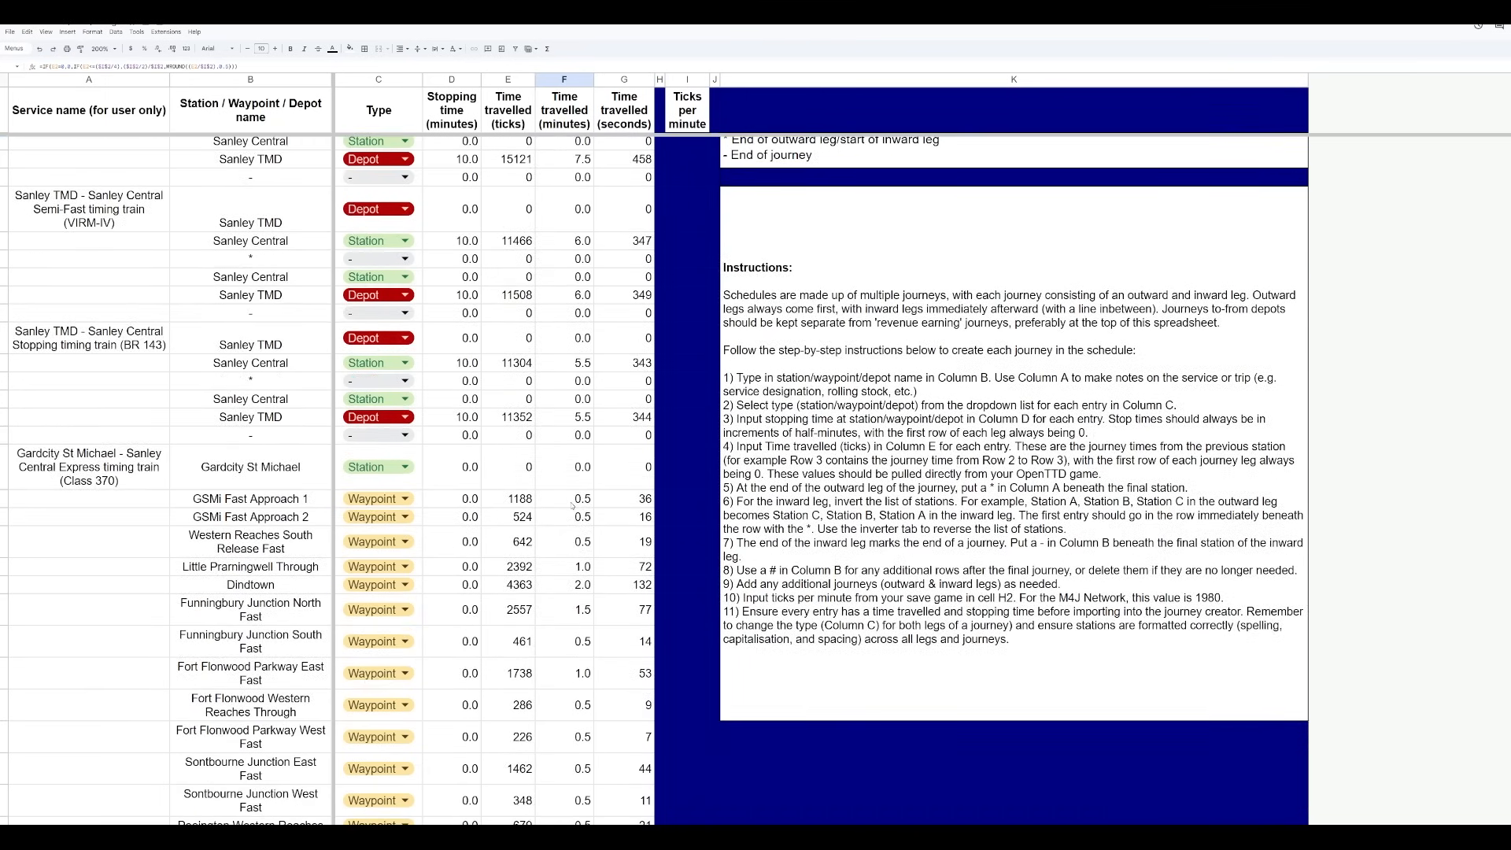
pyautogui.click(574, 504)
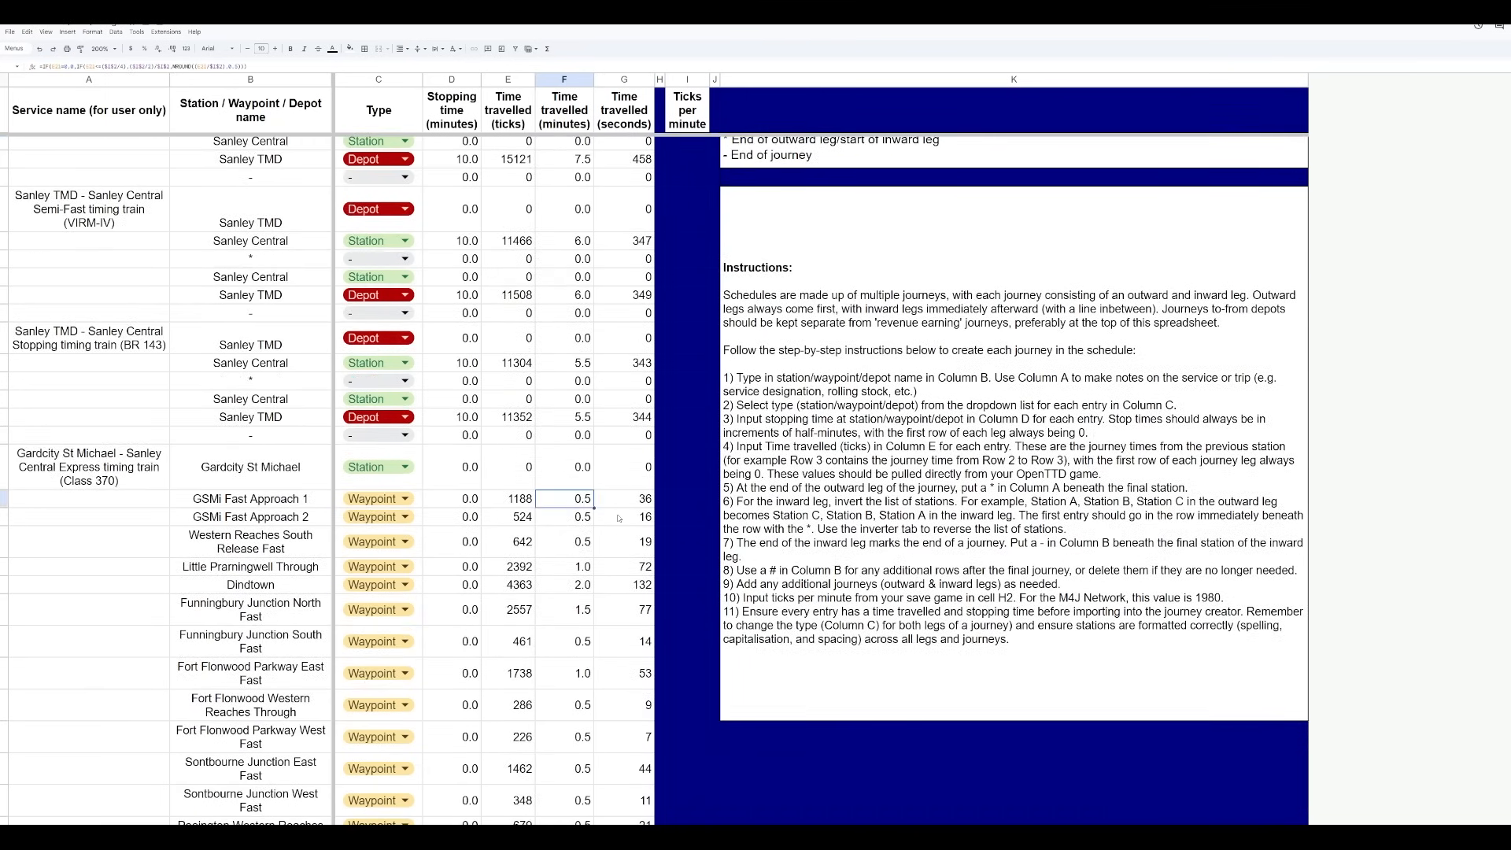
pyautogui.scroll(-4, 619, 518)
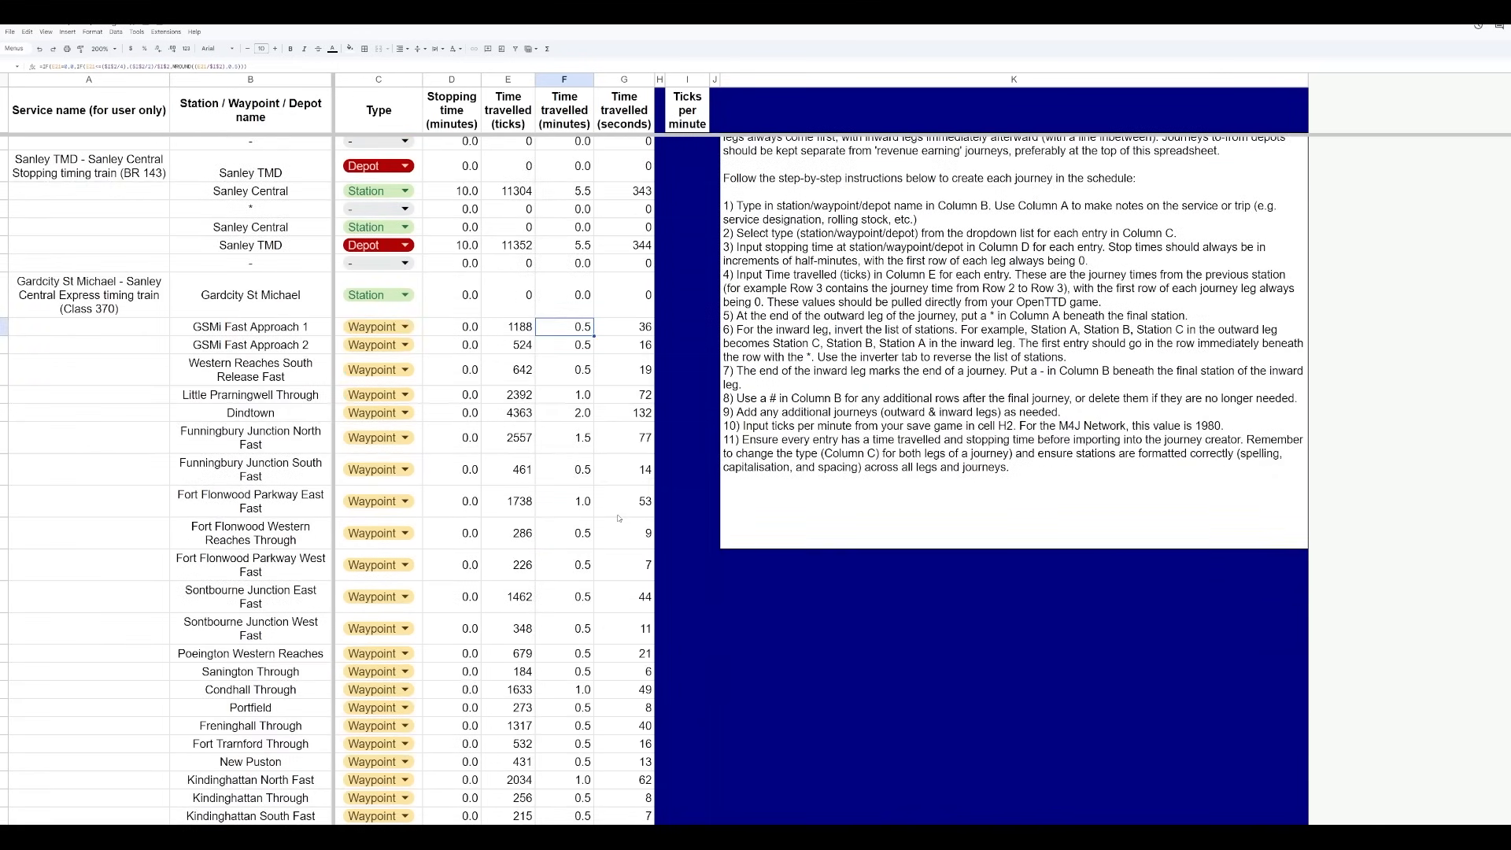
pyautogui.scroll(6, 620, 518)
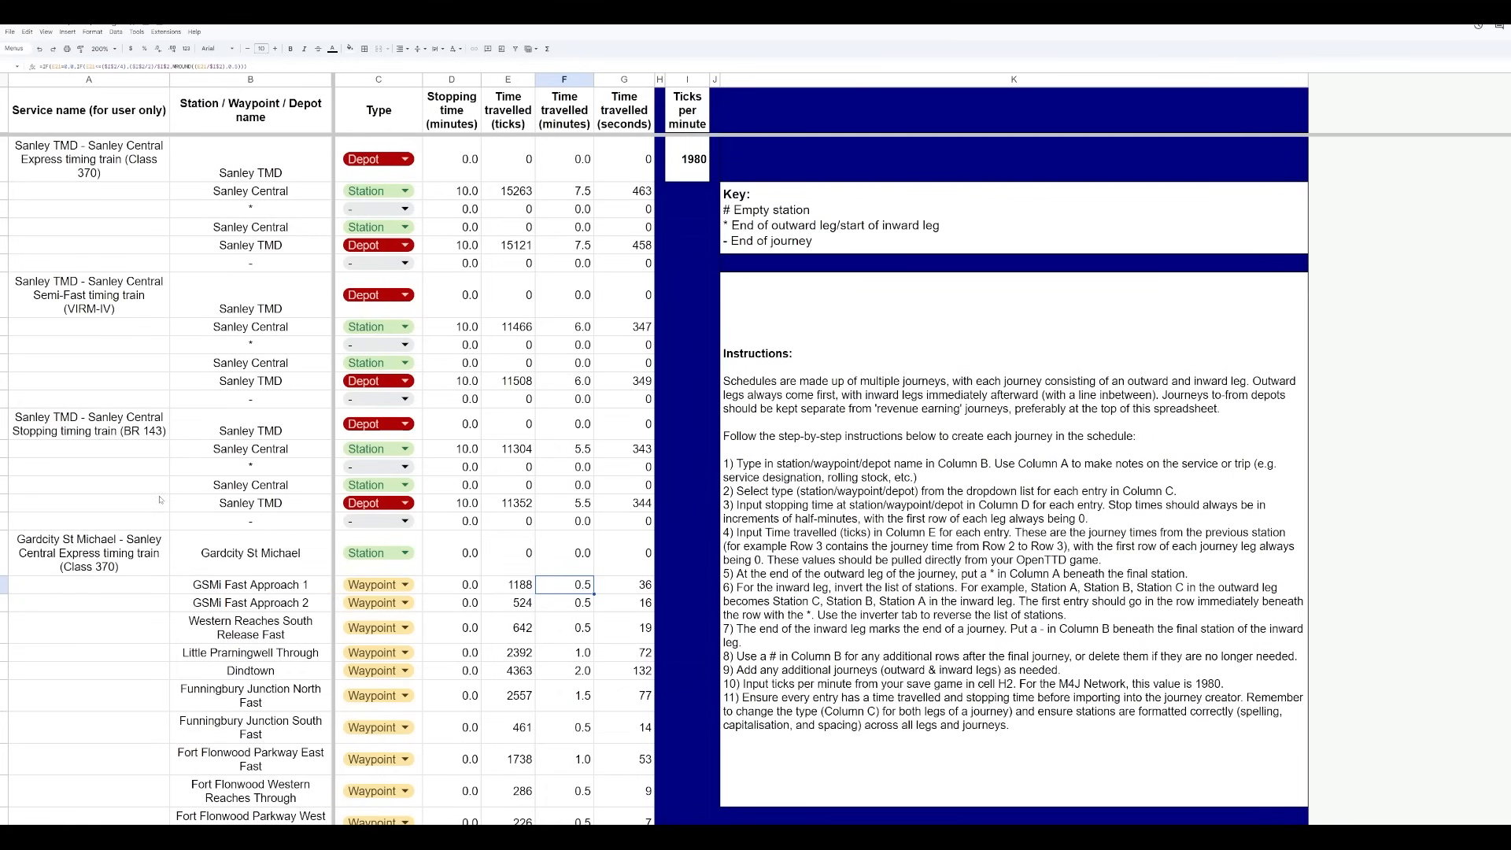
# Look through the outward and inward legs of the Gardcity St Michael - Sanley Central Express timing train (Class 370)
pyautogui.scroll(-3, 71, 526)
pyautogui.click(104, 397)
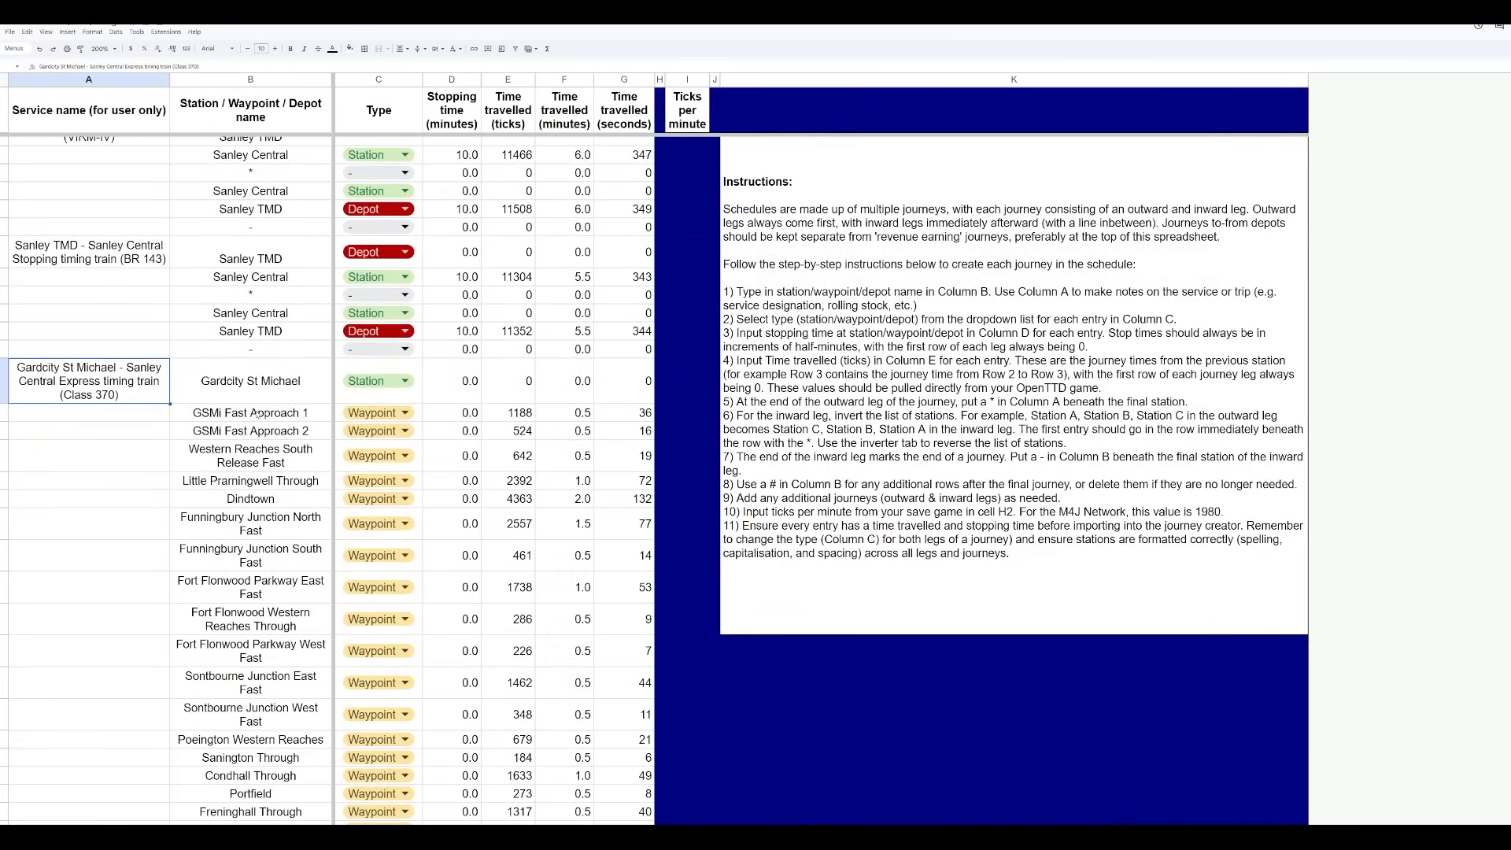
pyautogui.scroll(-13, 237, 391)
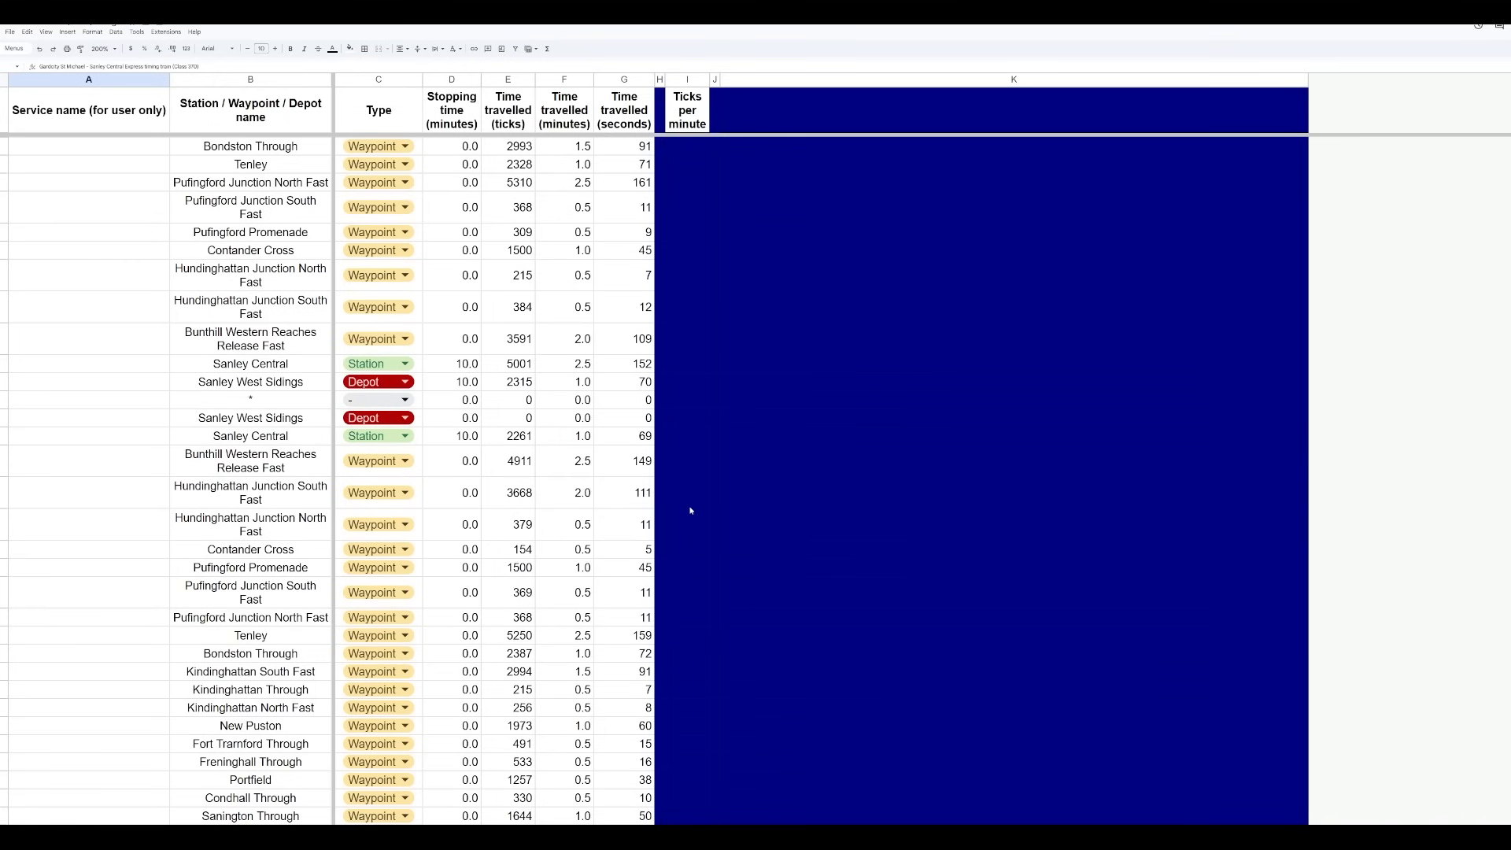
pyautogui.scroll(5, 690, 511)
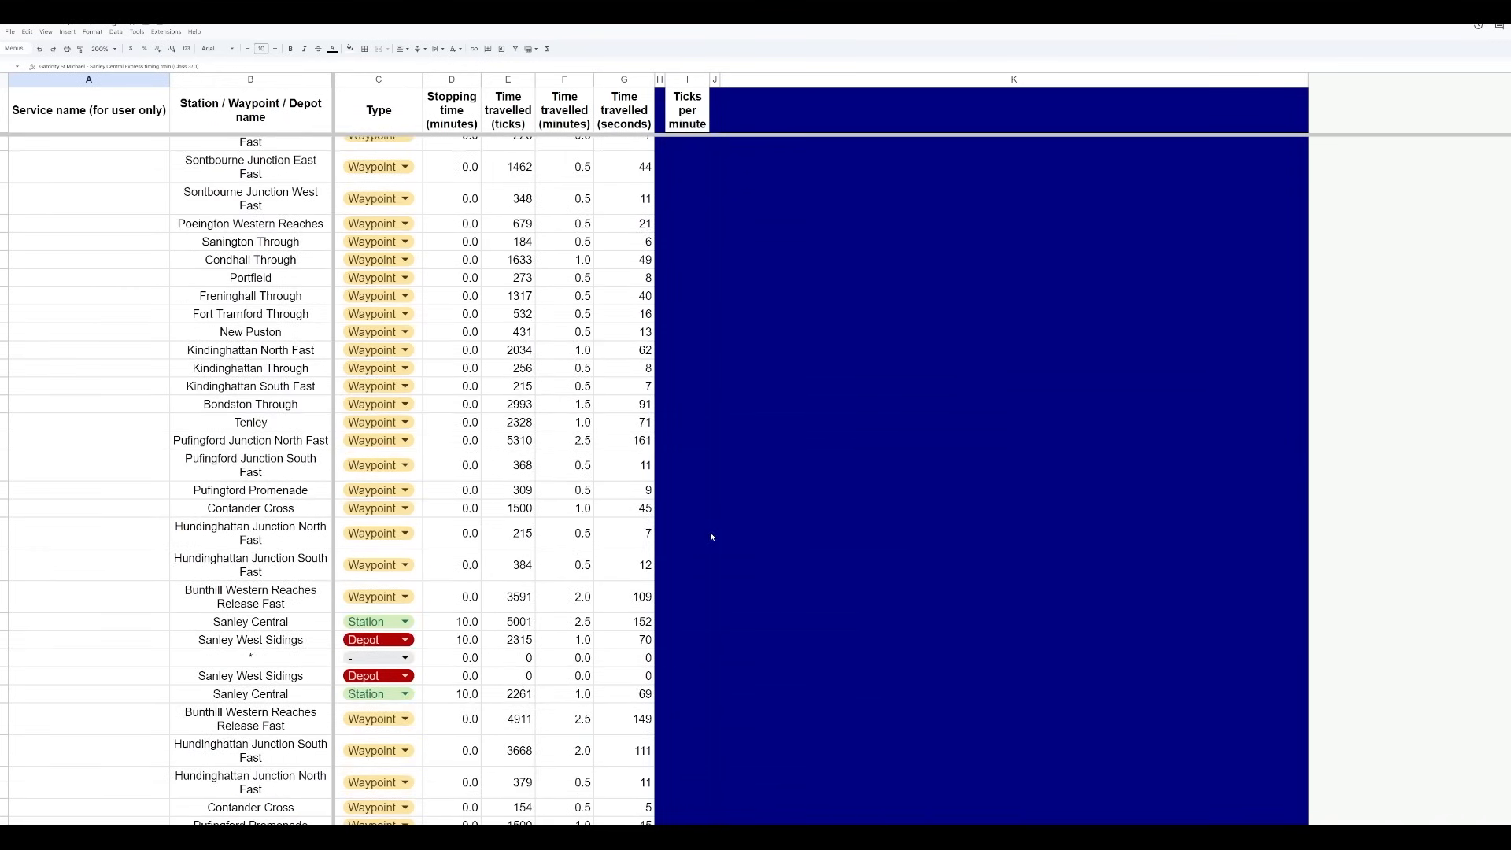
pyautogui.scroll(8, 771, 511)
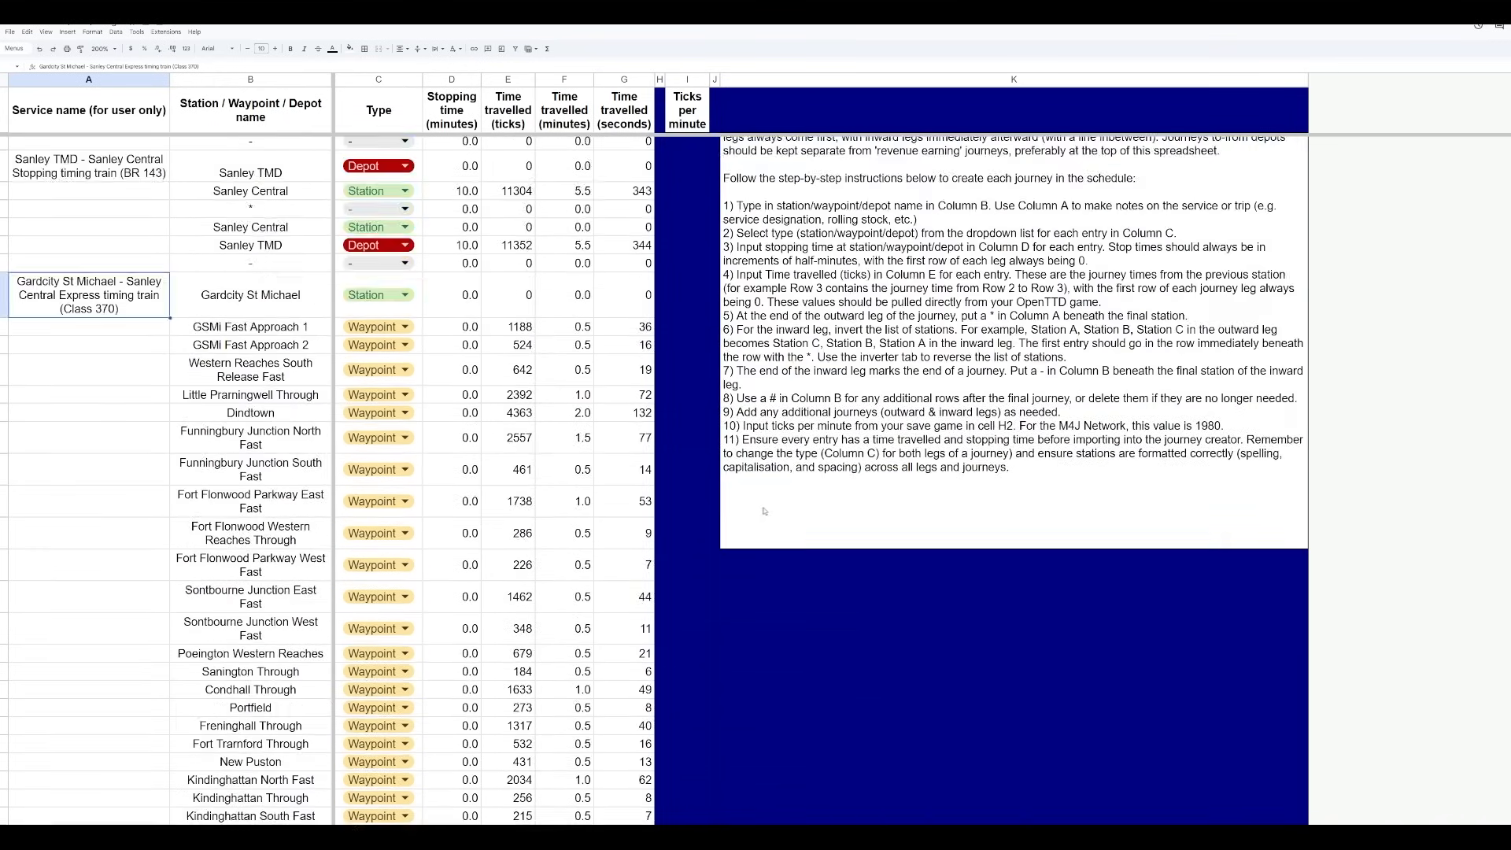
pyautogui.scroll(-8, 519, 341)
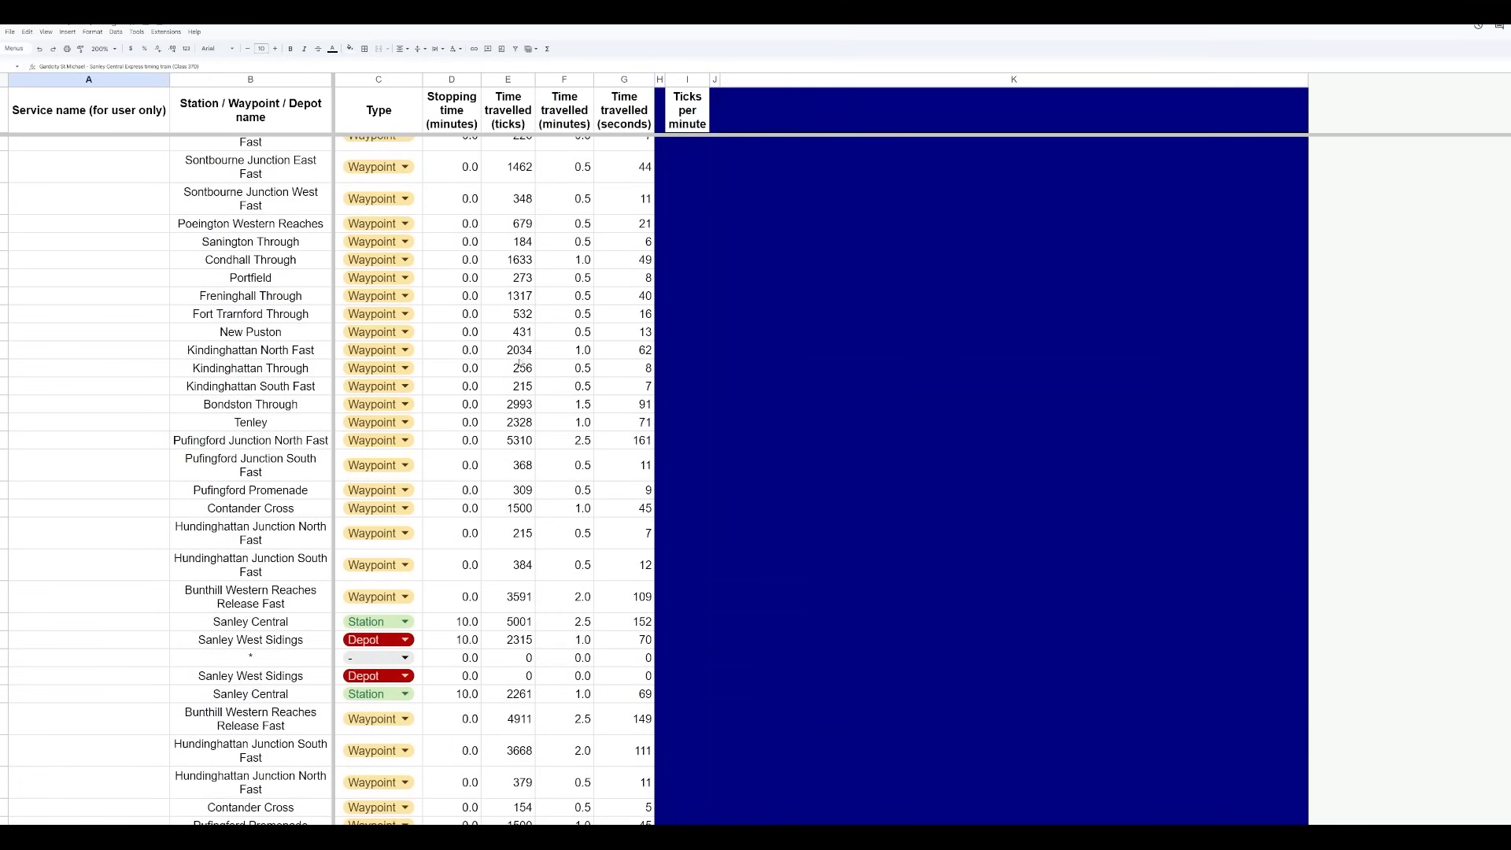
pyautogui.scroll(5, 575, 354)
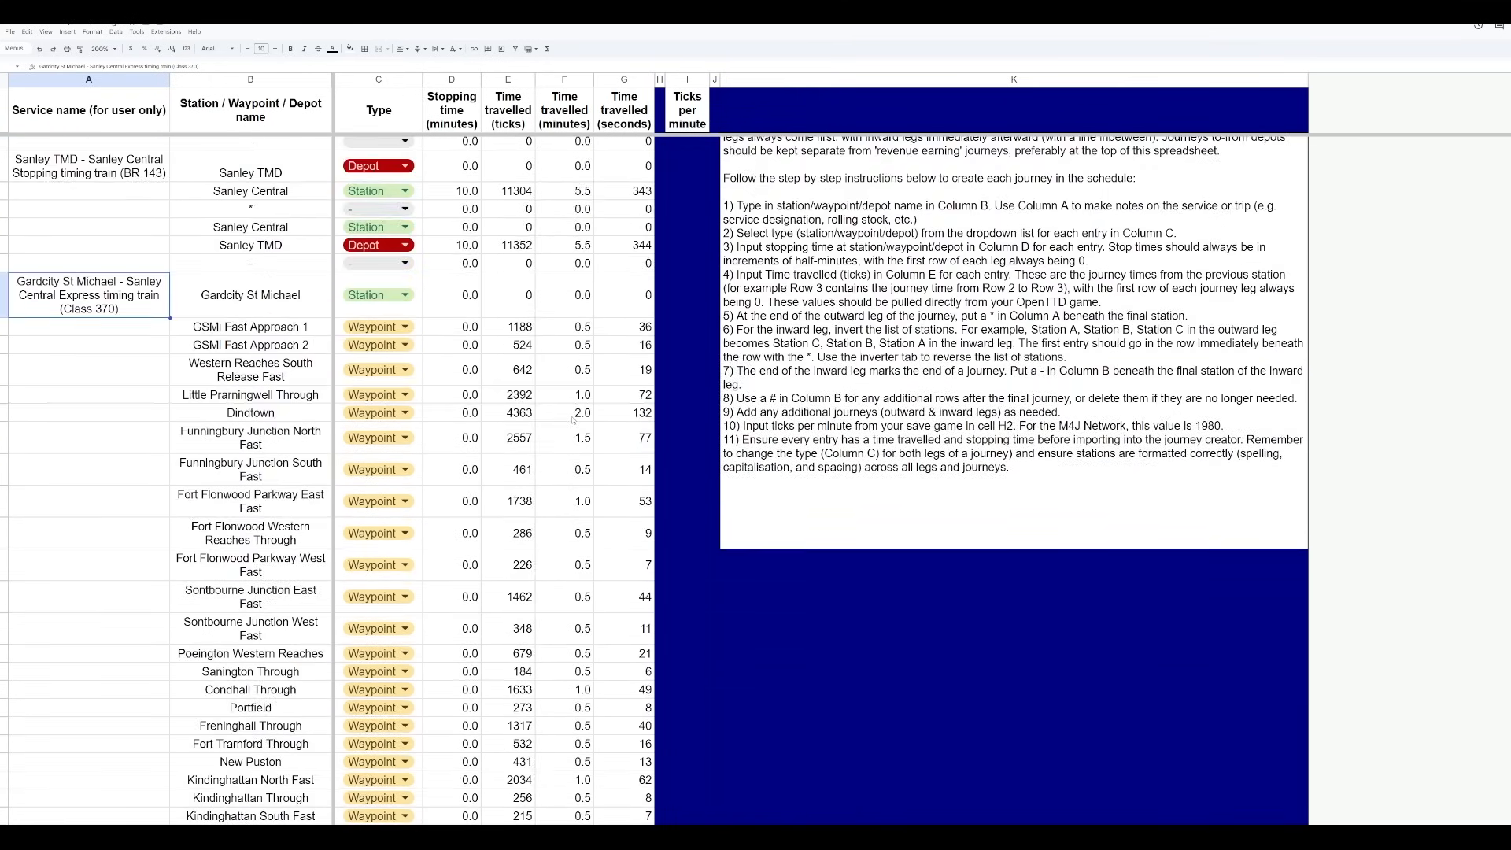
# Compare the travel times in ticks and minutes for Dindtown and Western Reaches South Release Fast
pyautogui.click(577, 419)
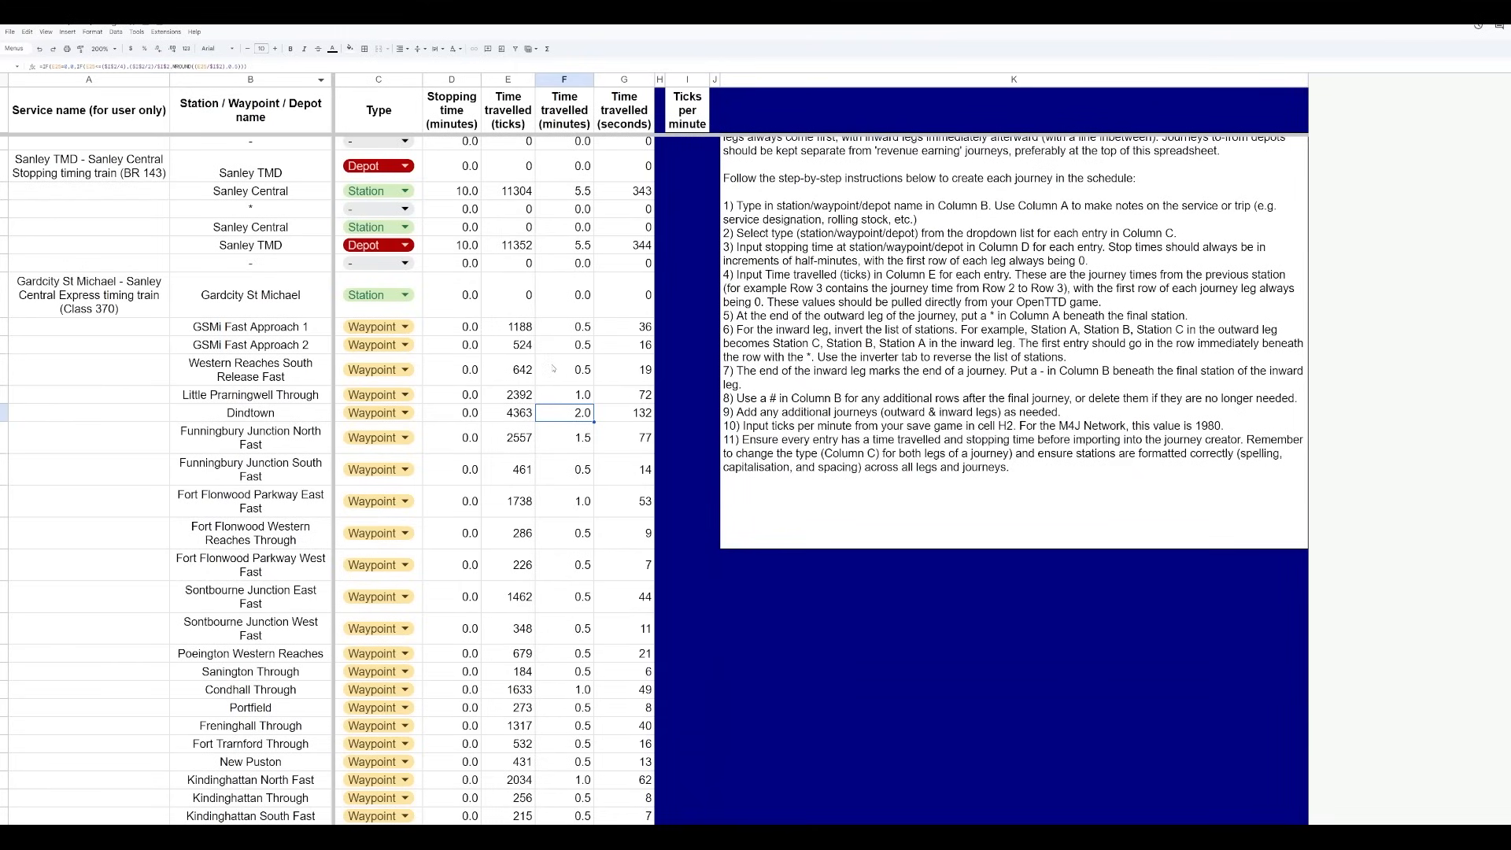
pyautogui.click(520, 419)
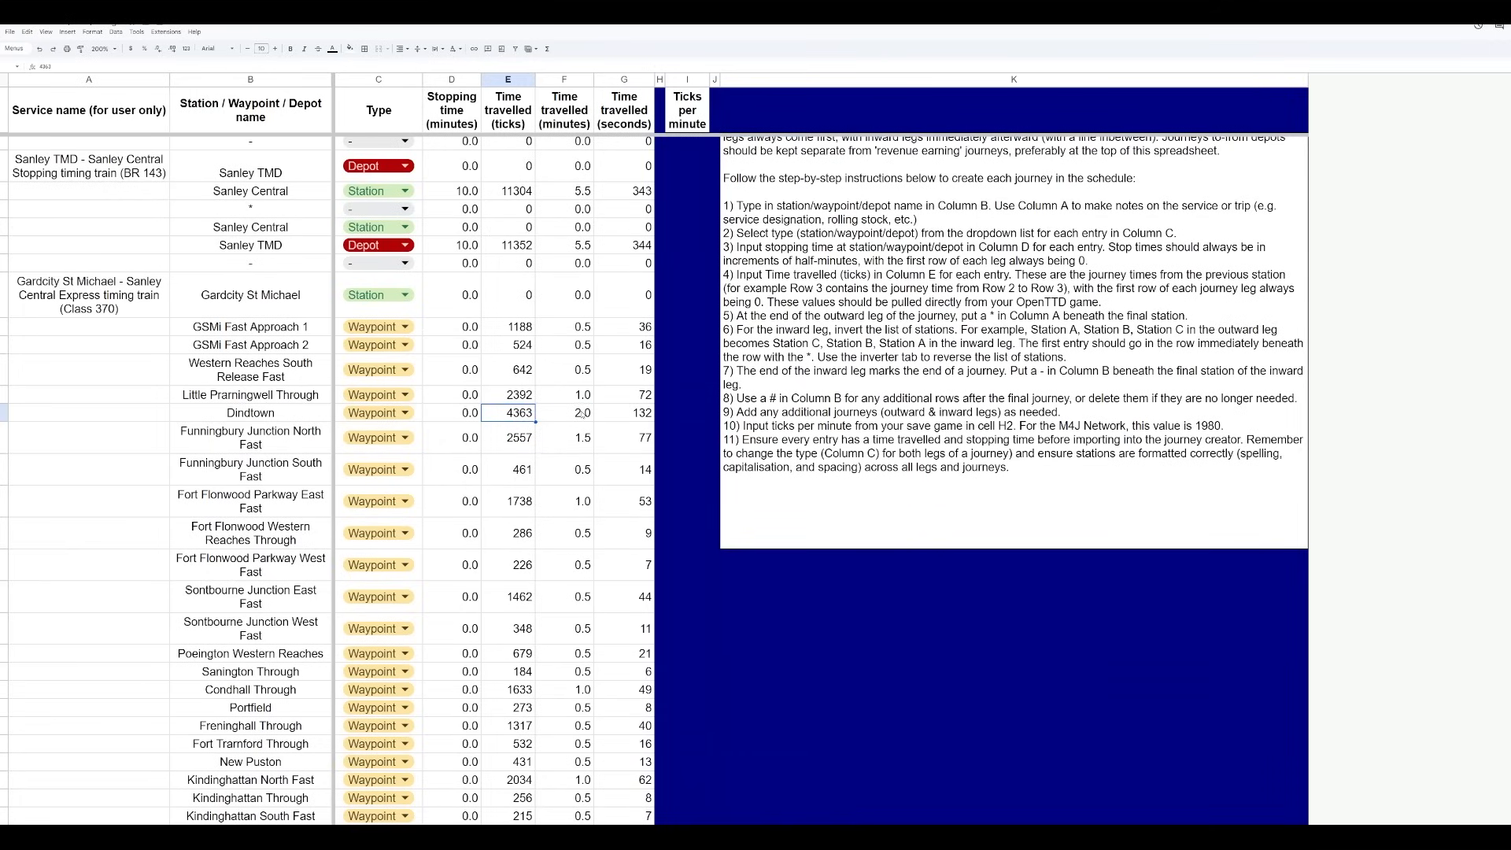
pyautogui.click(577, 417)
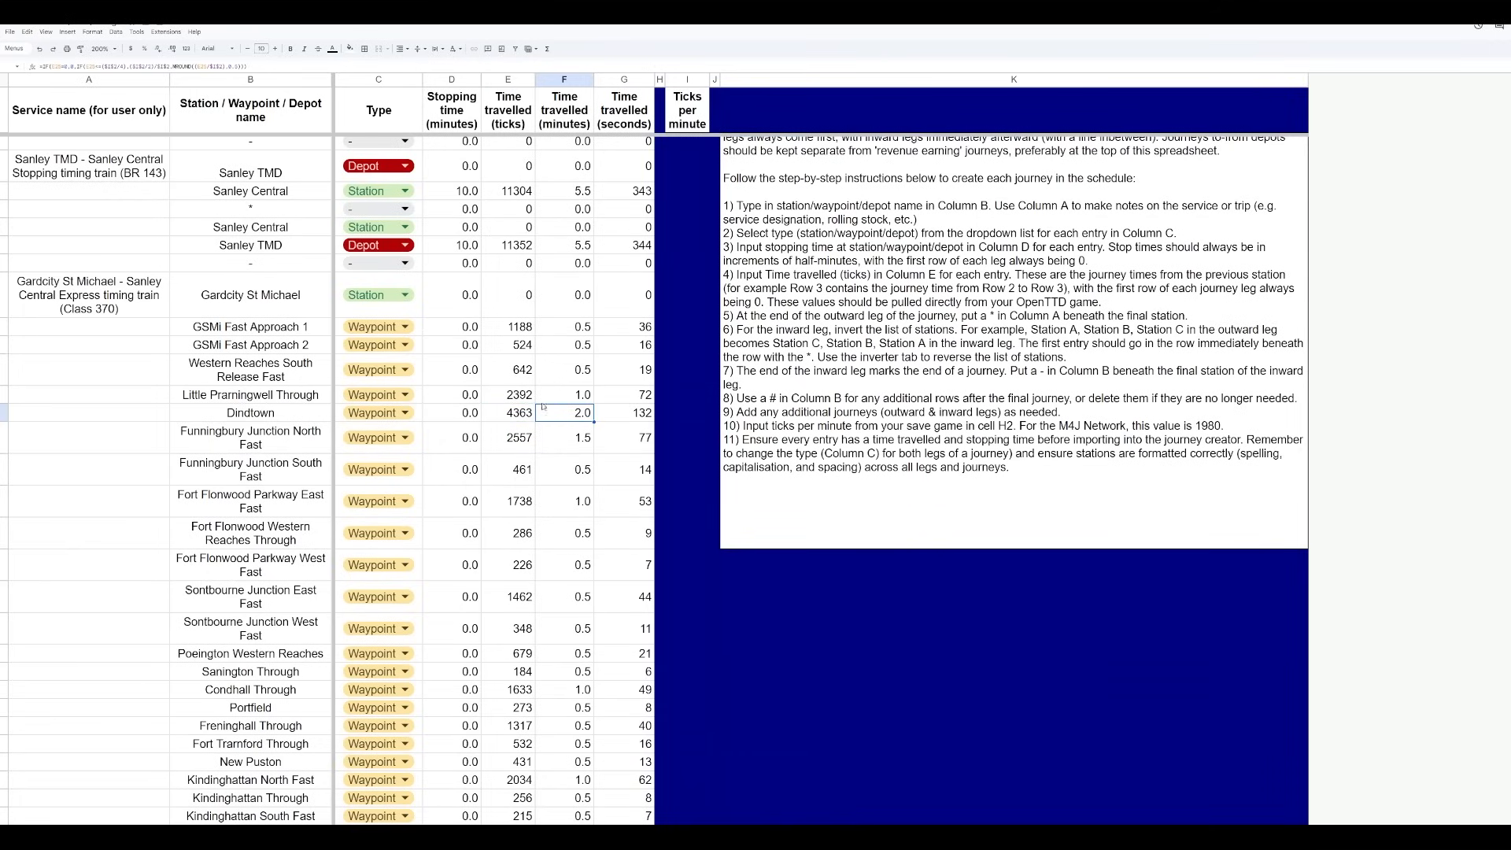
pyautogui.click(513, 416)
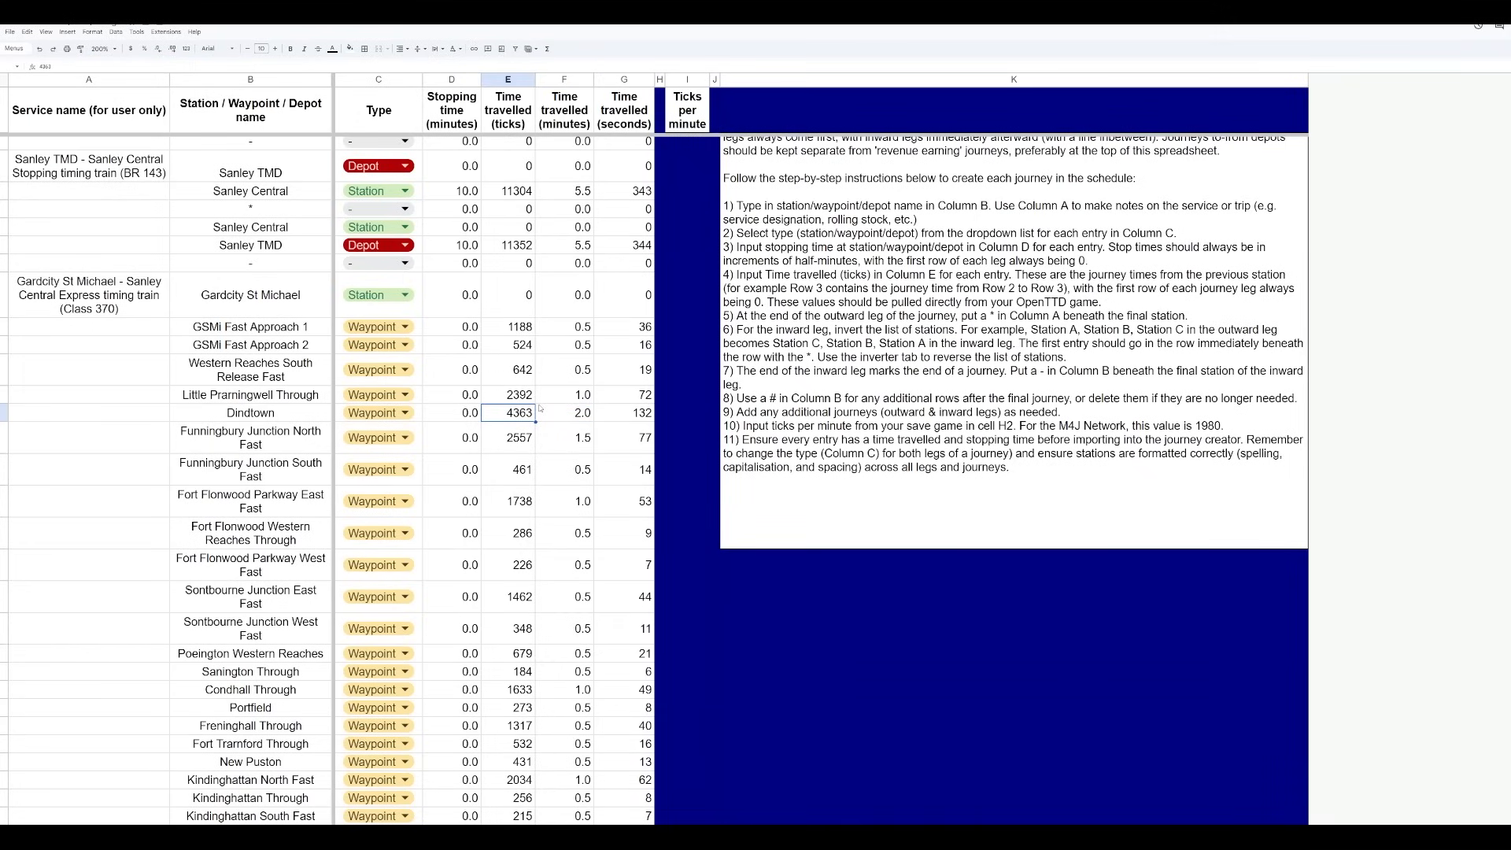
pyautogui.click(527, 372)
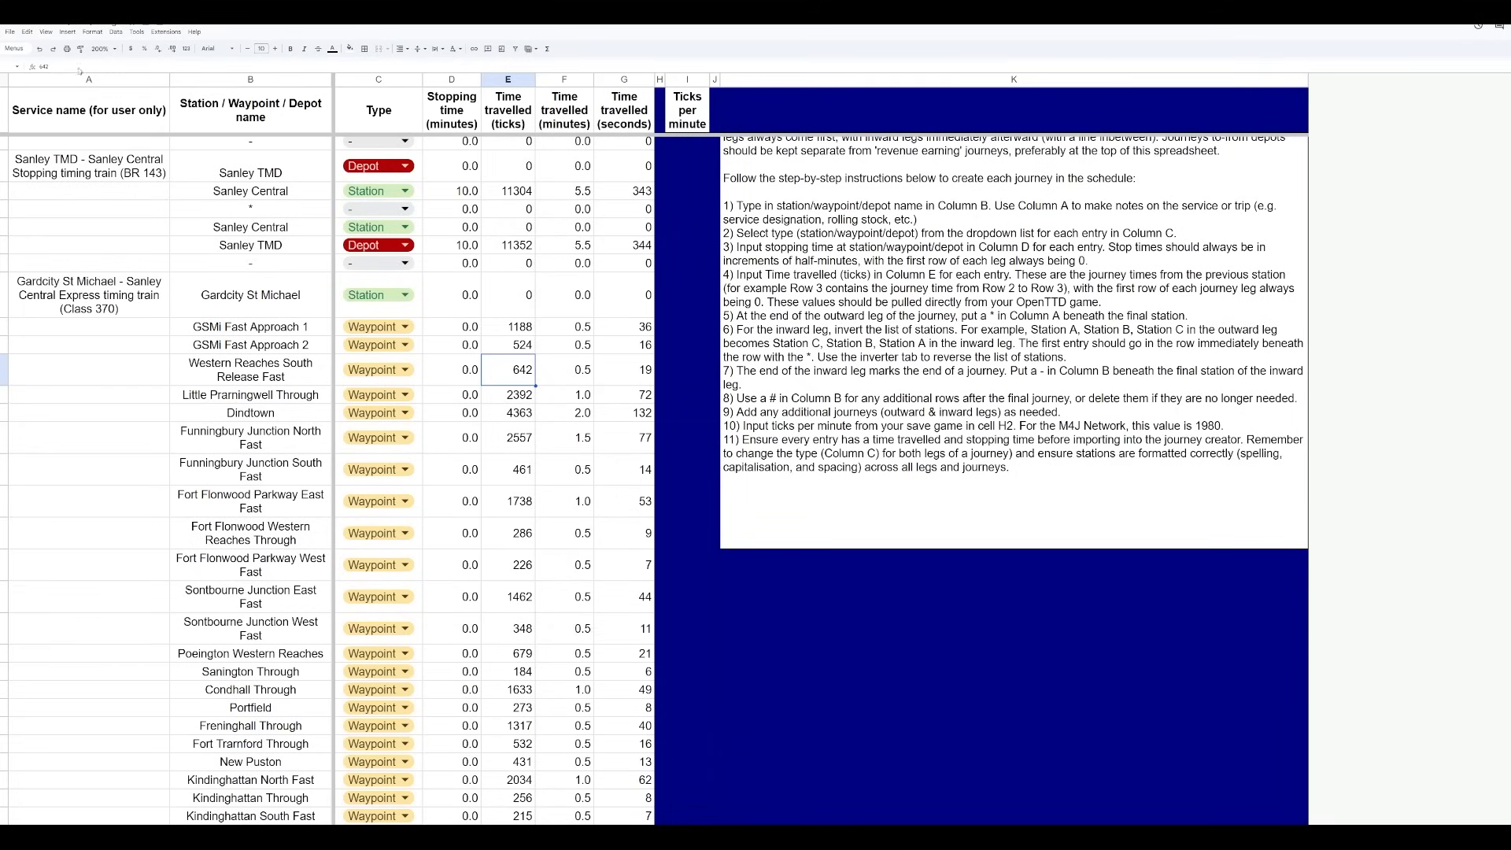
pyautogui.press('Right')
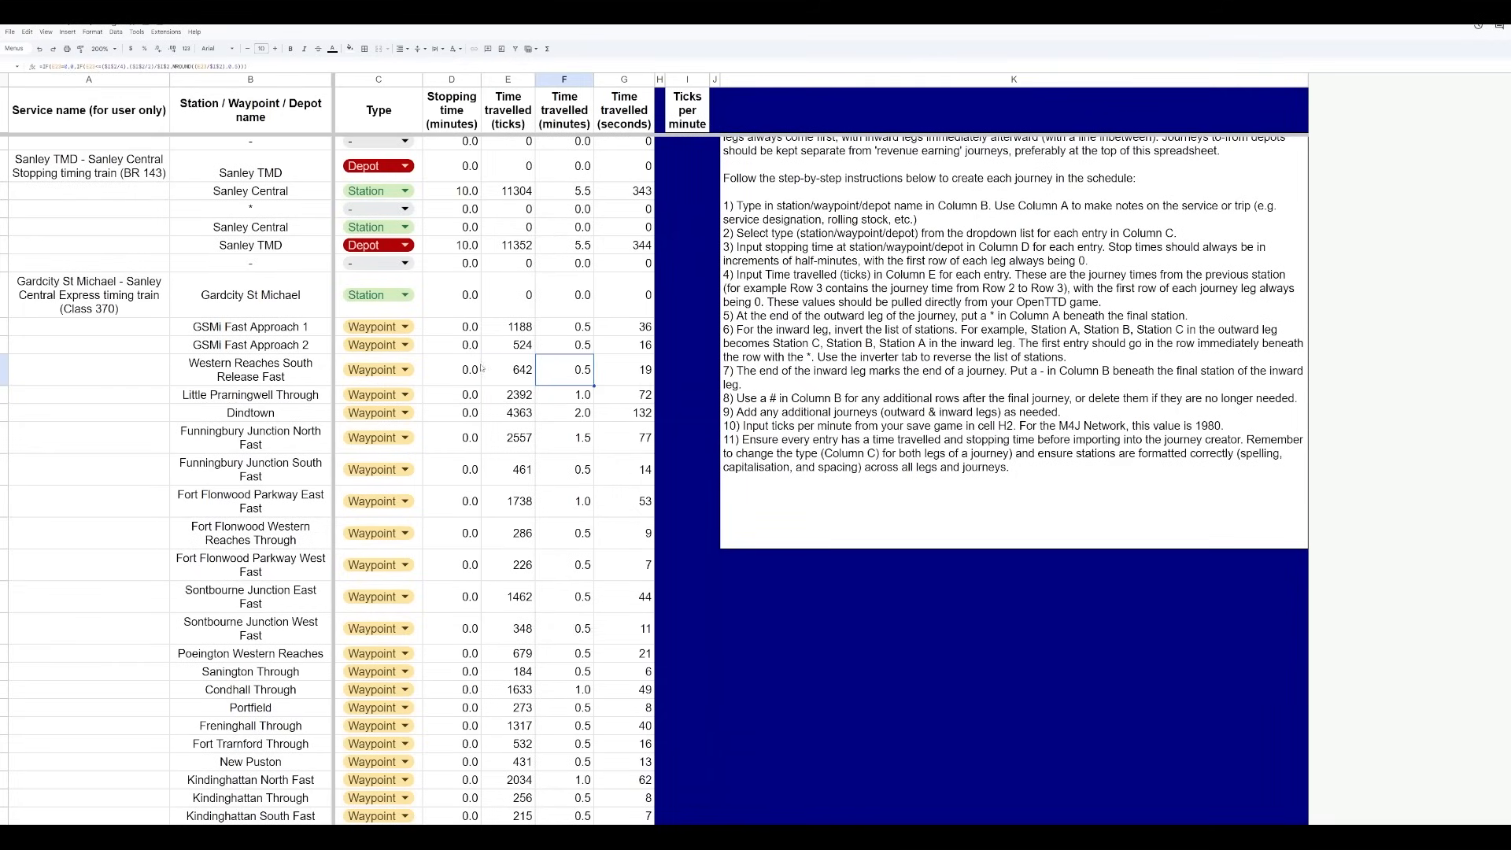
pyautogui.click(525, 373)
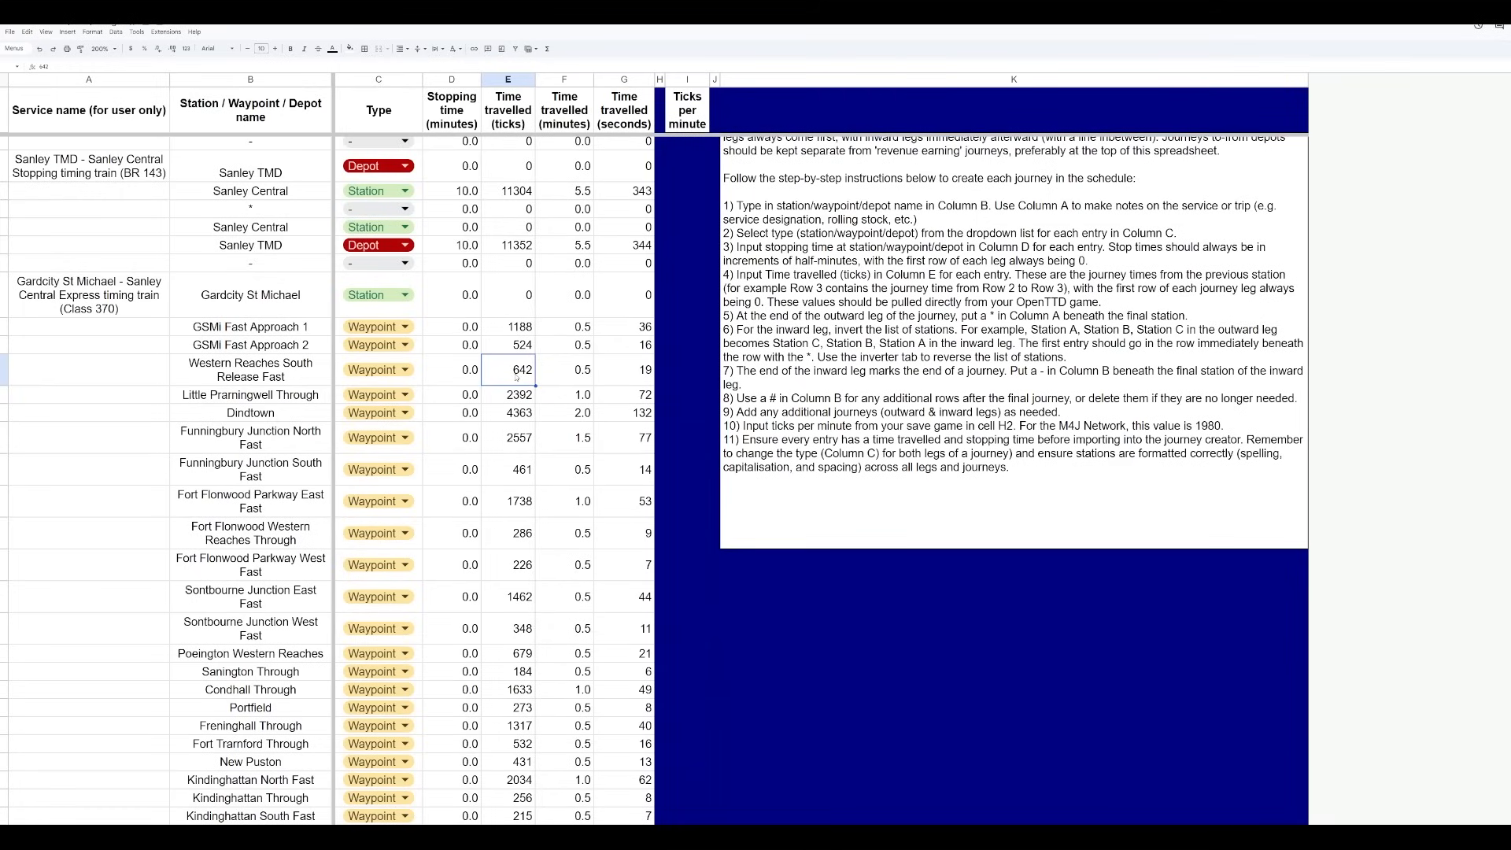
pyautogui.click(577, 373)
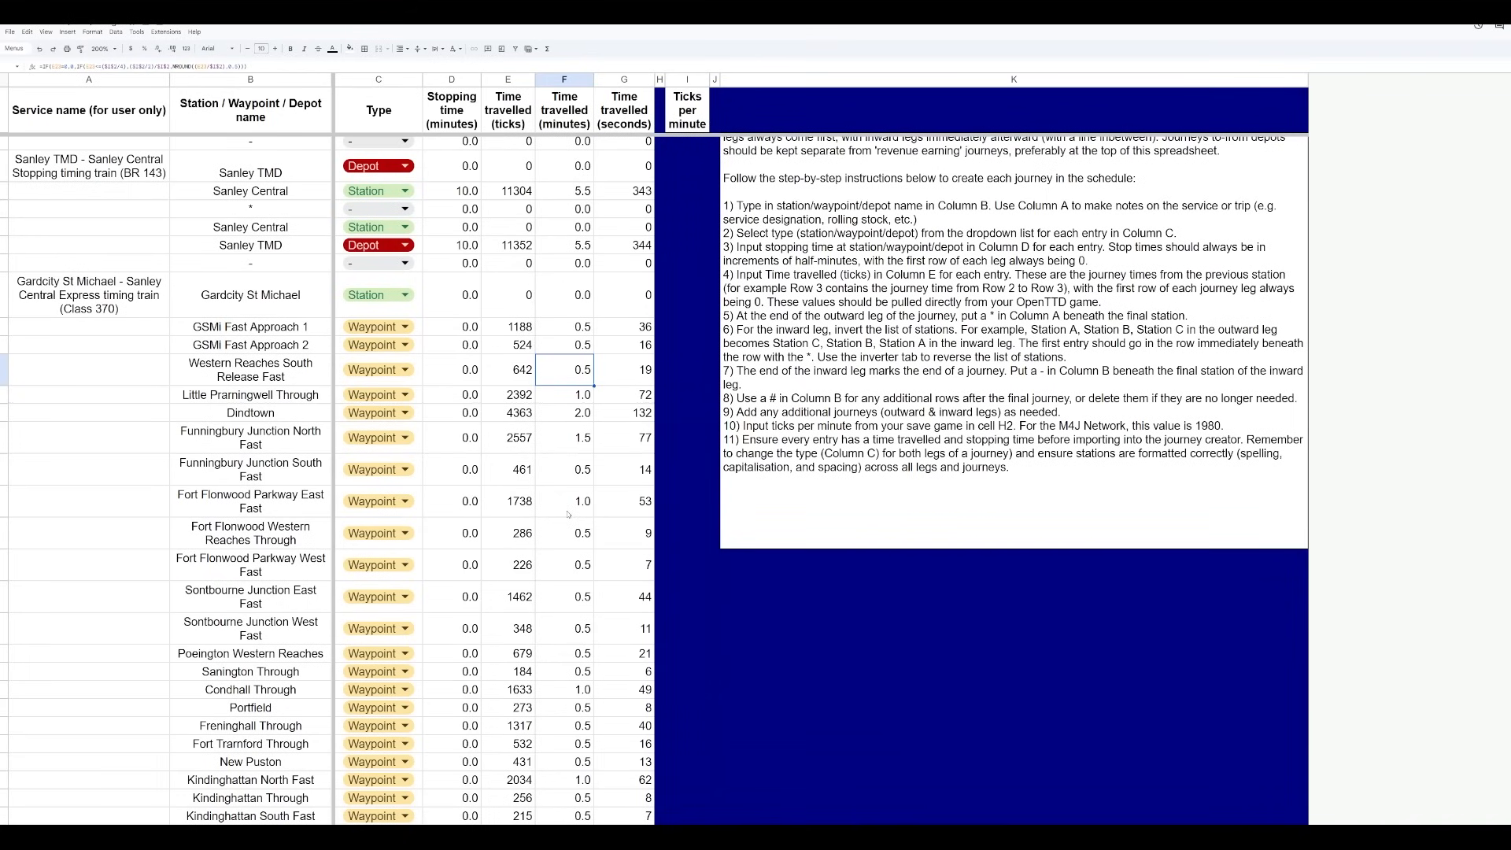
# Compare the travel times in minutes and seconds for the Pufingford Junction North Fast waypoint
pyautogui.scroll(-3, 567, 514)
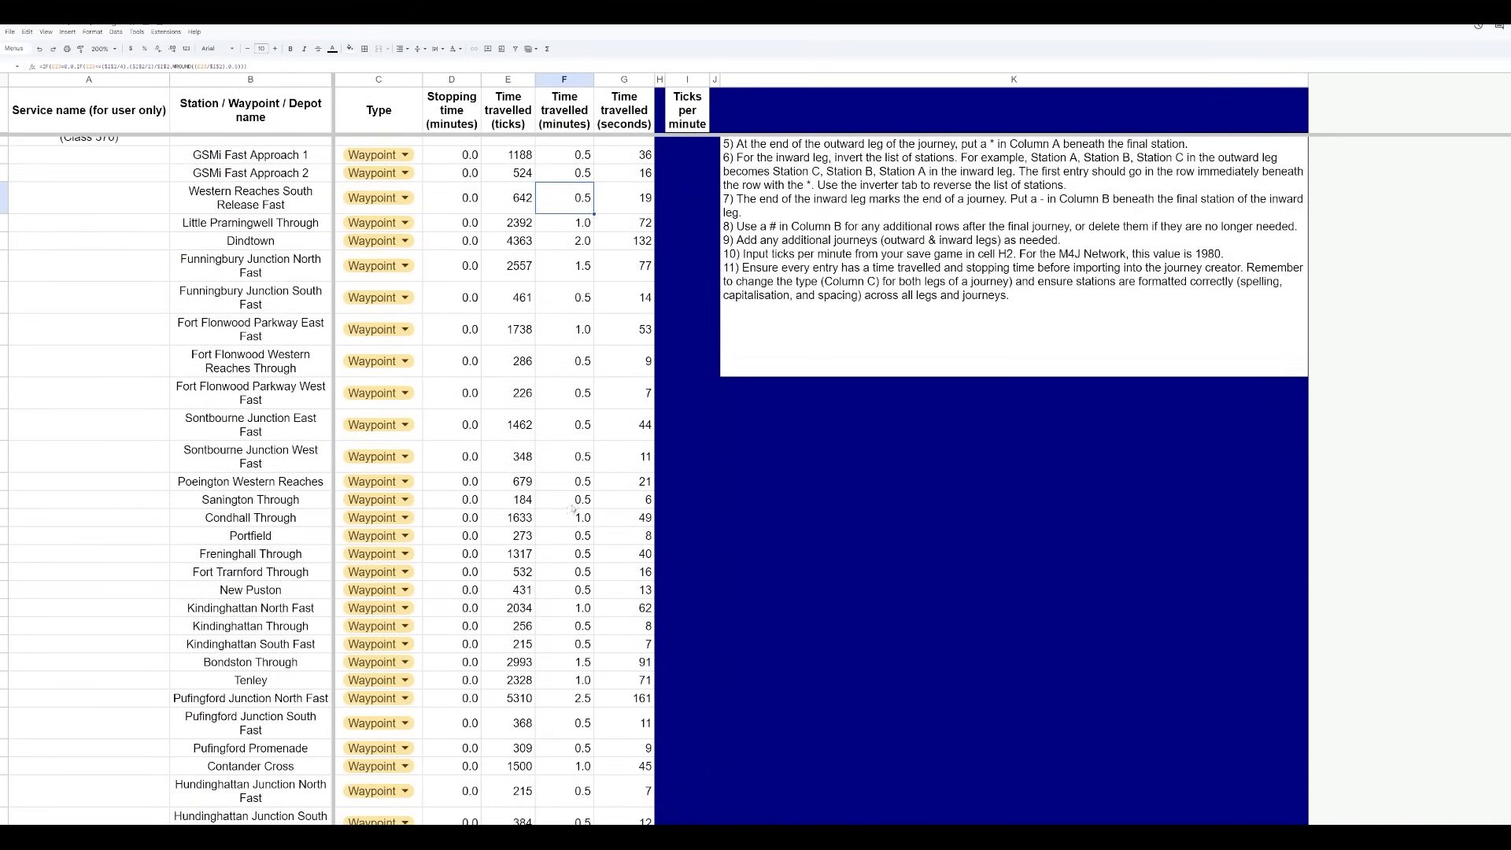
pyautogui.click(579, 700)
pyautogui.scroll(-3, 591, 626)
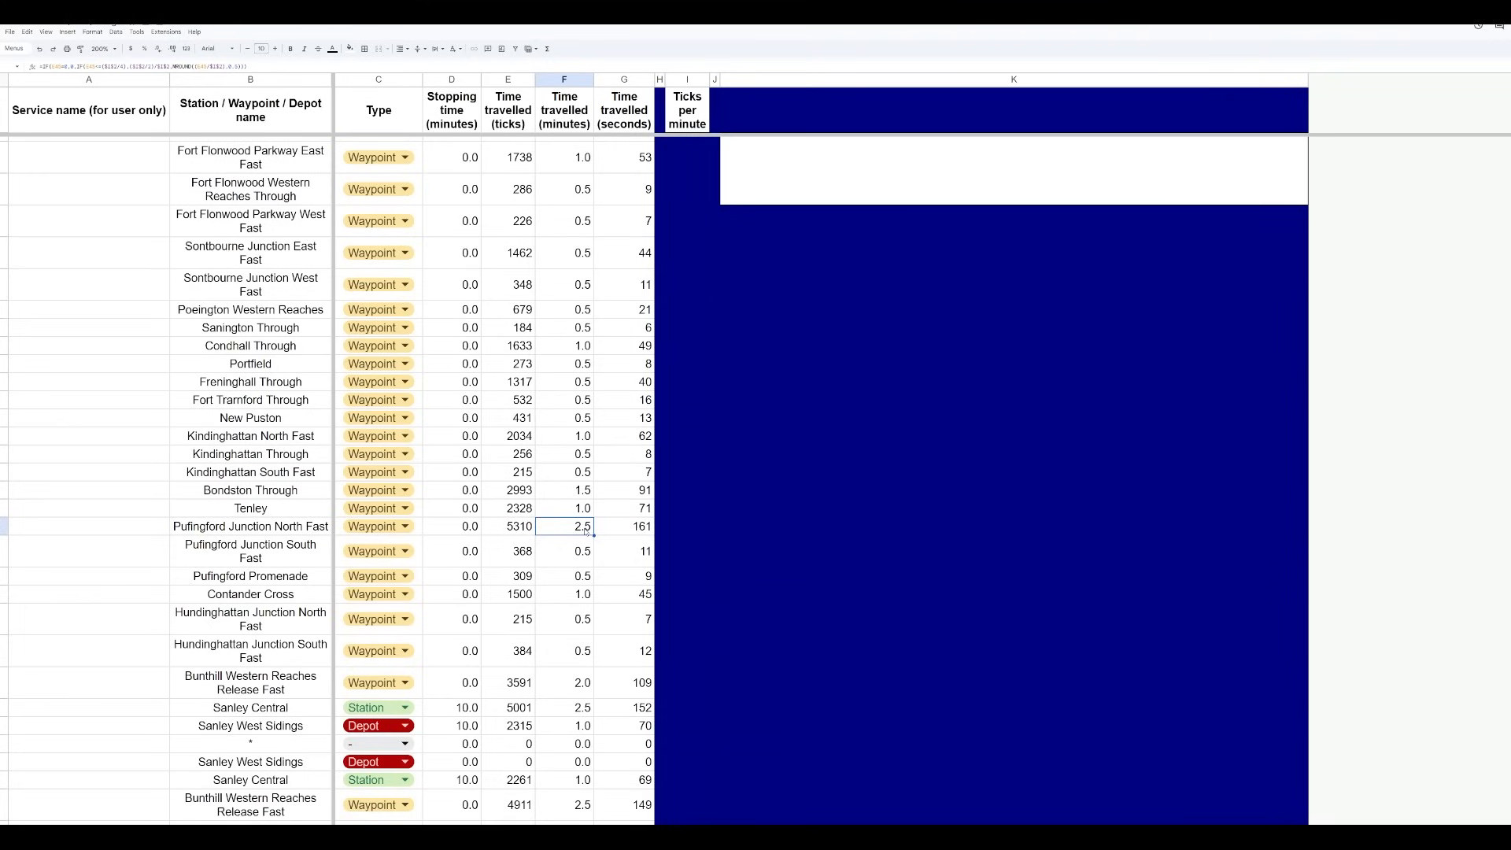
pyautogui.click(627, 532)
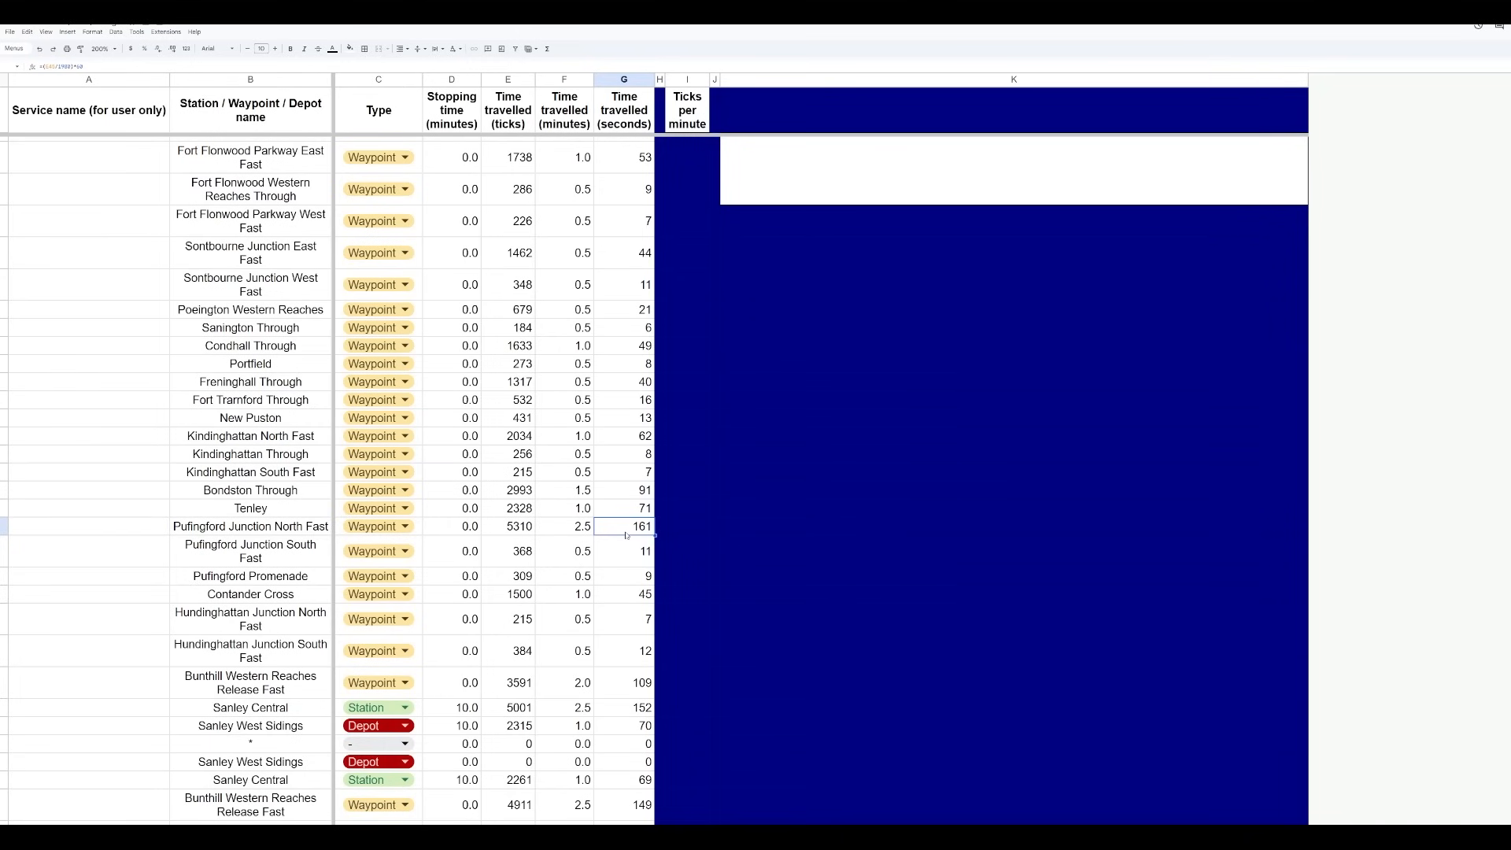
pyautogui.scroll(2, 629, 498)
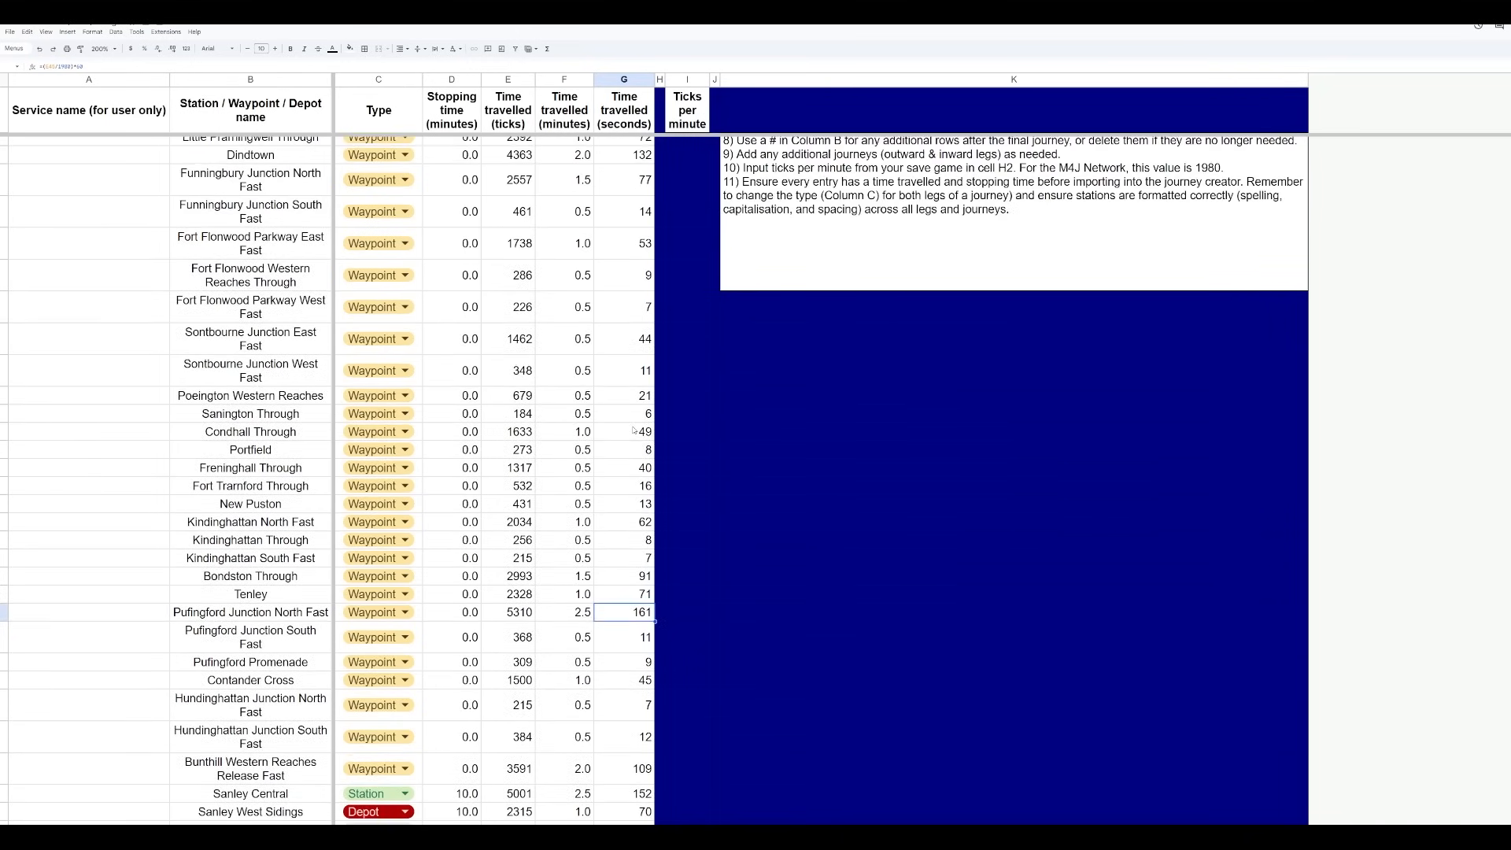
# Compare the travel times in minutes and seconds for the Kindinghattan North Fast waypoint
pyautogui.click(626, 522)
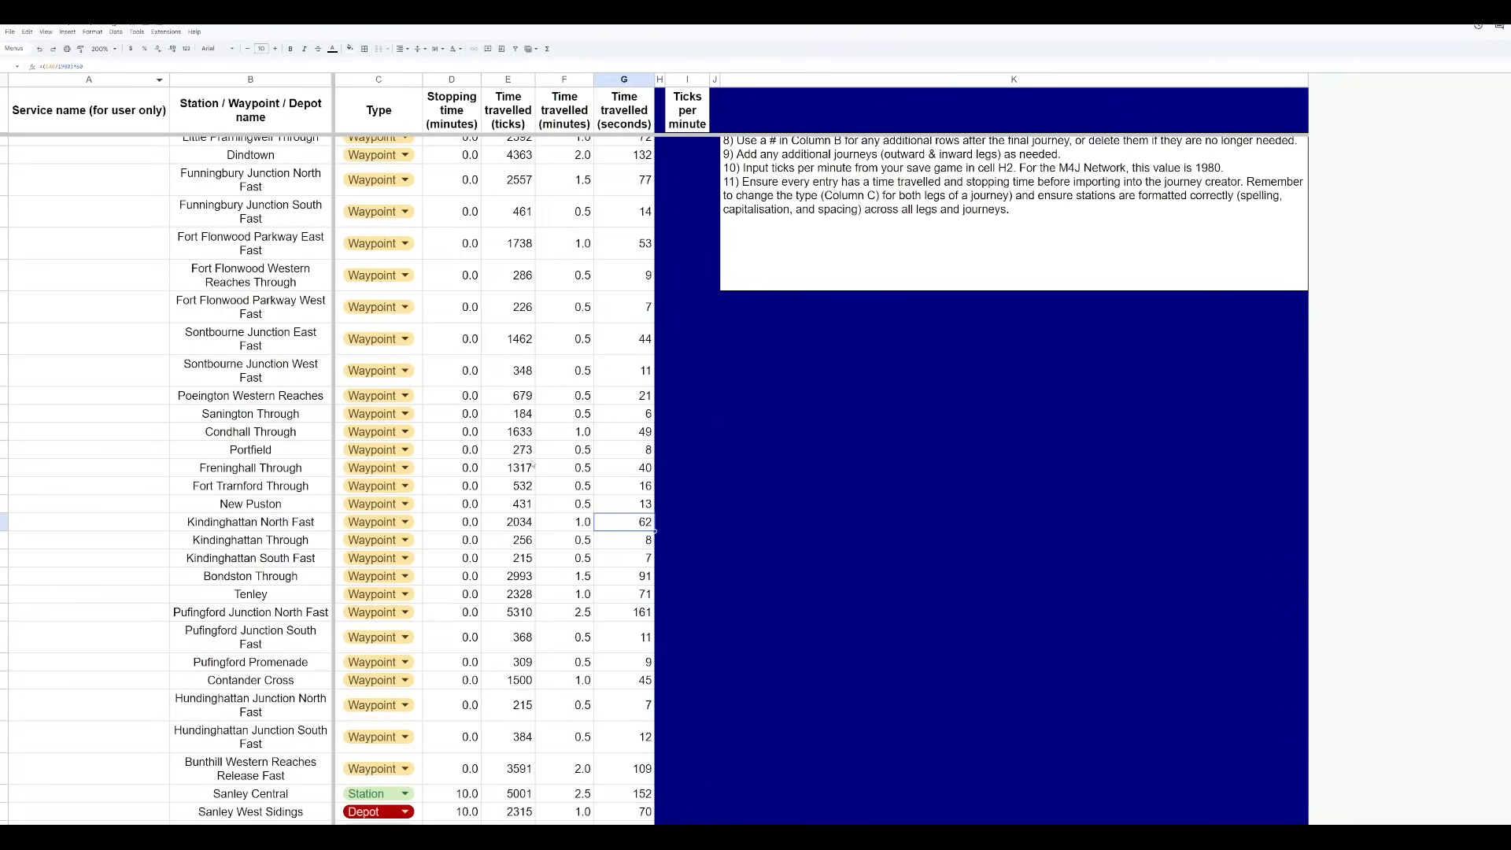
pyautogui.click(579, 523)
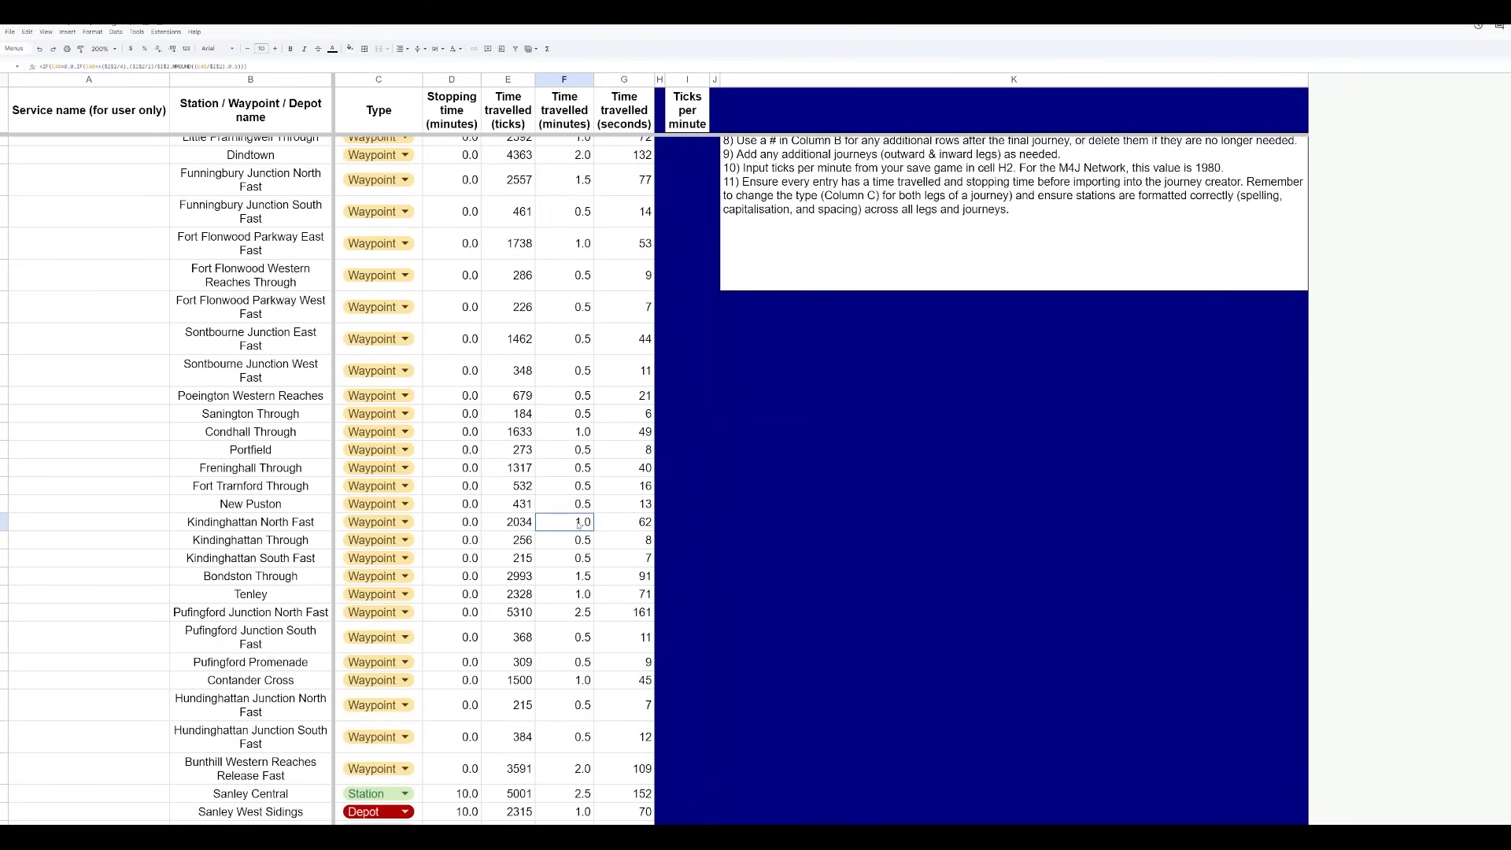
pyautogui.click(620, 526)
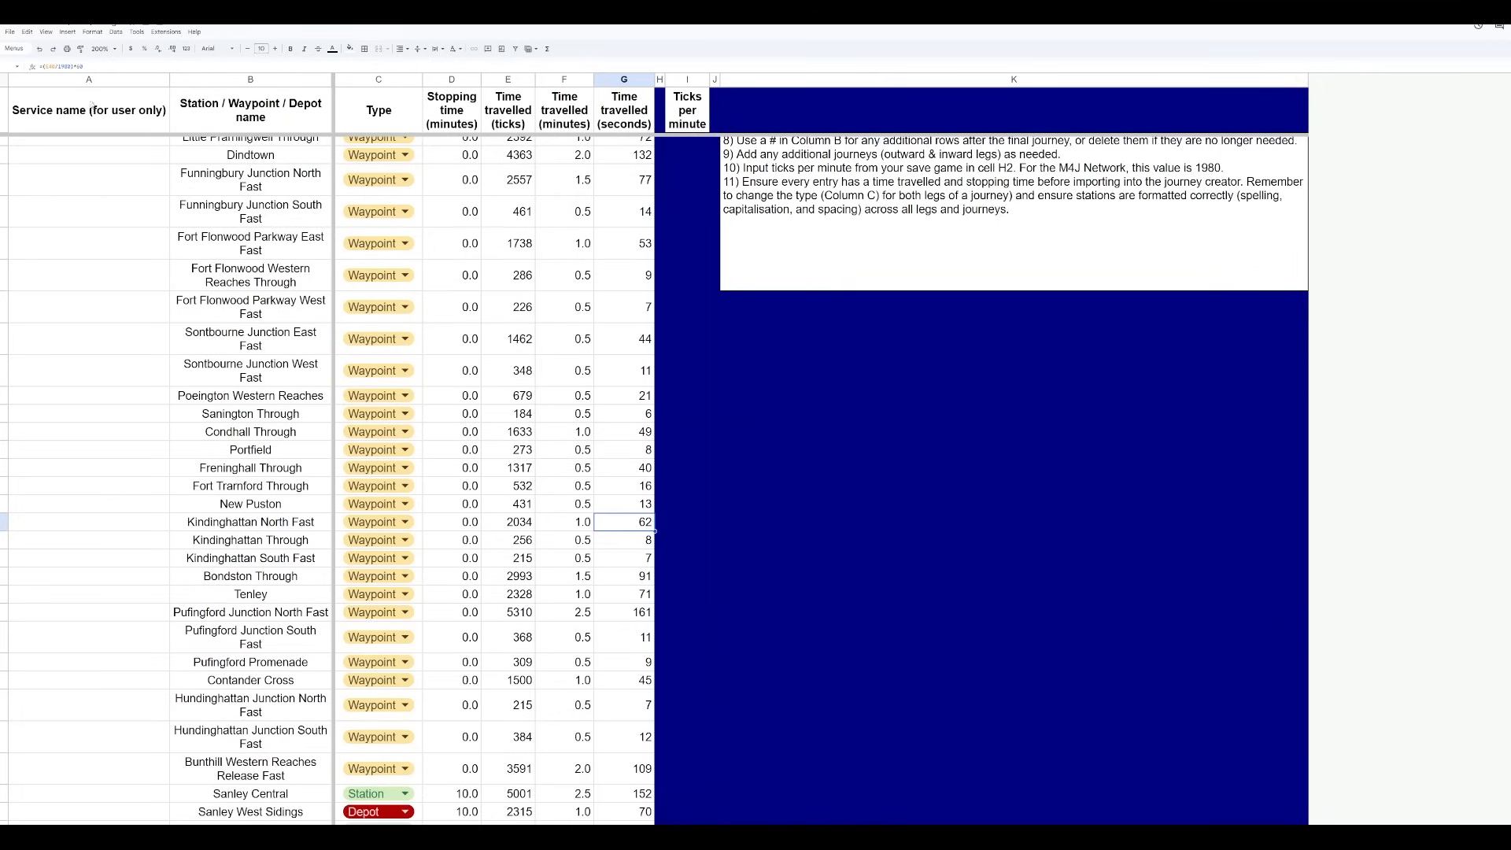
# Check the ticks per minute cell against the seconds formula for the first Sanley Central station row
pyautogui.scroll(10, 559, 297)
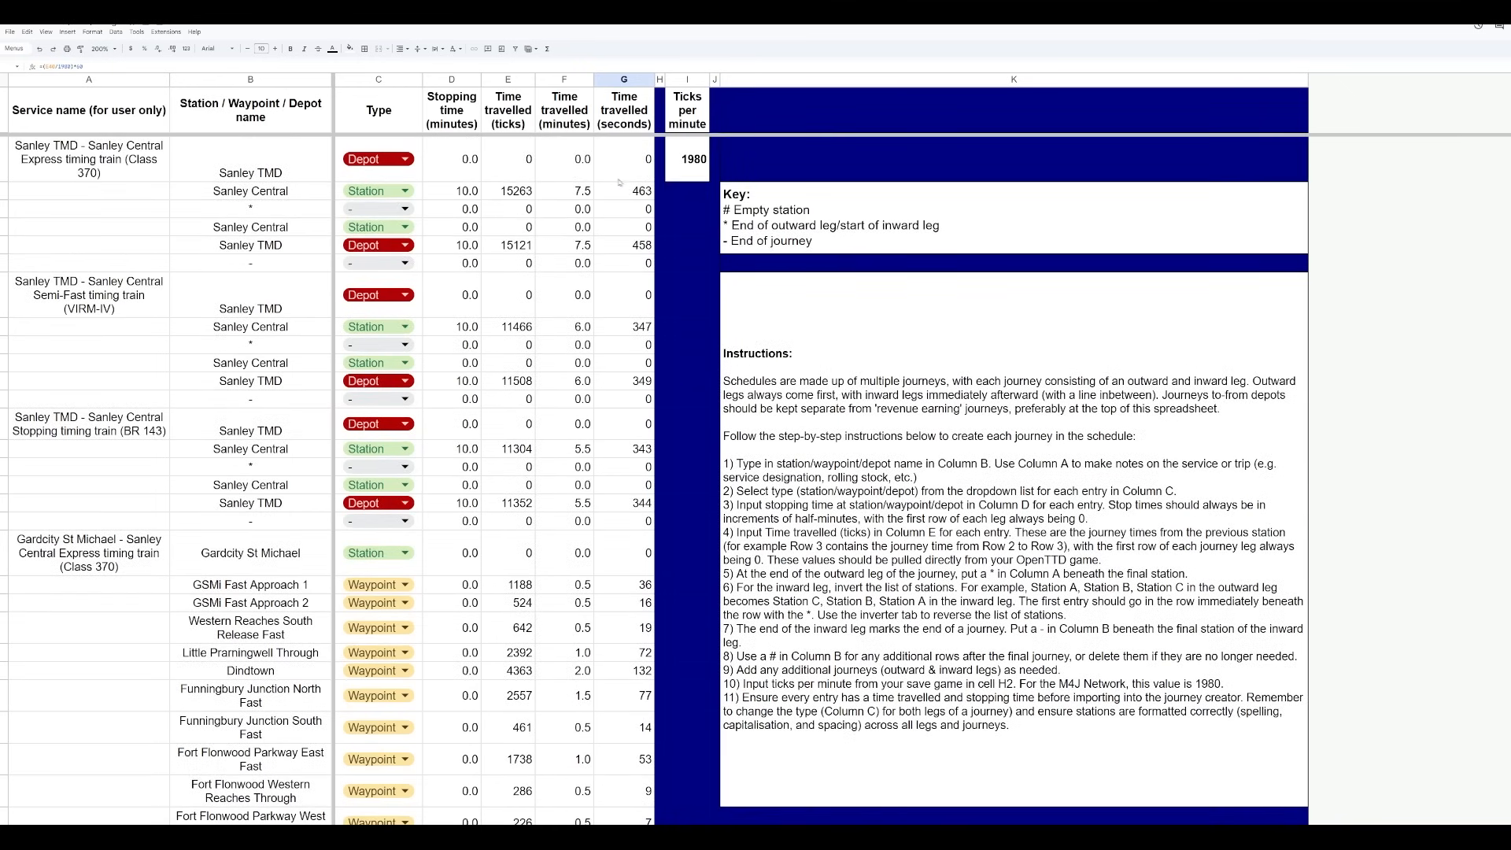
pyautogui.click(697, 167)
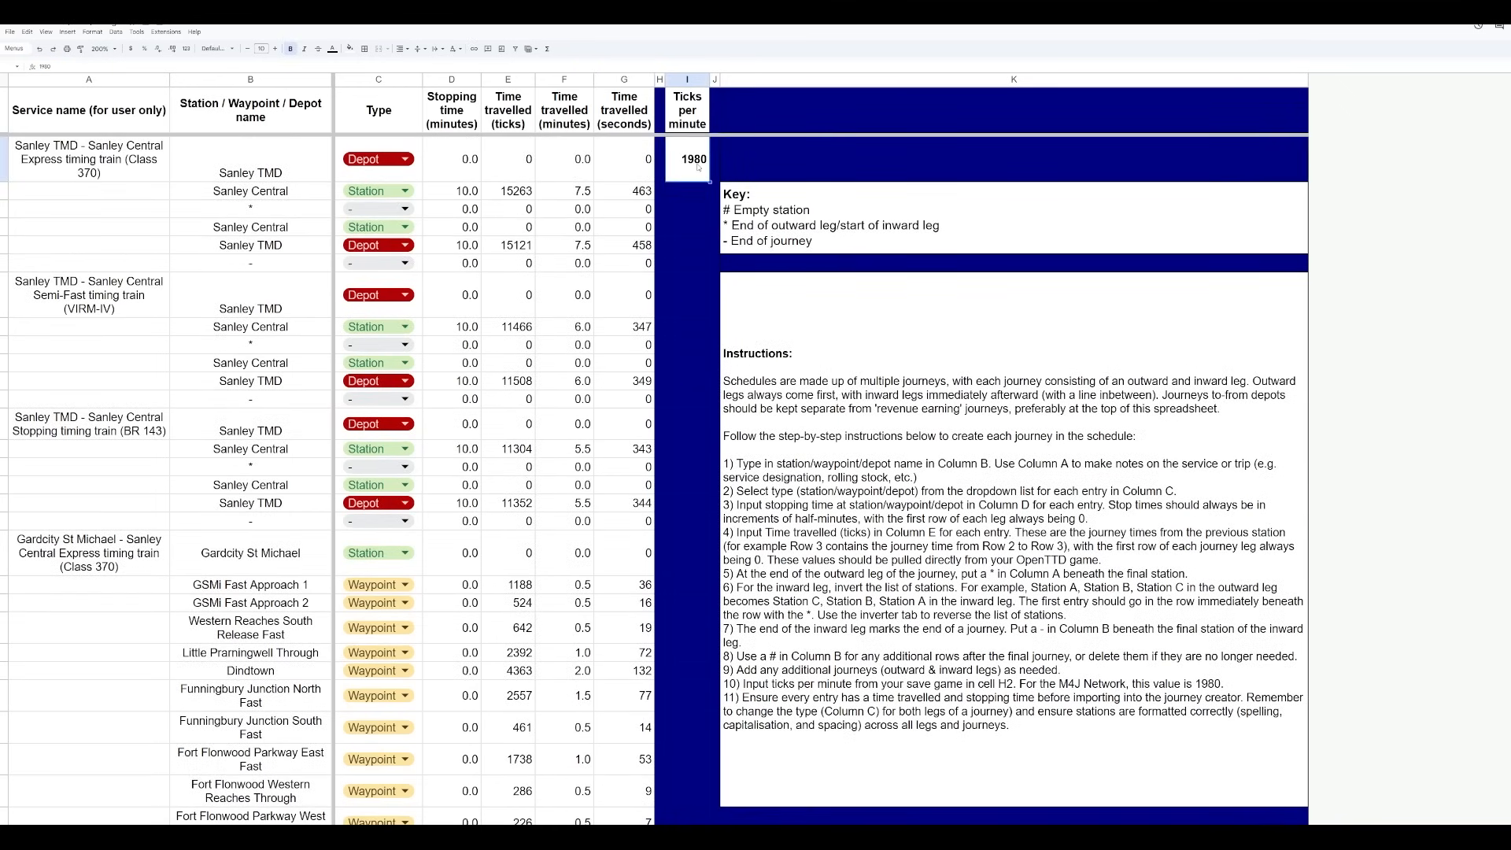
pyautogui.click(629, 197)
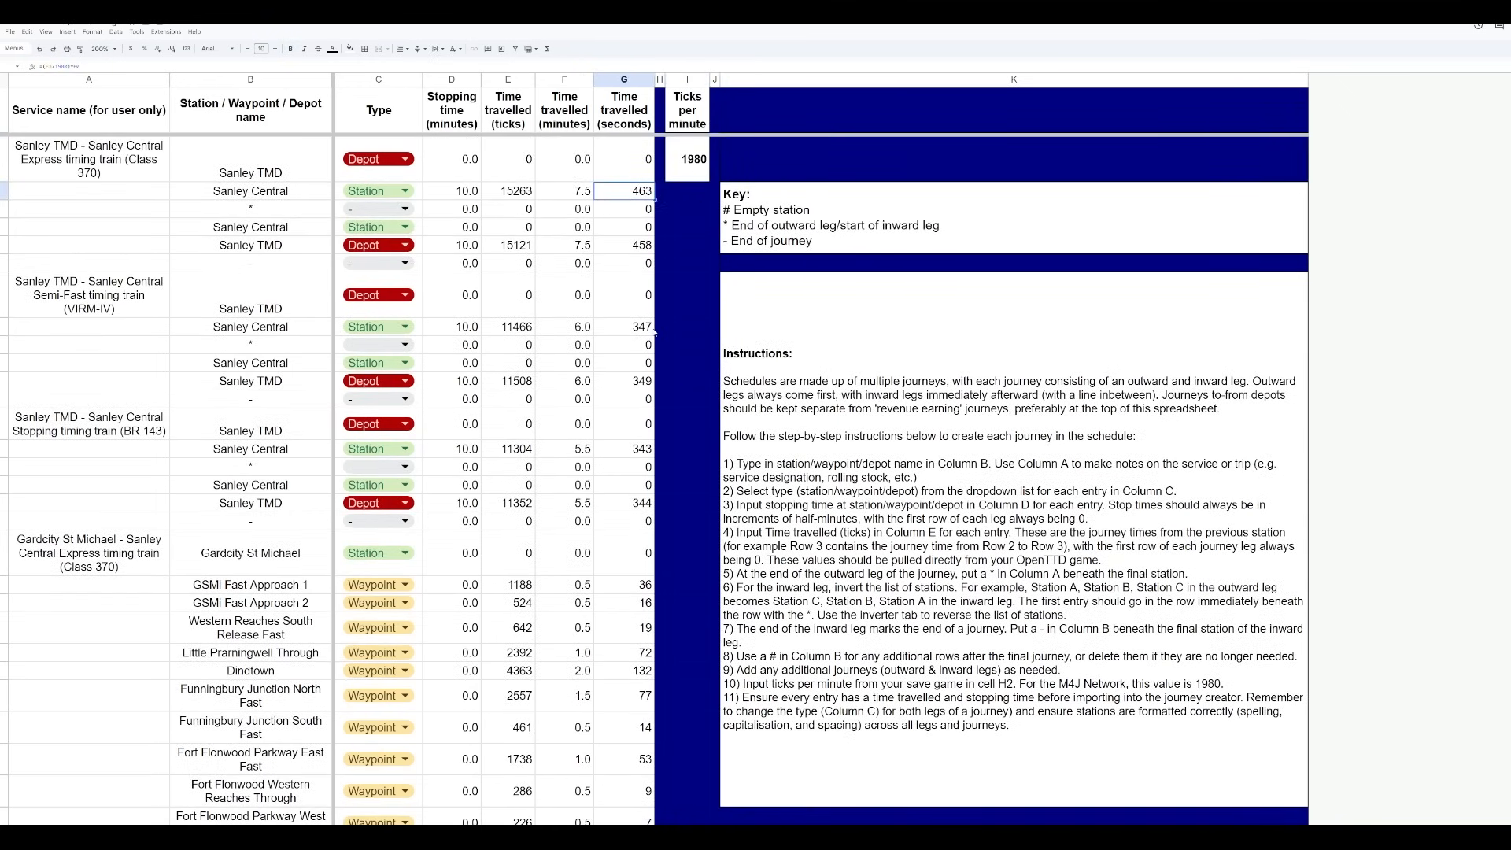
pyautogui.click(694, 151)
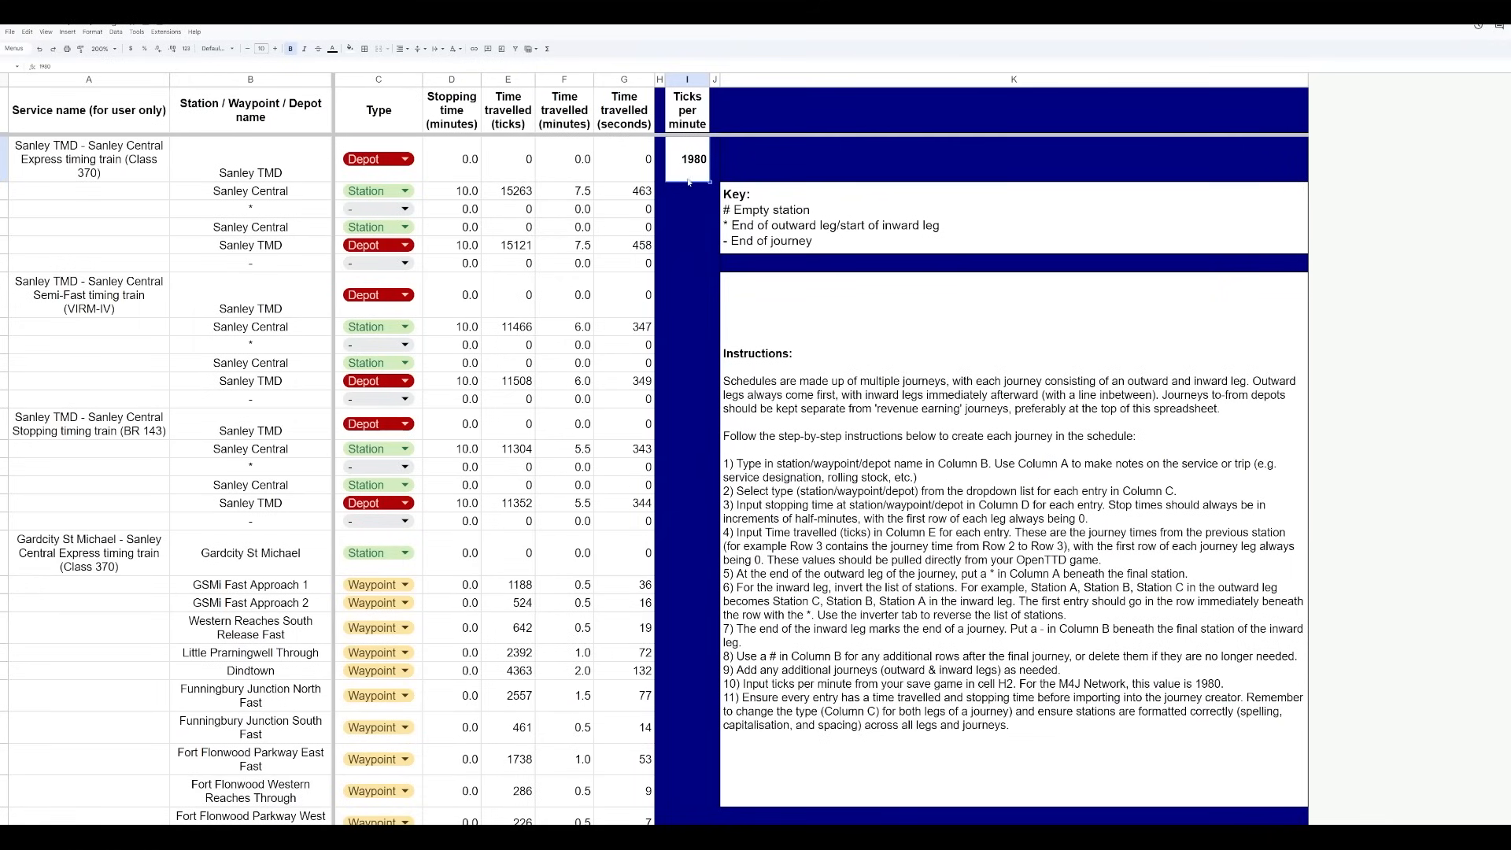
pyautogui.click(639, 193)
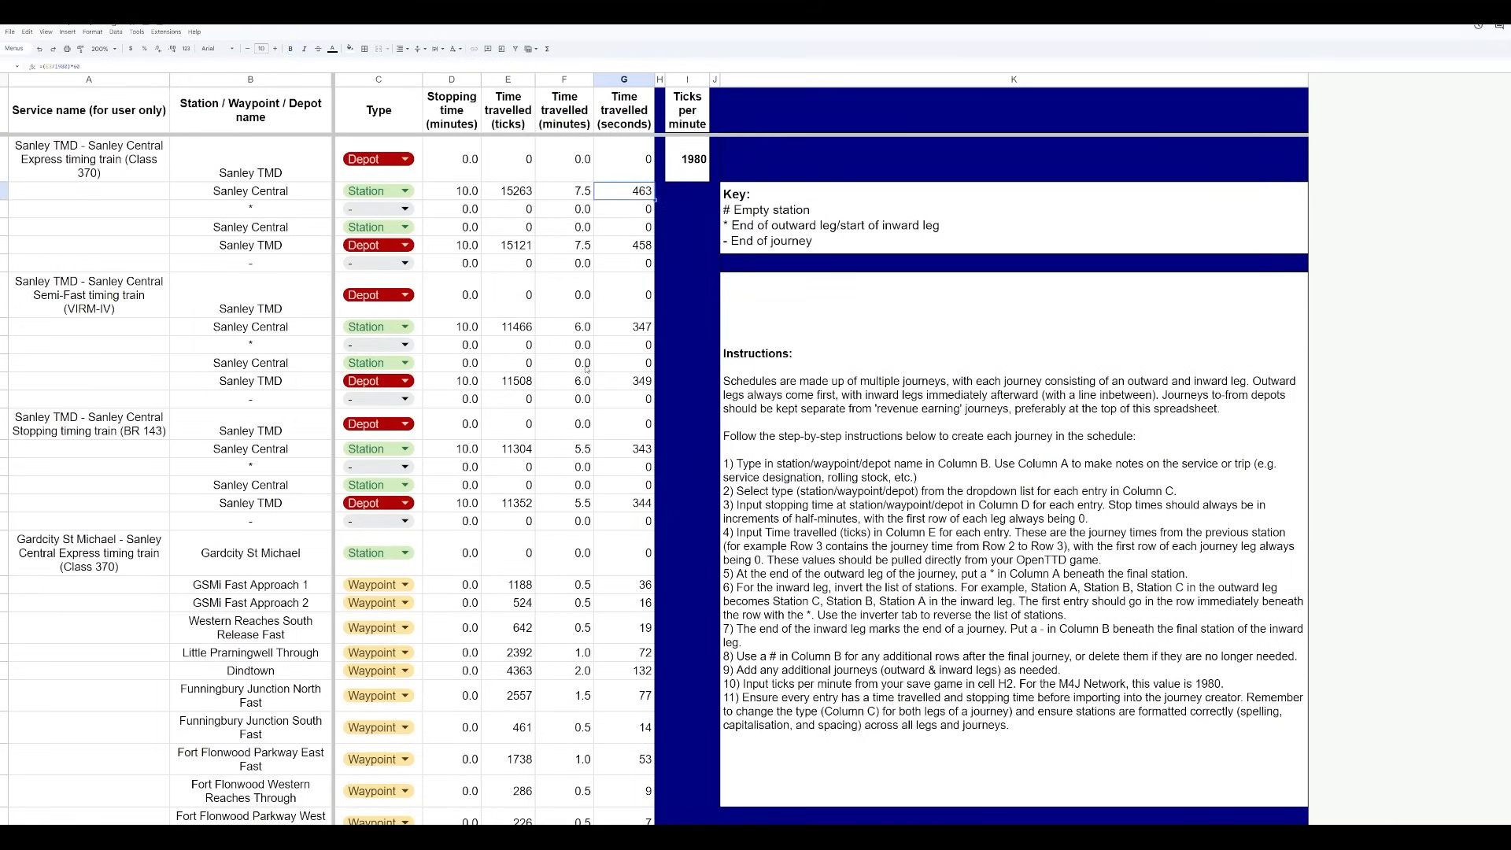
# Compare the travel times in minutes and seconds for Sanley West Sidings at the end of the outward leg
pyautogui.scroll(-10, 586, 369)
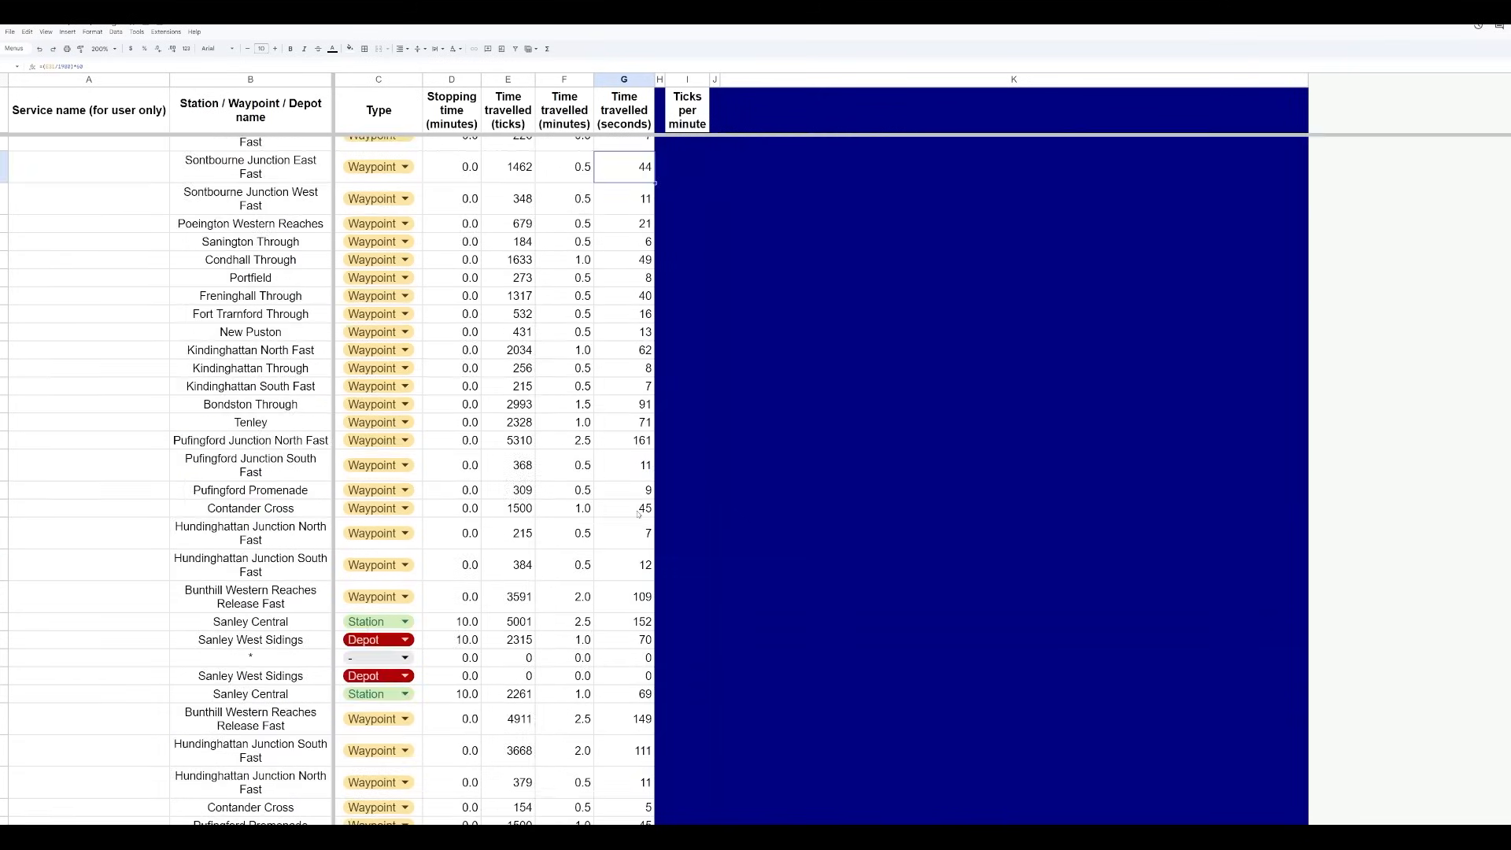
pyautogui.scroll(-4, 638, 512)
pyautogui.click(631, 388)
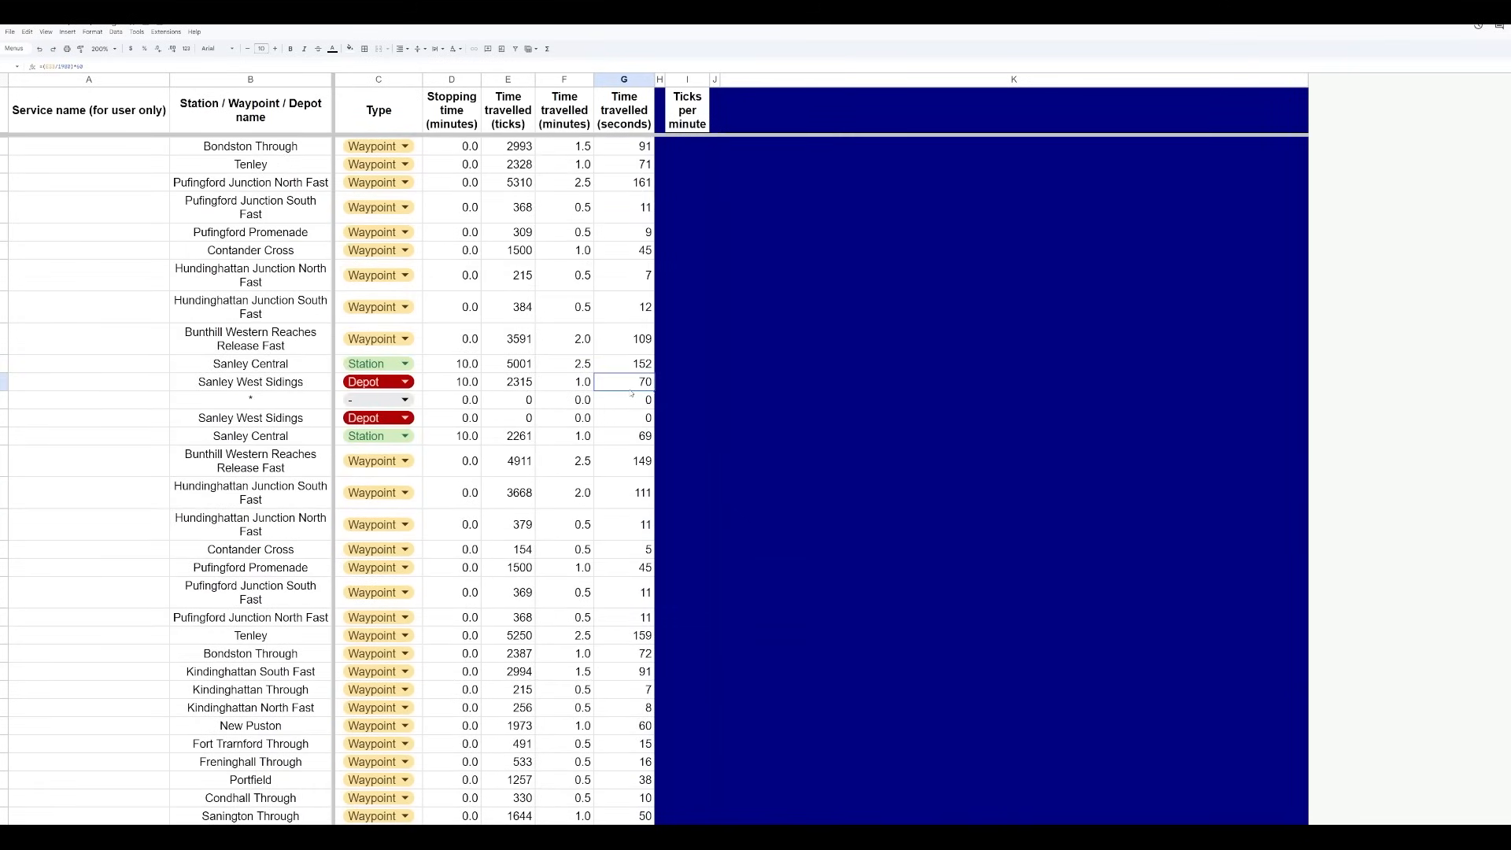
pyautogui.click(628, 370)
pyautogui.click(633, 388)
pyautogui.click(581, 386)
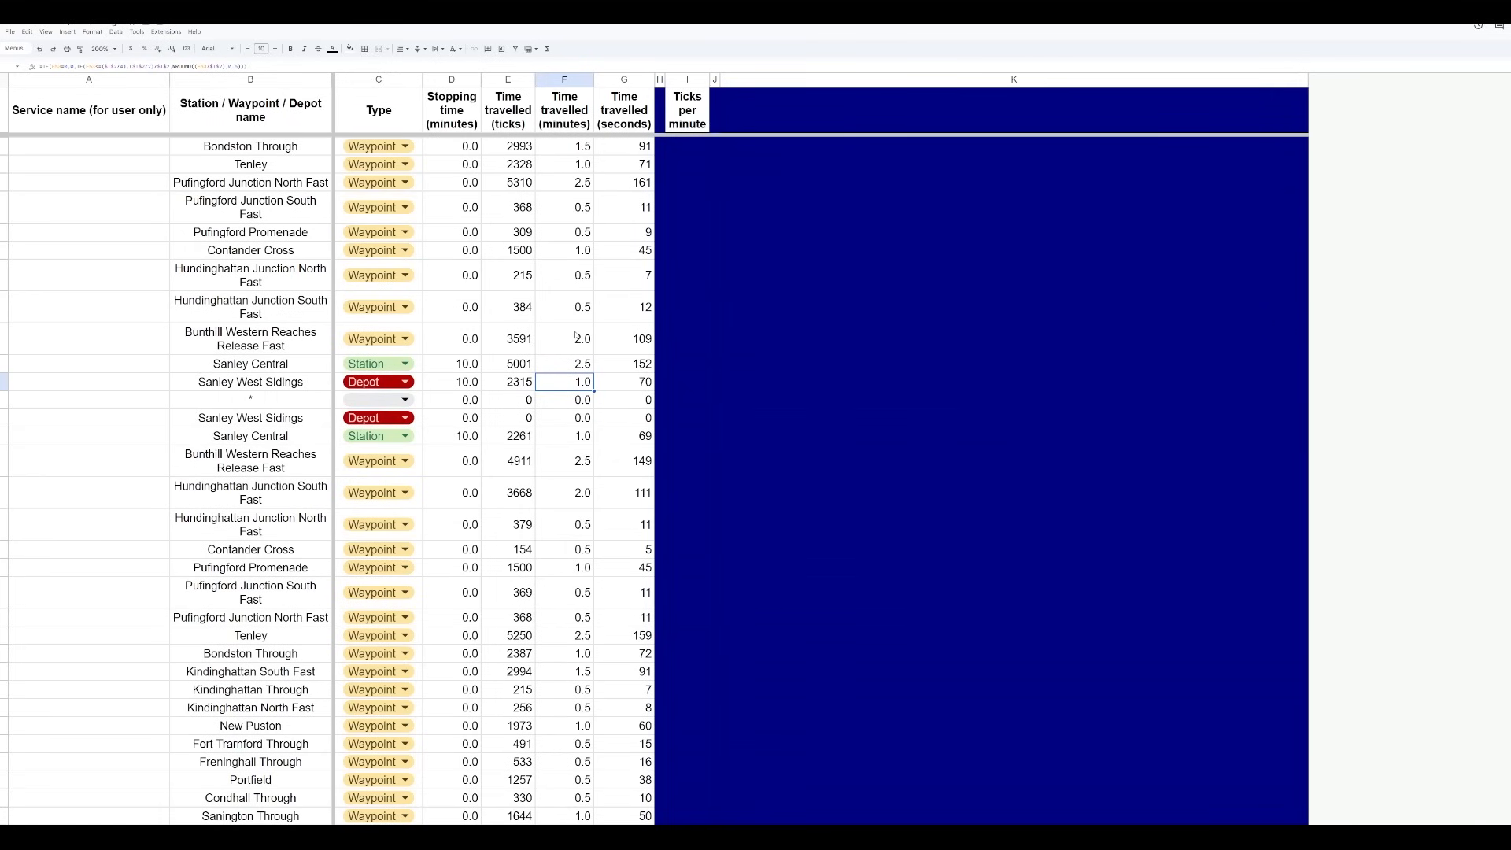
# Compare the travel times in seconds and minutes for the Poeington Western Reaches waypoint on the inward leg
pyautogui.scroll(-3, 679, 473)
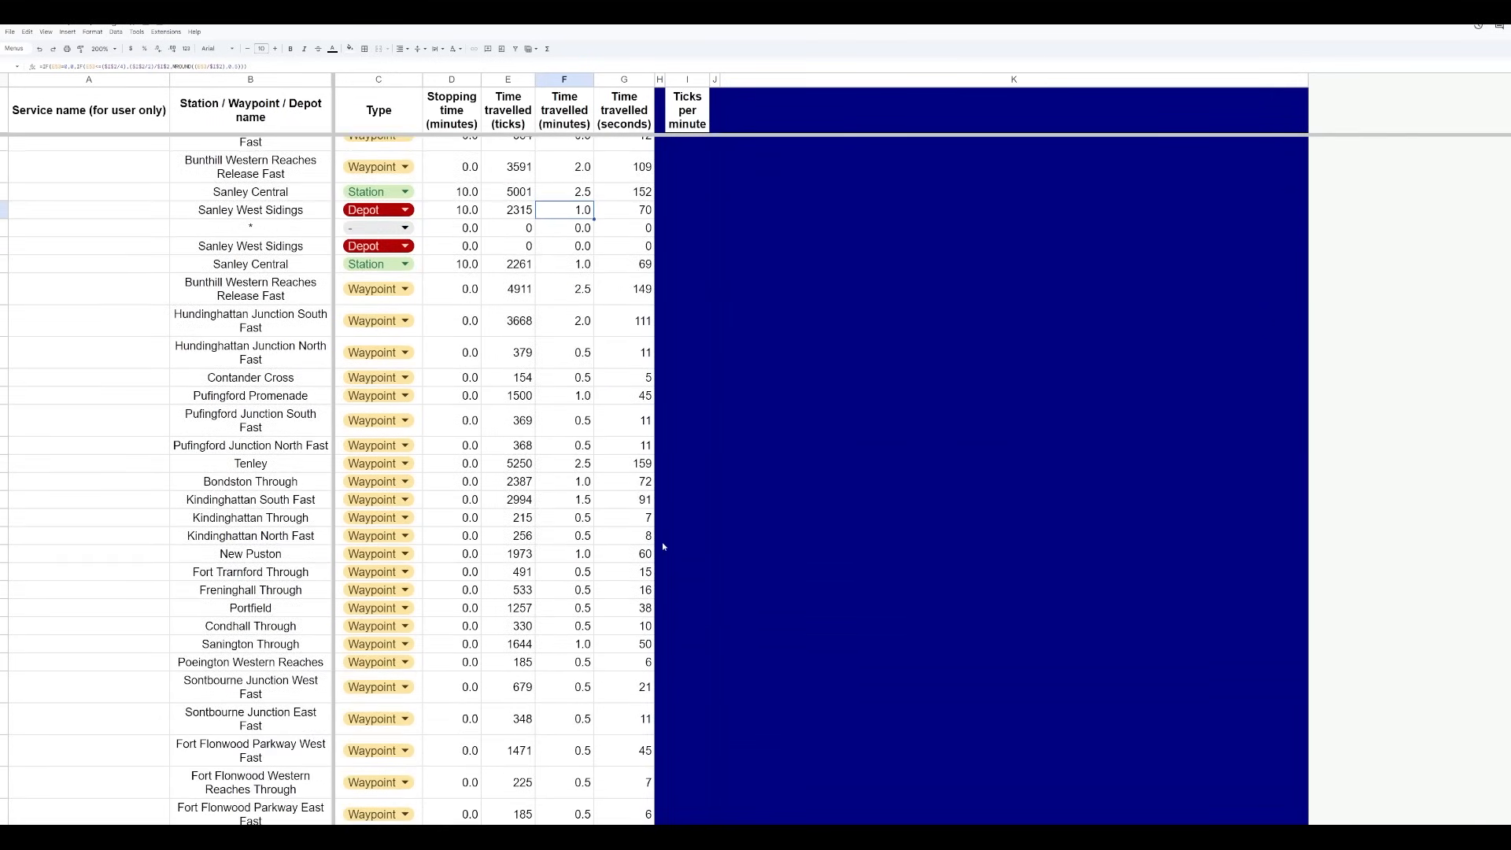
pyautogui.click(629, 665)
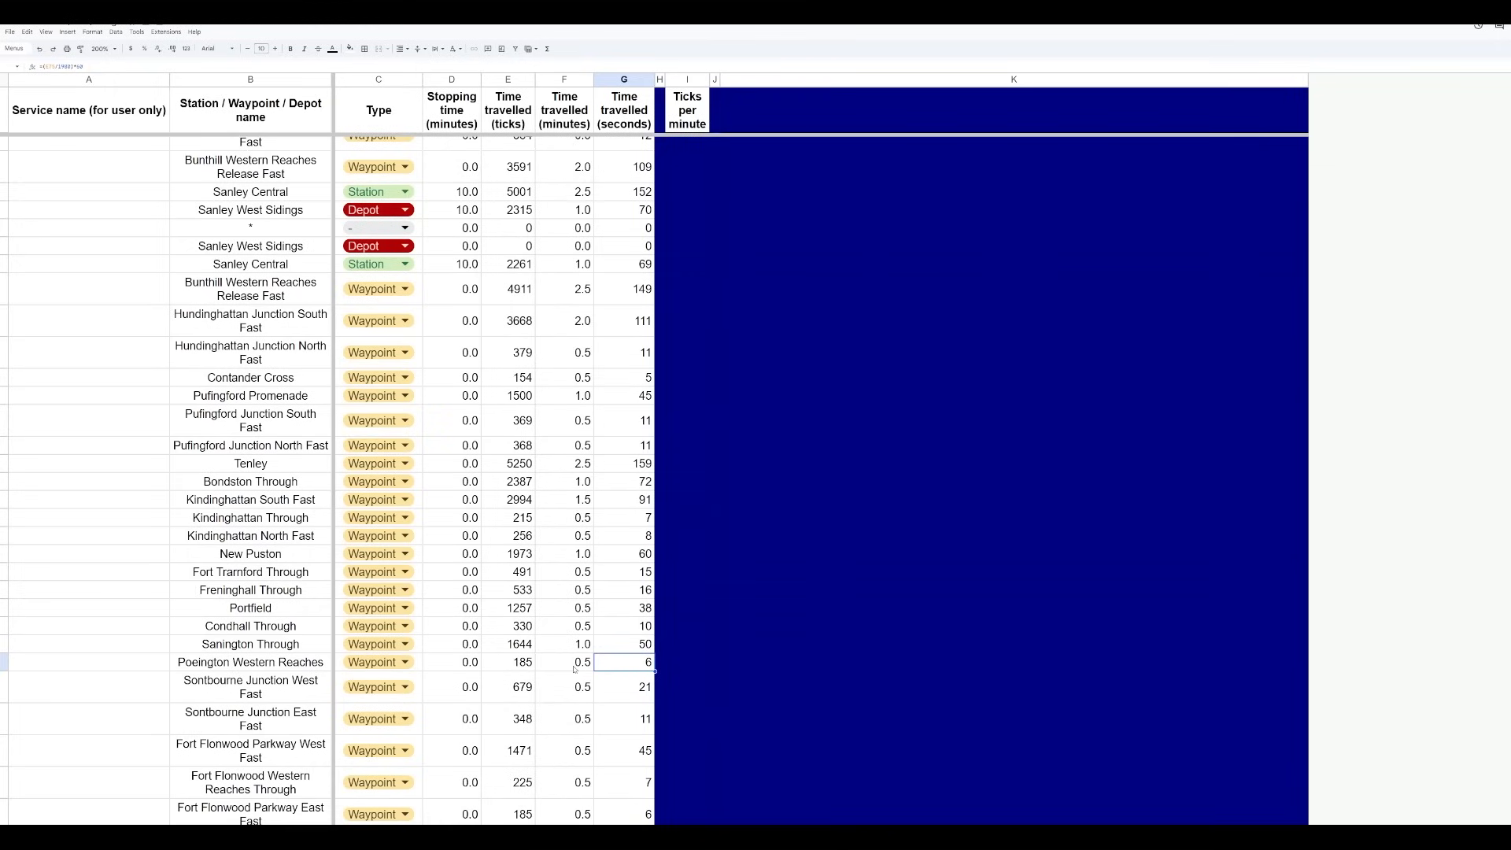
pyautogui.click(574, 669)
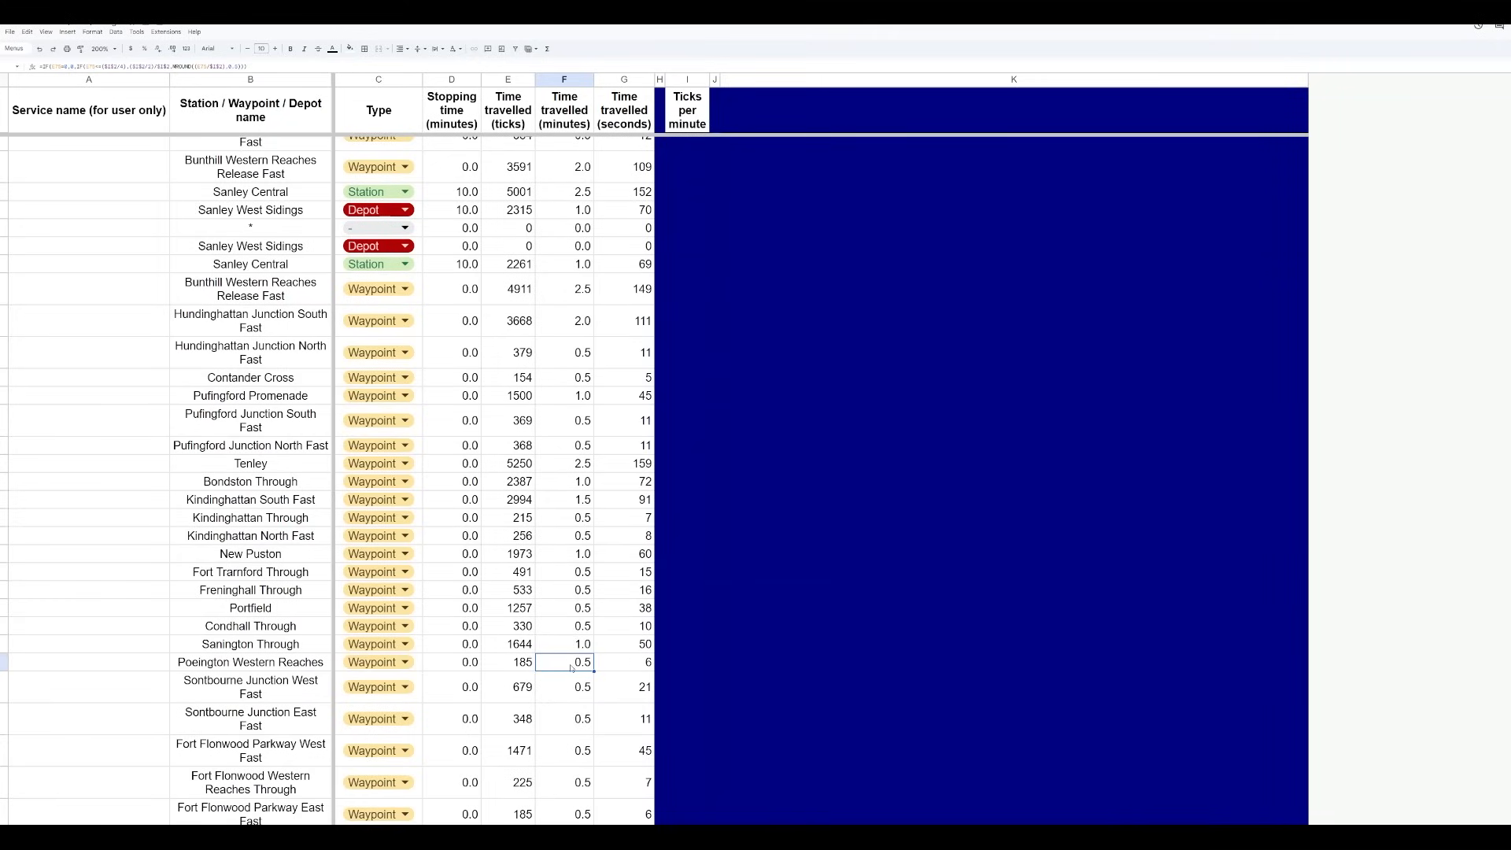
# Look through the remaining express timing journeys down to the Gardcity St Michael - Kindinghattan Airport Parkway Semi-Fast timing train
pyautogui.scroll(-2, 748, 575)
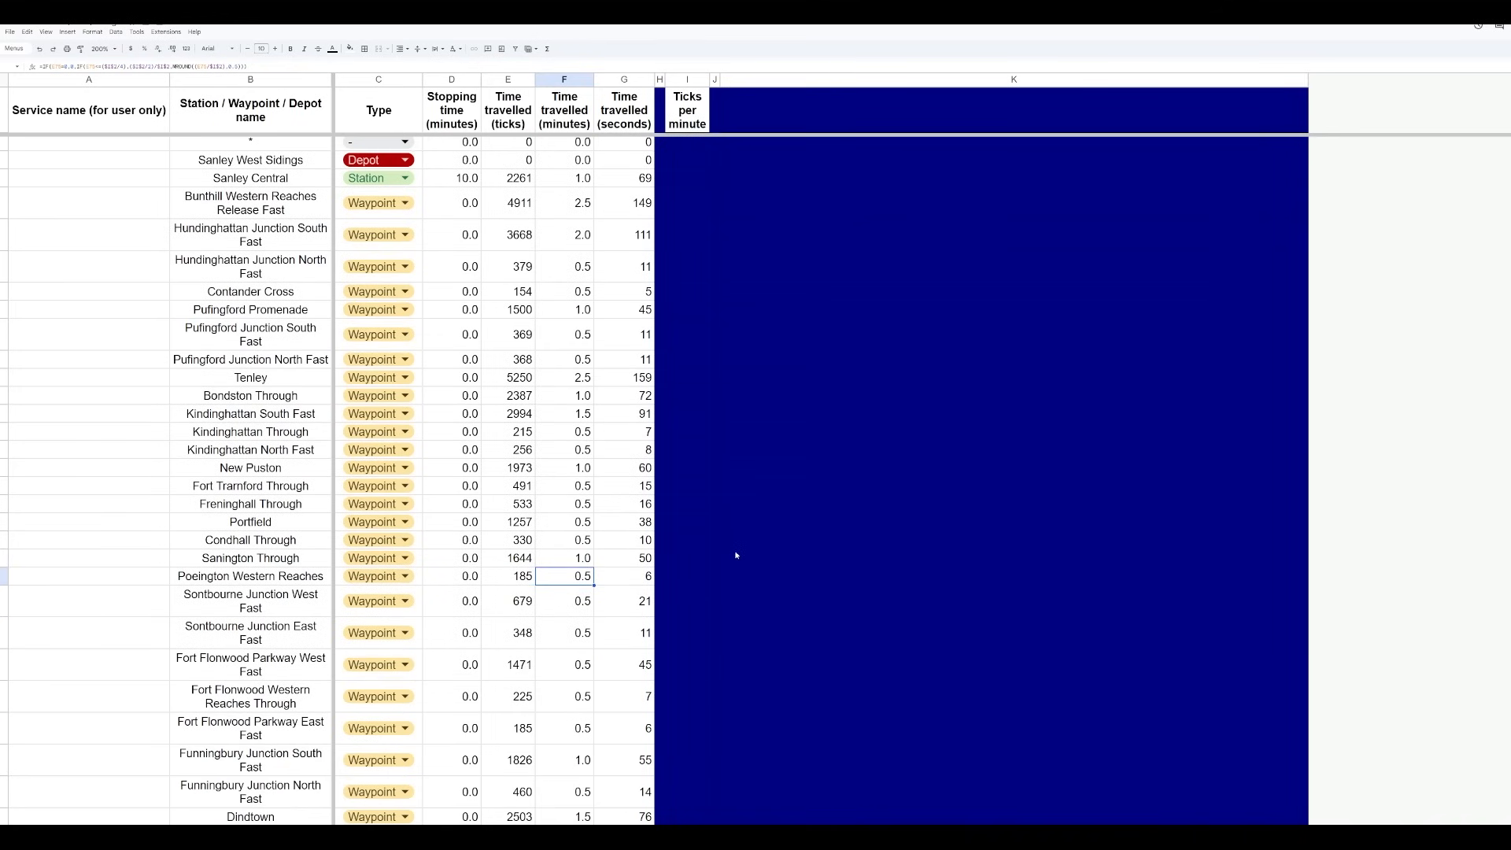
pyautogui.scroll(-4, 755, 535)
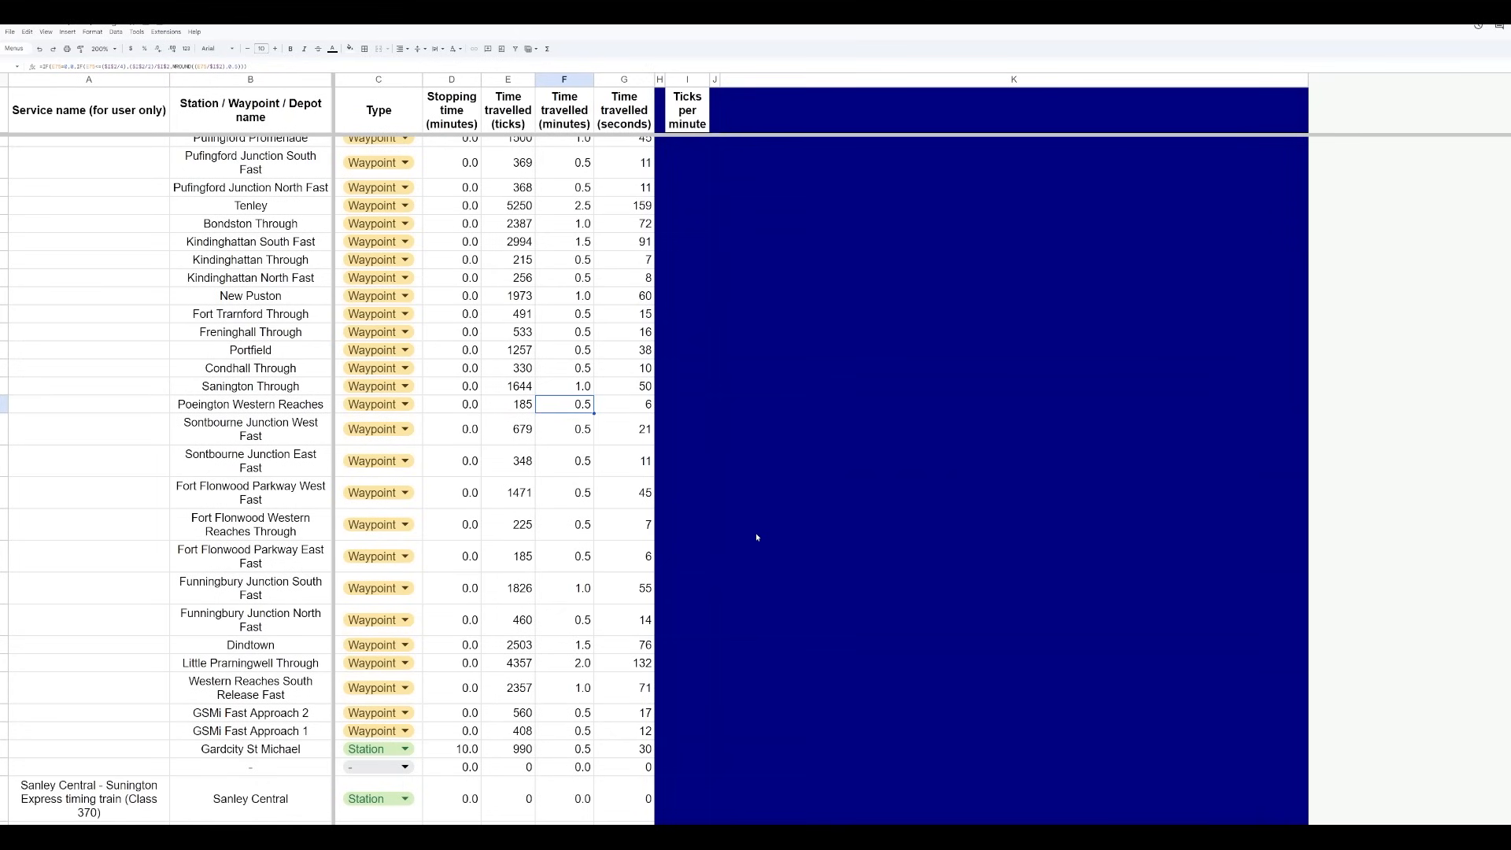
pyautogui.scroll(-6, 756, 537)
pyautogui.scroll(-20, 457, 484)
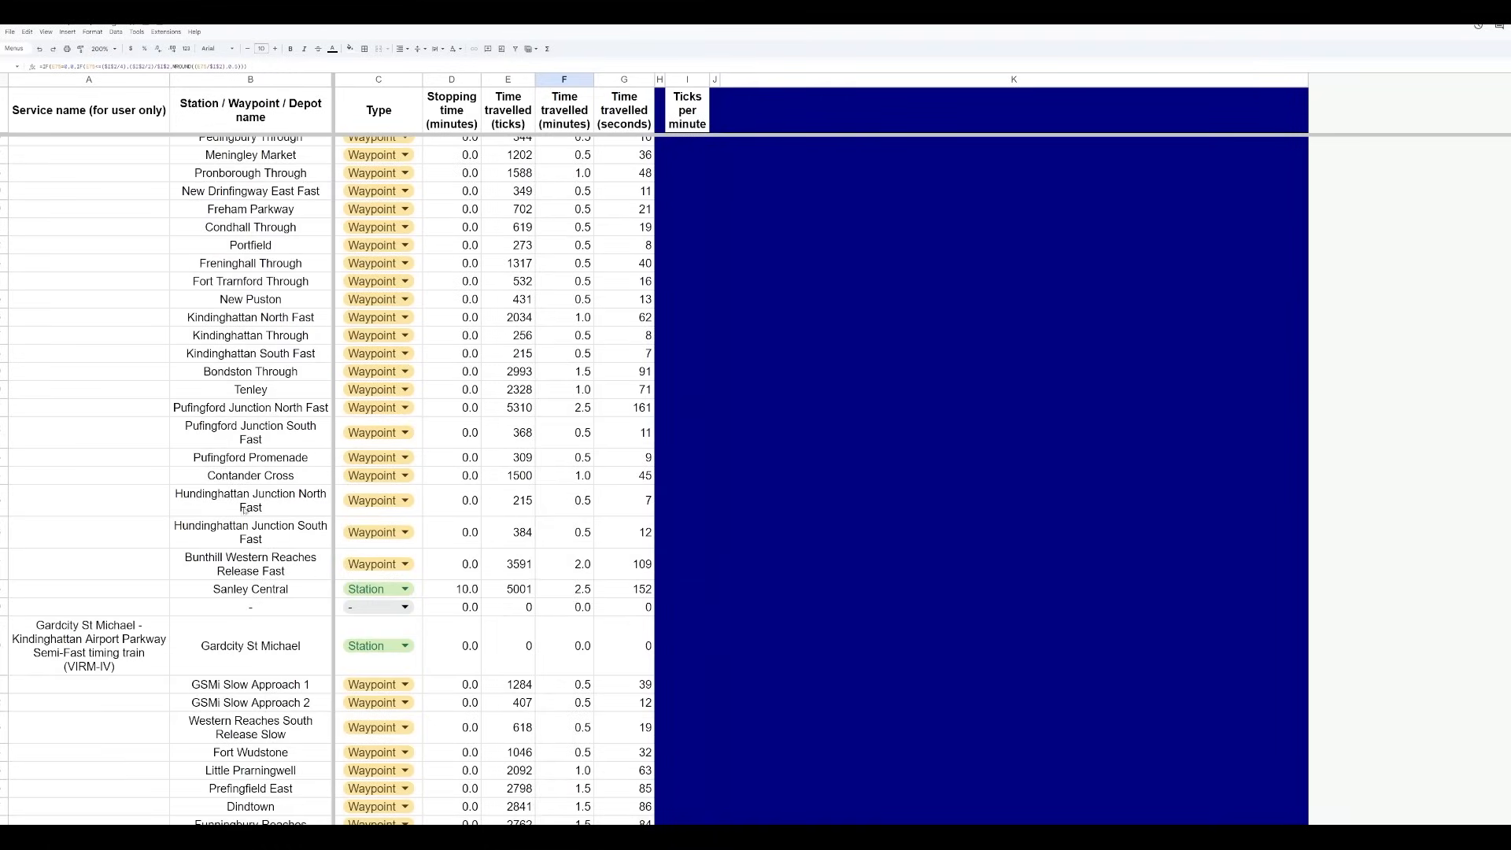
pyautogui.scroll(6, 245, 510)
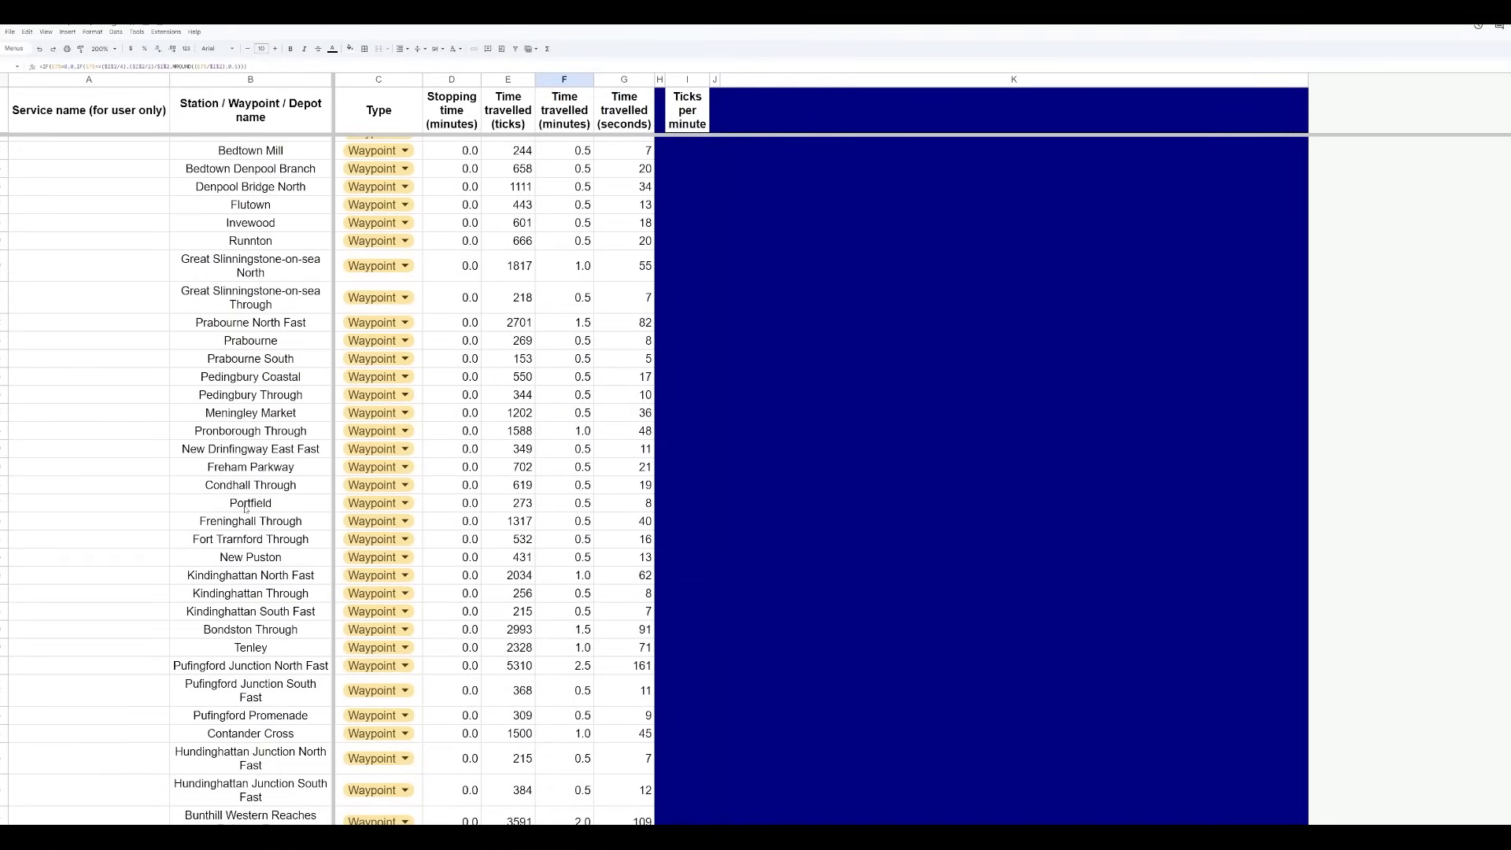
pyautogui.scroll(3, 576, 521)
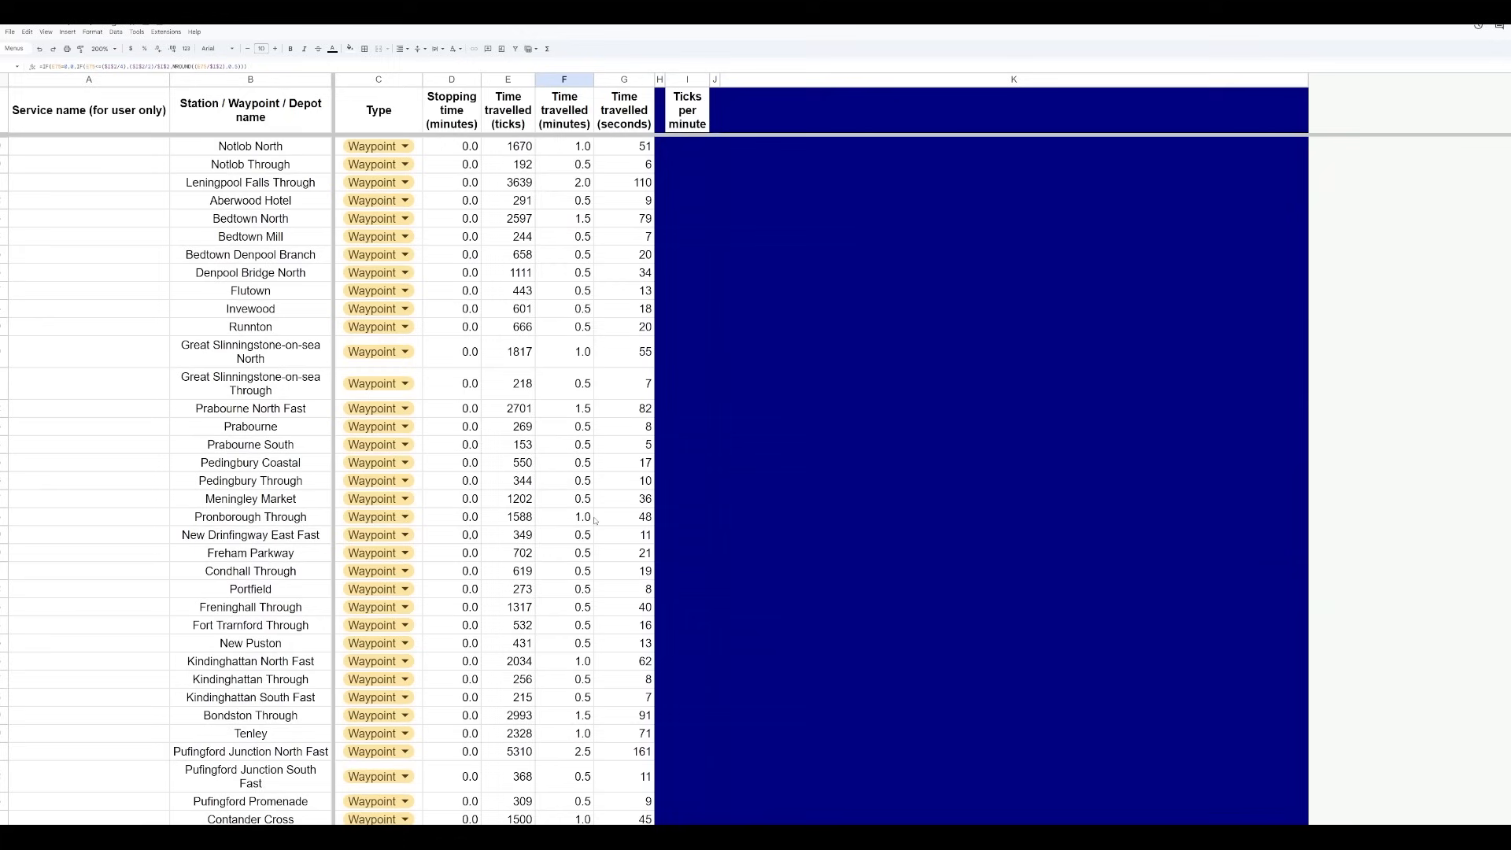
pyautogui.scroll(-15, 574, 516)
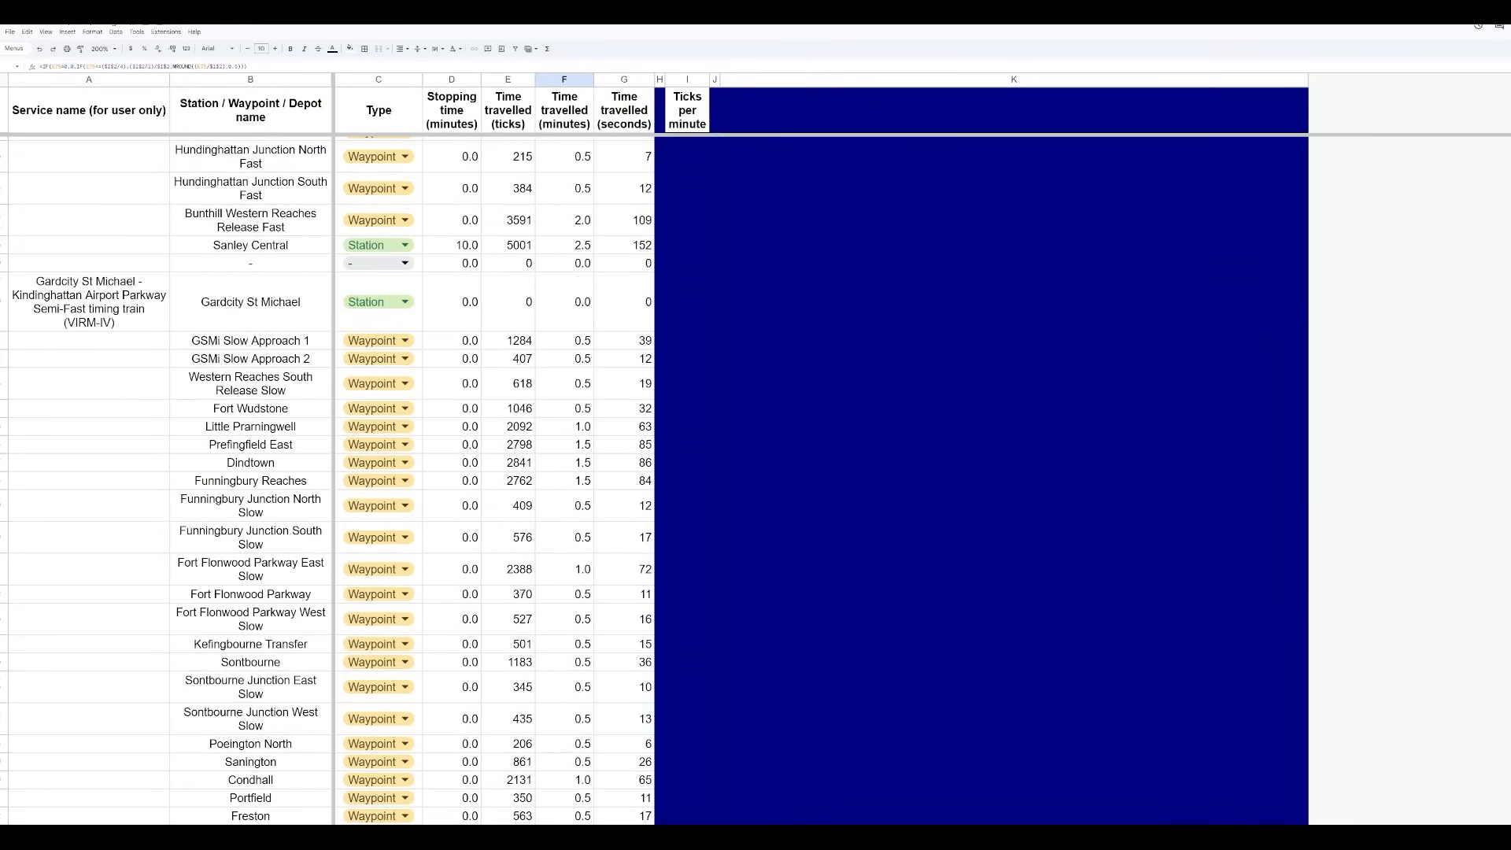
# Bring up the Sunington Traincare journey timing spreadsheet and set its zoom to 200%
pyautogui.hotkey('ctrl', 't')
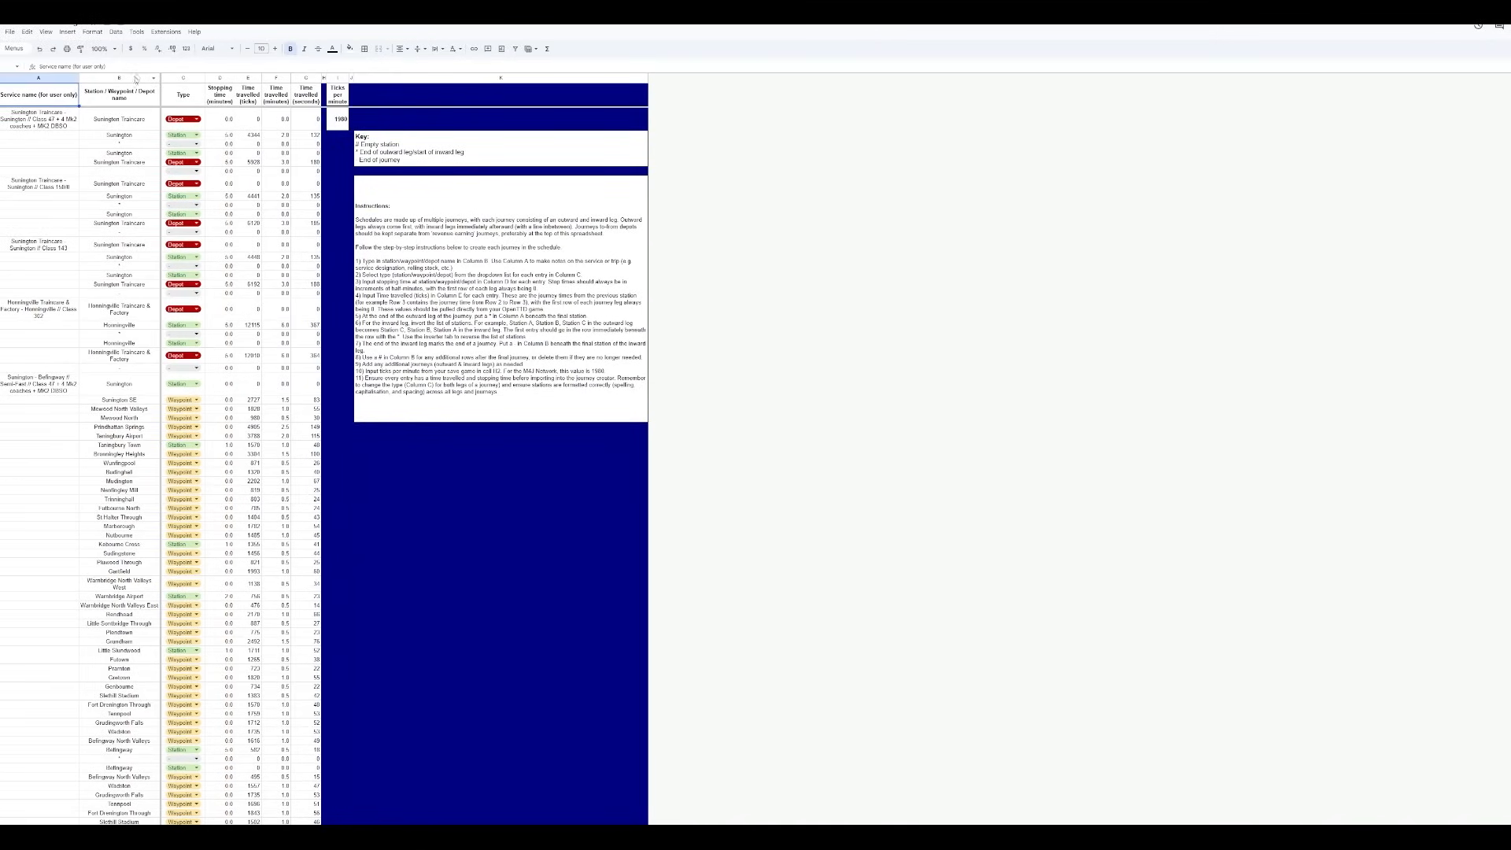
pyautogui.click(101, 49)
pyautogui.click(102, 147)
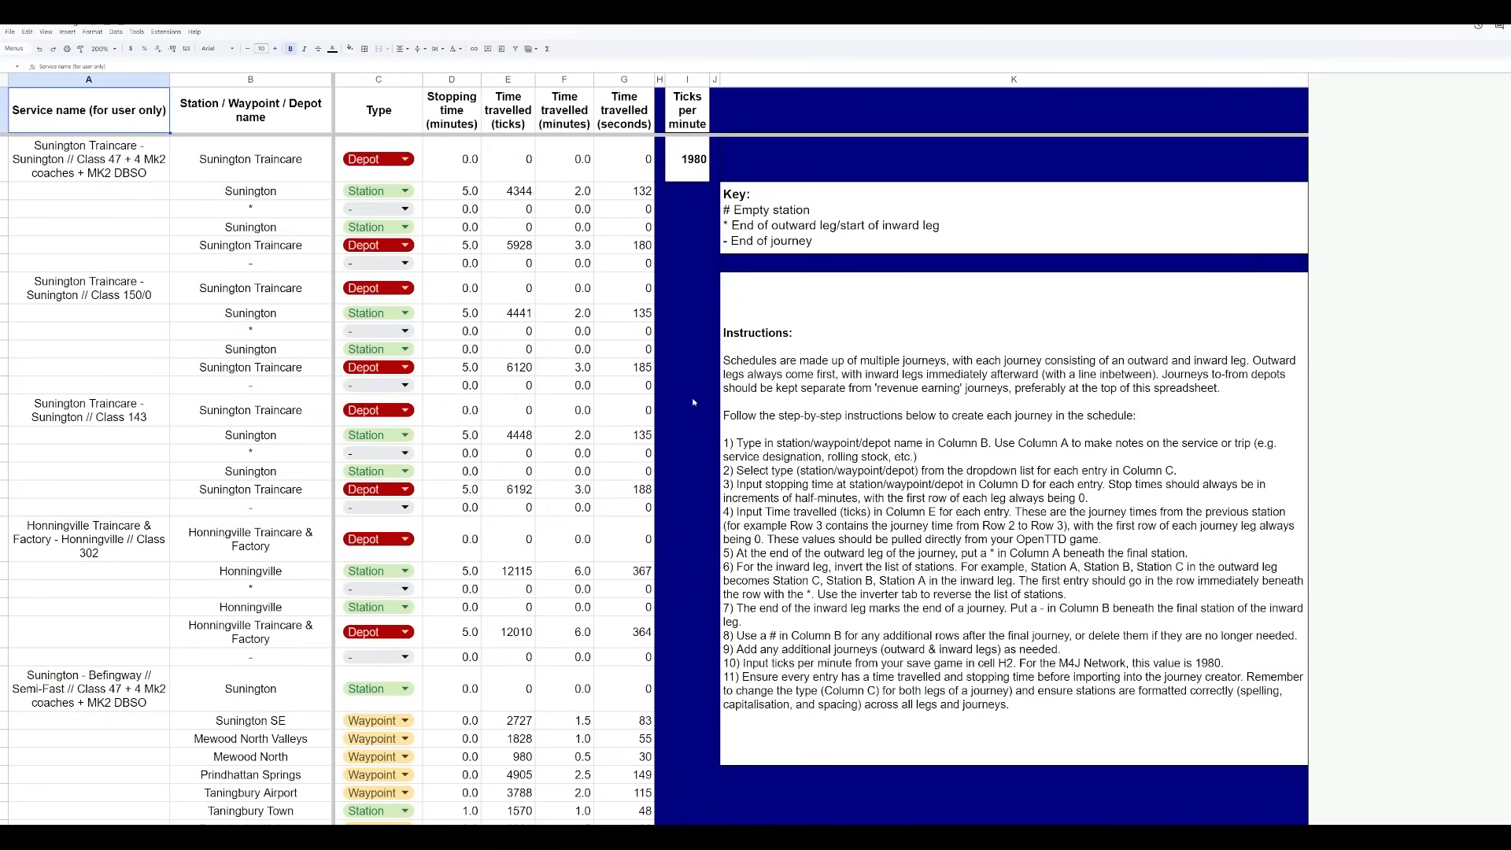
# Examine the stations, waypoints and stopping times of both legs of the Sunington - Befingway Semi-Fast Class 47 journey
pyautogui.scroll(-5, 693, 402)
pyautogui.scroll(-1, 435, 422)
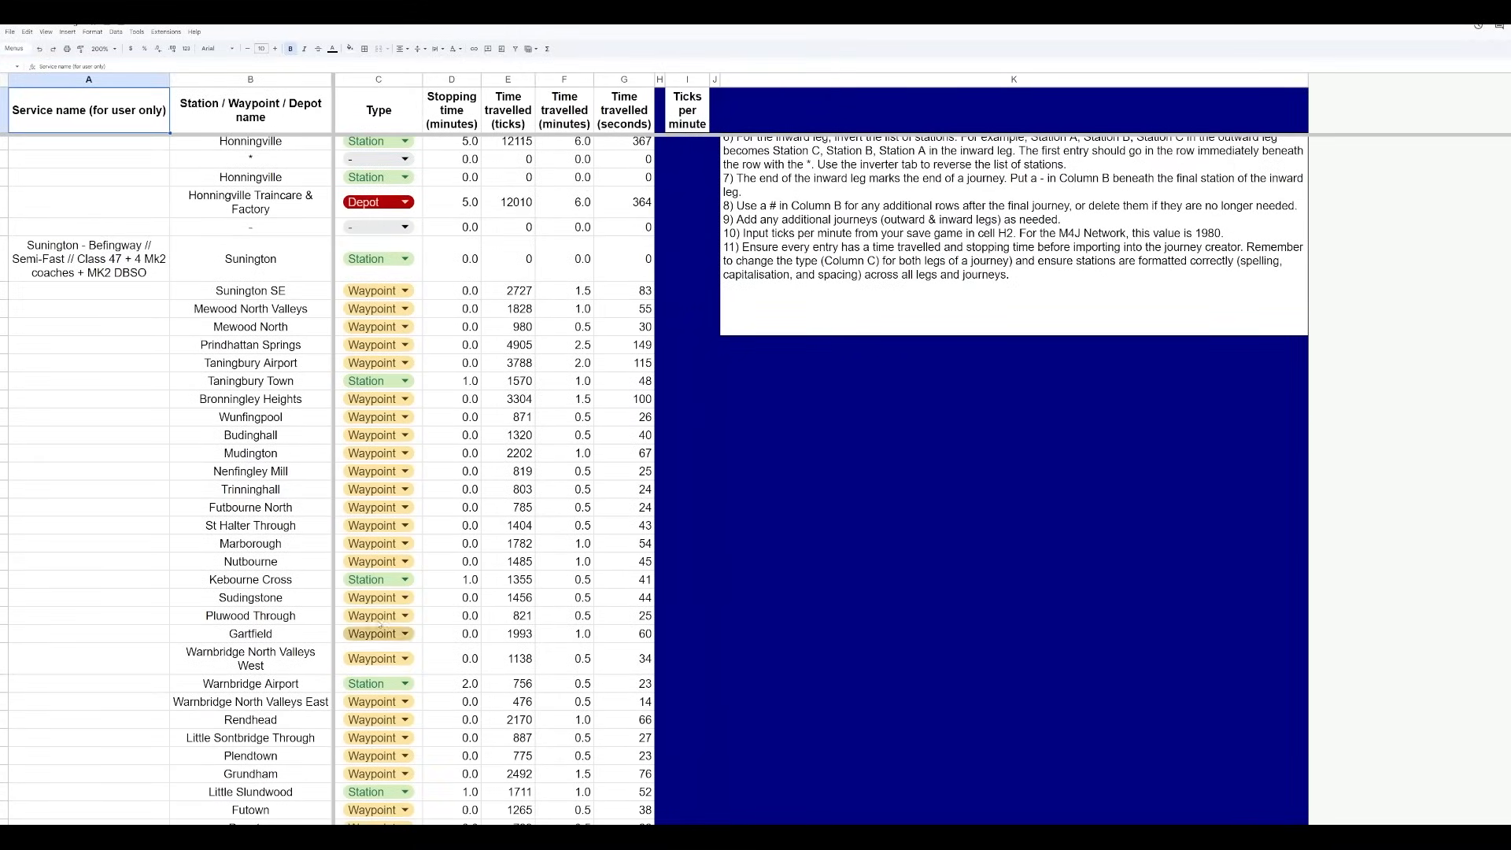
pyautogui.click(138, 273)
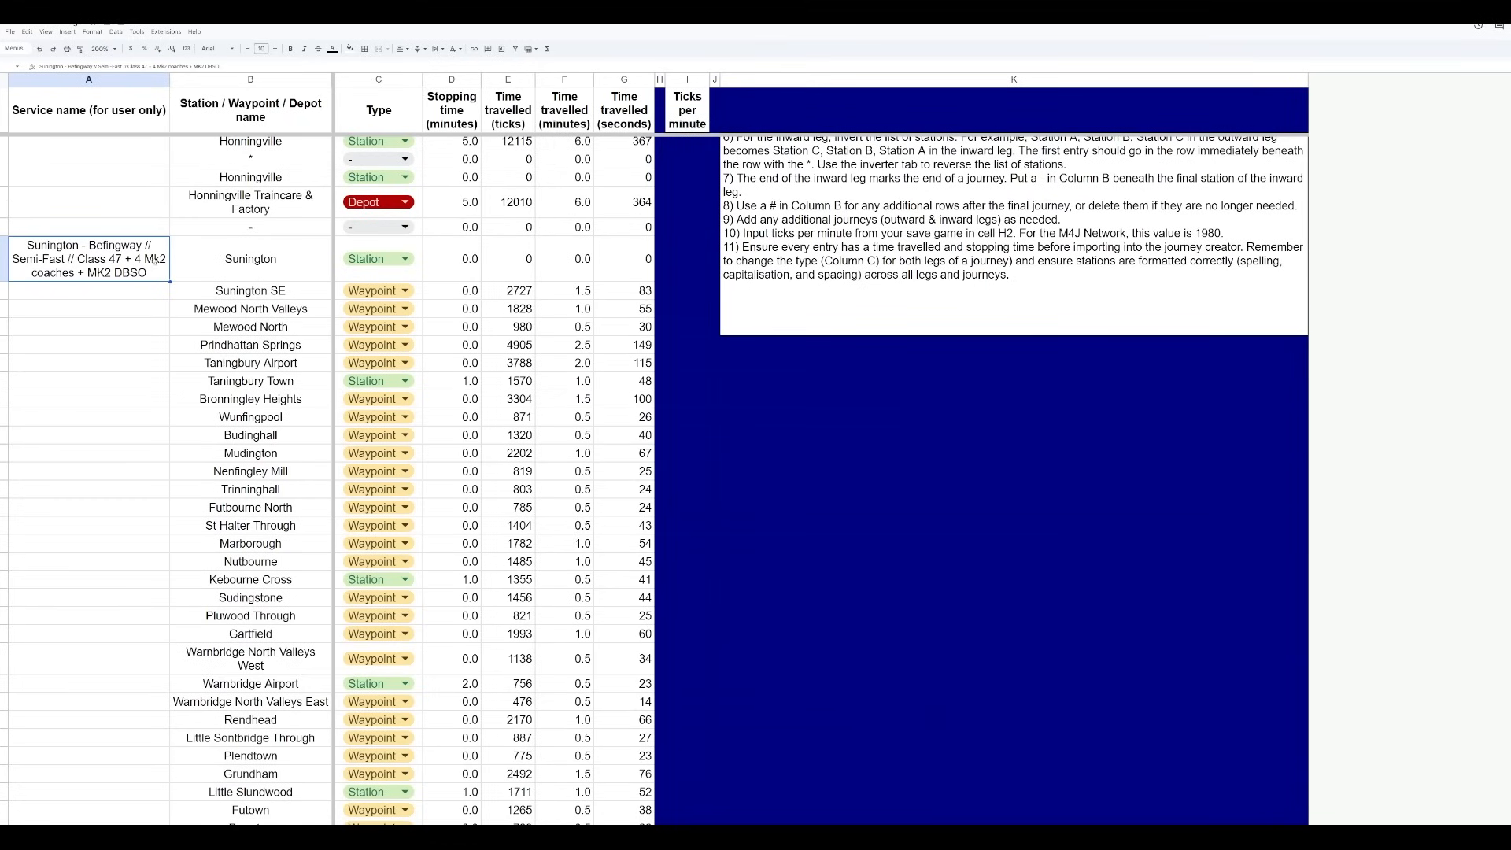
pyautogui.scroll(-15, 484, 425)
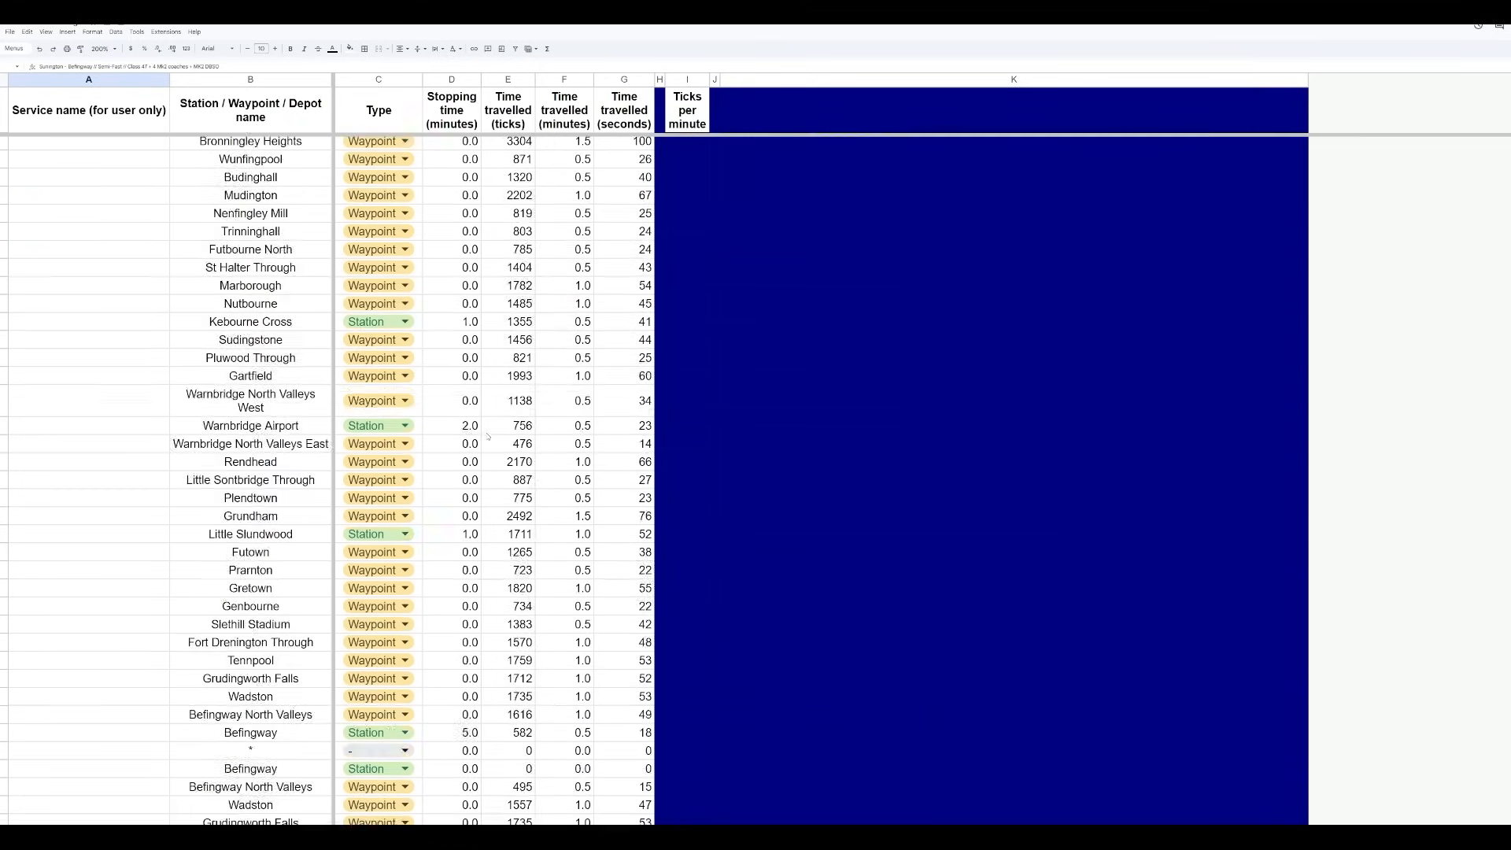
pyautogui.scroll(-2, 494, 451)
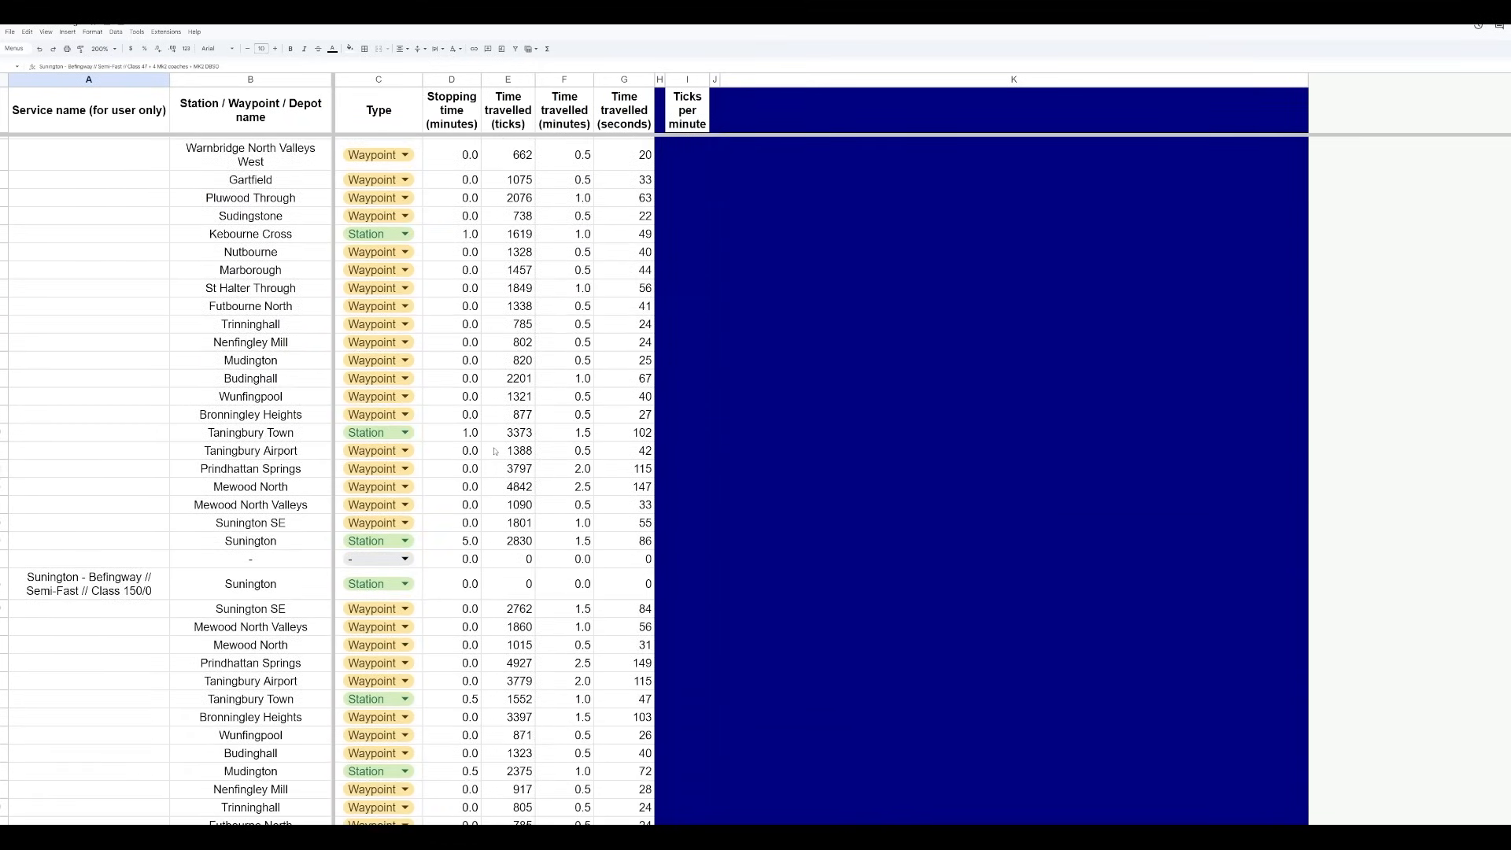
pyautogui.scroll(8, 496, 450)
pyautogui.scroll(3, 498, 450)
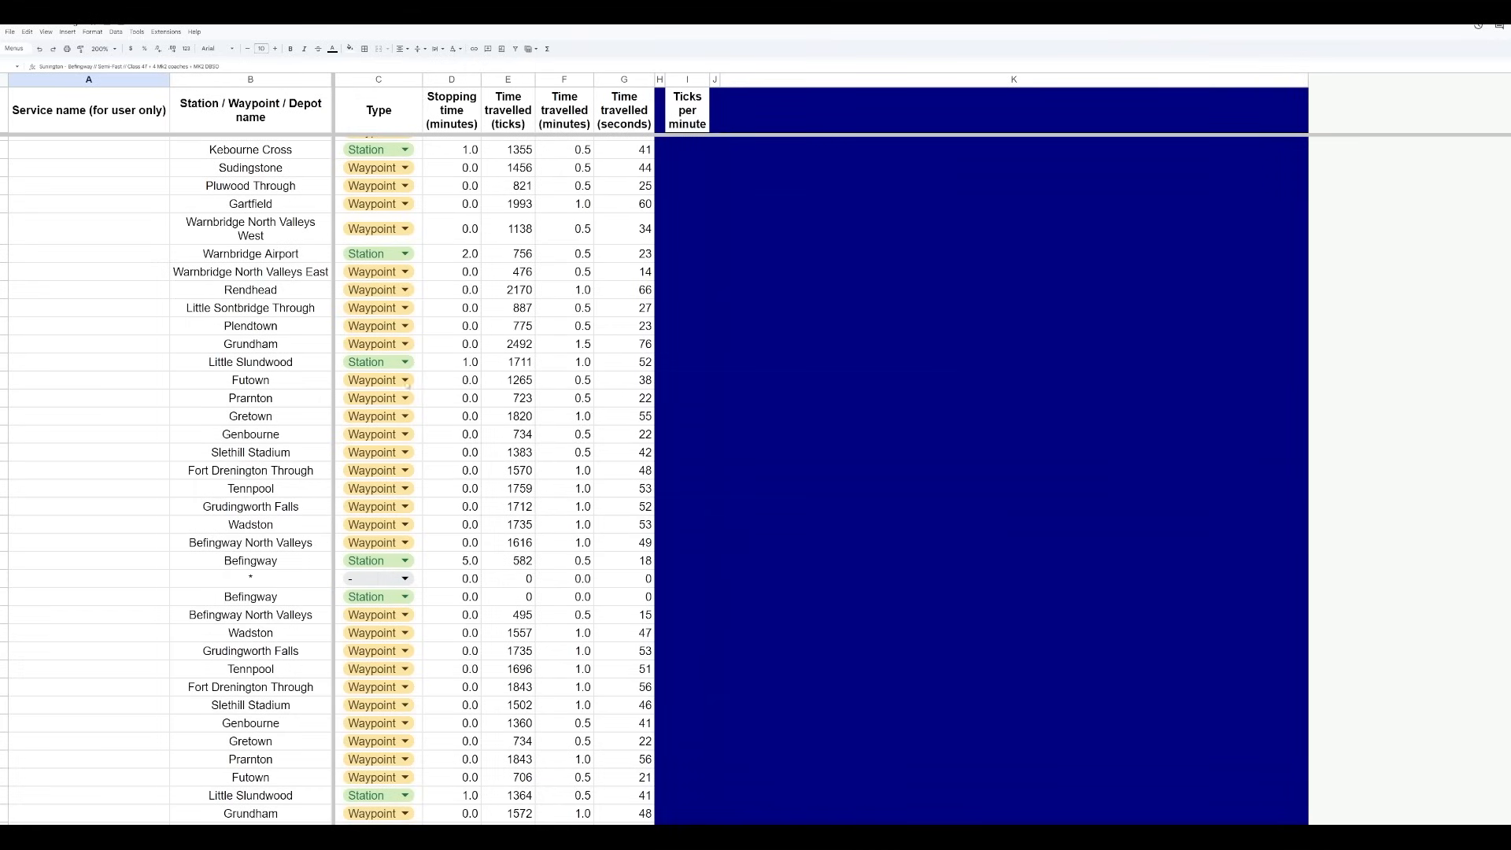
# Return to the Sanley timing spreadsheet and review both legs of the Gardcity St Michael - Kindinghattan Airport Parkway Semi-Fast timing train
pyautogui.hotkey('ctrl', 'Tab')
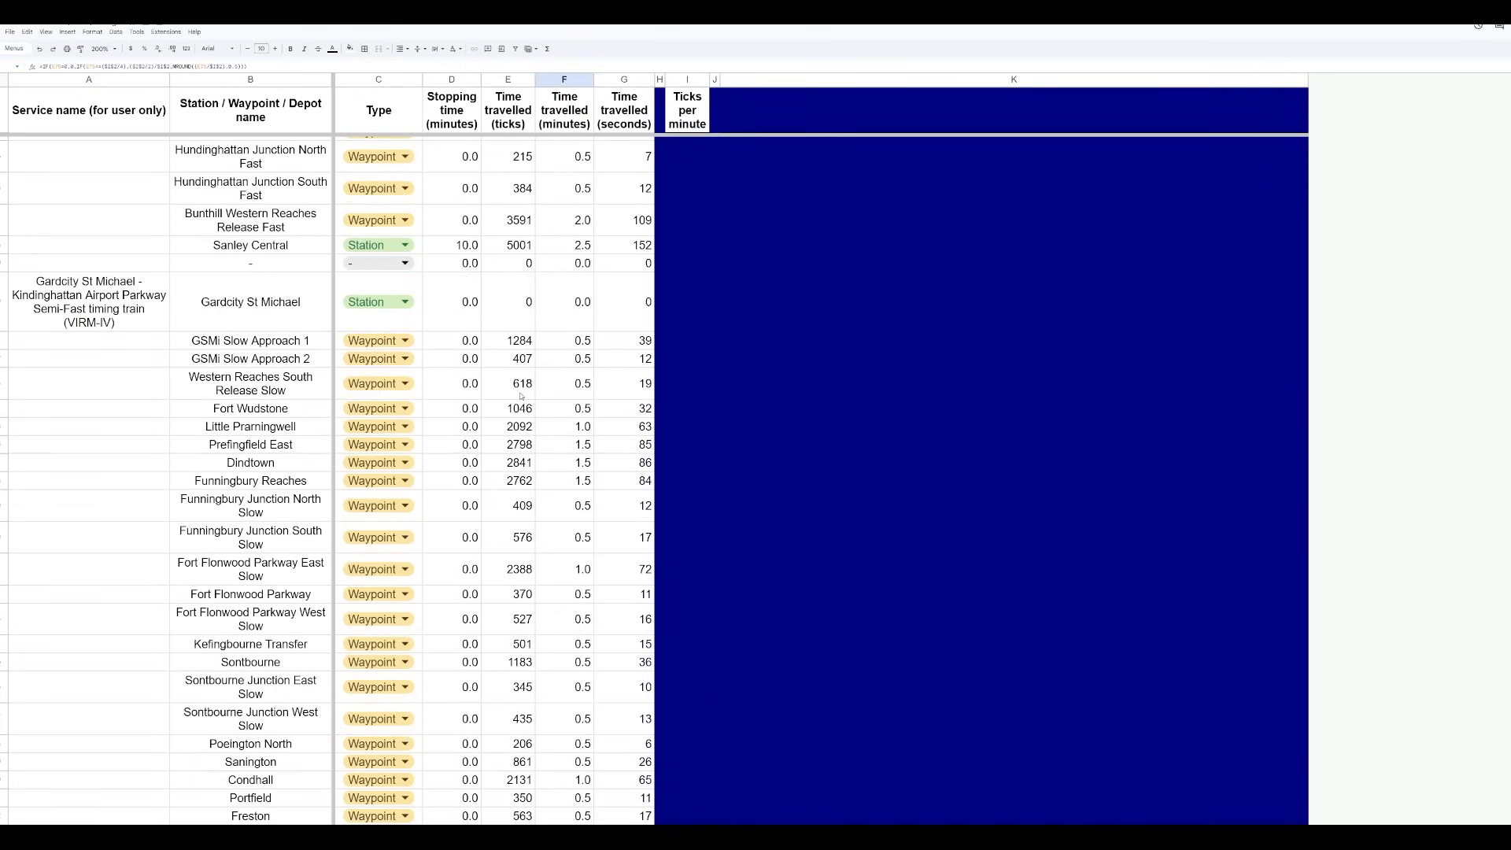
pyautogui.scroll(-5, 528, 458)
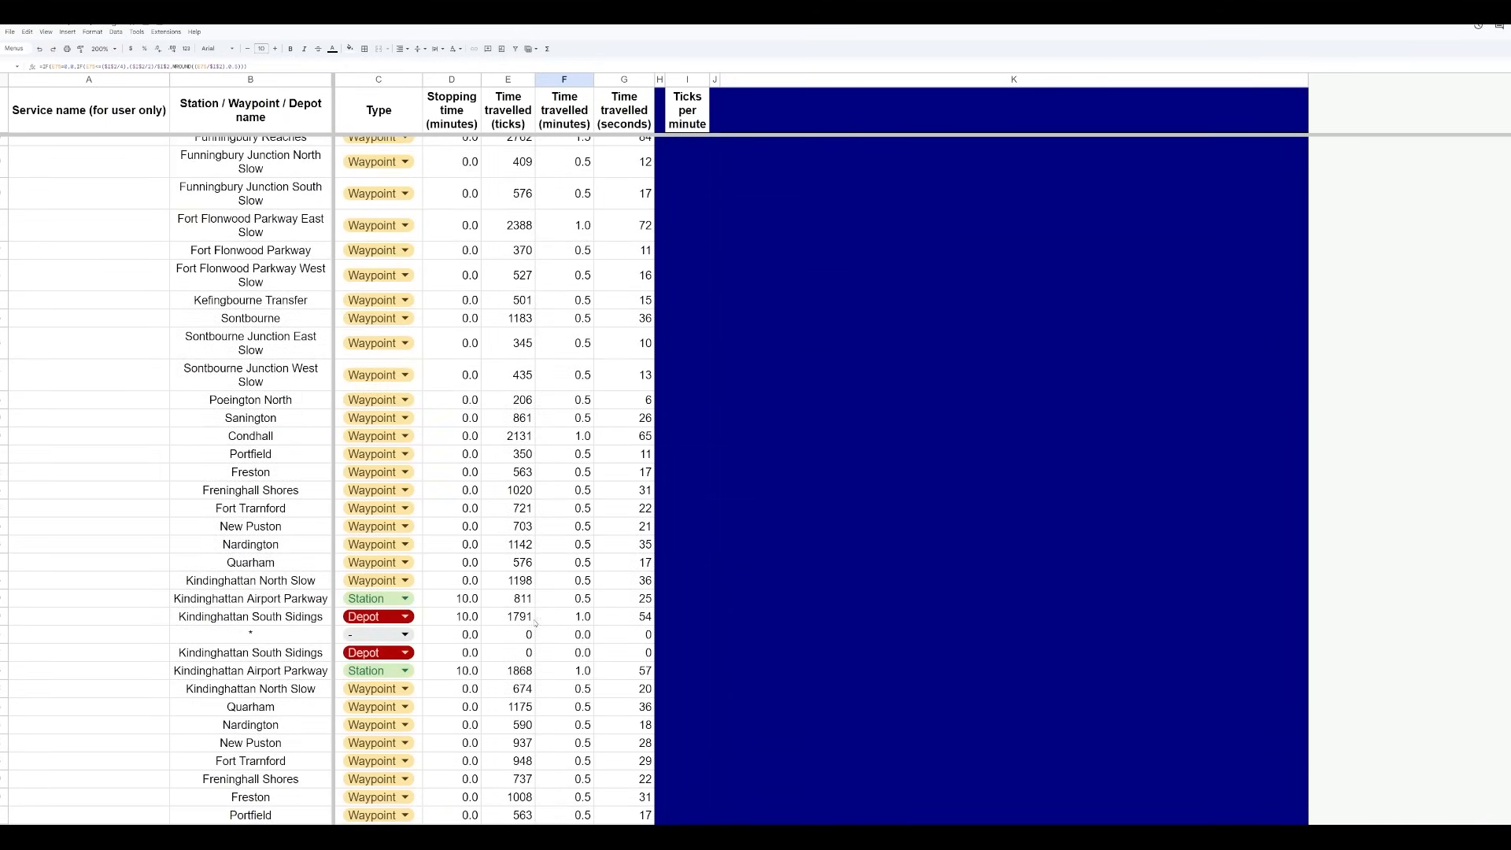
pyautogui.scroll(-9, 487, 621)
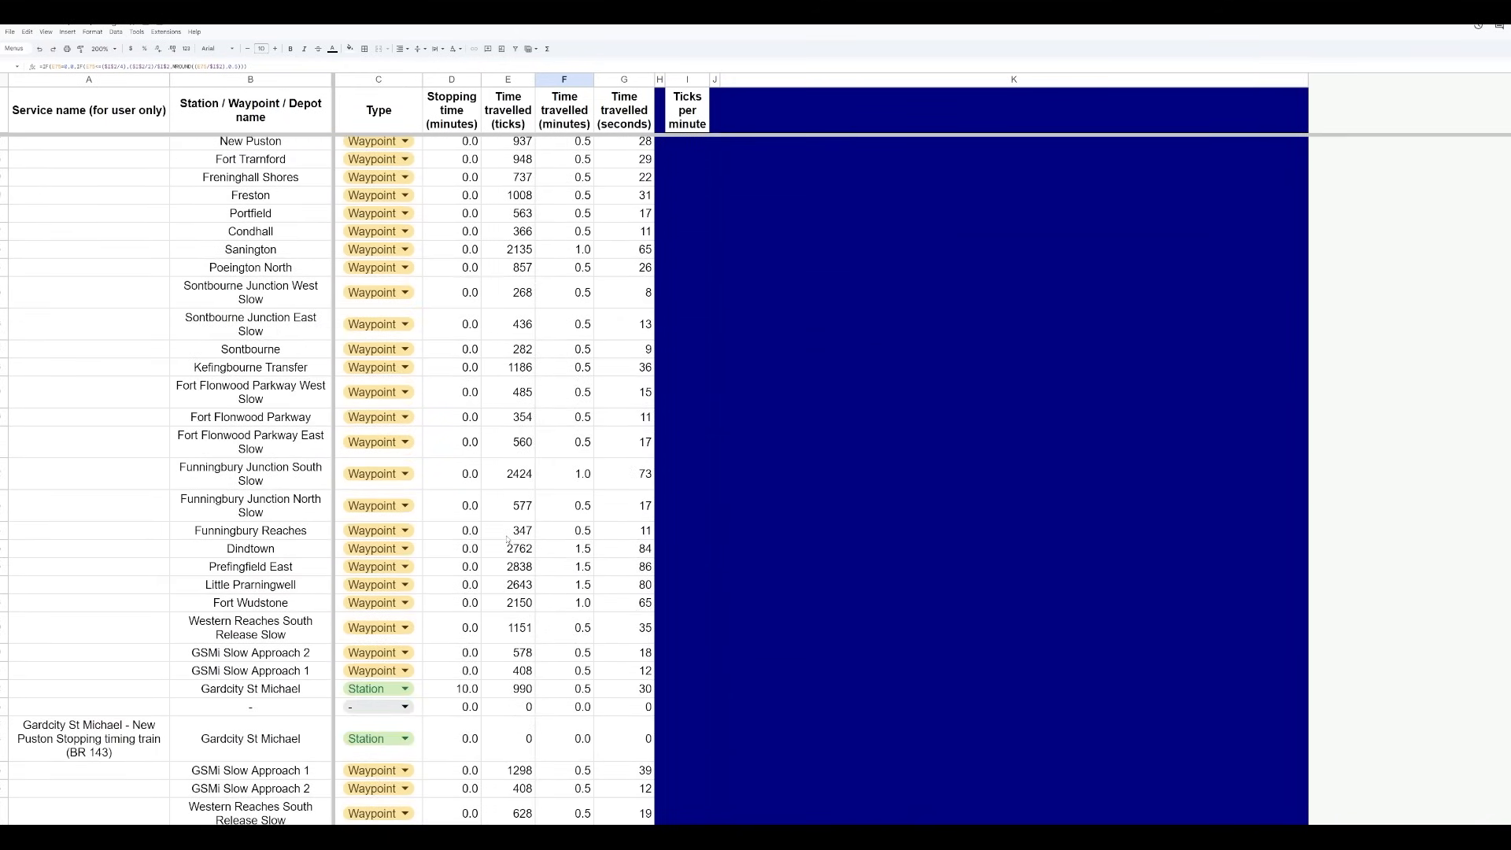
pyautogui.scroll(3, 496, 524)
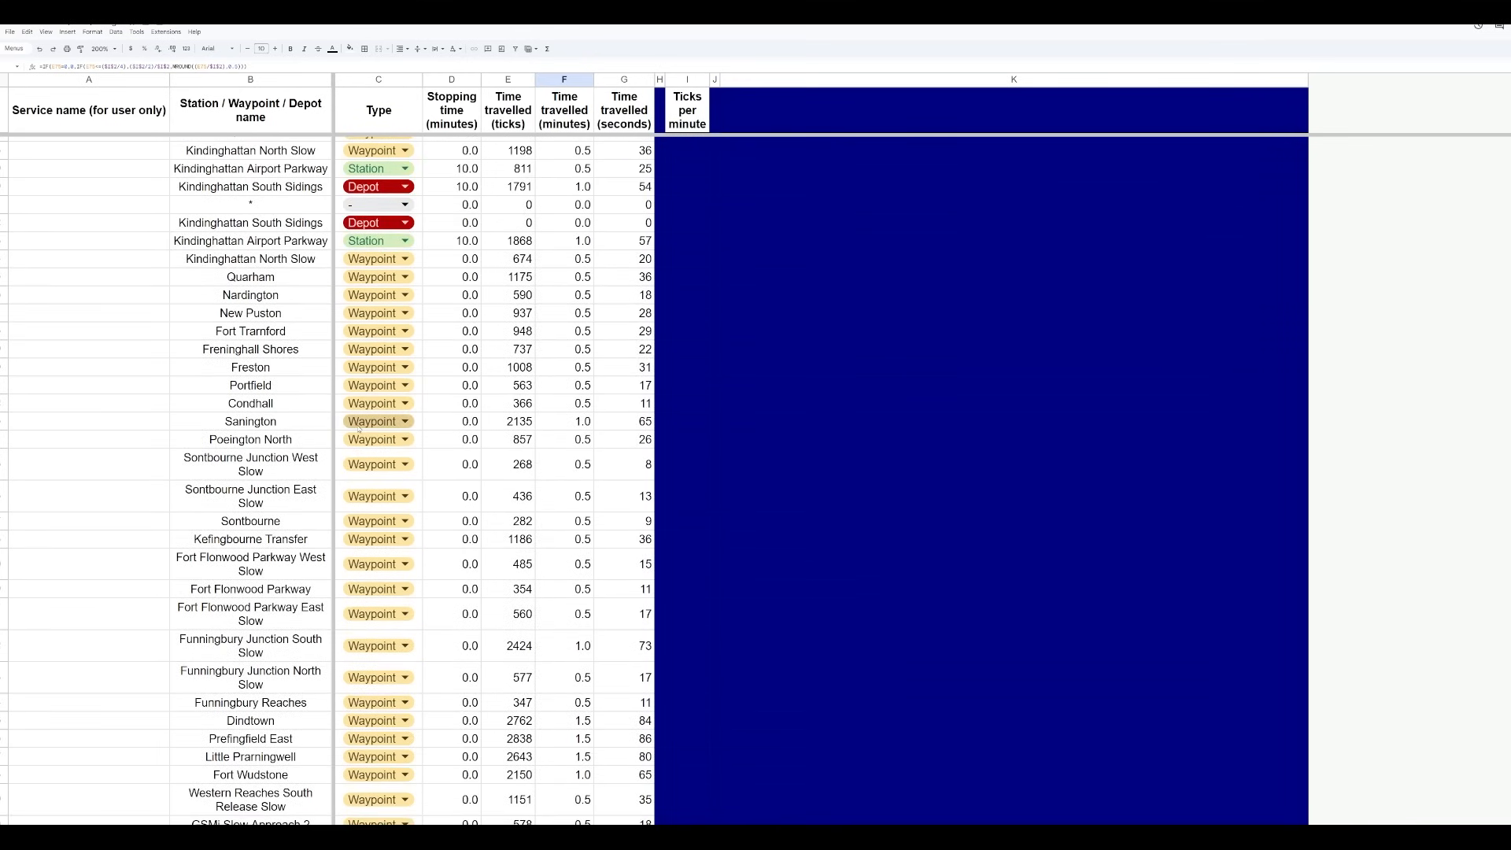
pyautogui.scroll(-4, 513, 436)
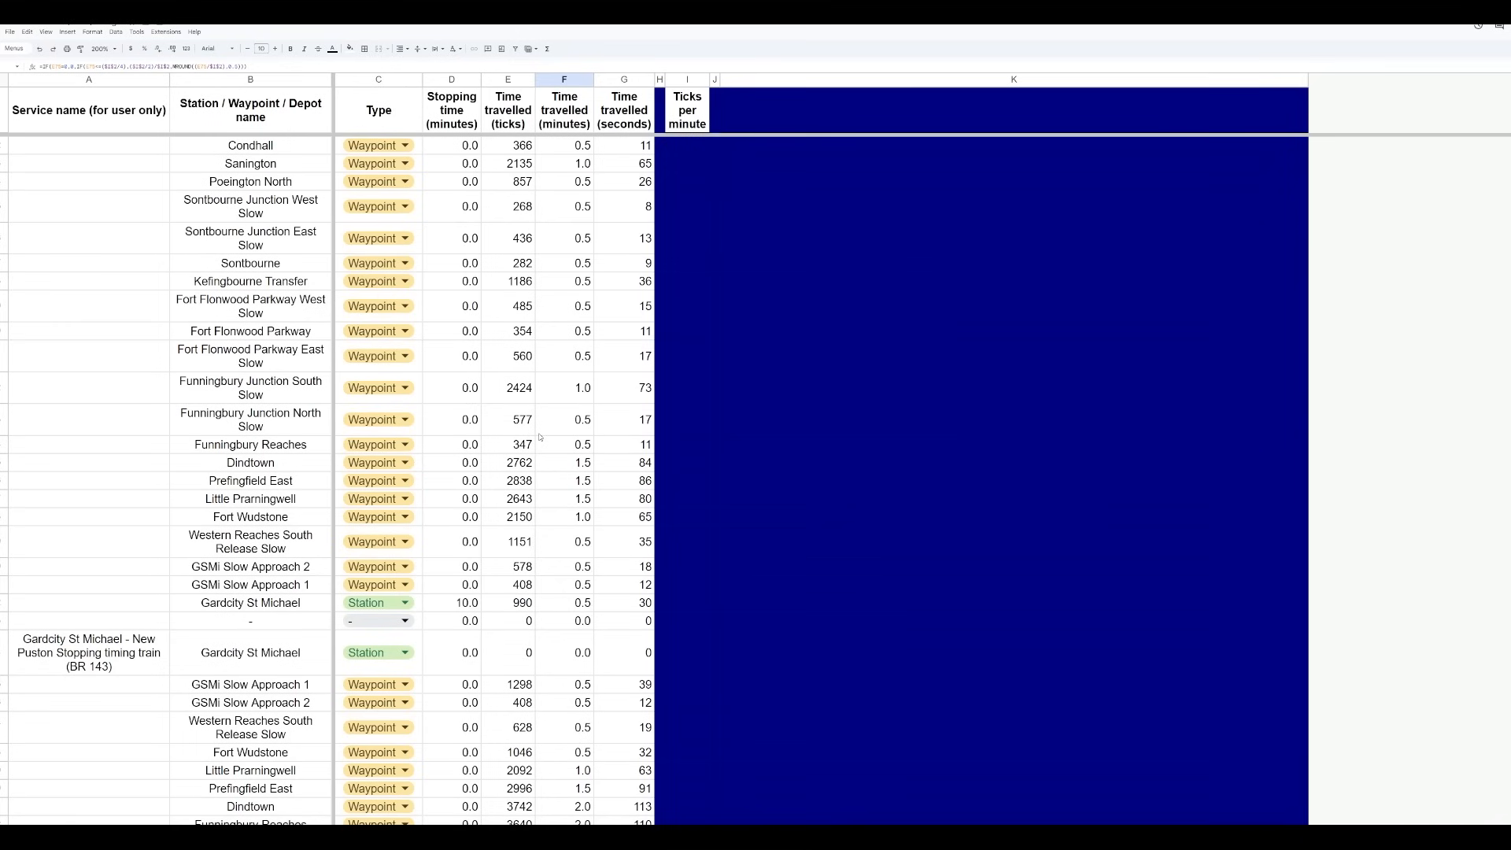
pyautogui.scroll(2, 515, 424)
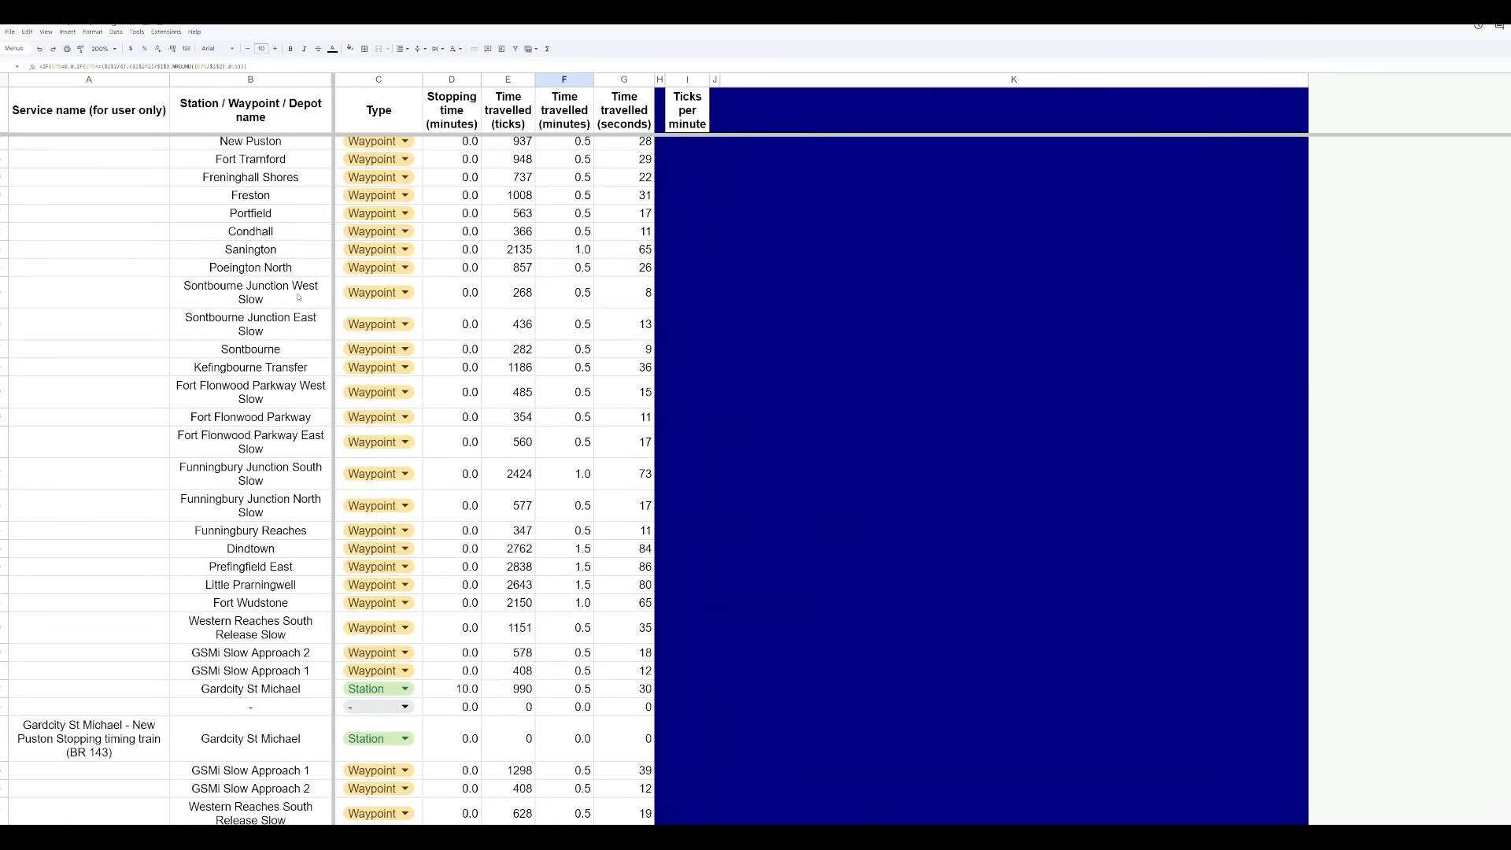
pyautogui.scroll(15, 263, 250)
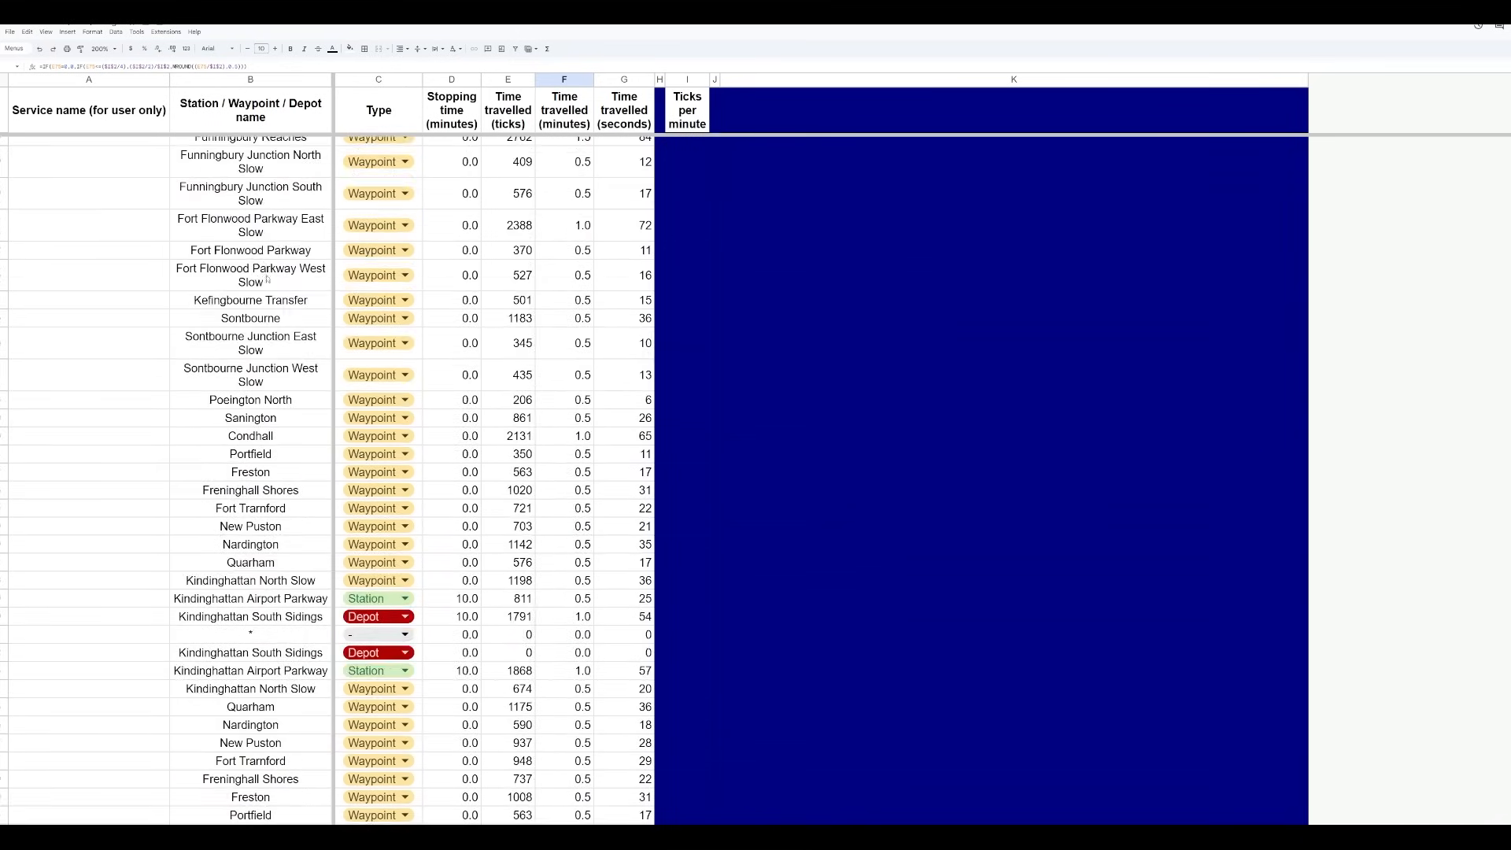
pyautogui.scroll(-5, 257, 303)
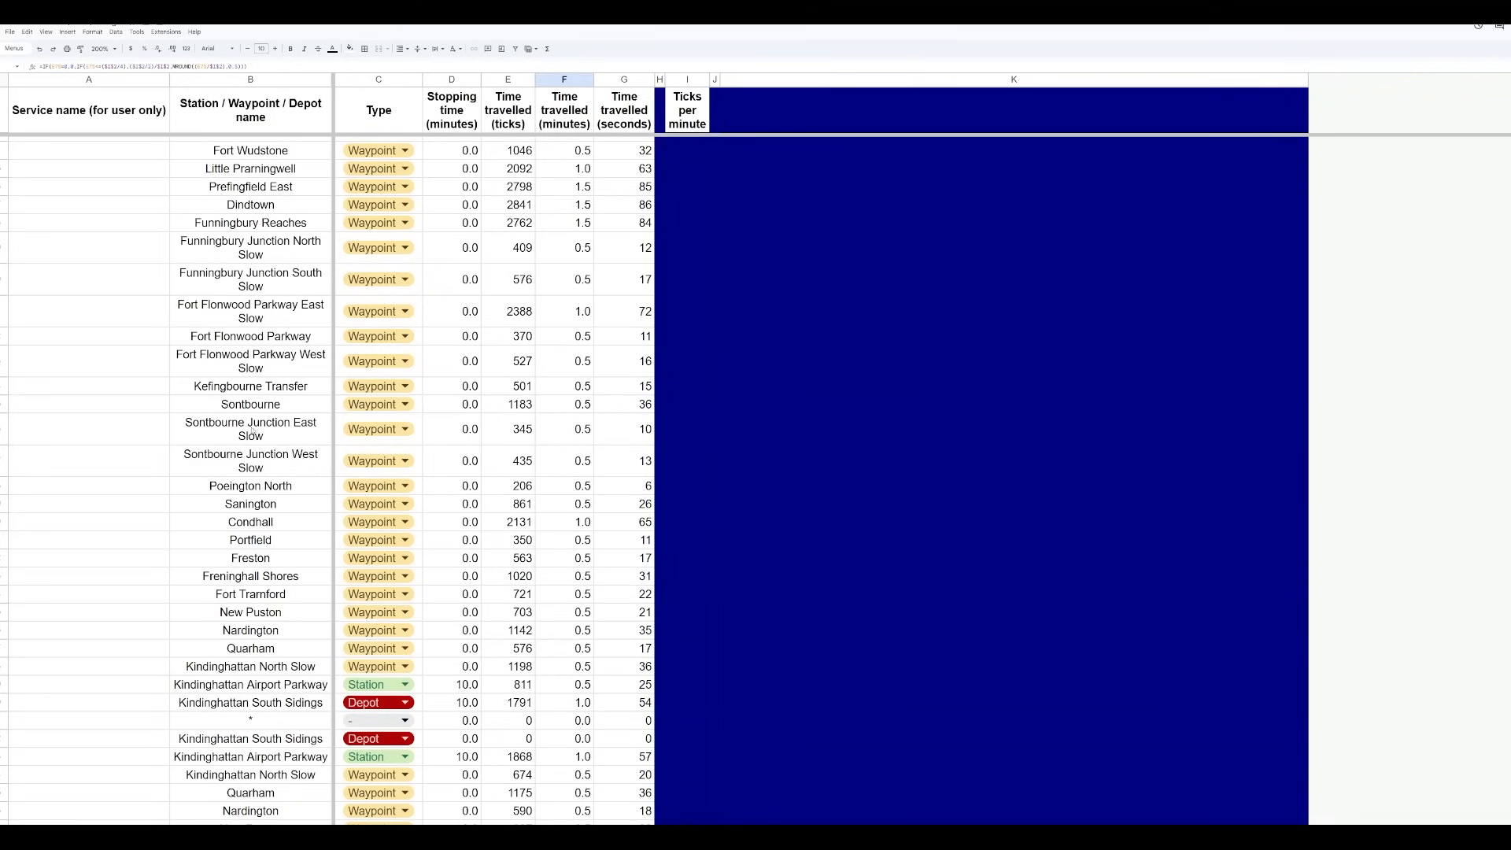
# Compare the travel ticks with the converted minutes at Dindtown and Funningbury Reaches in the Gardcity St Michael - Kindinghattan Airport Parkway Semi-Fast journey
pyautogui.scroll(5, 273, 506)
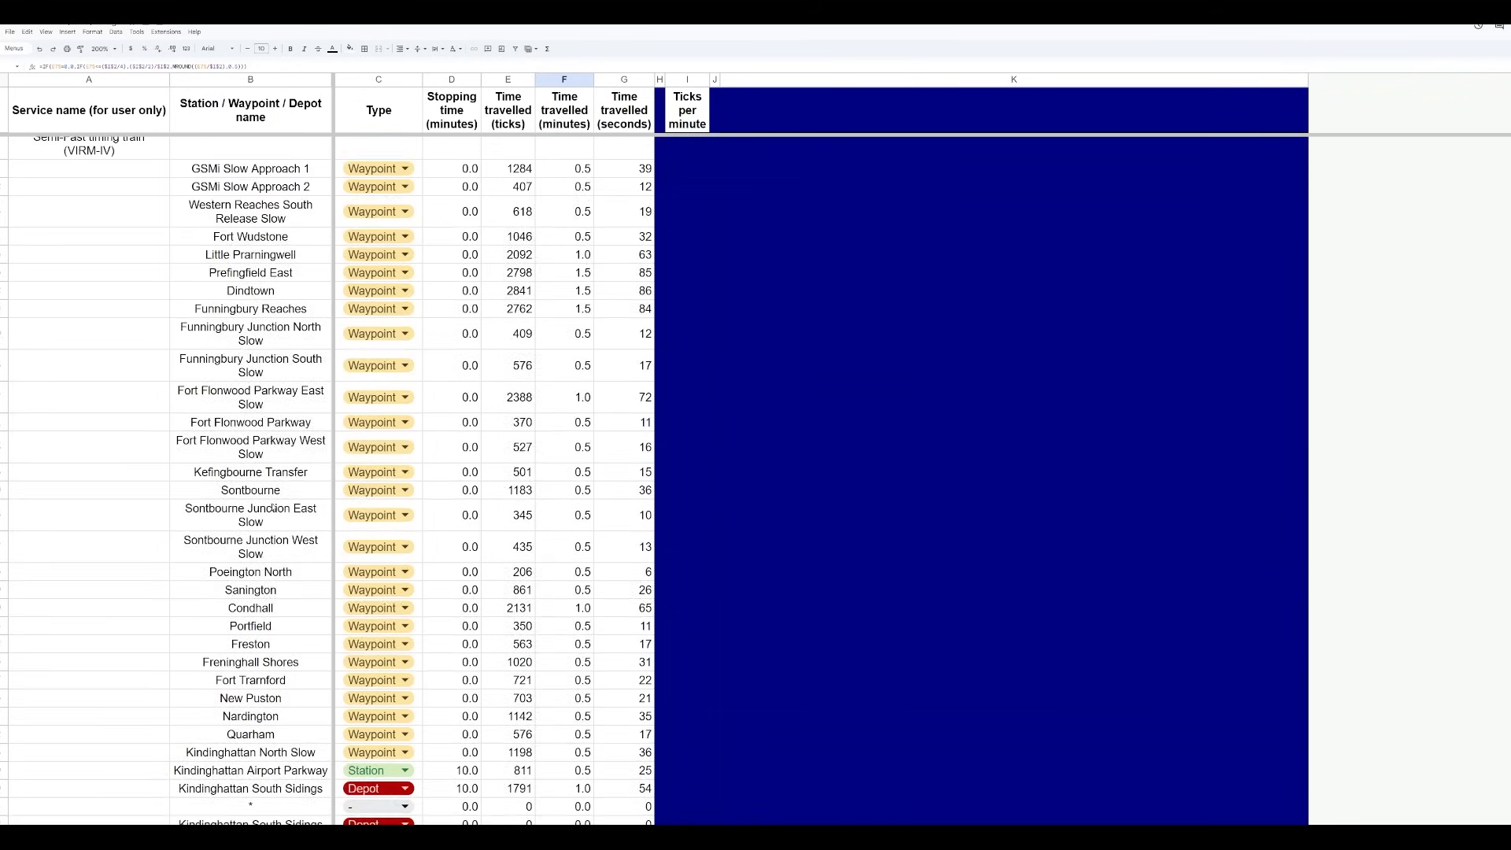
pyautogui.click(123, 317)
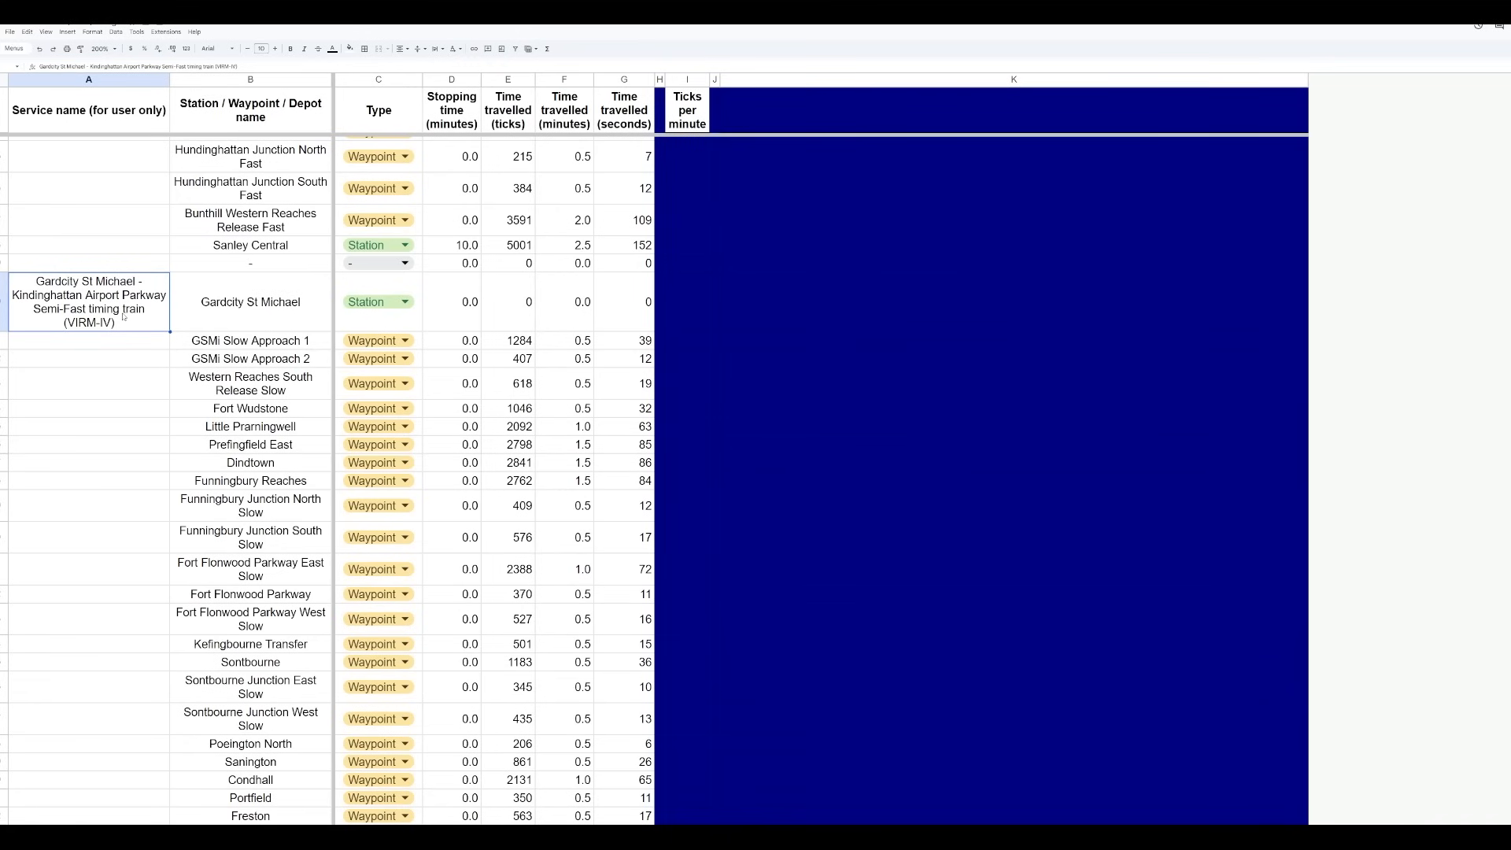
pyautogui.scroll(-2, 171, 370)
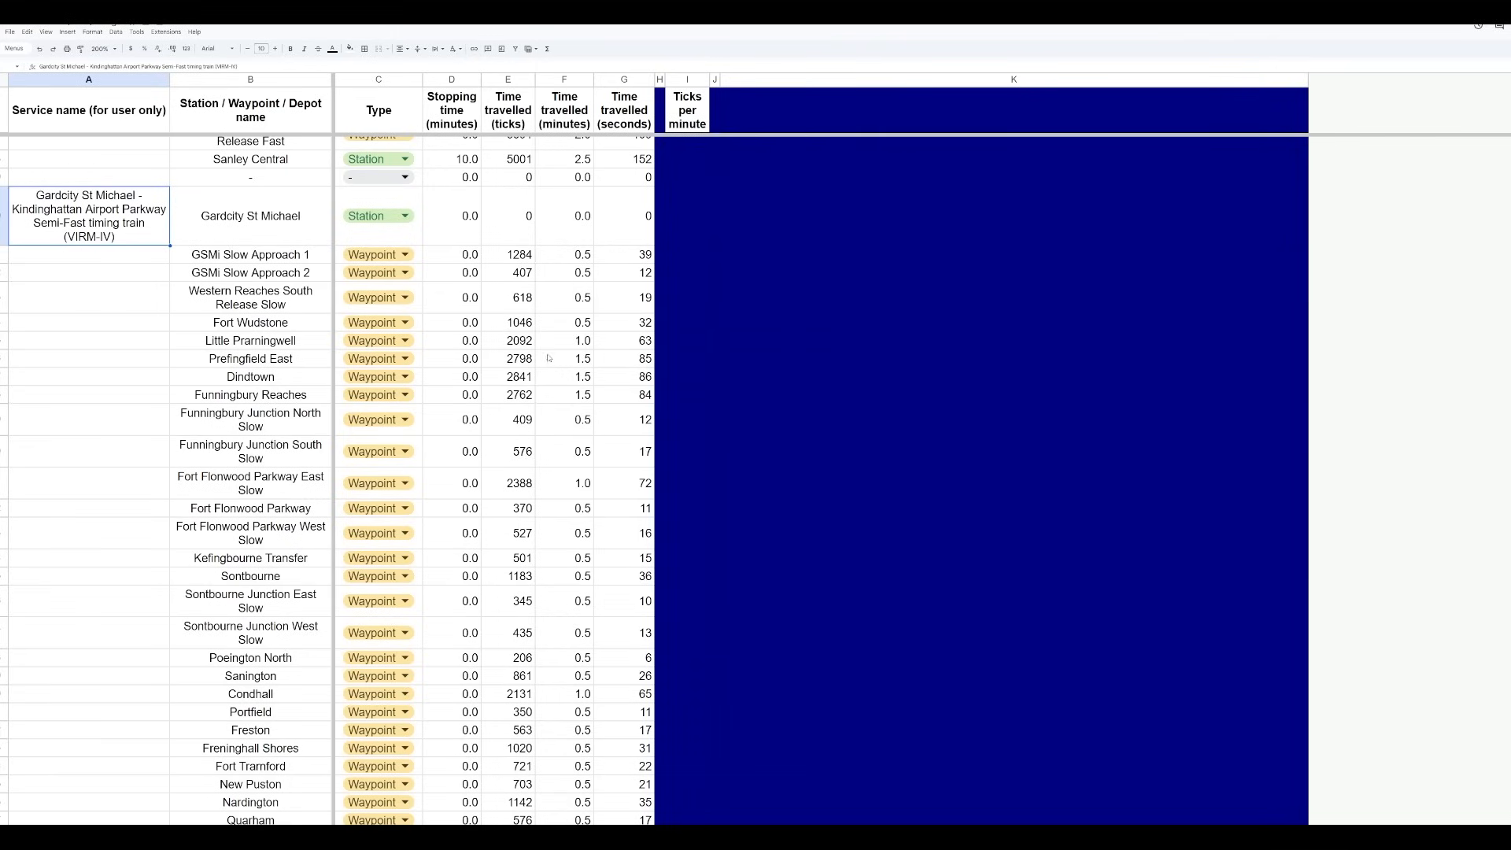
pyautogui.click(528, 377)
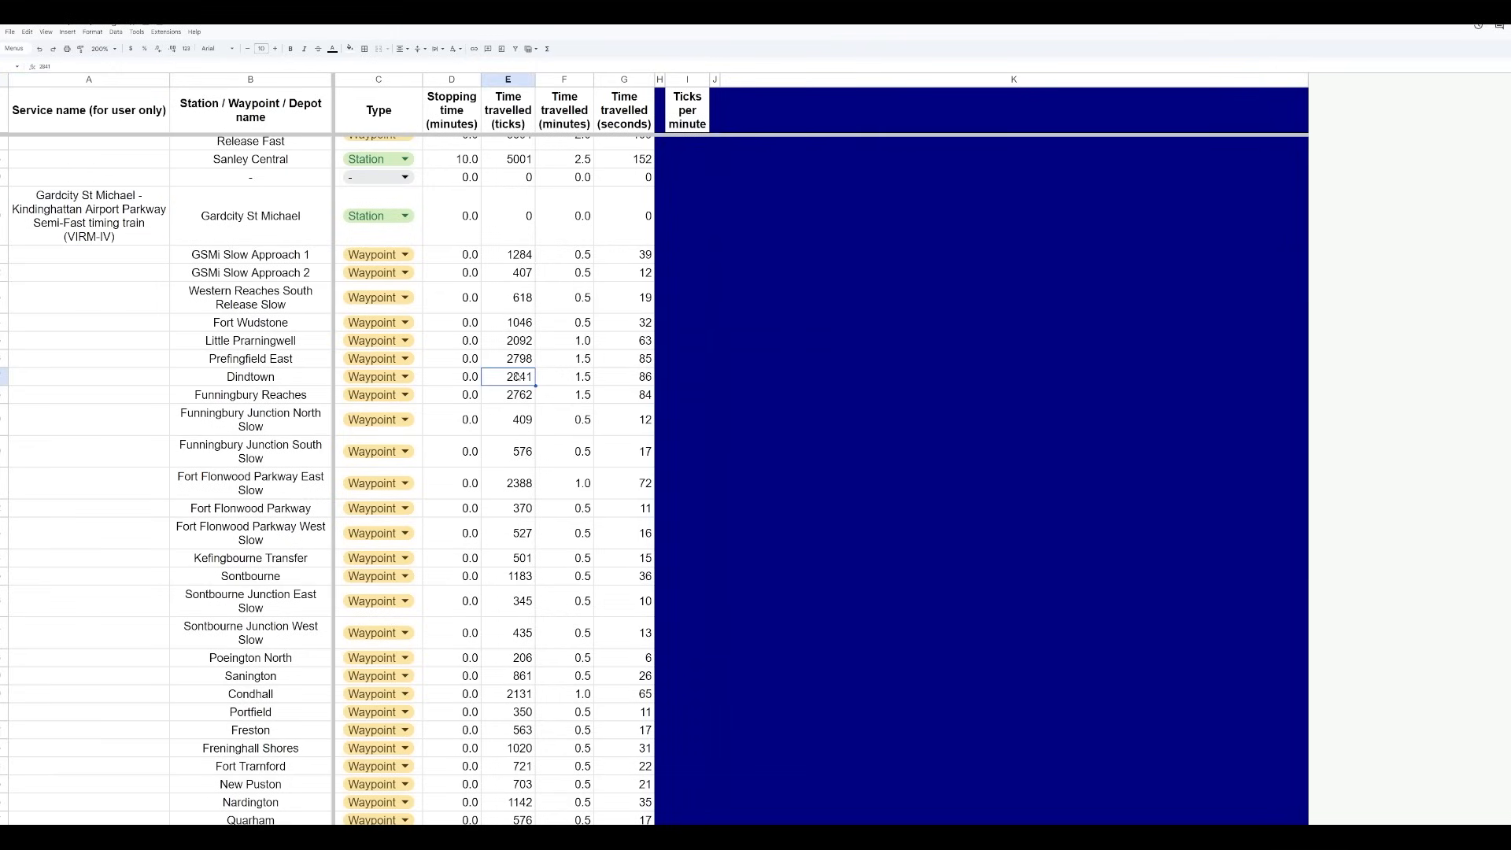
pyautogui.click(566, 381)
pyautogui.click(578, 400)
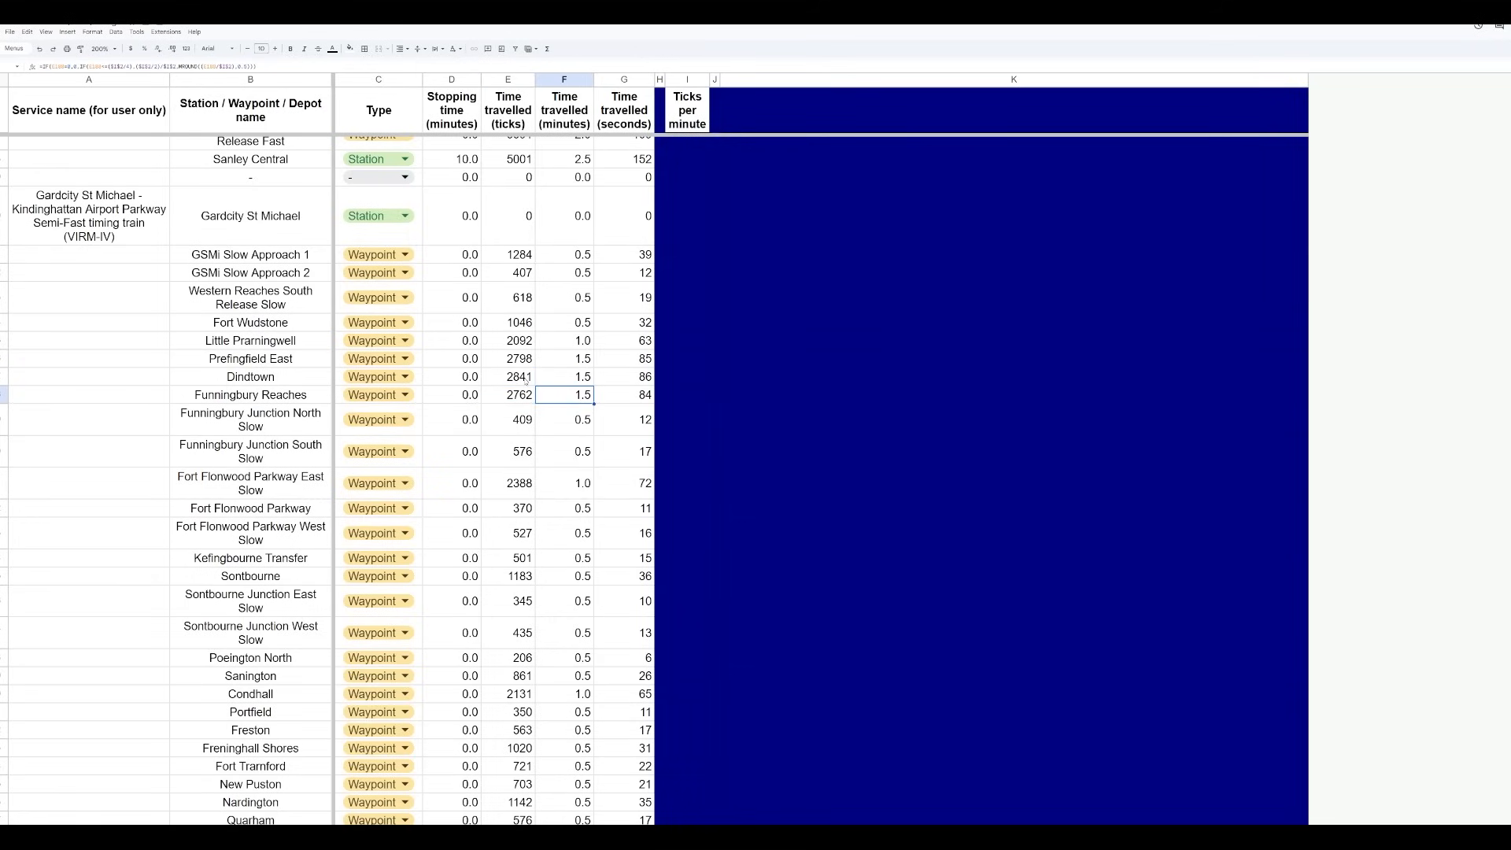
pyautogui.click(574, 379)
pyautogui.click(516, 396)
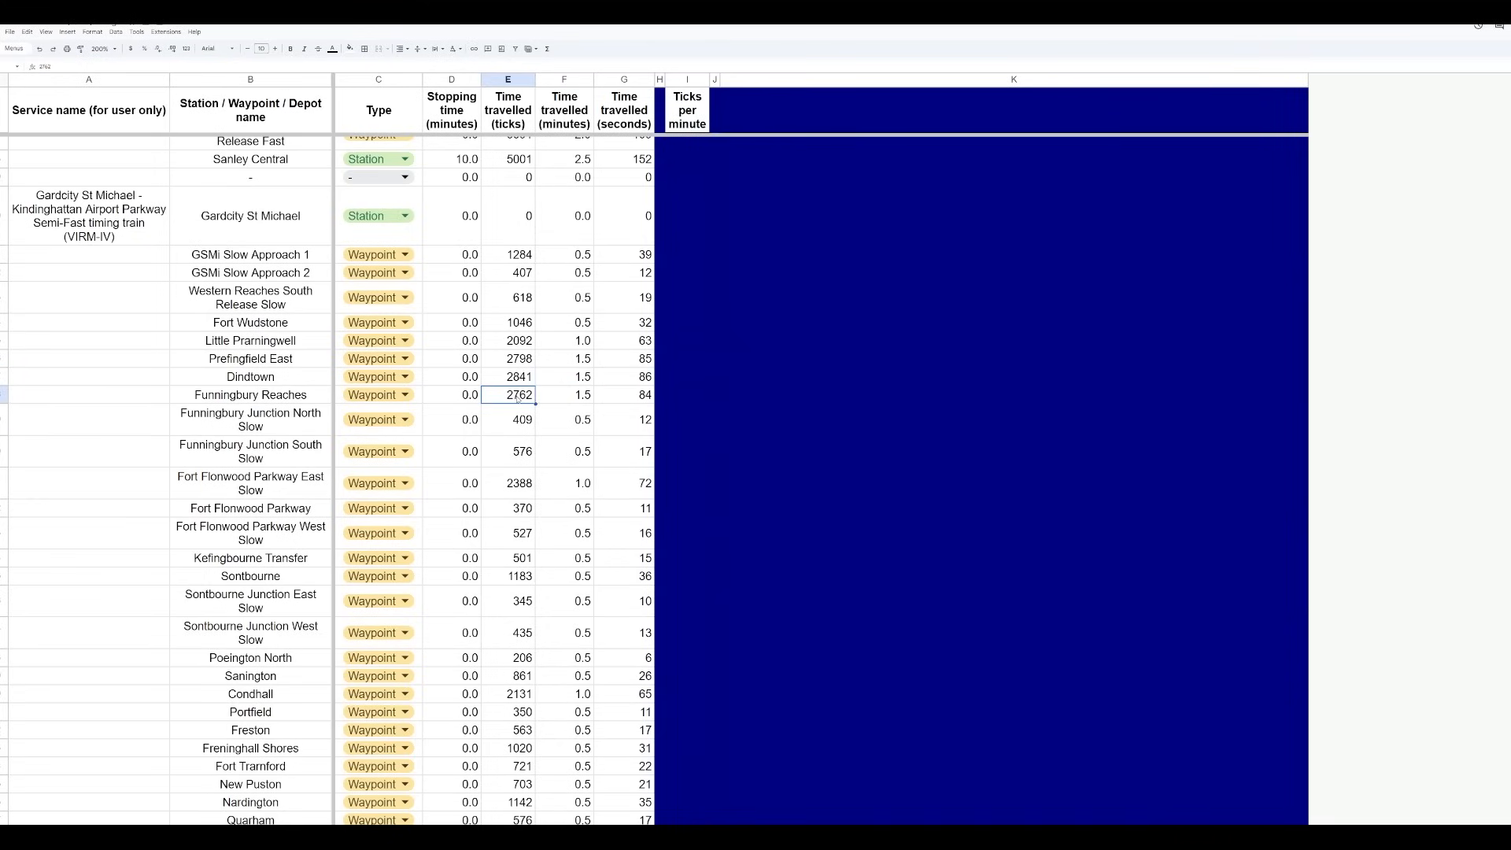
pyautogui.click(569, 399)
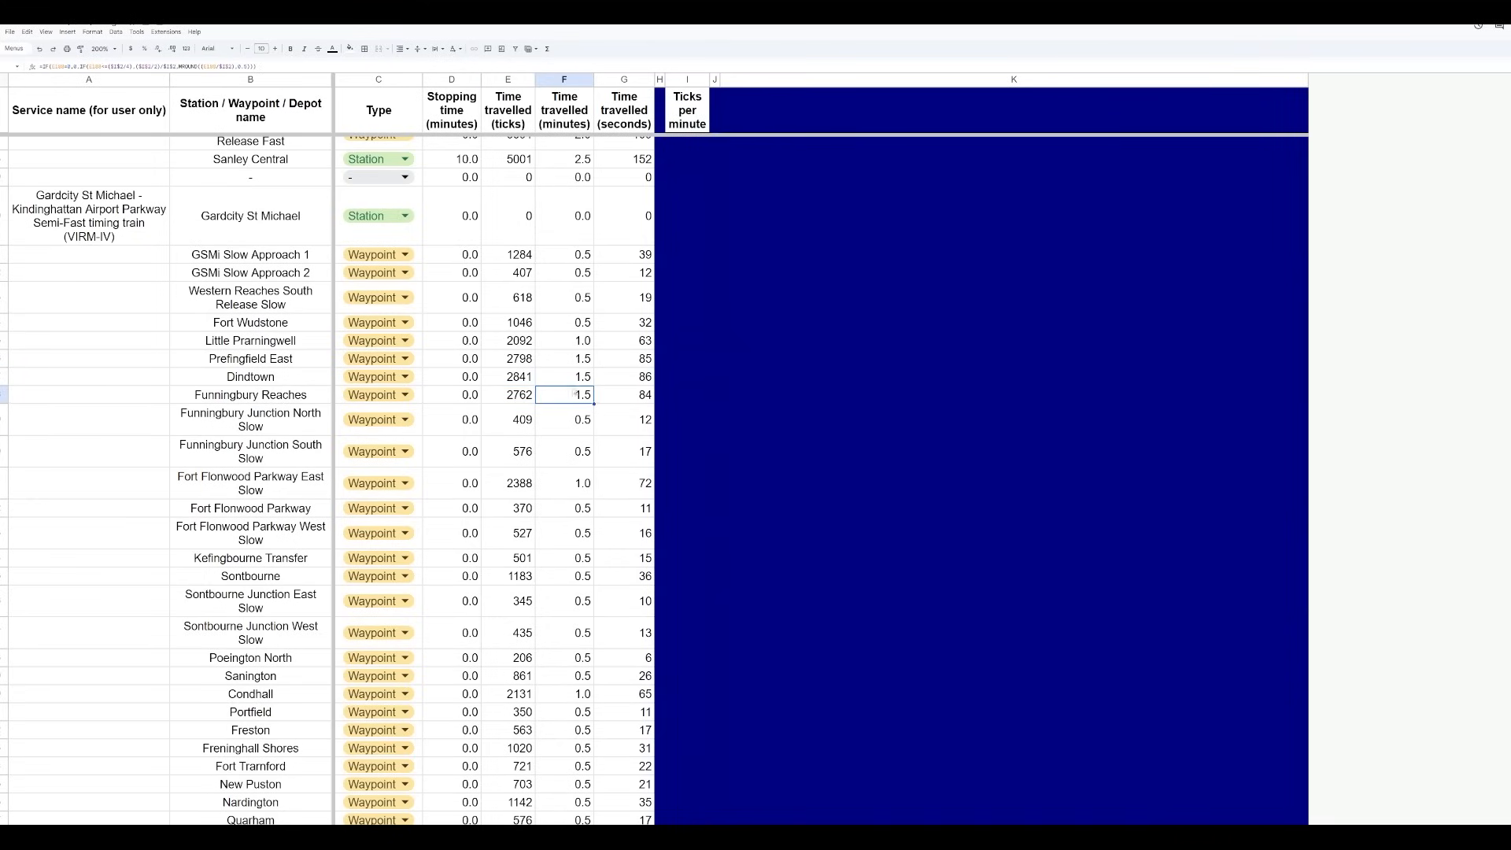
pyautogui.click(564, 398)
pyautogui.click(564, 380)
pyautogui.click(564, 398)
pyautogui.click(563, 380)
pyautogui.click(563, 399)
pyautogui.click(514, 396)
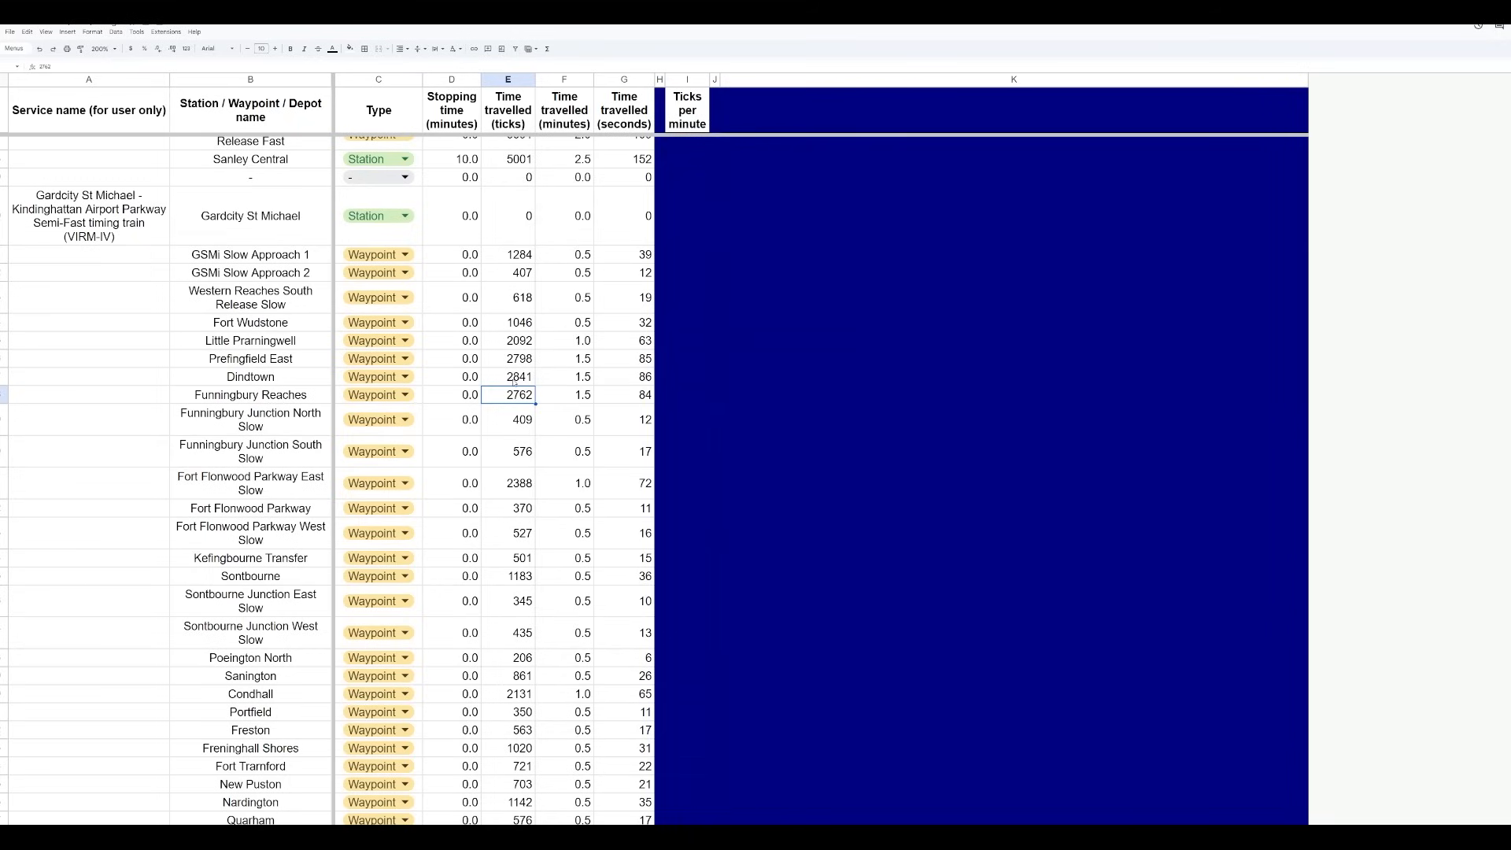
pyautogui.click(569, 400)
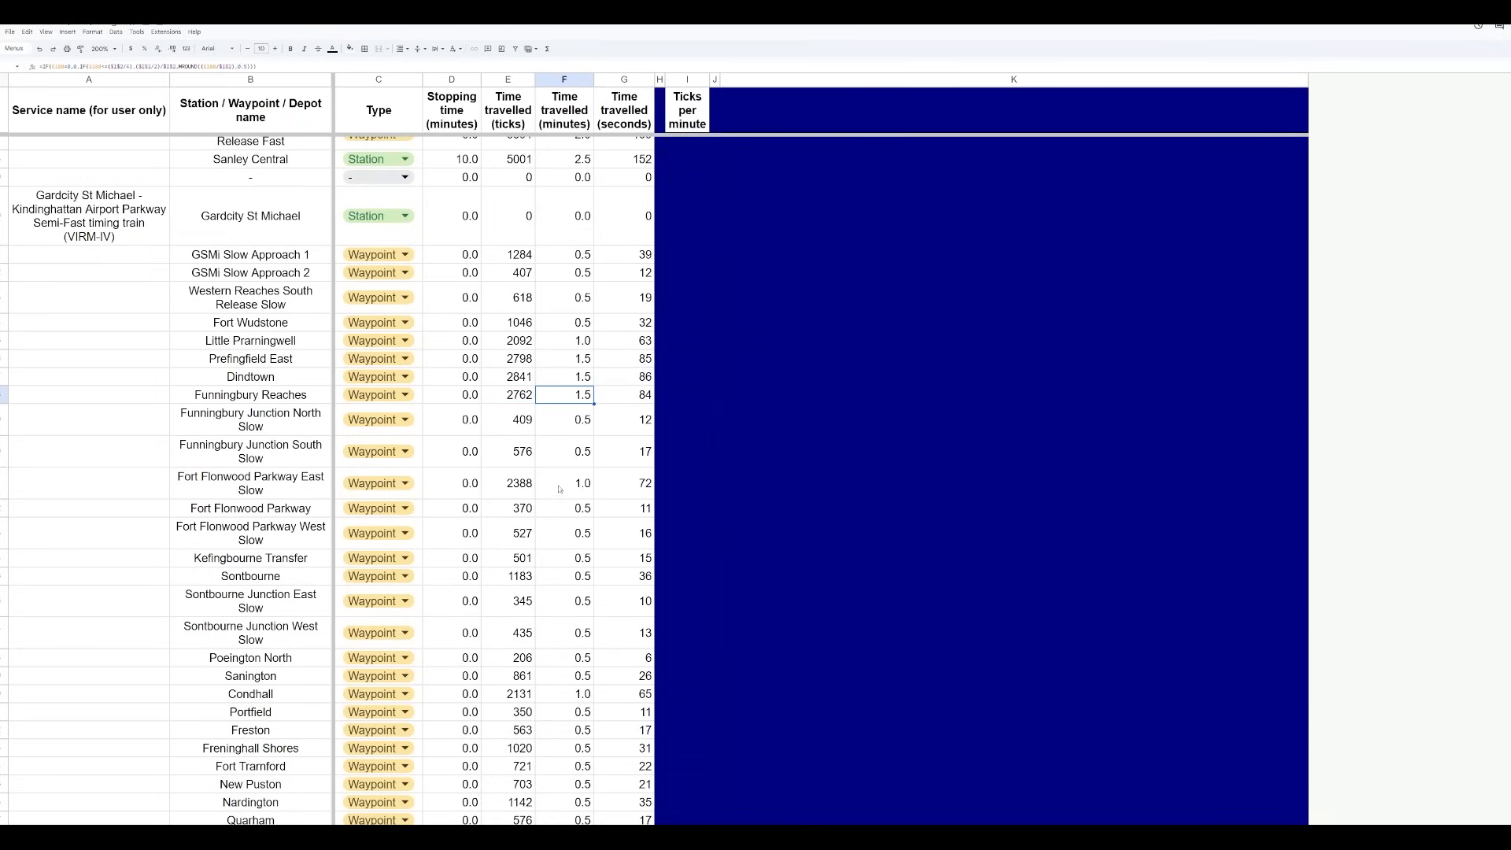
# Copy both legs of the Gardcity St Michael - Sanley Central Express timing train journey, including its end-of-journey row
pyautogui.scroll(3, 406, 415)
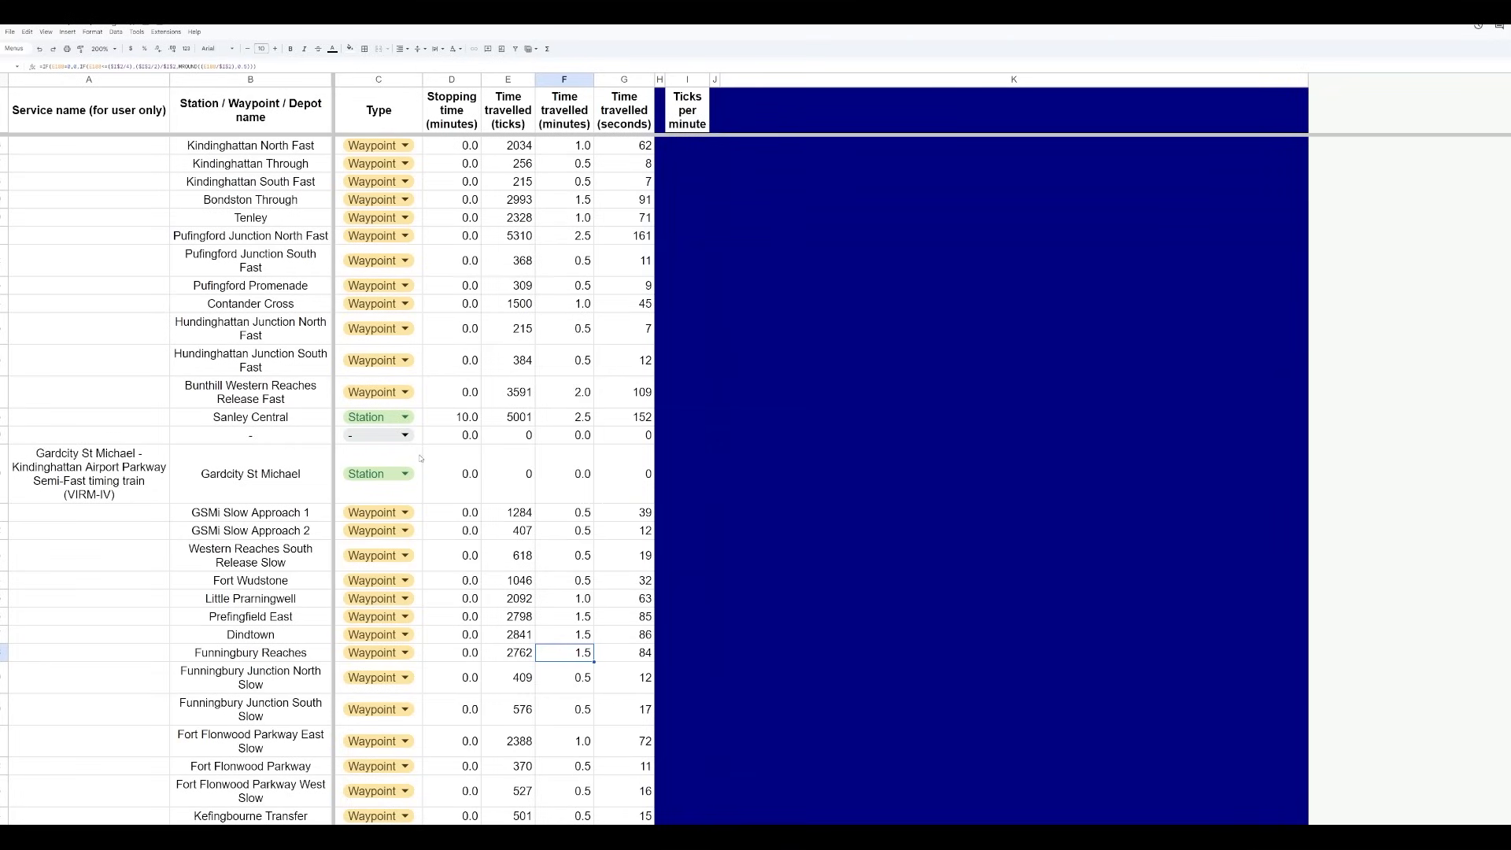
pyautogui.click(449, 466)
pyautogui.scroll(10, 449, 467)
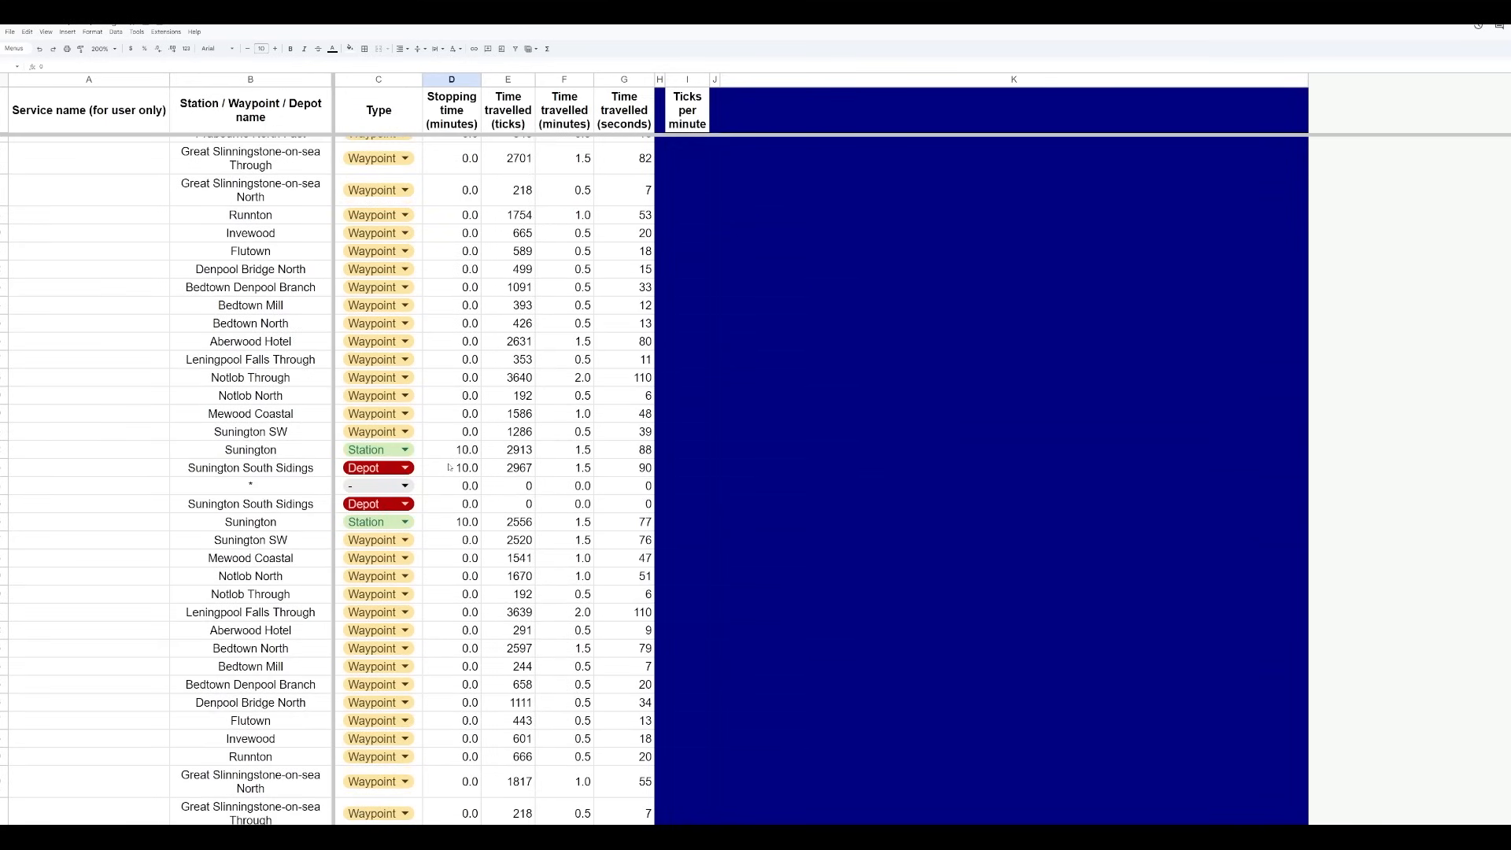
pyautogui.scroll(20, 450, 466)
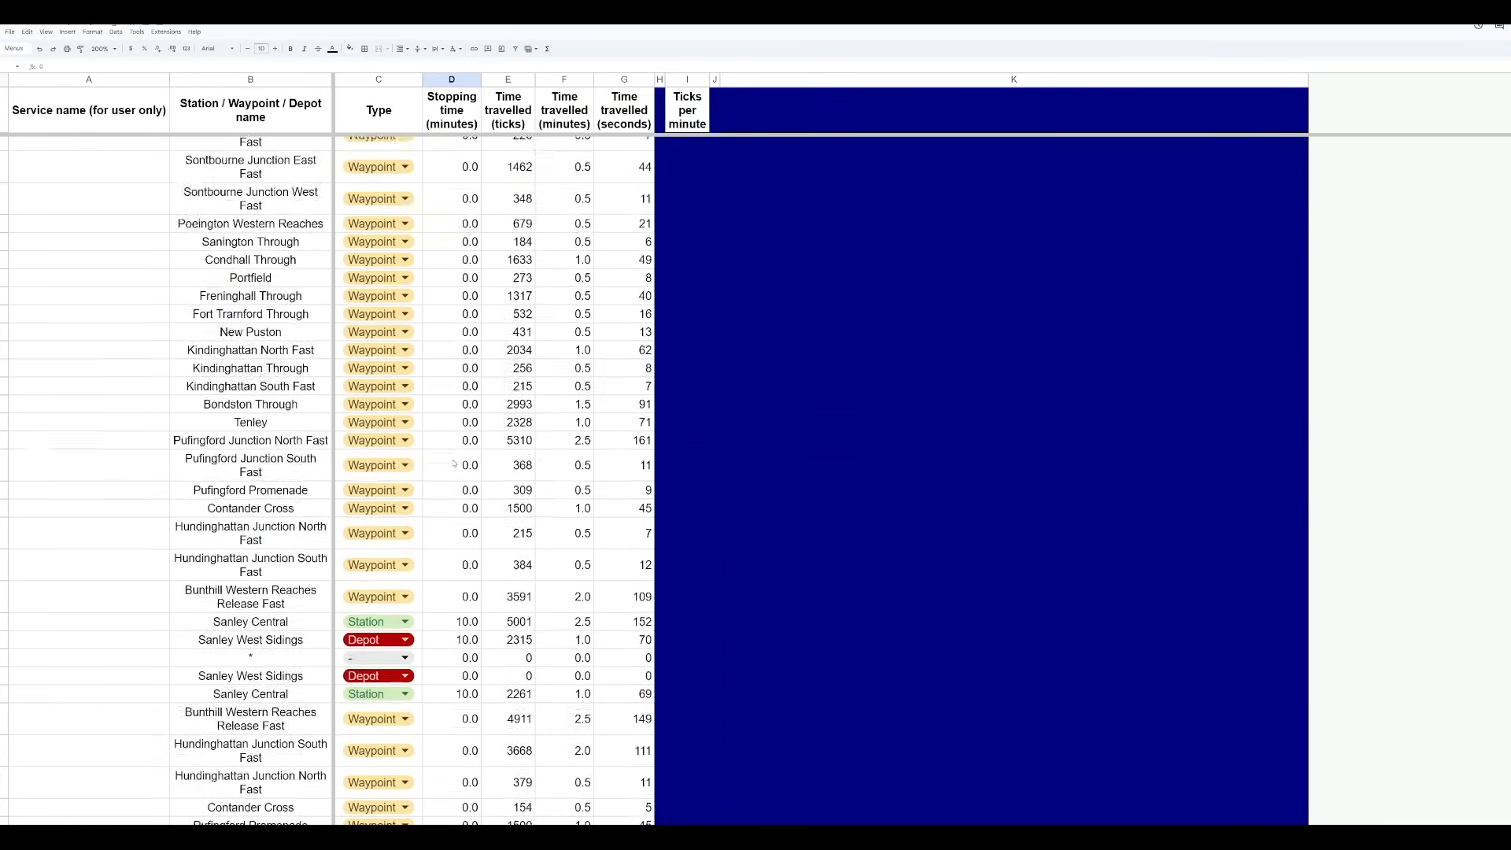
pyautogui.scroll(15, 454, 464)
pyautogui.scroll(-20, 459, 502)
pyautogui.scroll(4, 248, 540)
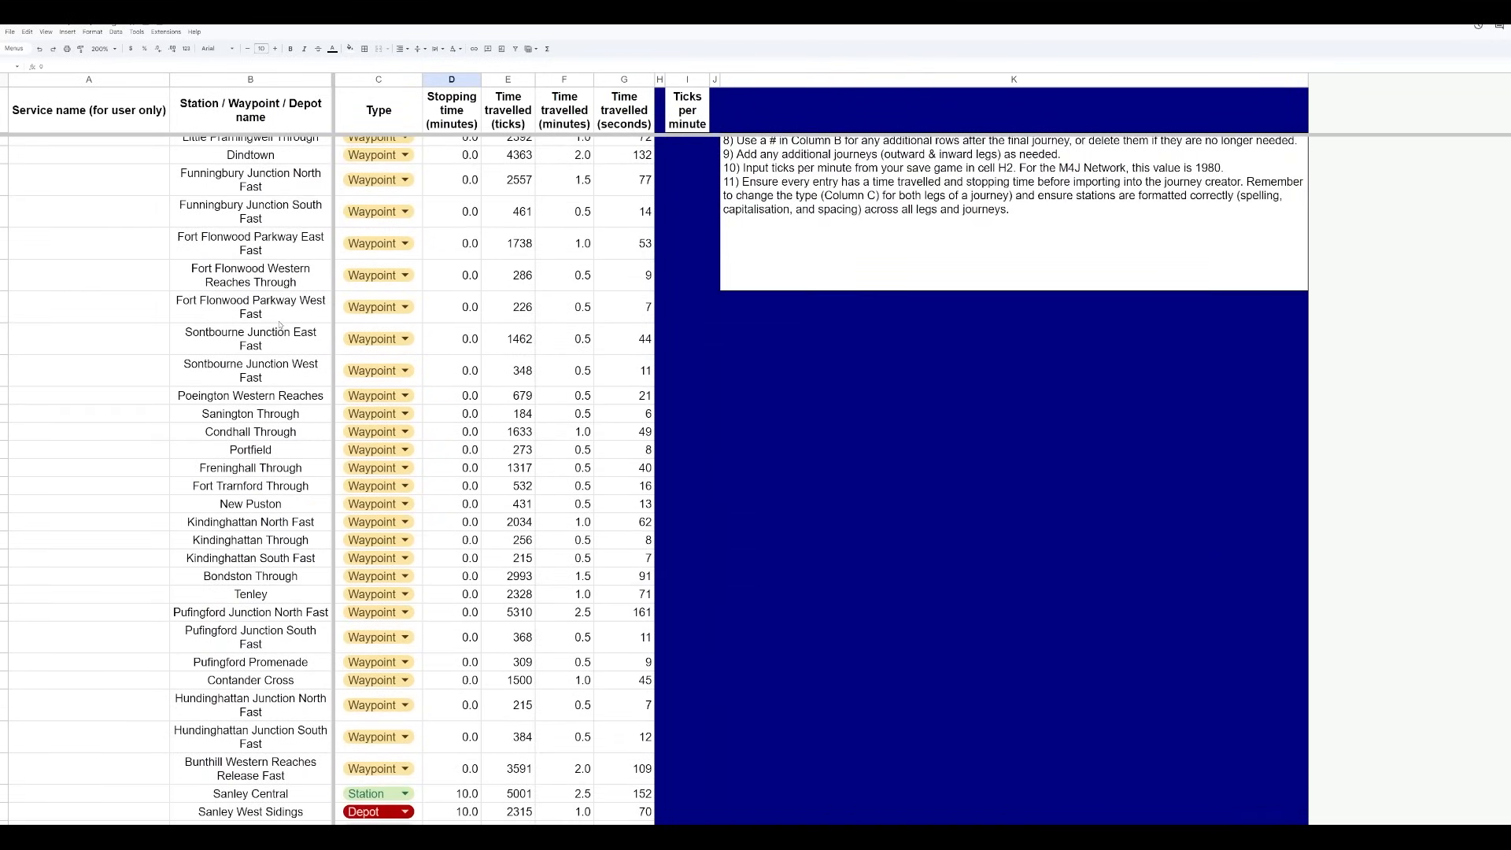
pyautogui.scroll(3, 269, 359)
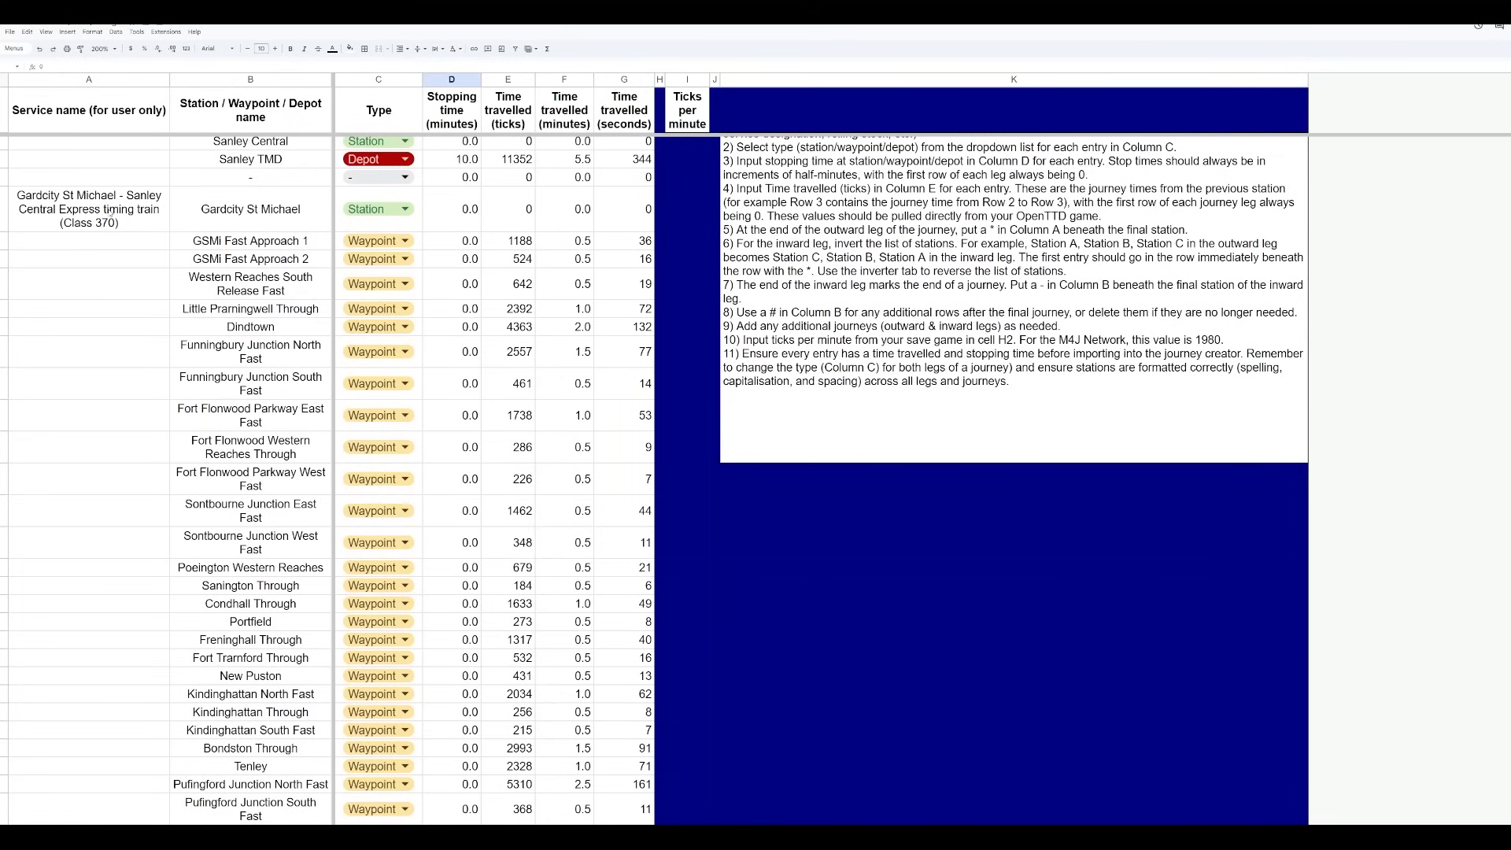
pyautogui.click(111, 211)
pyautogui.scroll(-5, 568, 483)
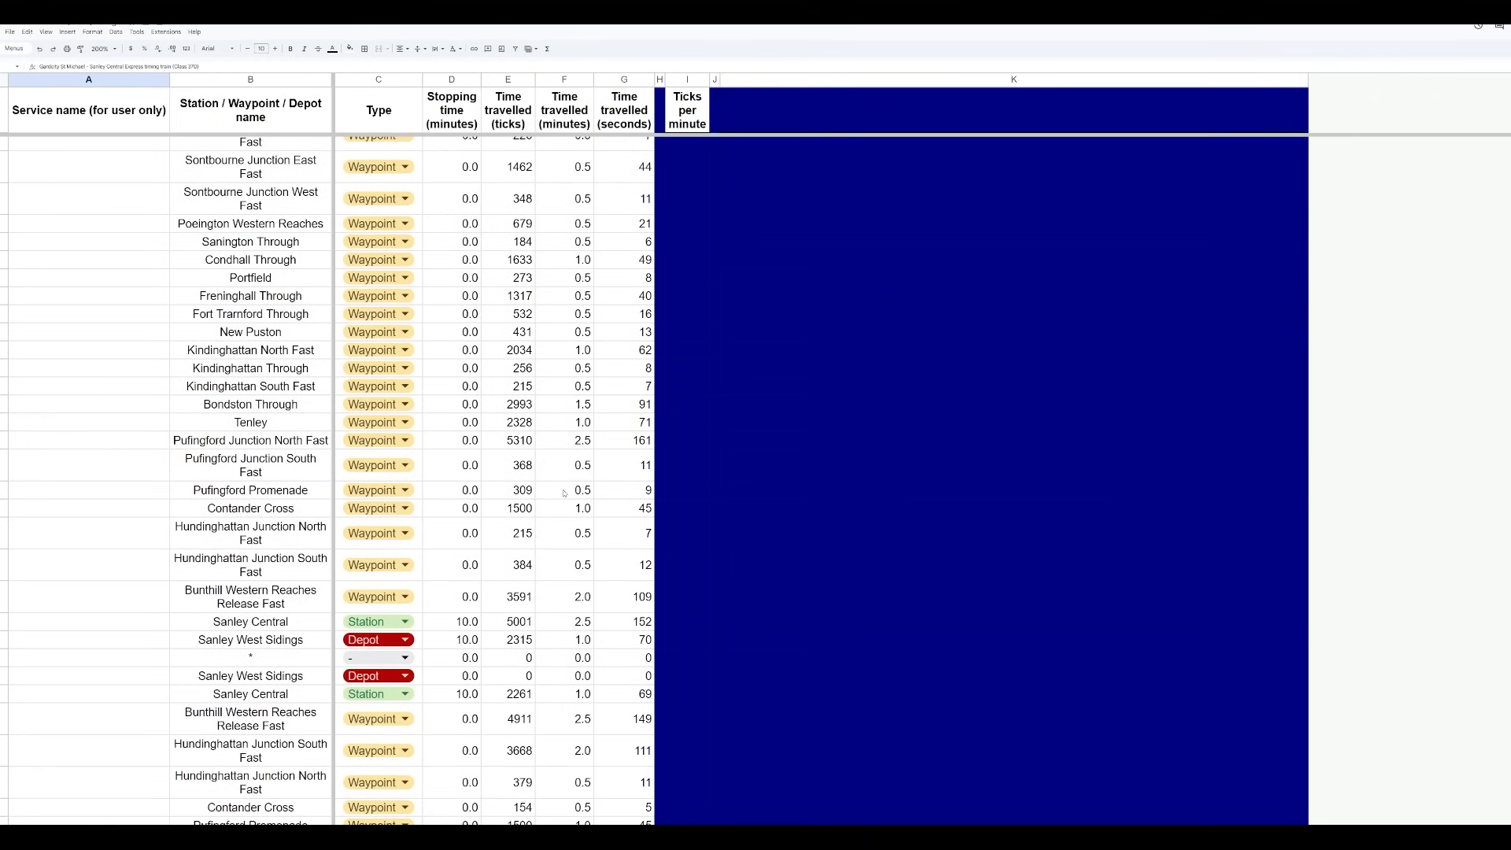
pyautogui.scroll(-10, 563, 493)
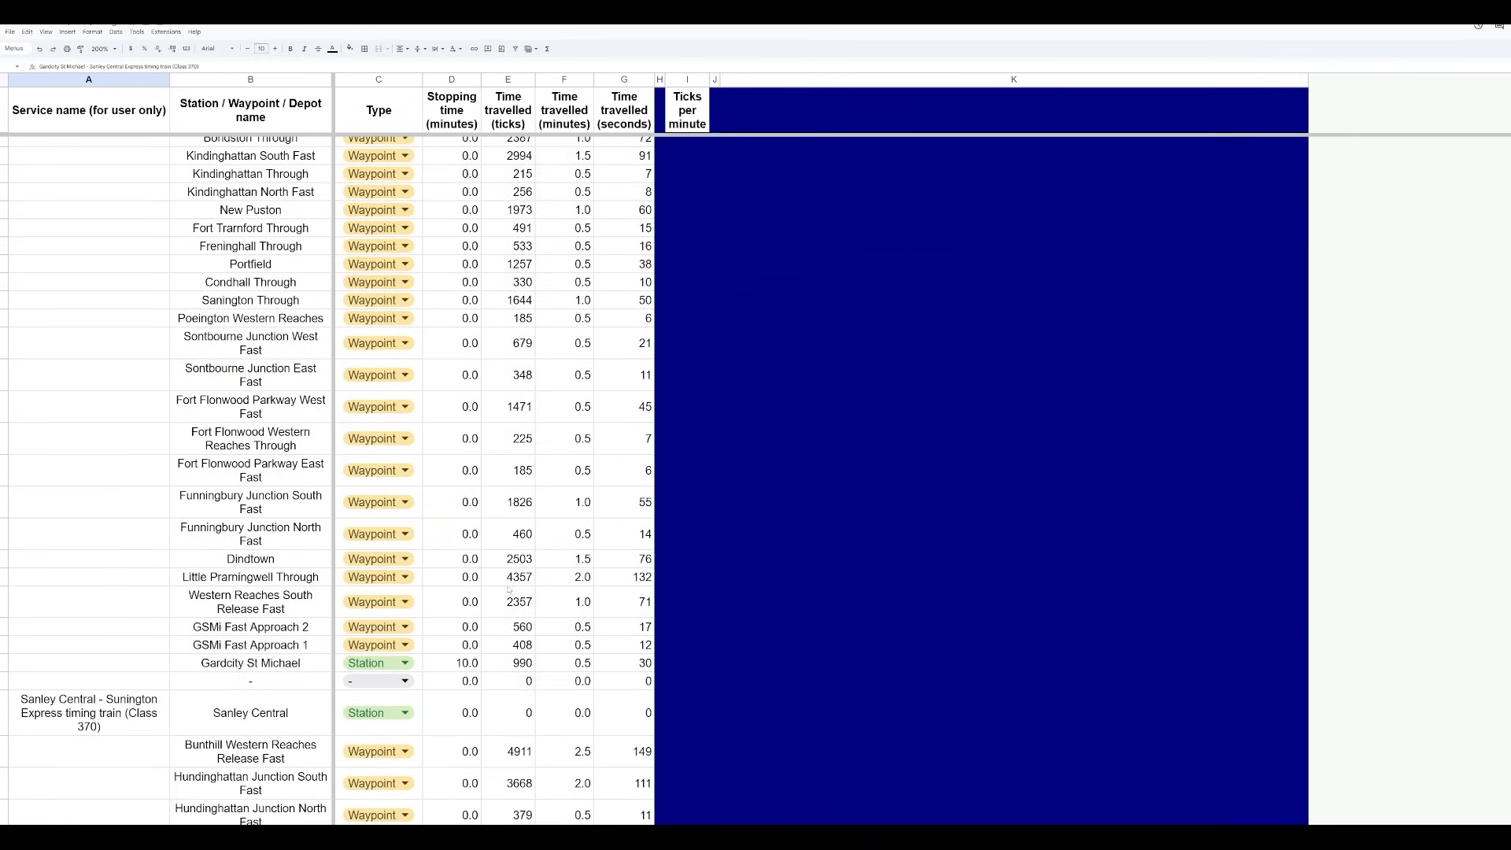
pyautogui.keyDown('shift'); pyautogui.click(633, 689); pyautogui.keyUp('shift')
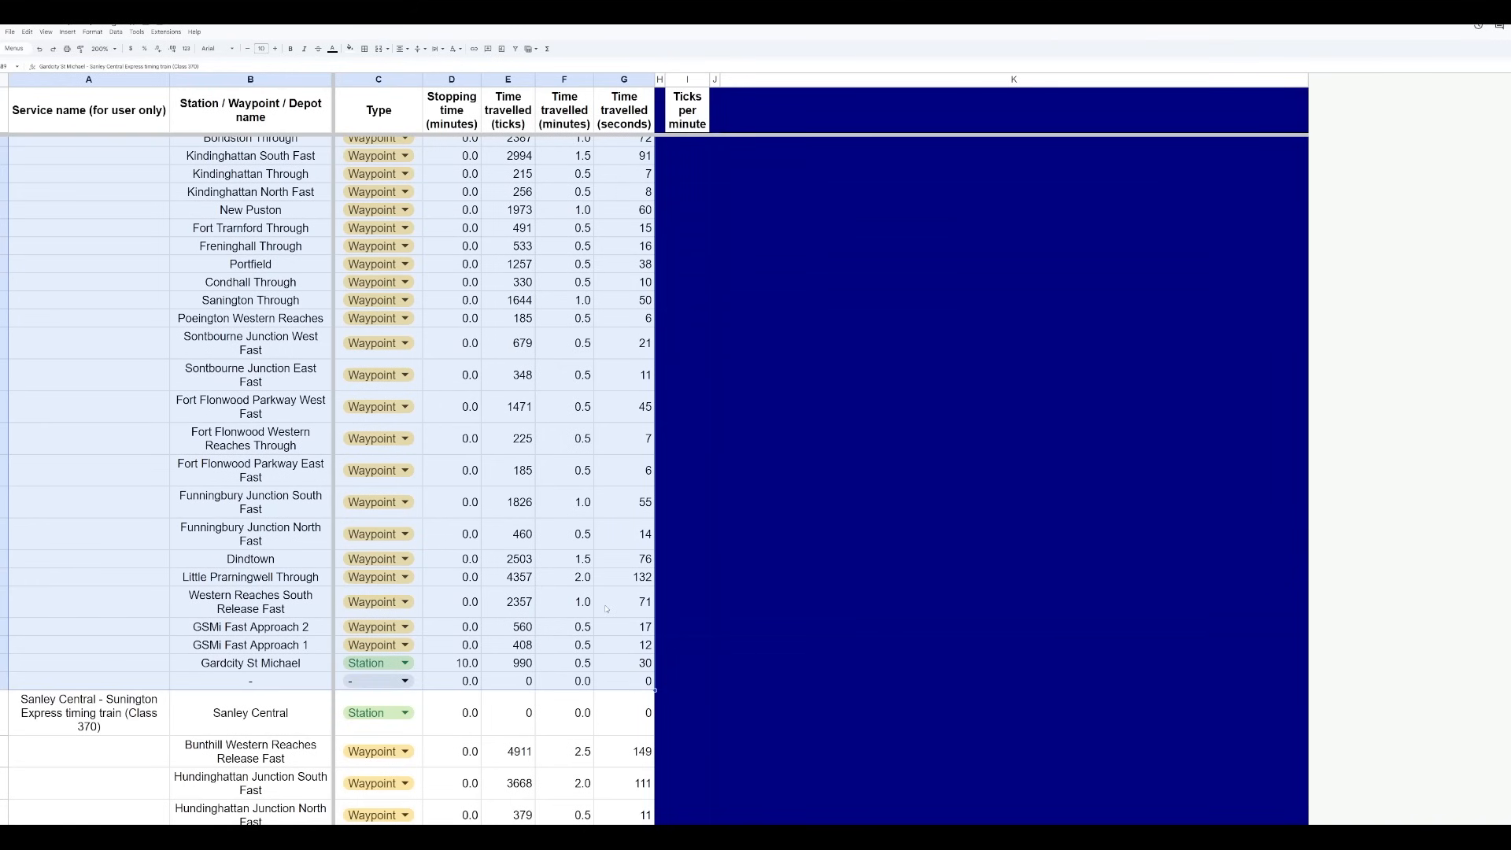
pyautogui.hotkey('ctrl', 'c')
# Paste the copied Express journey into the first empty row beneath the last journey in the sheet
pyautogui.scroll(15, 561, 568)
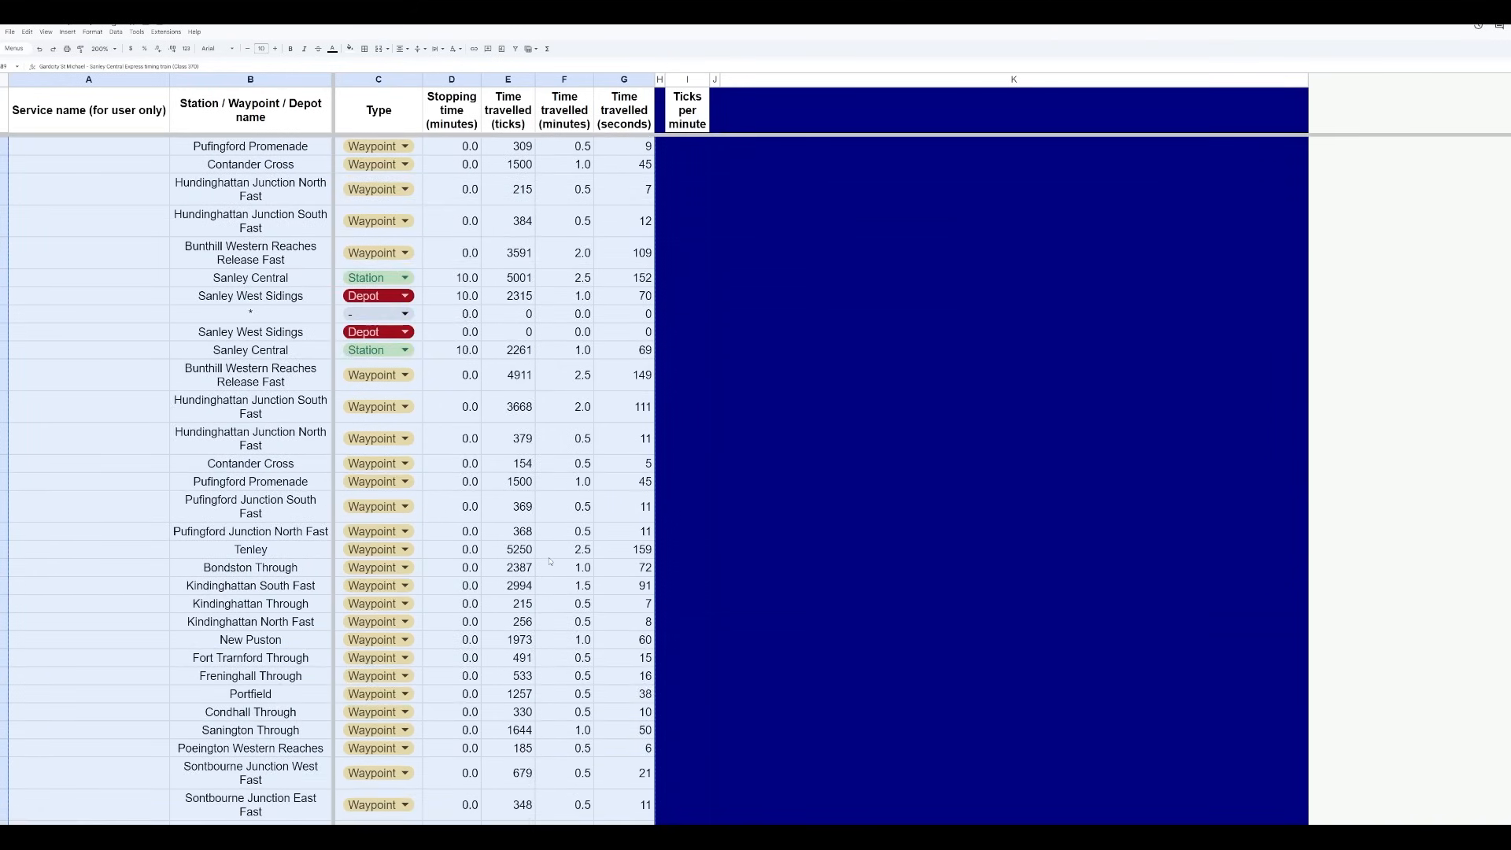
pyautogui.scroll(-15, 551, 561)
pyautogui.scroll(-20, 550, 561)
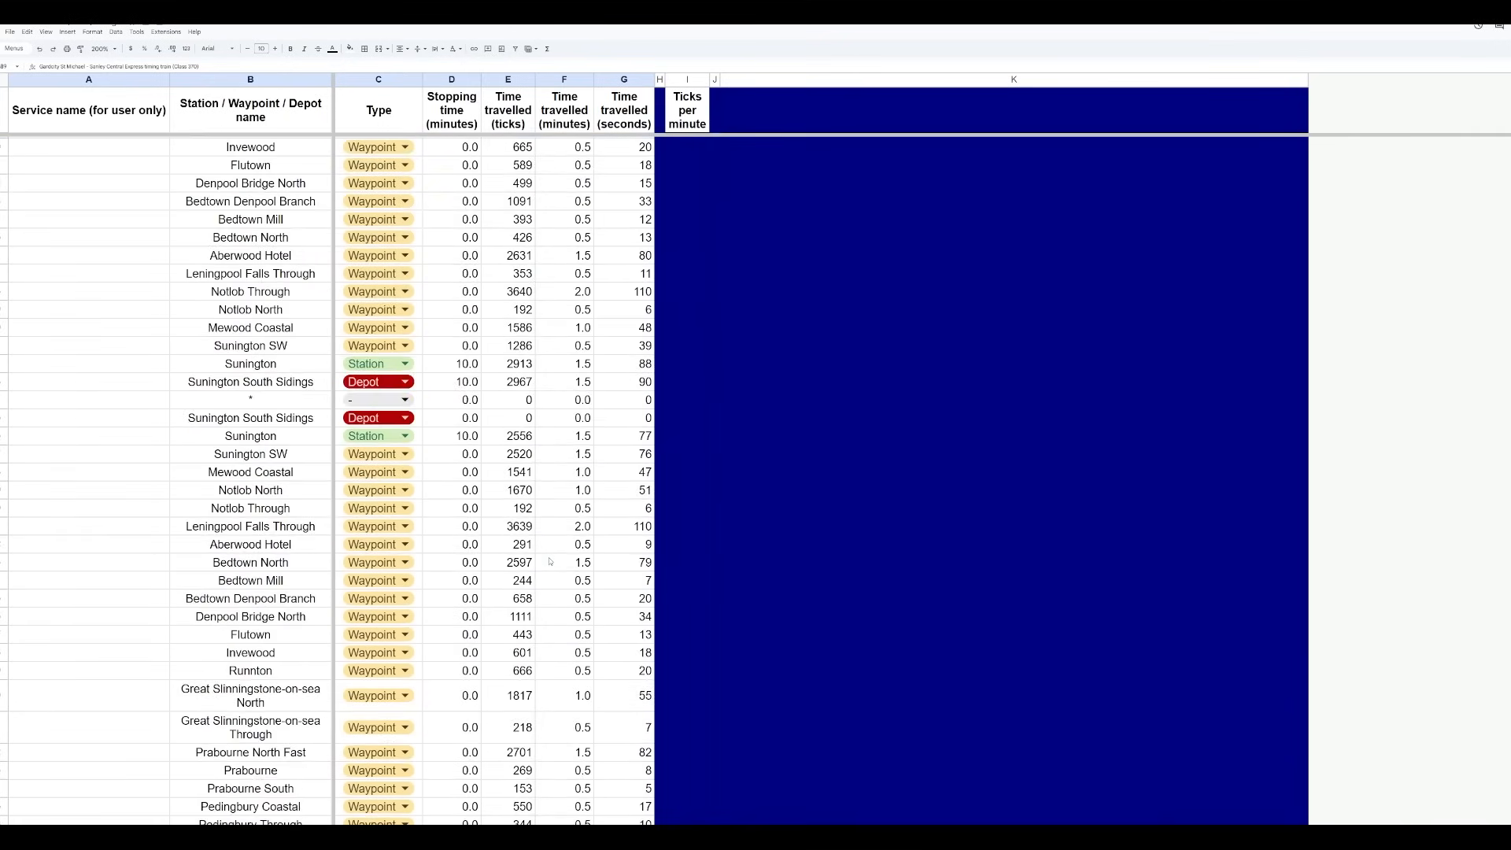
pyautogui.scroll(-20, 550, 561)
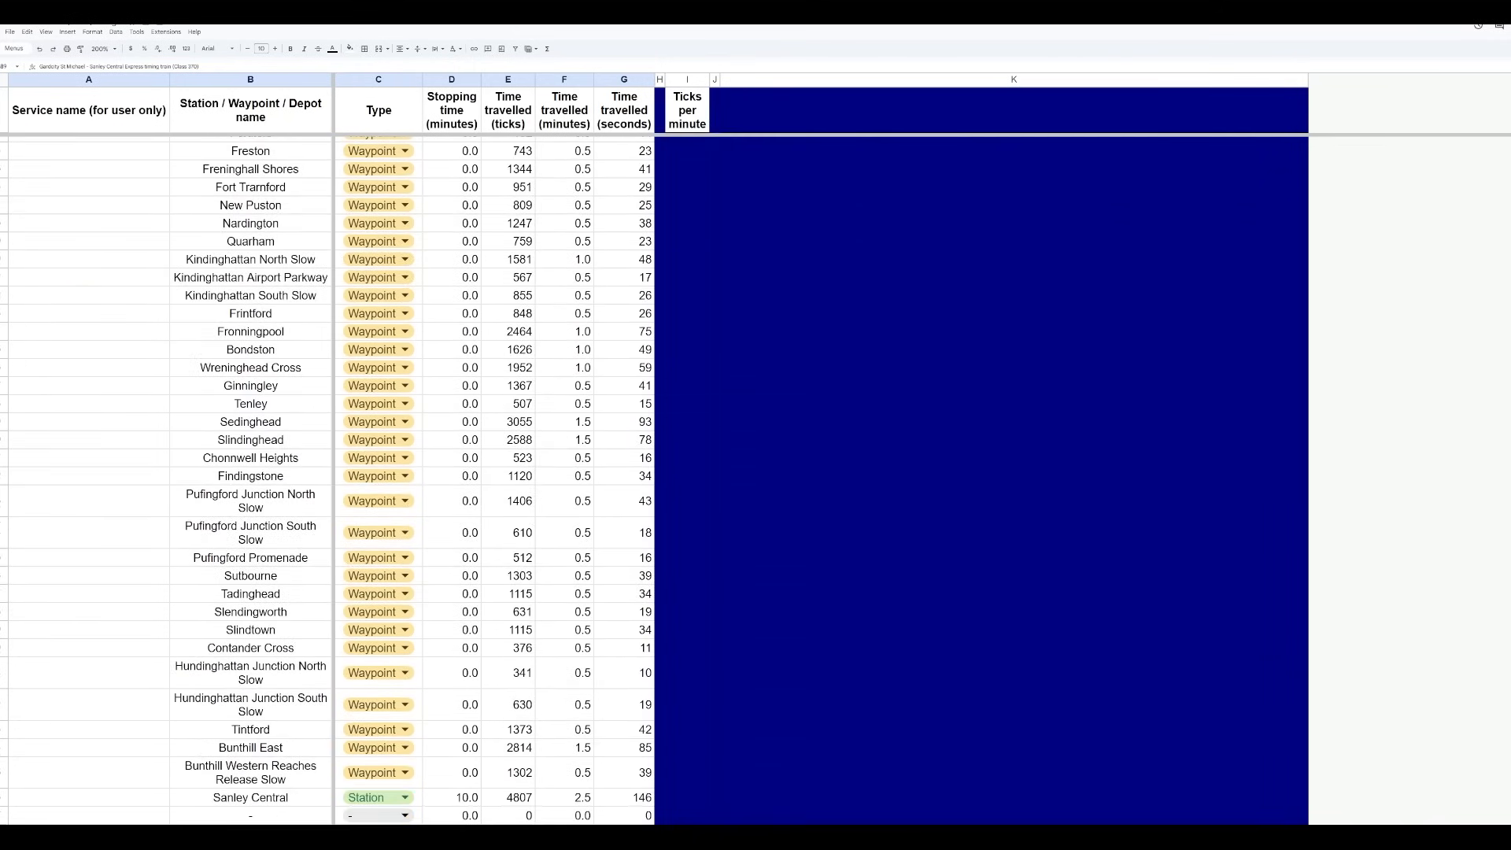
pyautogui.scroll(-10, 550, 561)
pyautogui.scroll(10, 153, 678)
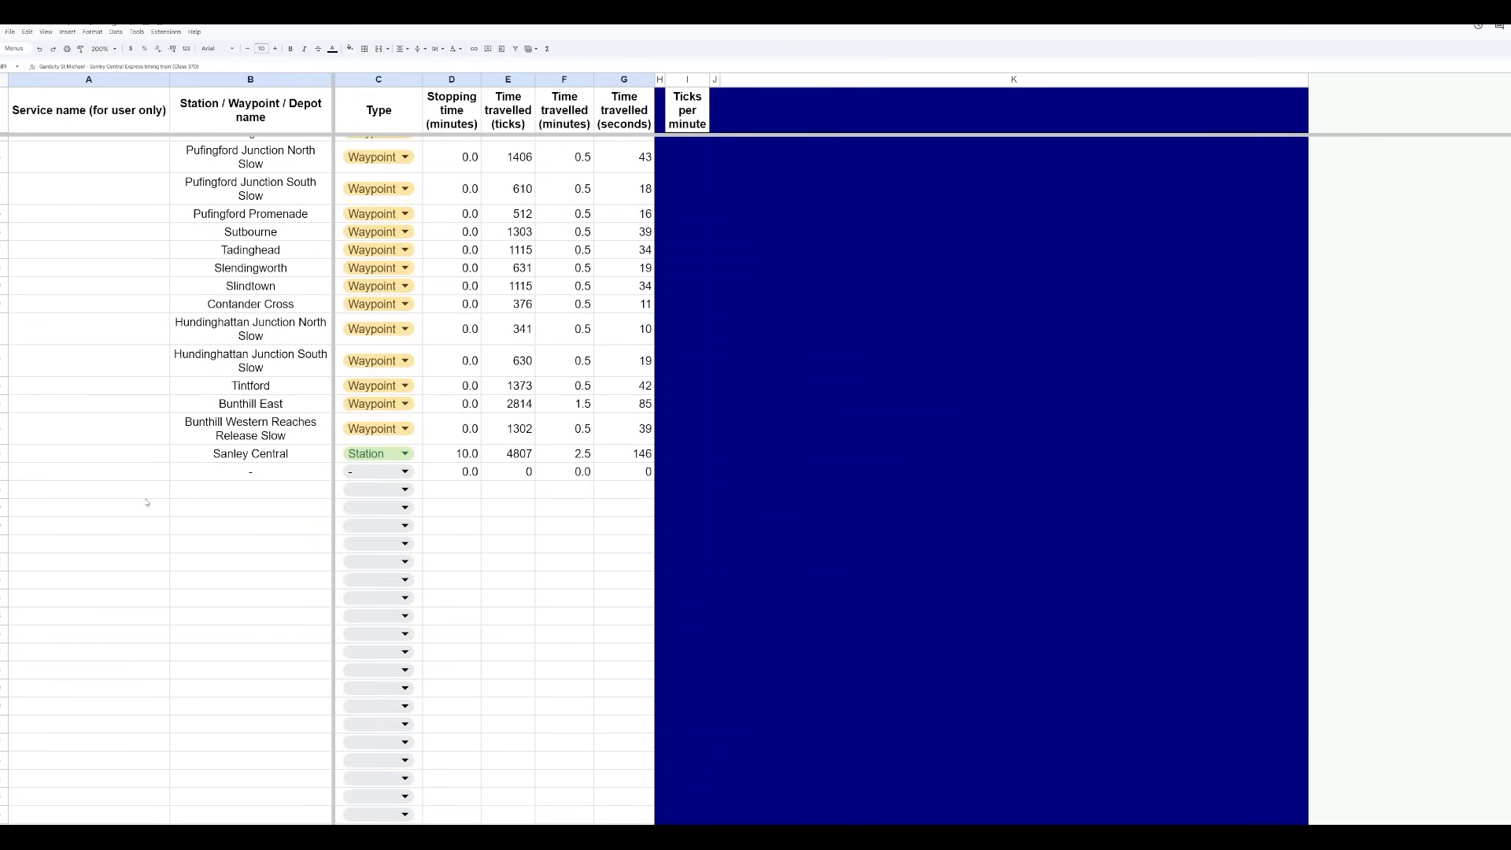
pyautogui.click(146, 496)
pyautogui.hotkey('ctrl', 'v')
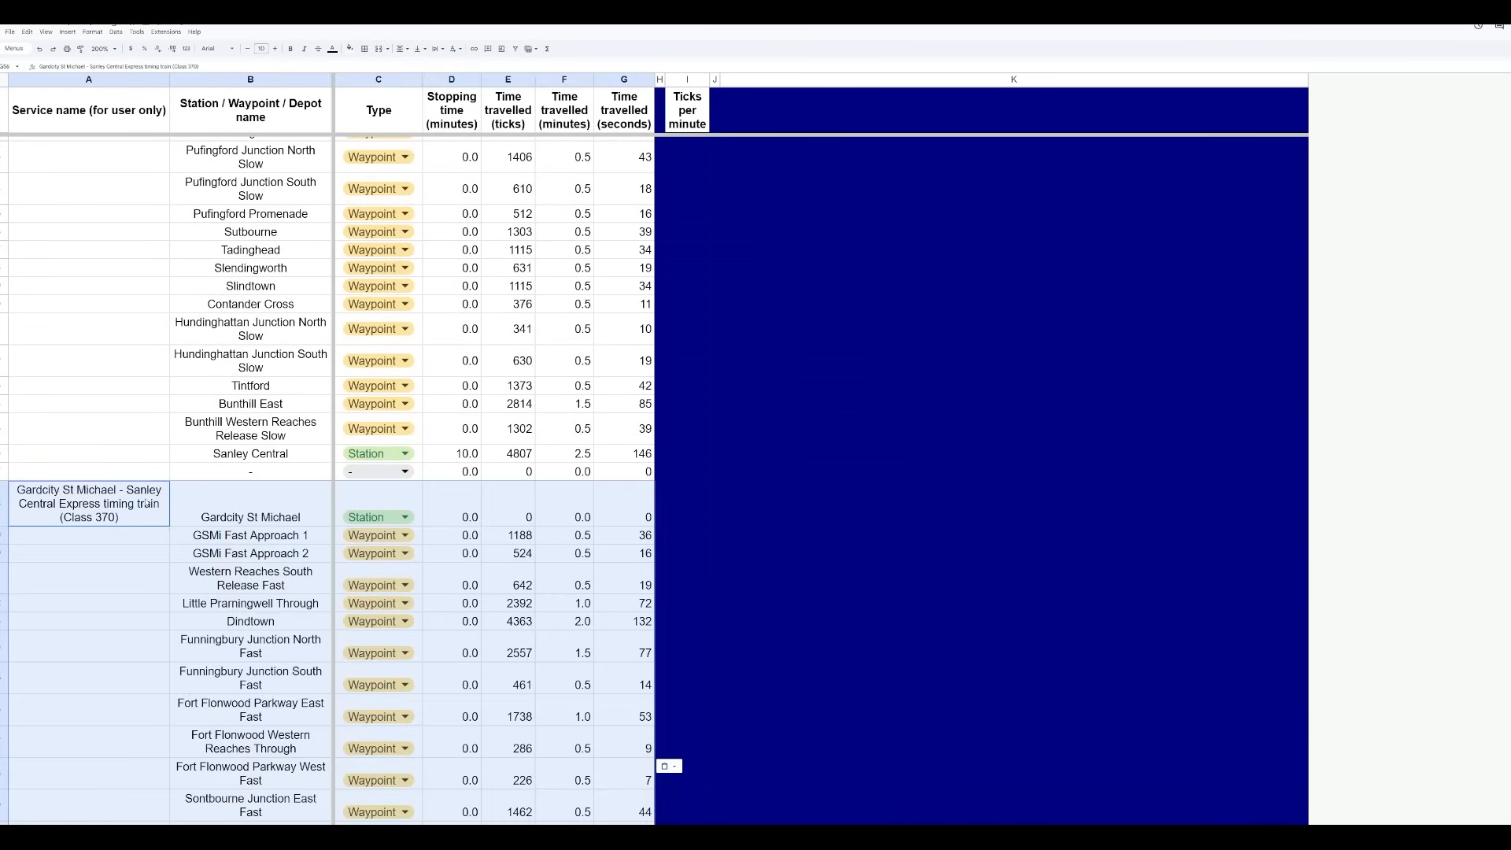
# Rename the pasted journey's service as "Gardcity St Michael - Sanley Central // Express (Class 370)"
pyautogui.doubleClick(157, 520)
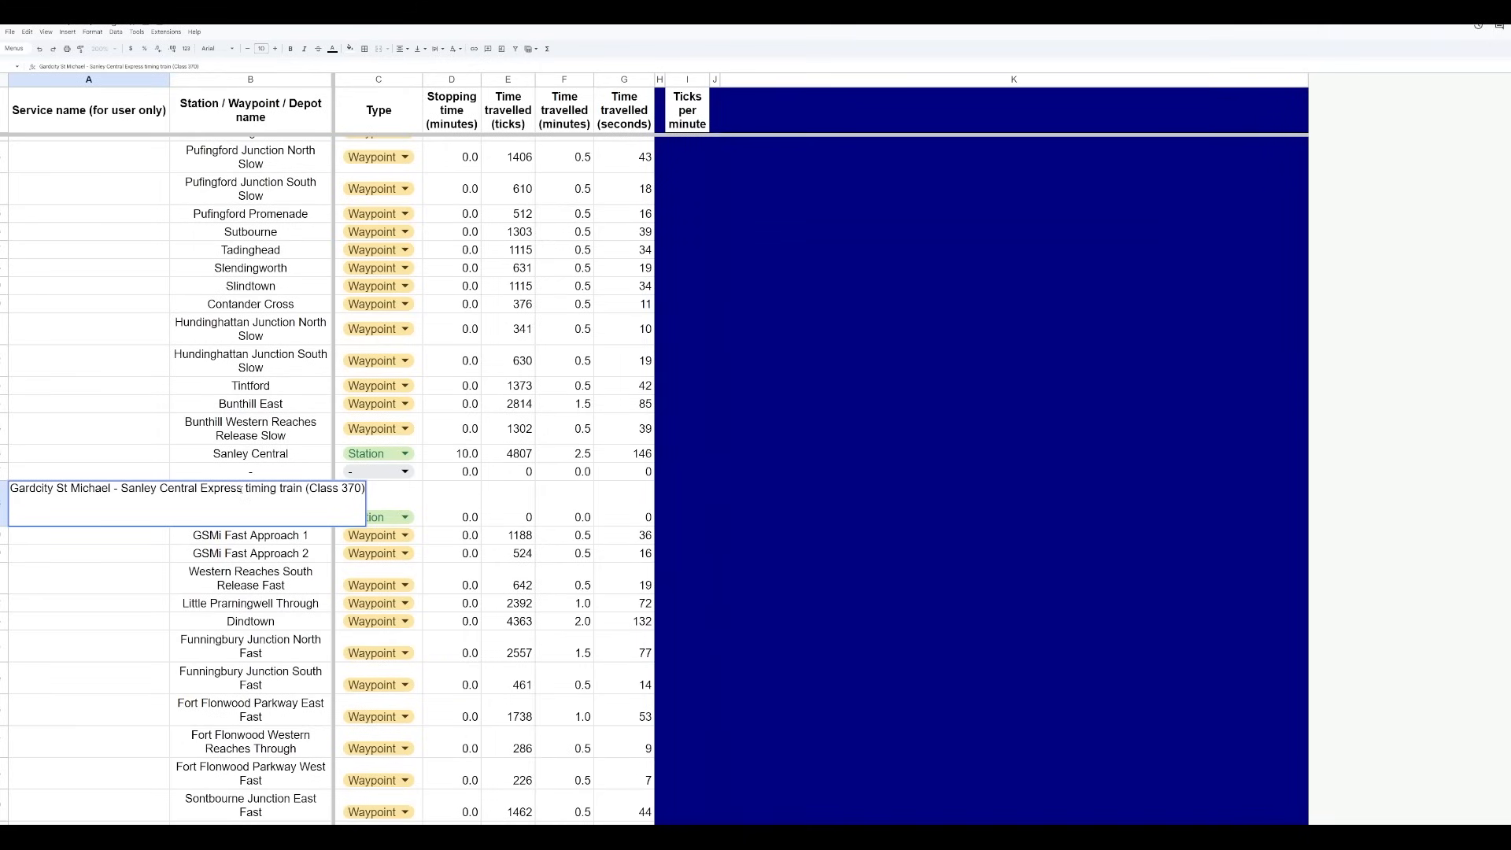
pyautogui.moveTo(241, 489); pyautogui.dragTo(305, 491)
pyautogui.press('BackSpace')
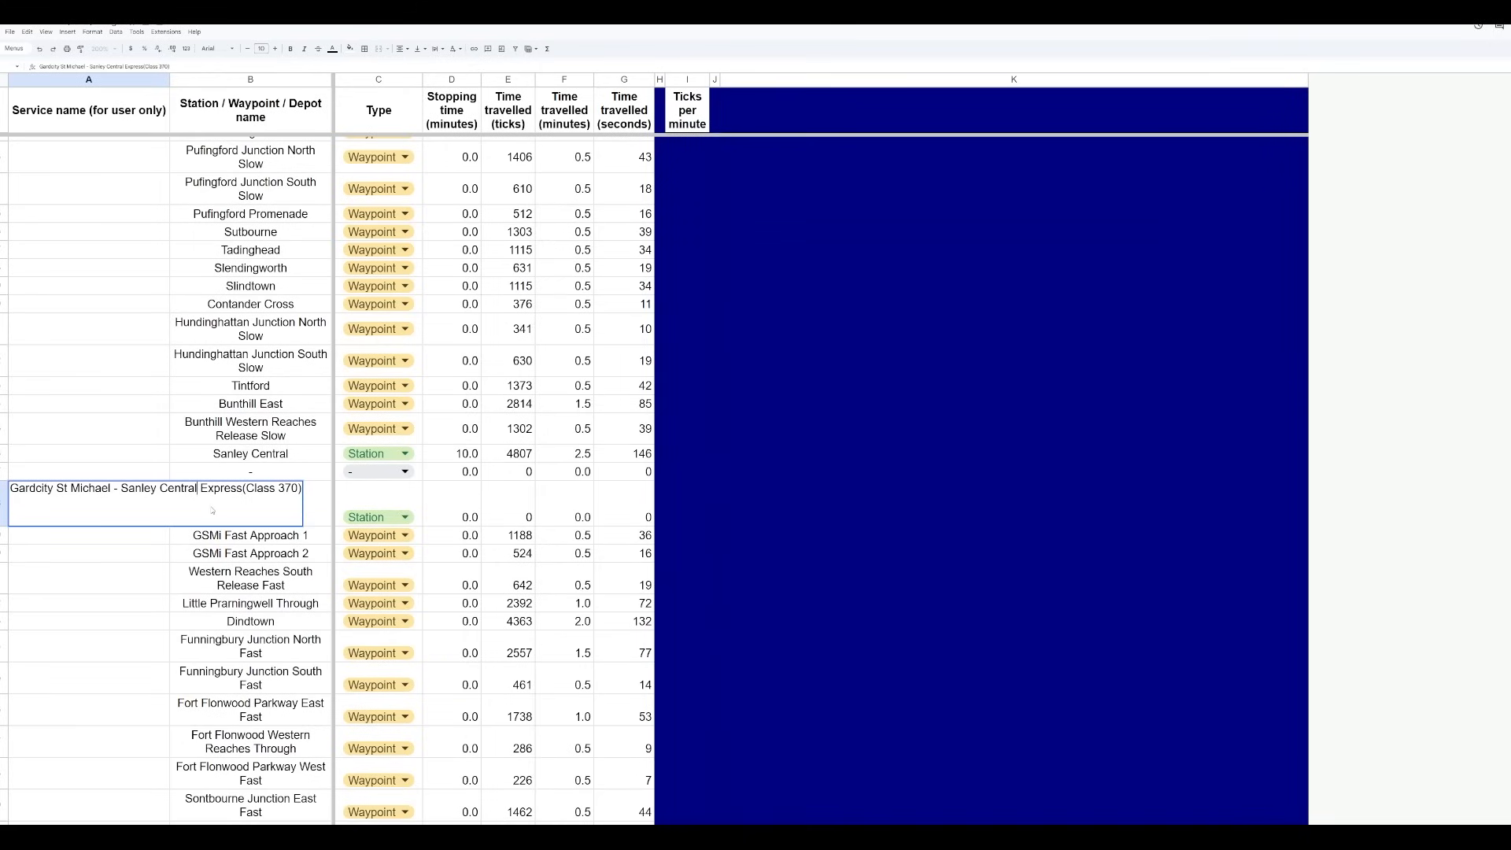
pyautogui.write('//')
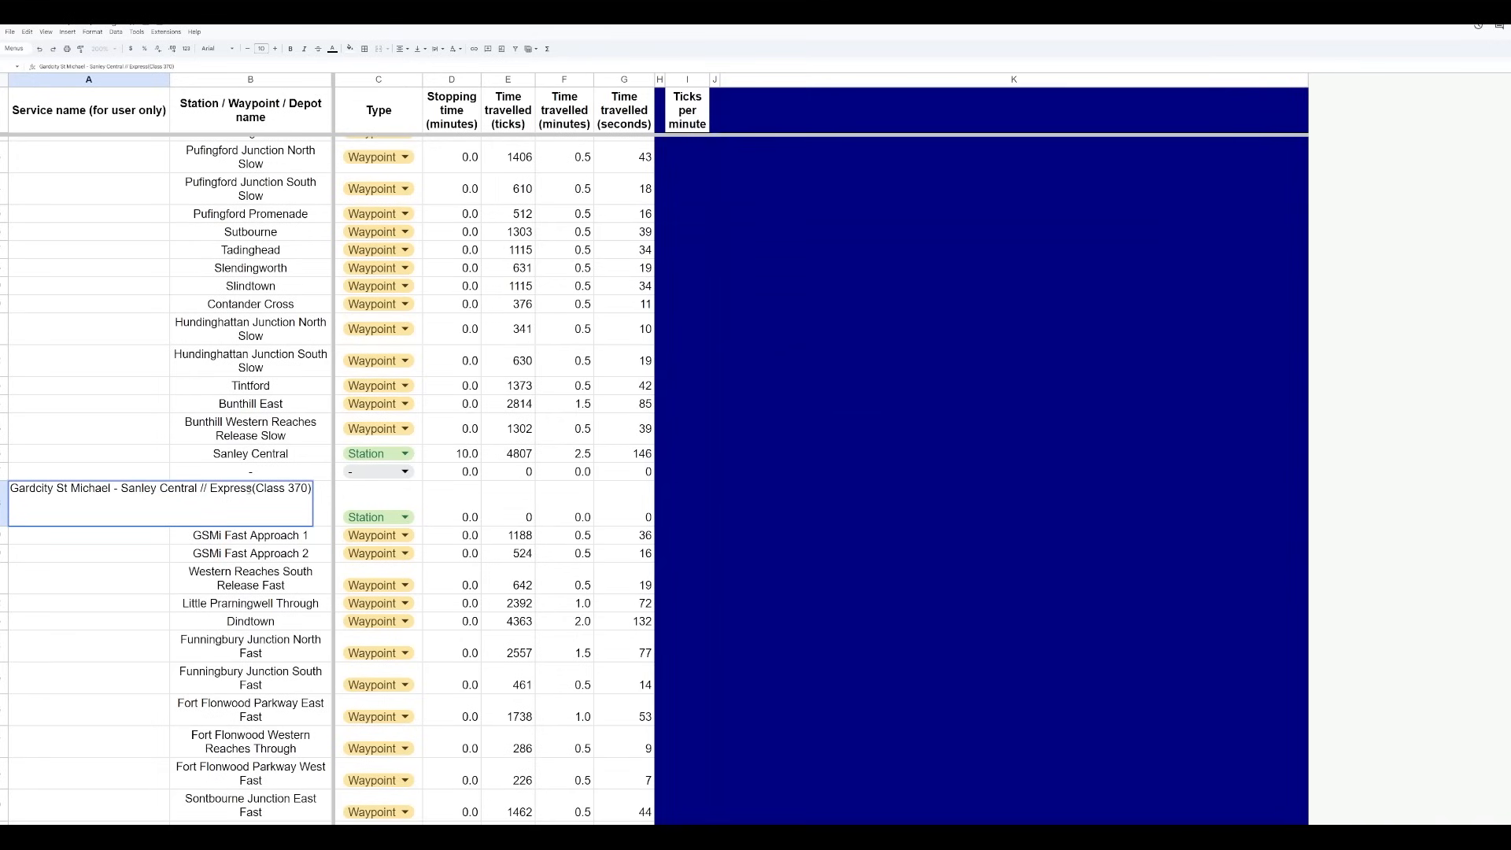
pyautogui.click(253, 488)
pyautogui.press('Return')
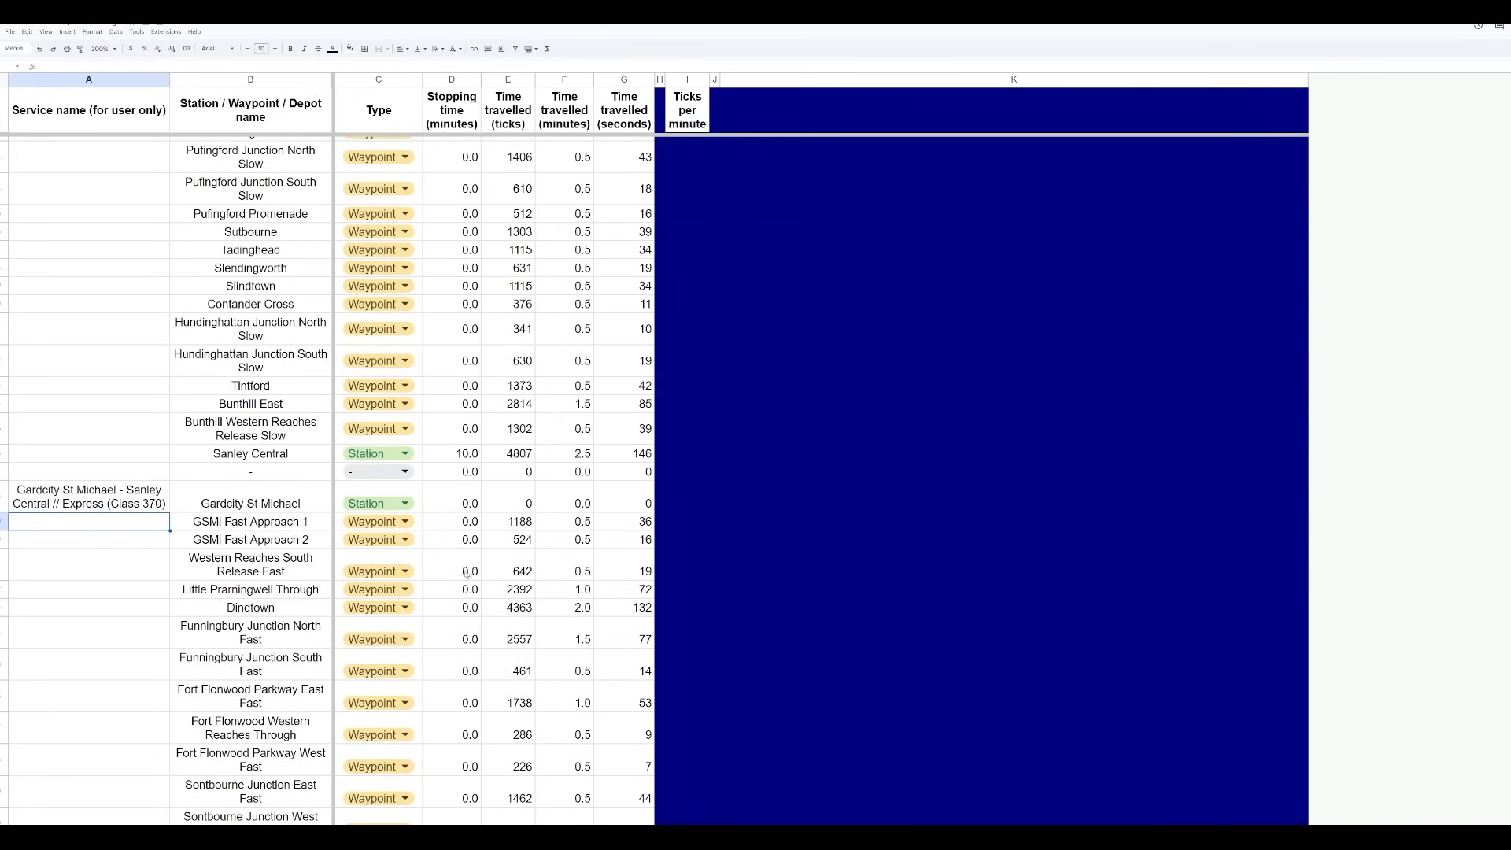
# Set the stopping time at Sanley West Sidings to 60 minutes in the pasted journey's outward leg
pyautogui.scroll(-7, 467, 575)
pyautogui.scroll(-1, 479, 577)
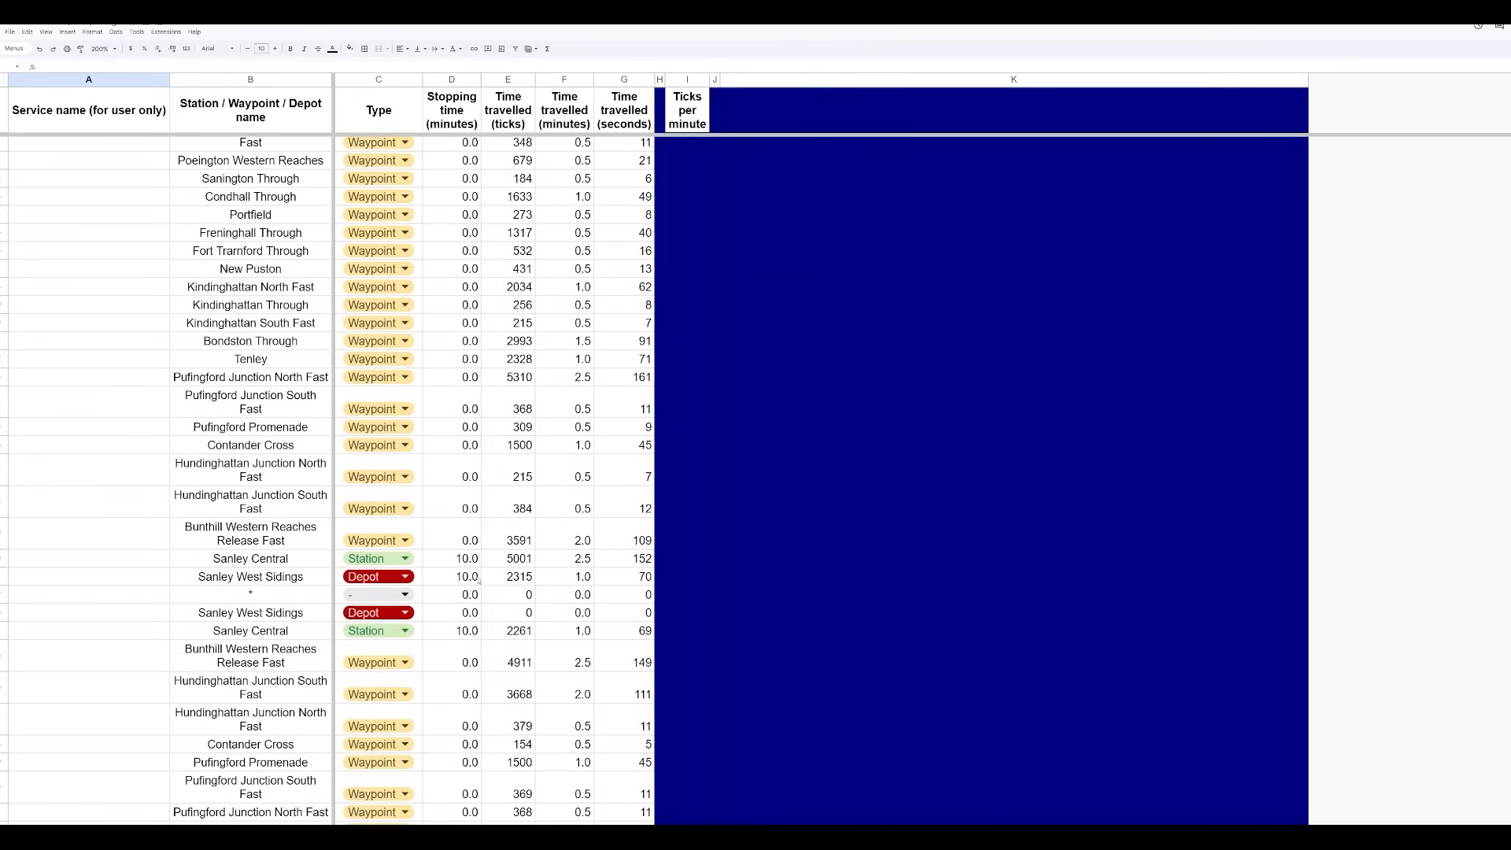
pyautogui.click(466, 579)
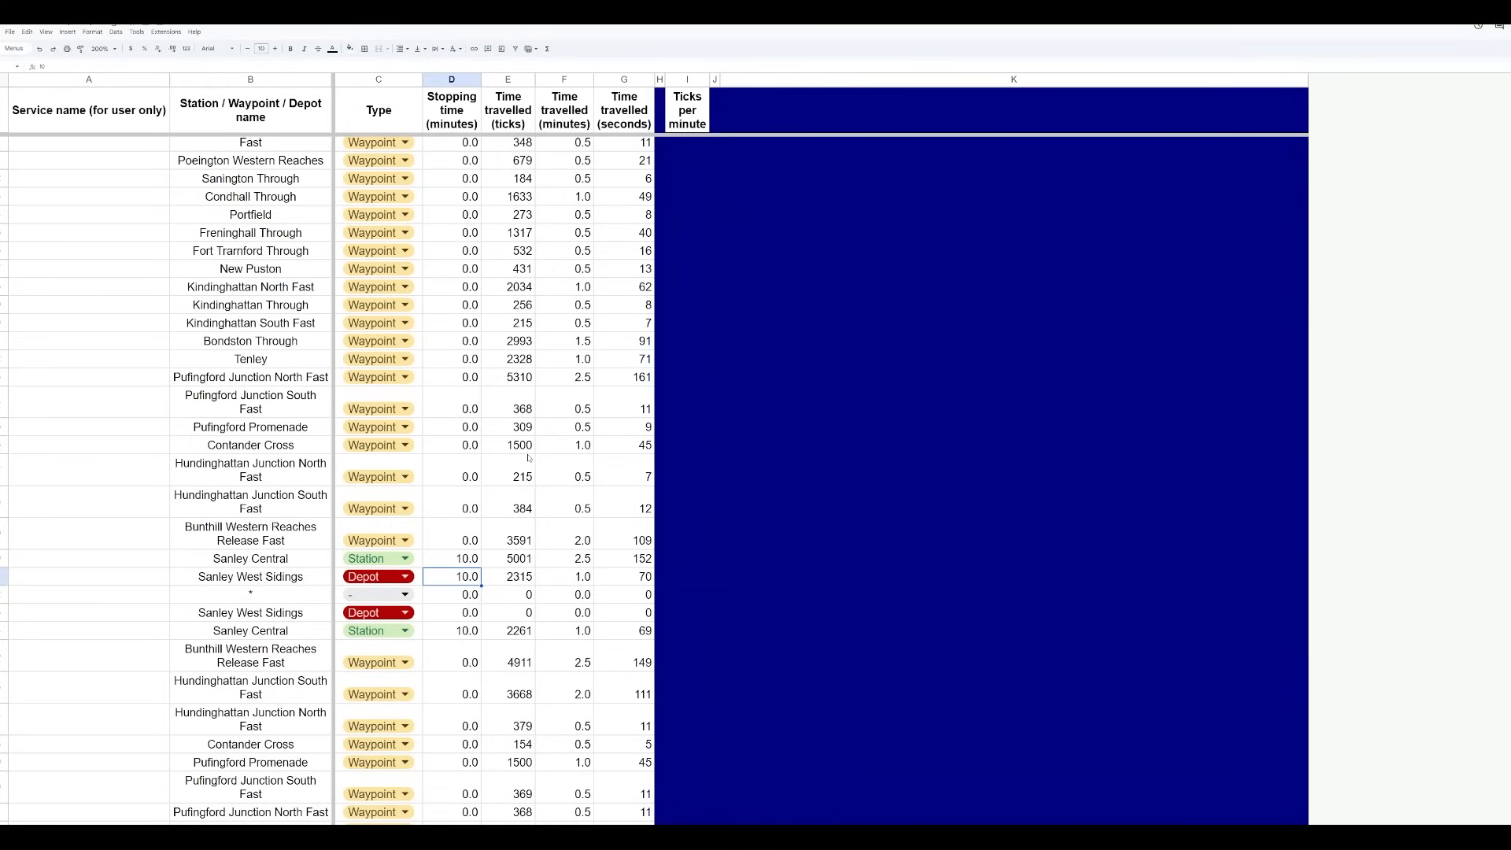
pyautogui.write('60')
pyautogui.press('Return')
pyautogui.click(471, 559)
# Check the end of the pasted journey and look back through the timing journeys up to the instructions at the top
pyautogui.scroll(-20, 528, 536)
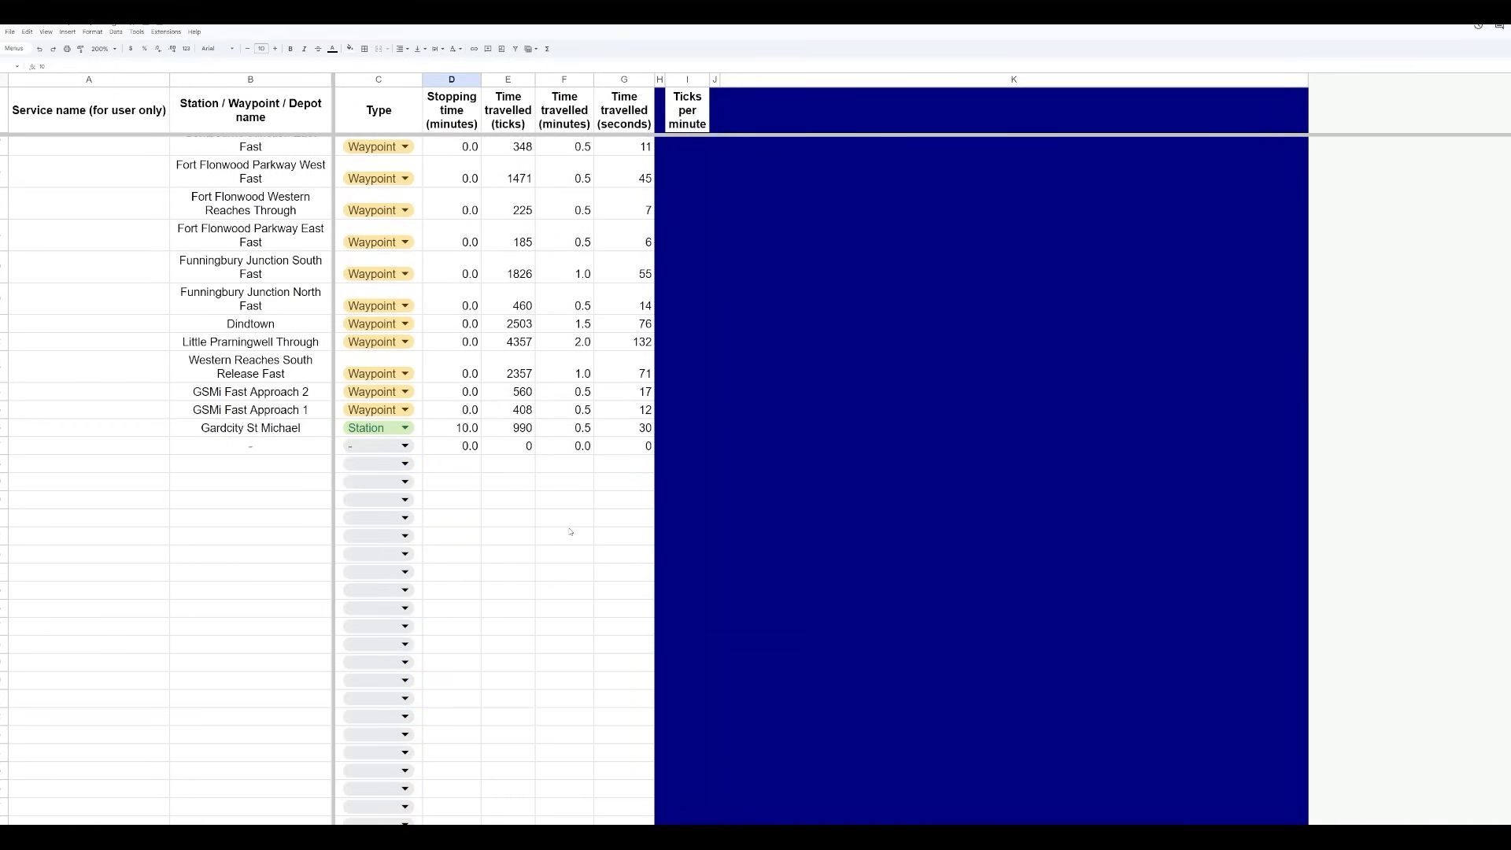
pyautogui.scroll(3, 570, 531)
pyautogui.scroll(15, 572, 538)
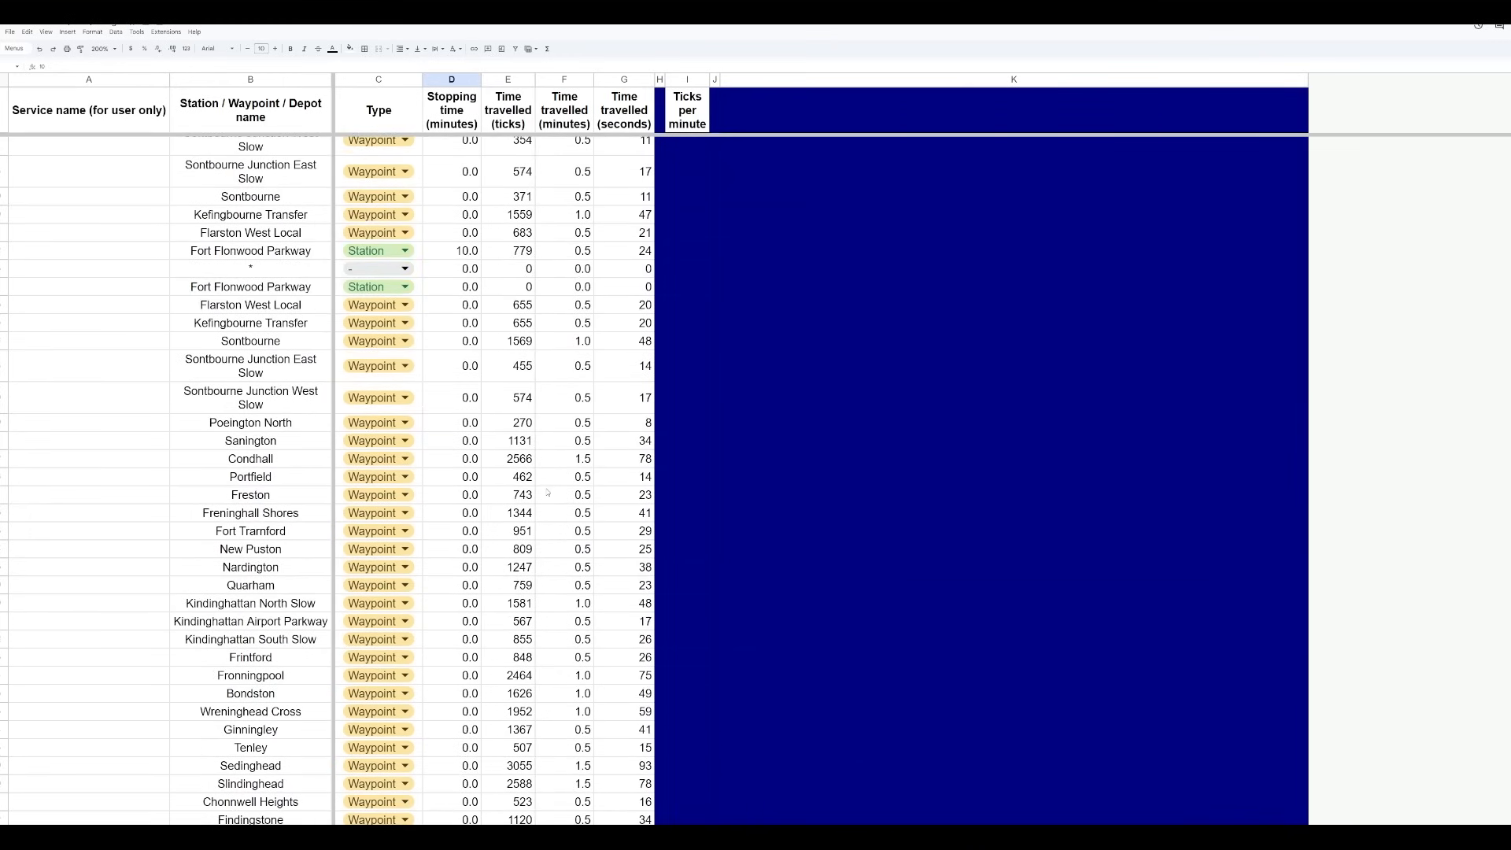
pyautogui.scroll(15, 548, 493)
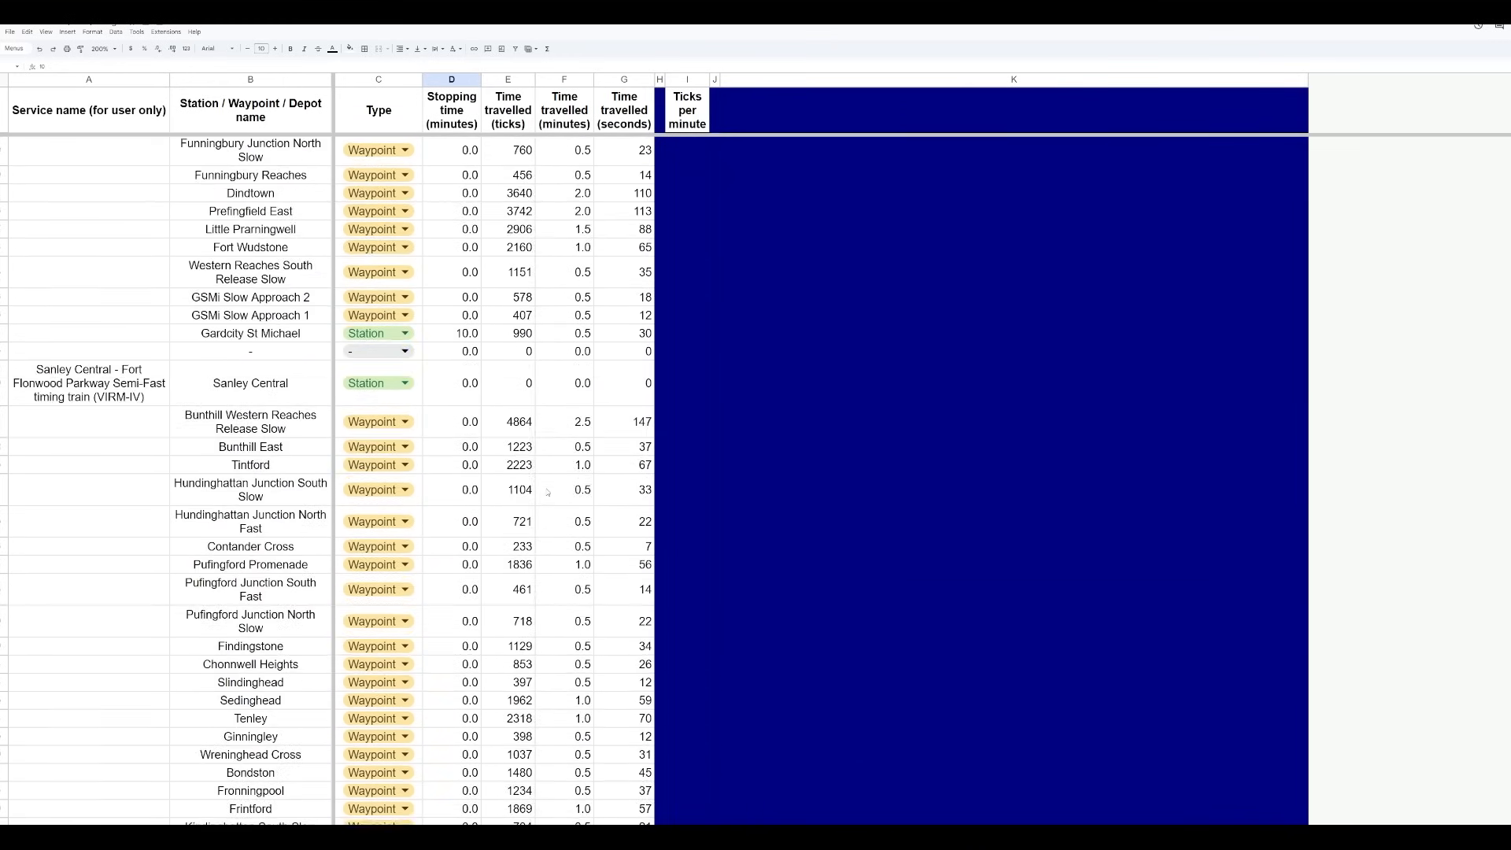
pyautogui.scroll(5, 548, 493)
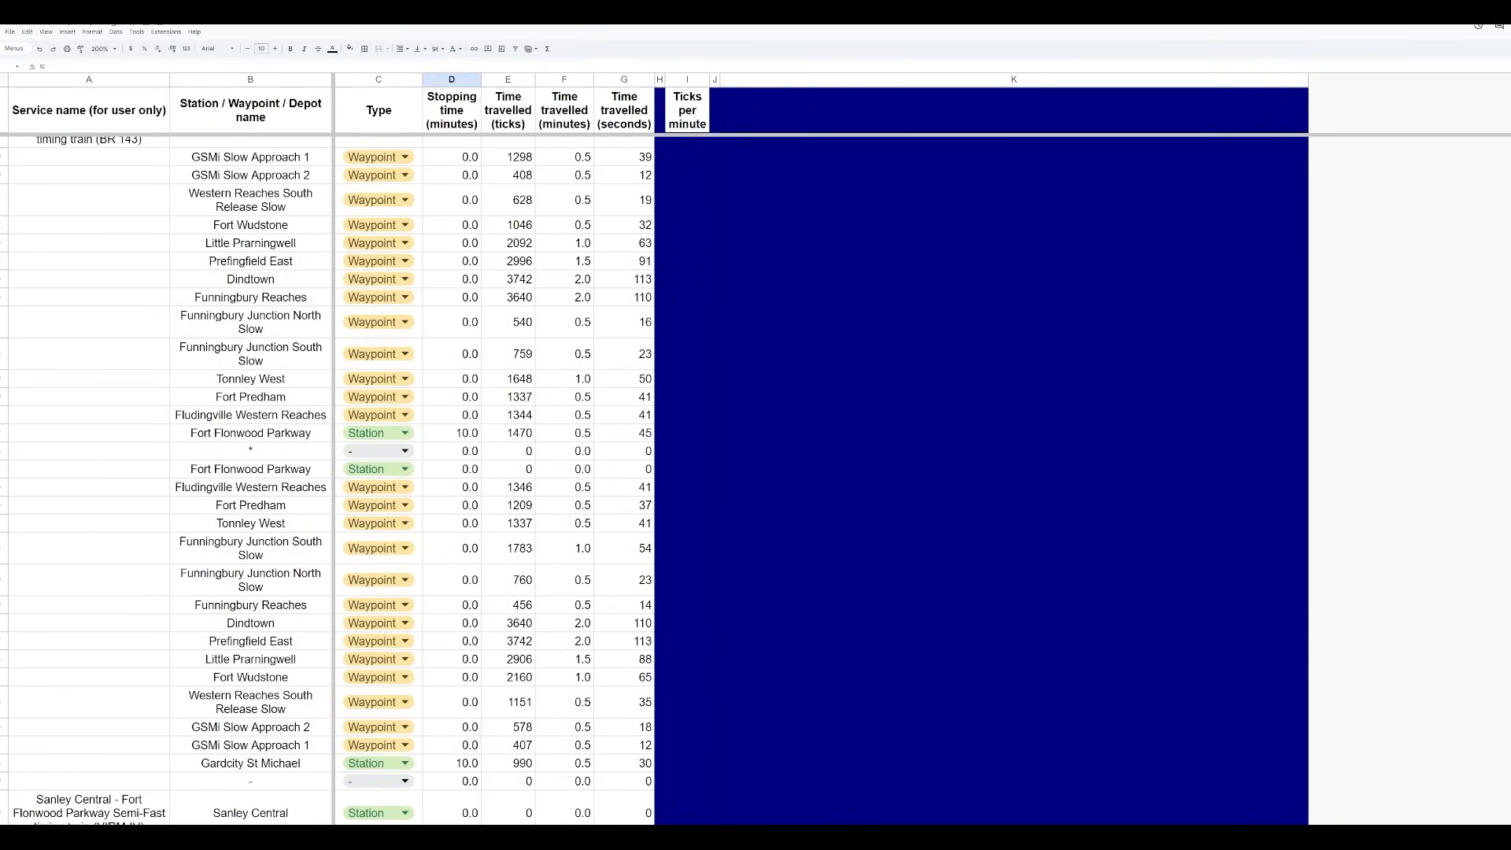
pyautogui.click(613, 524)
pyautogui.scroll(7, 611, 560)
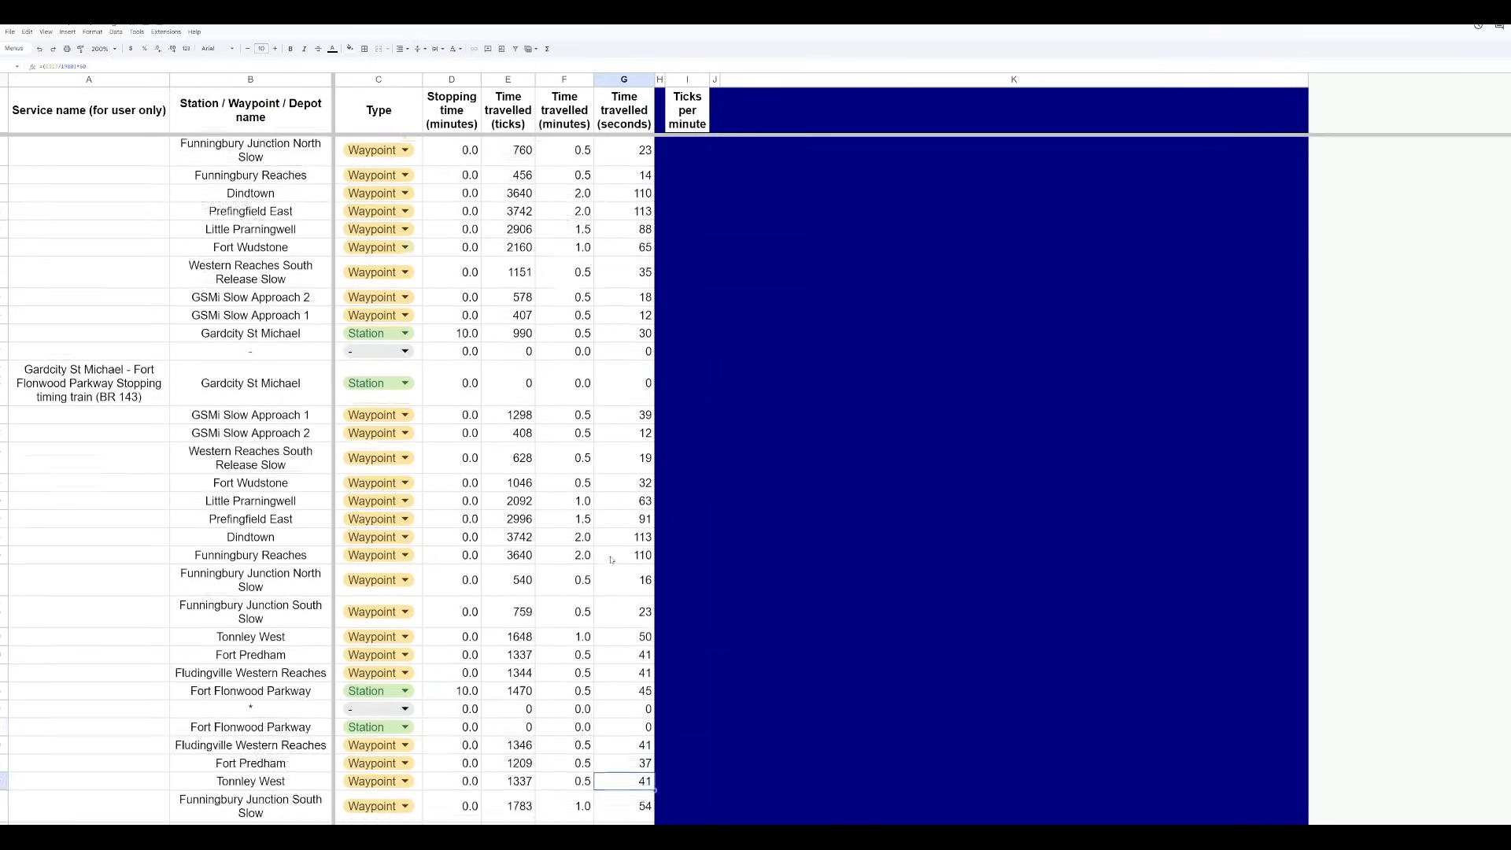
pyautogui.scroll(5, 509, 470)
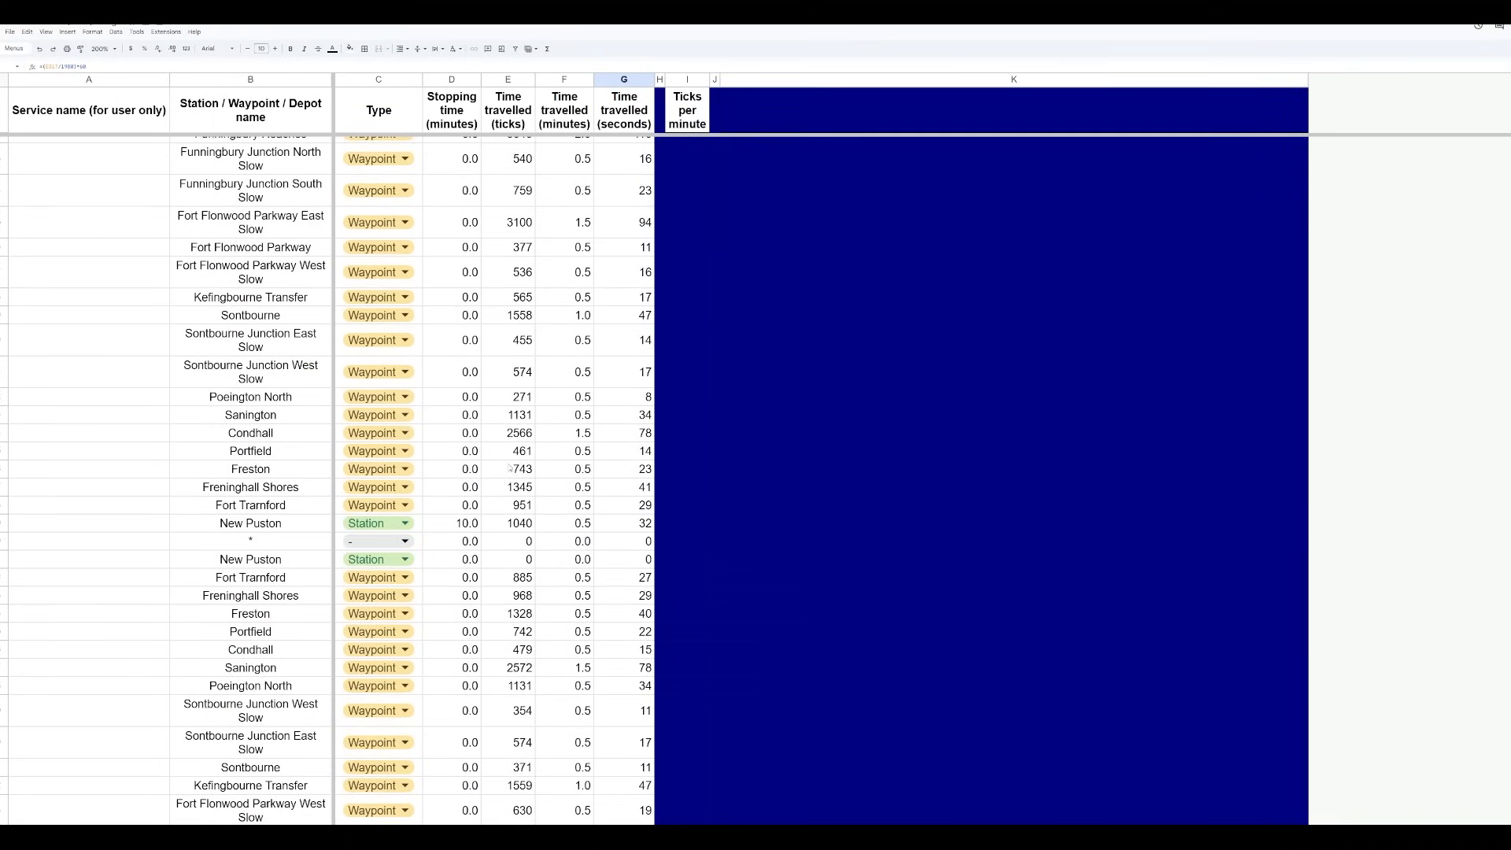
pyautogui.scroll(4, 499, 420)
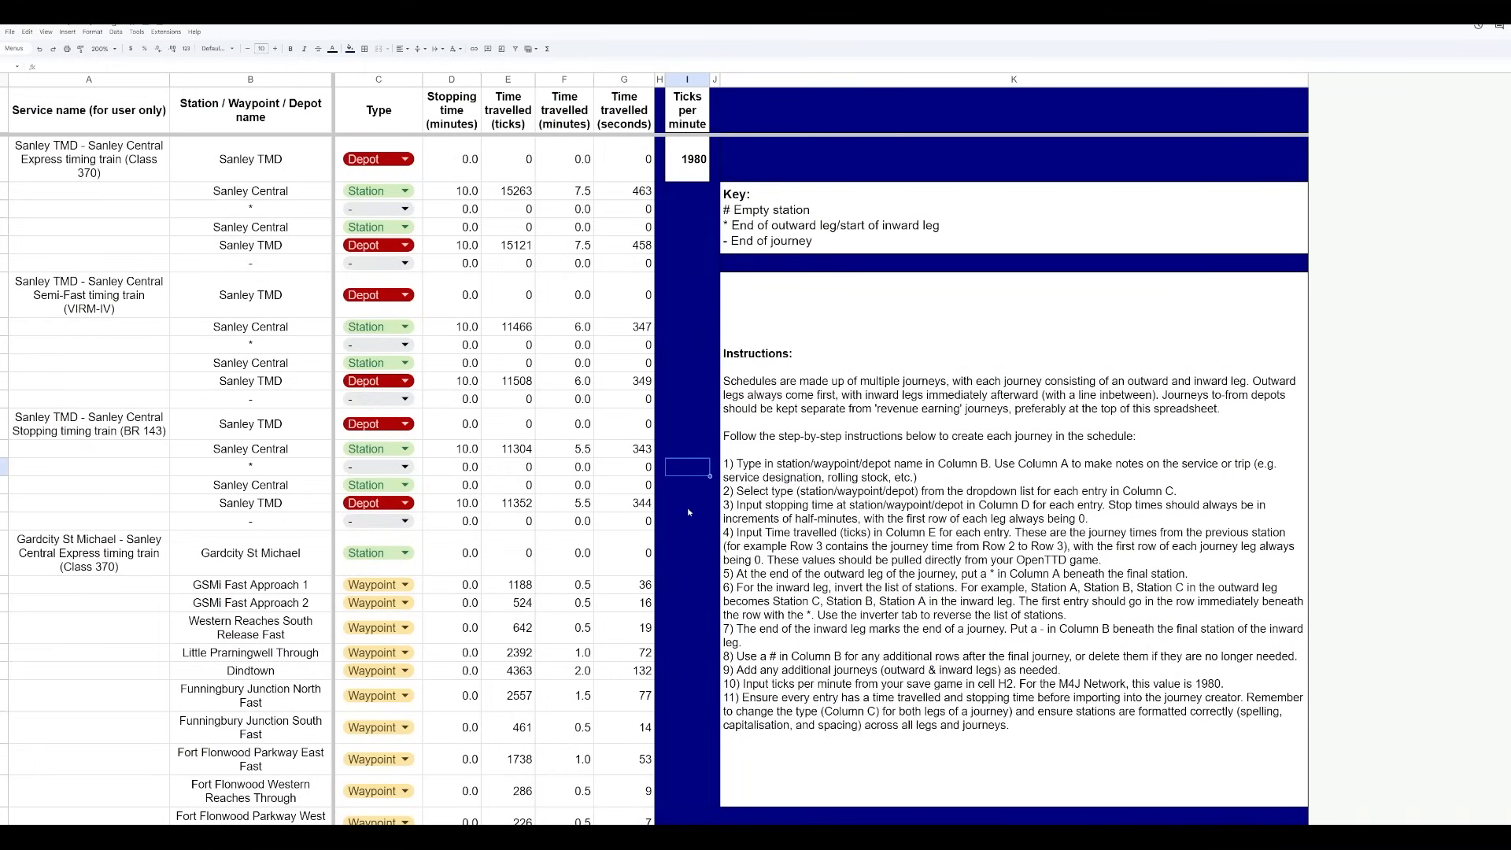
# Look down the sheet from the timing journeys through the Express, Semi-Fast and Stopping service journeys to the last one
pyautogui.scroll(-5, 689, 512)
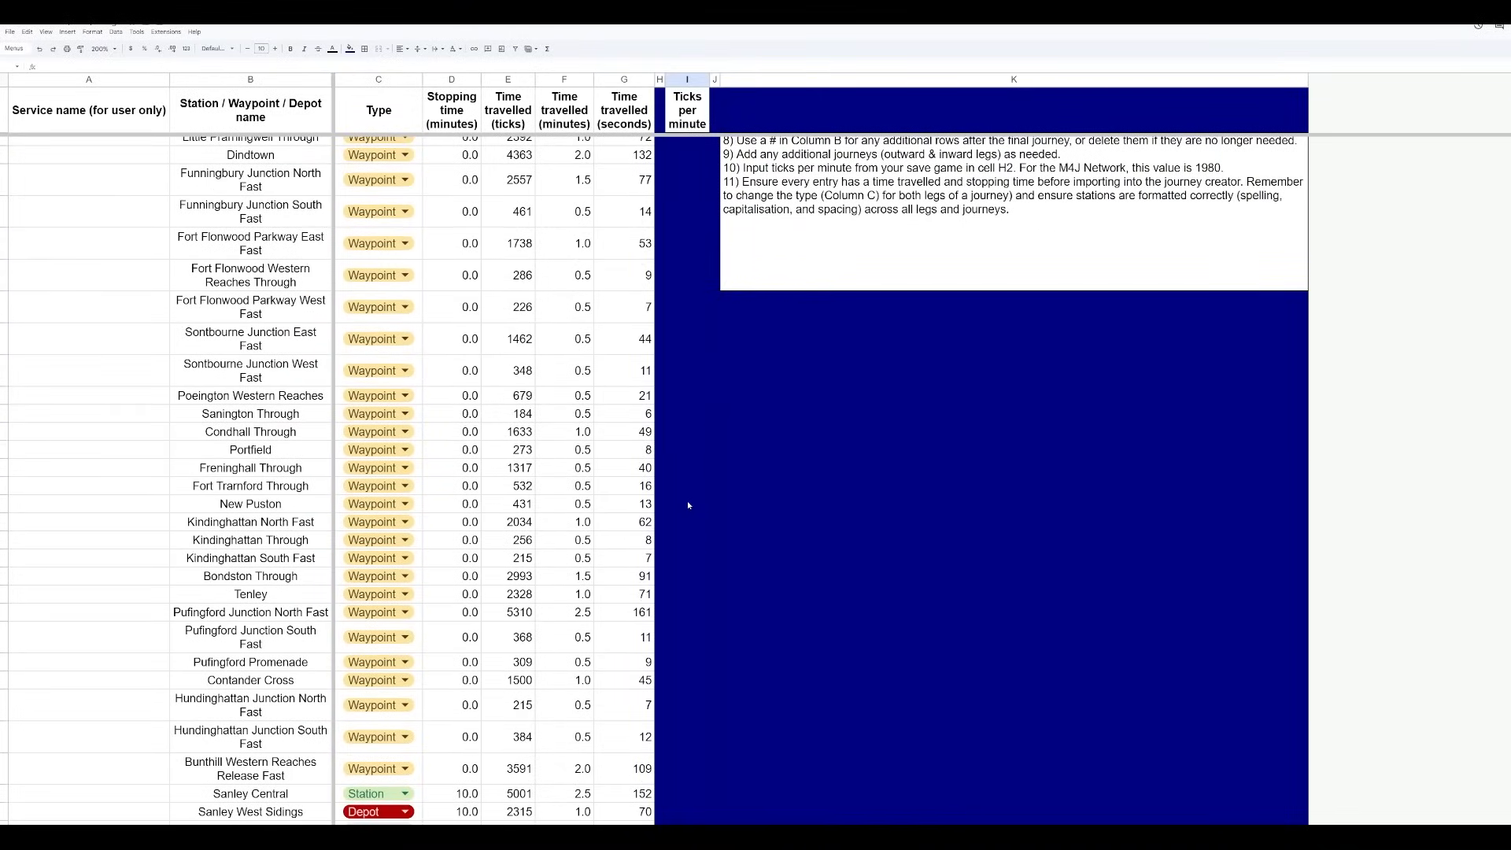
pyautogui.scroll(-10, 688, 503)
pyautogui.scroll(-15, 688, 505)
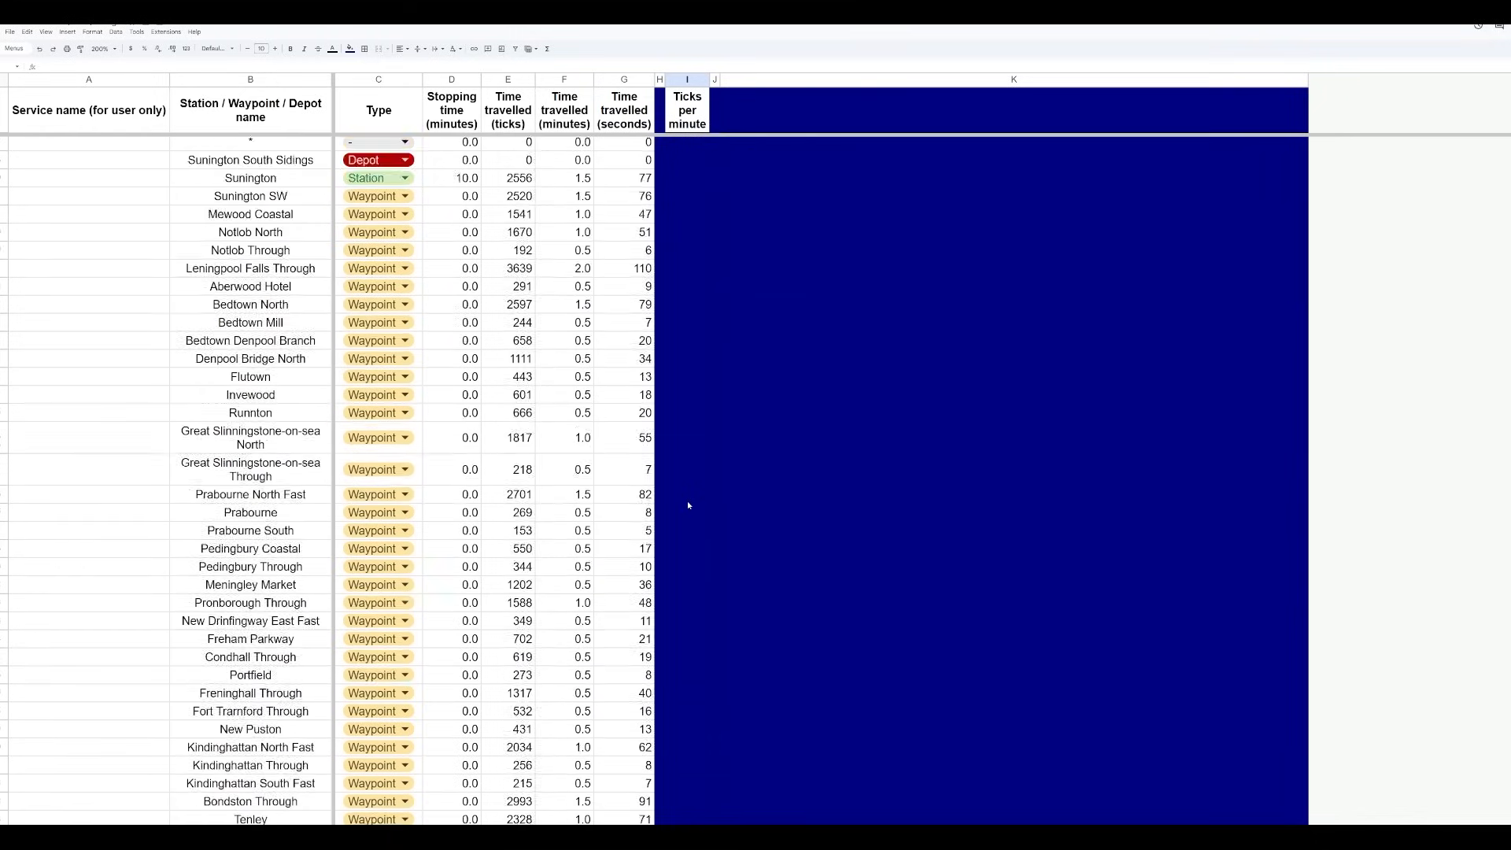
pyautogui.scroll(-15, 688, 504)
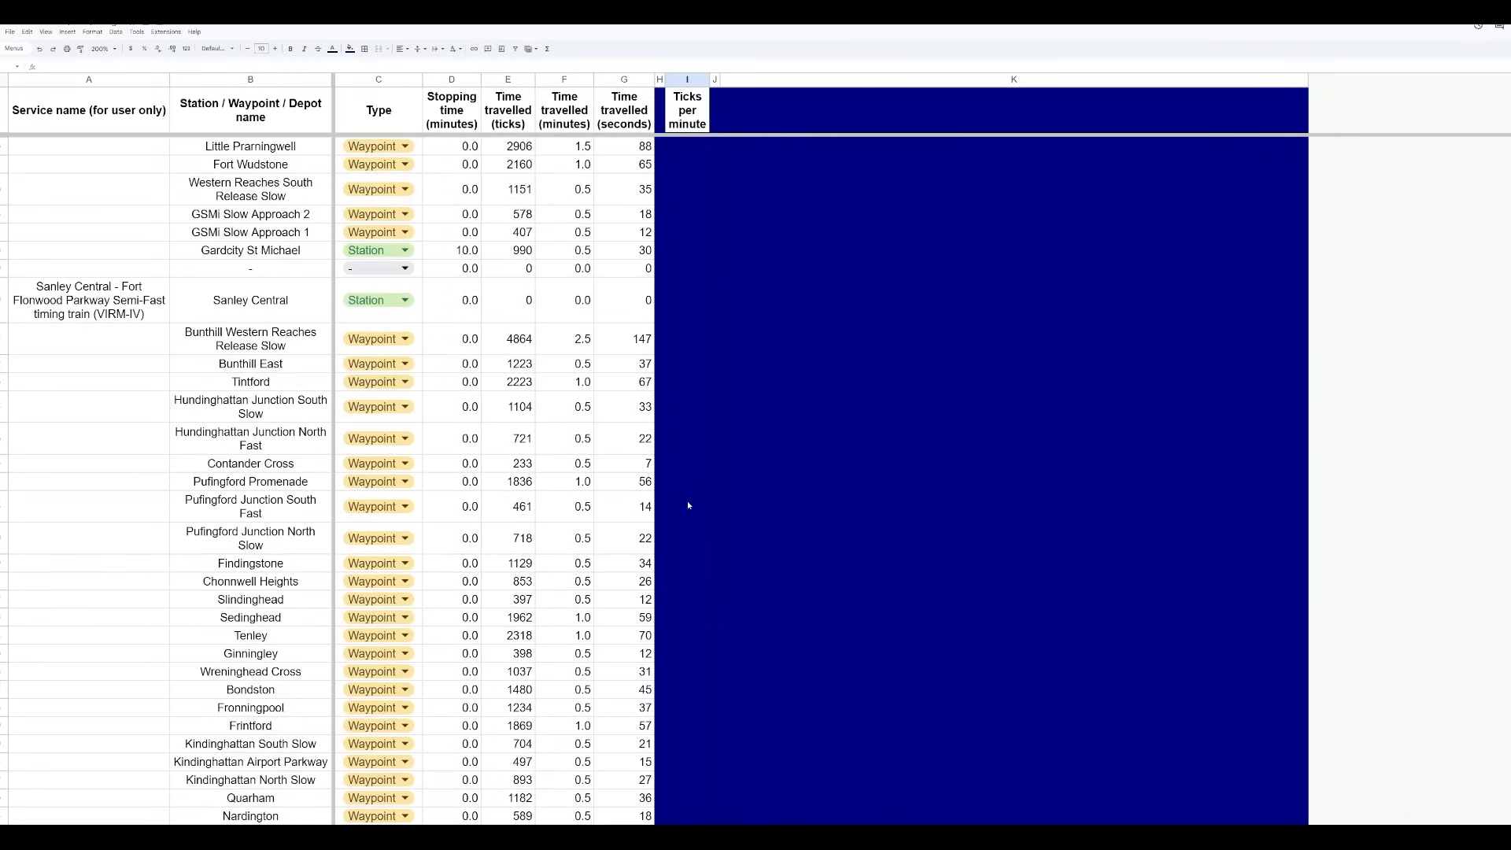
pyautogui.scroll(-15, 688, 505)
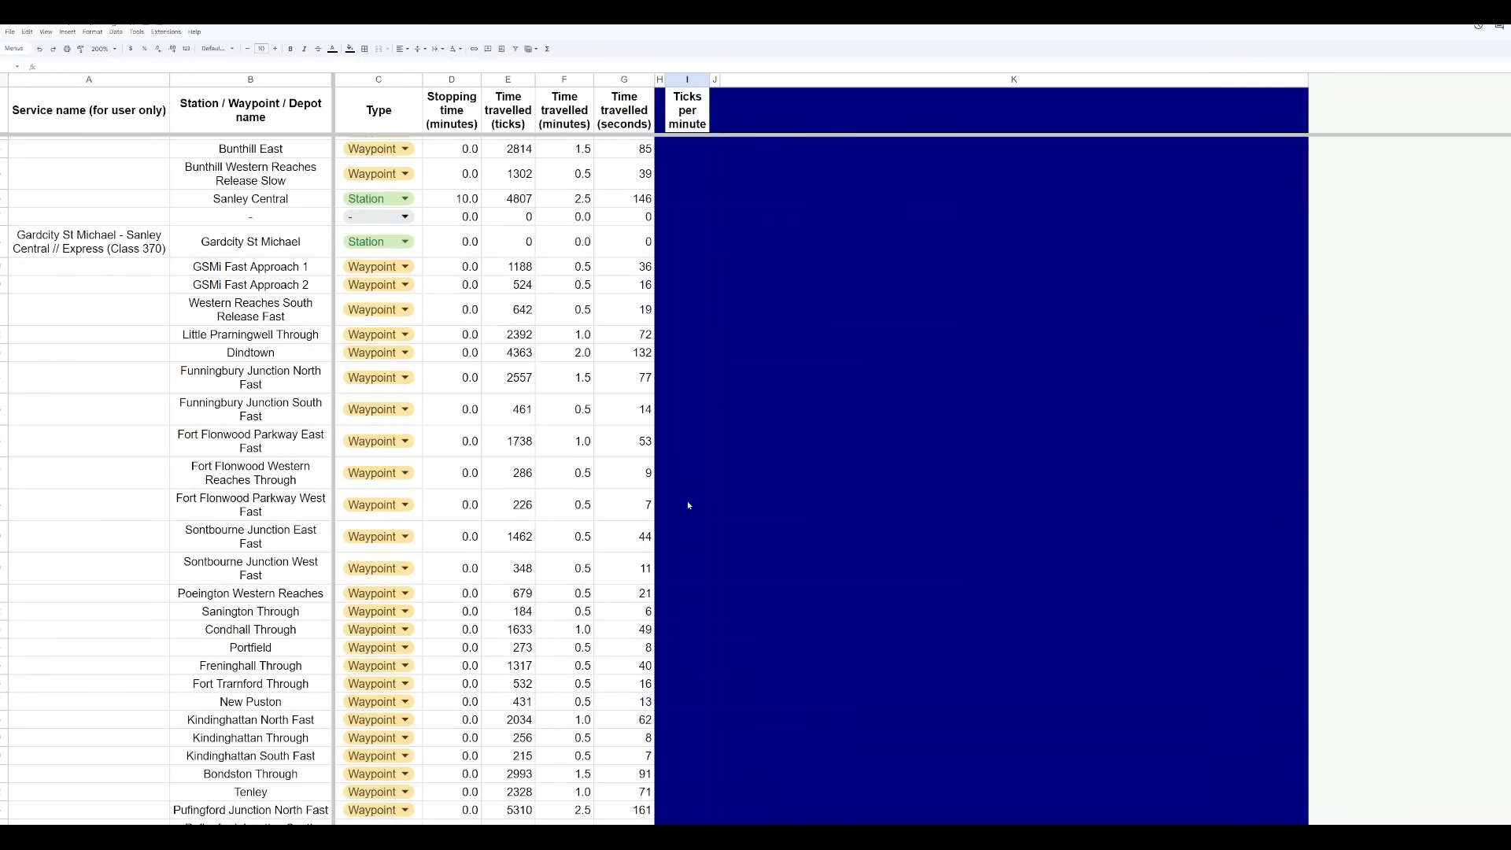
pyautogui.scroll(-15, 687, 505)
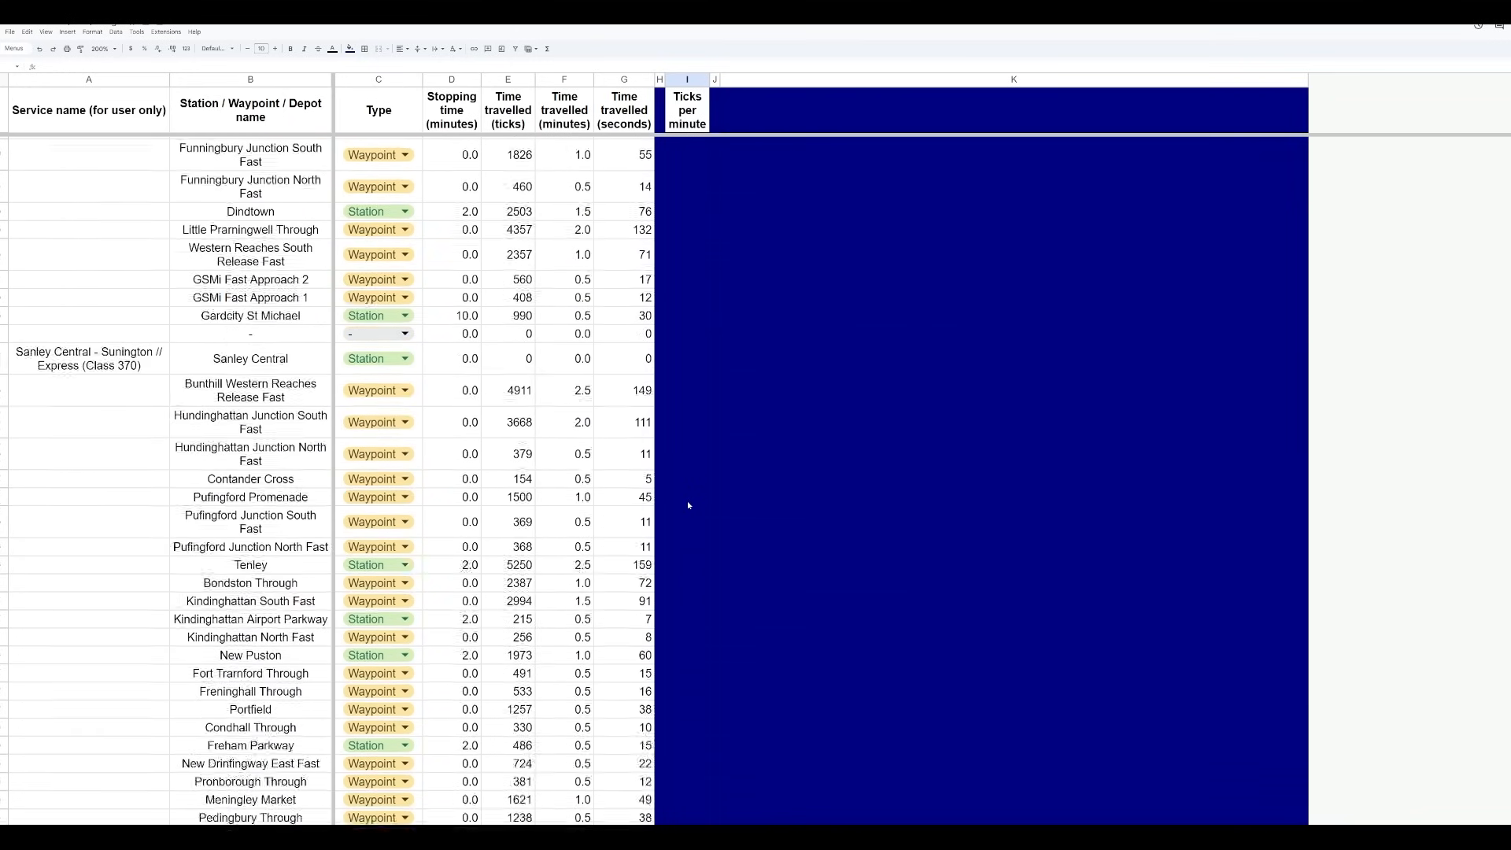
pyautogui.scroll(-15, 688, 505)
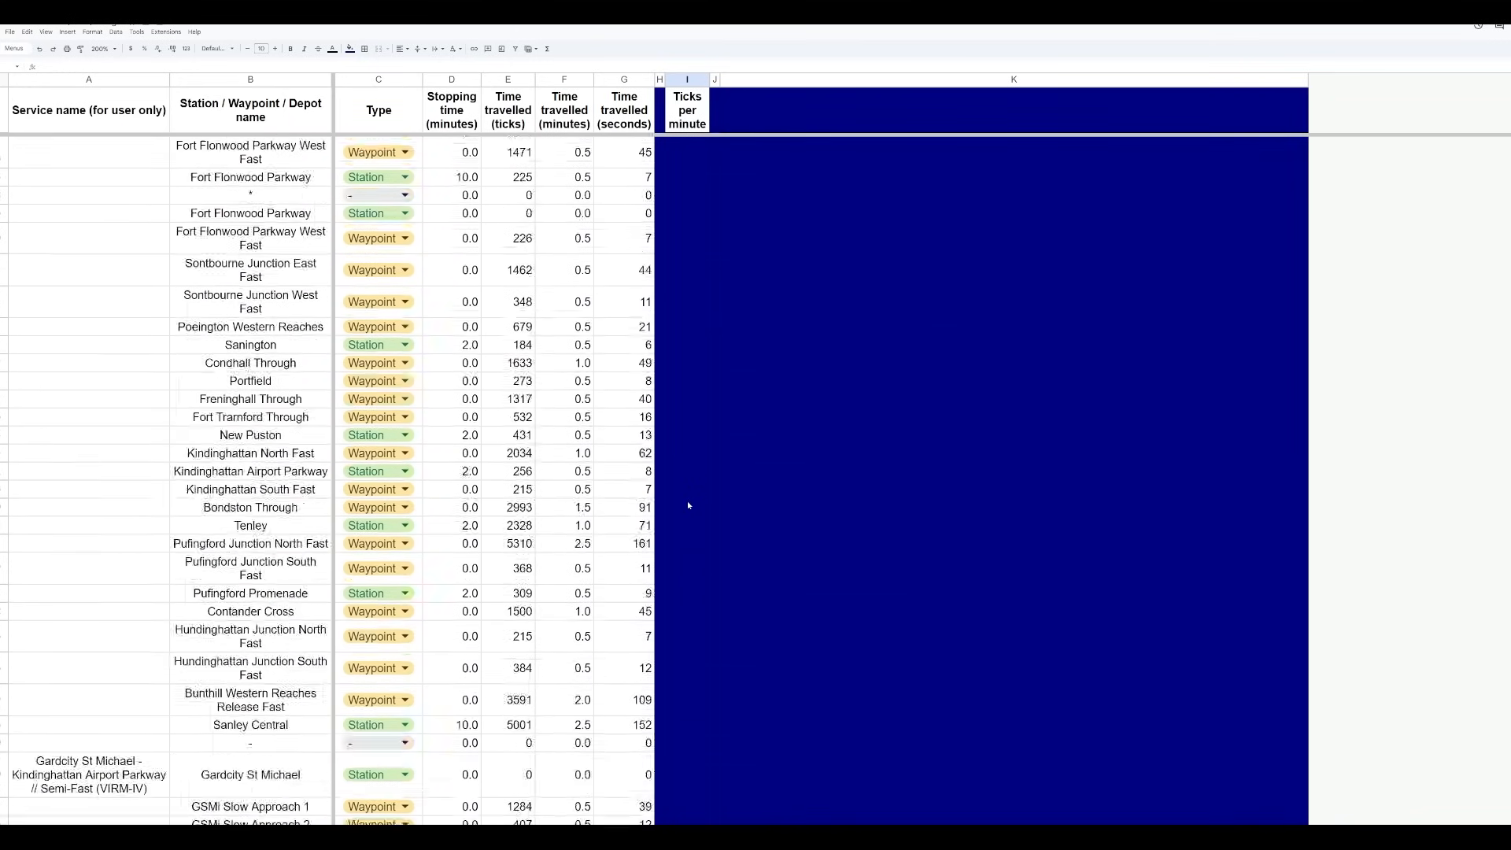
pyautogui.scroll(-15, 688, 505)
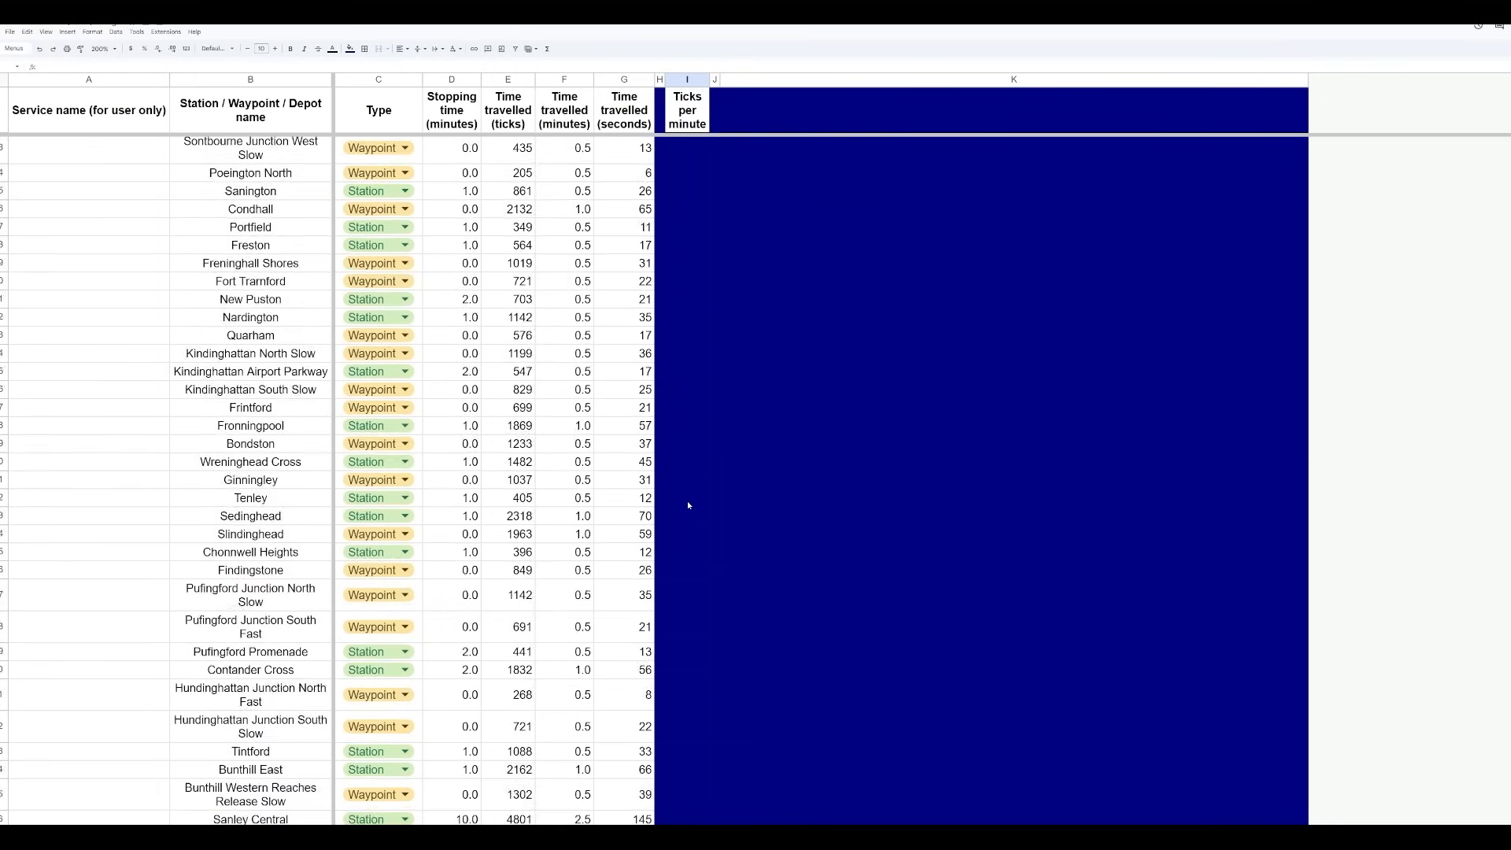
pyautogui.scroll(-8, 687, 506)
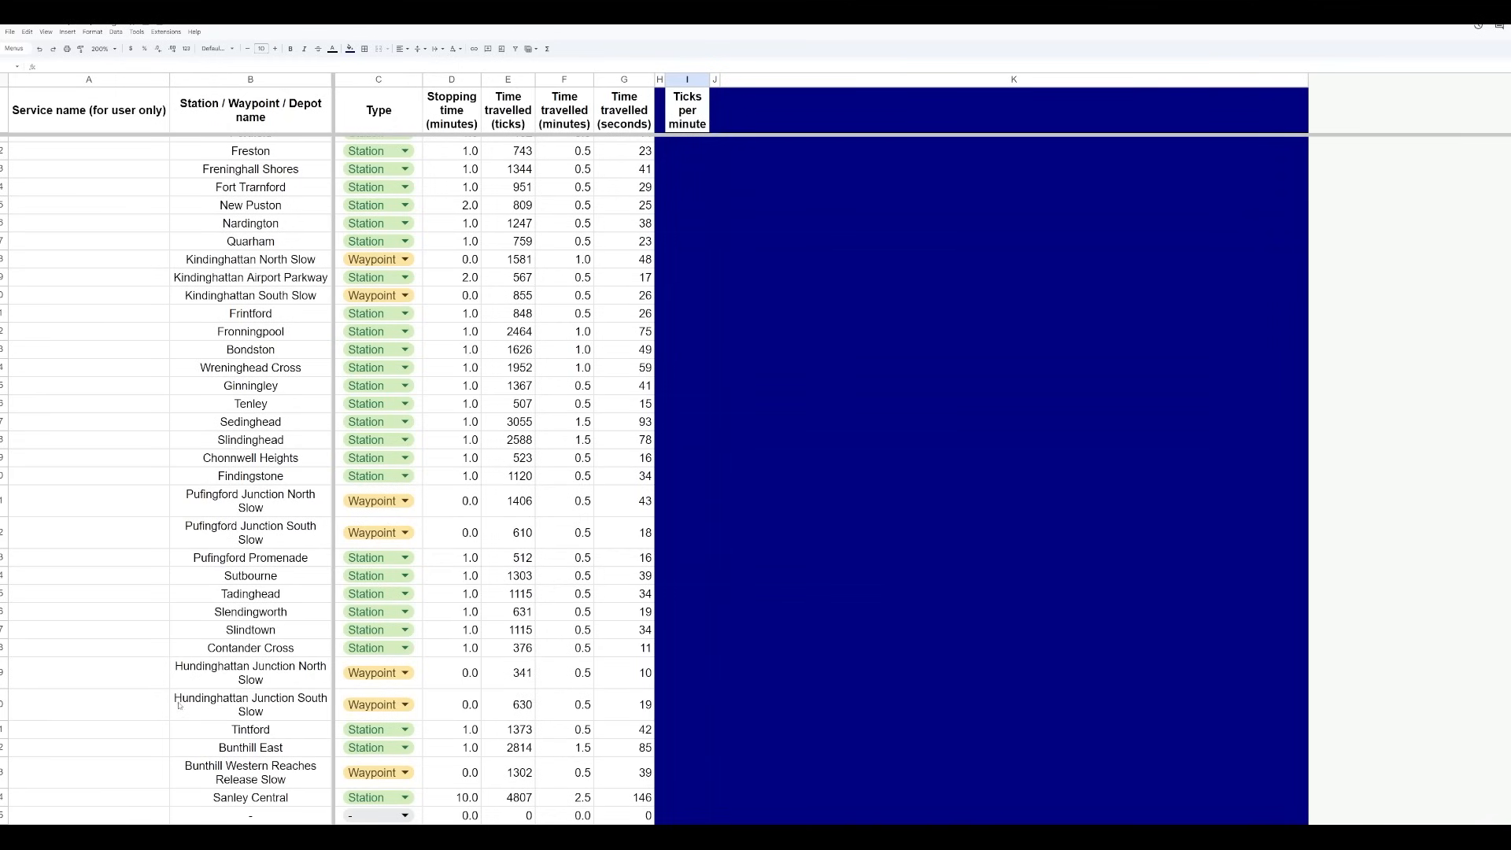
# Review both legs of the Stopping (BR 143) service journeys, back to the Gardcity St Michael - New Puston journey
pyautogui.scroll(5, 709, 564)
pyautogui.scroll(-5, 710, 559)
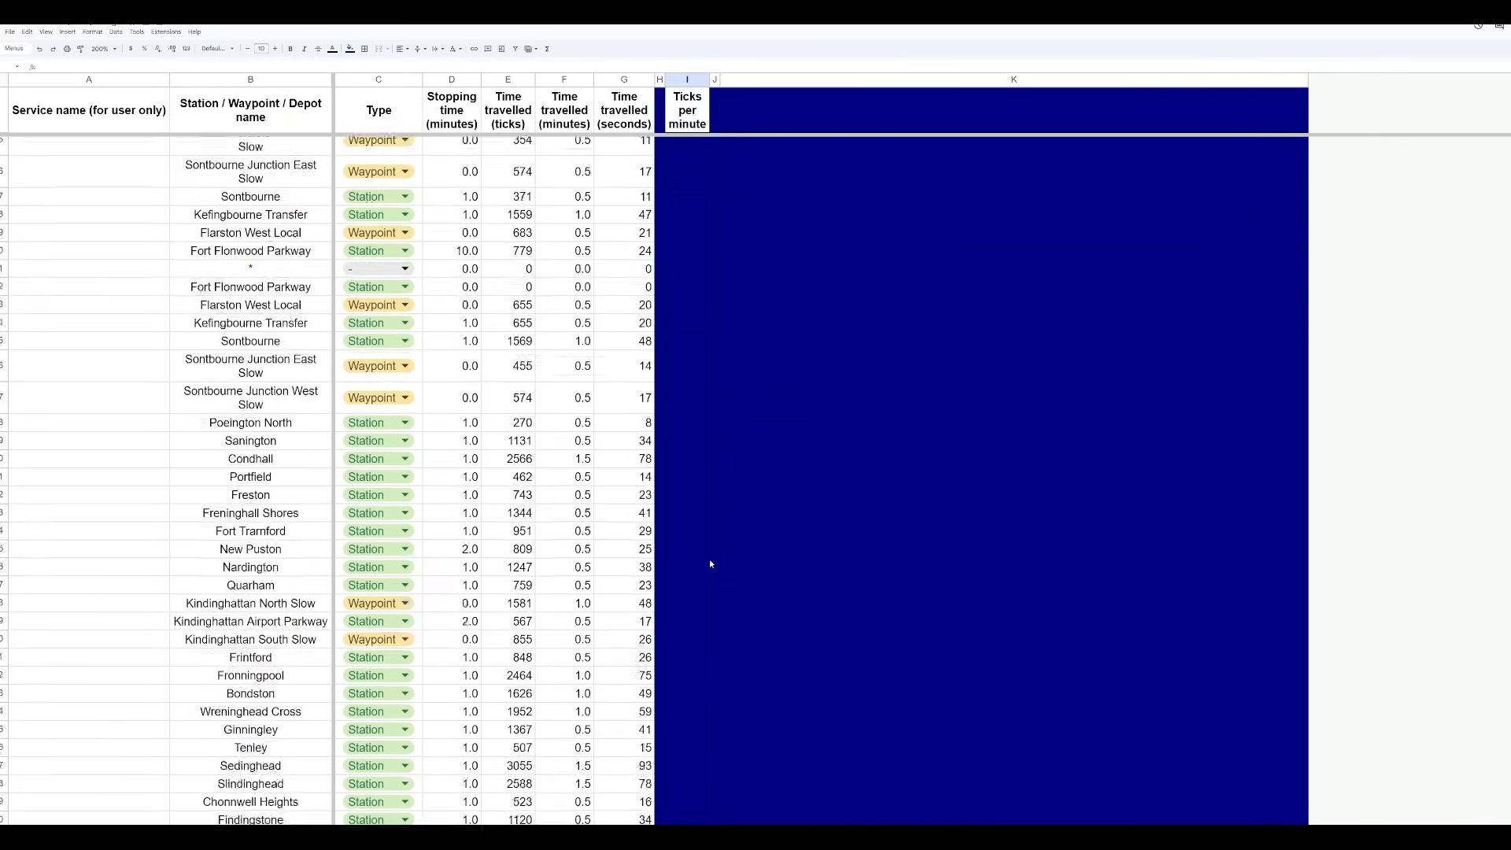
pyautogui.scroll(5, 492, 593)
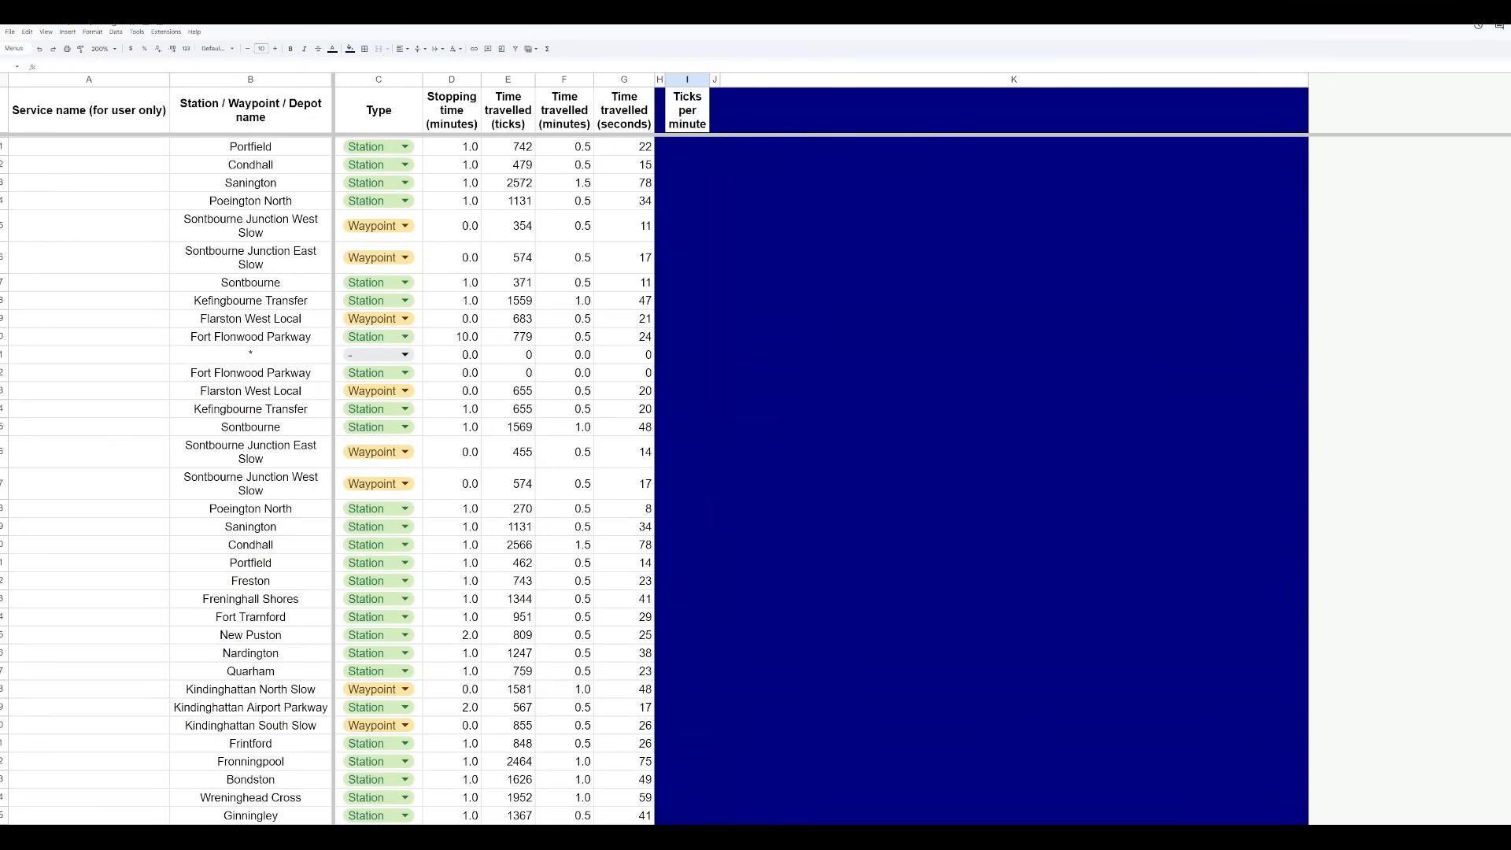
pyautogui.scroll(-10, 743, 483)
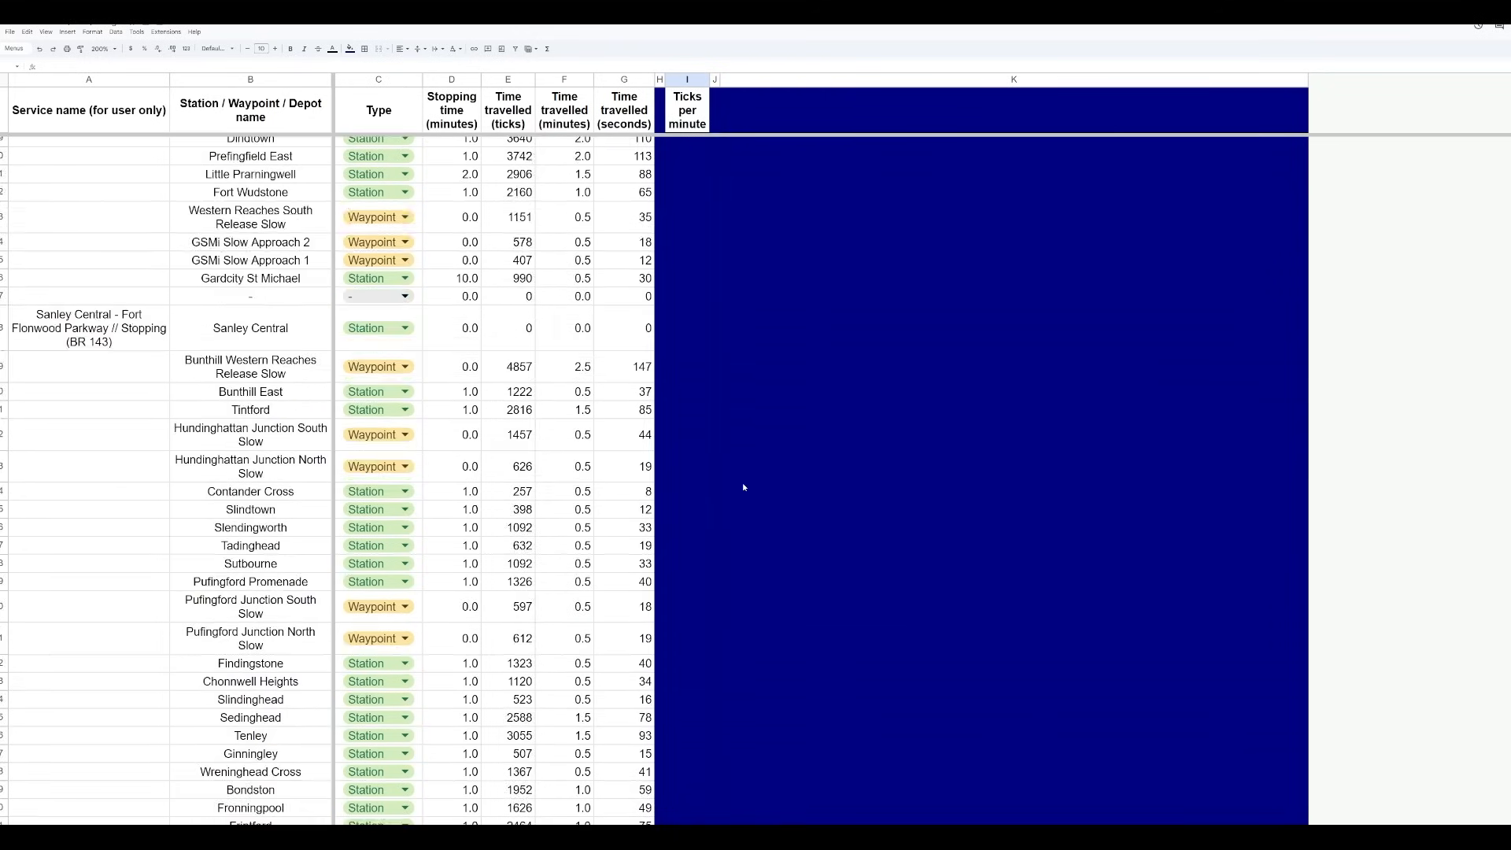
pyautogui.scroll(5, 738, 494)
pyautogui.scroll(2, 723, 477)
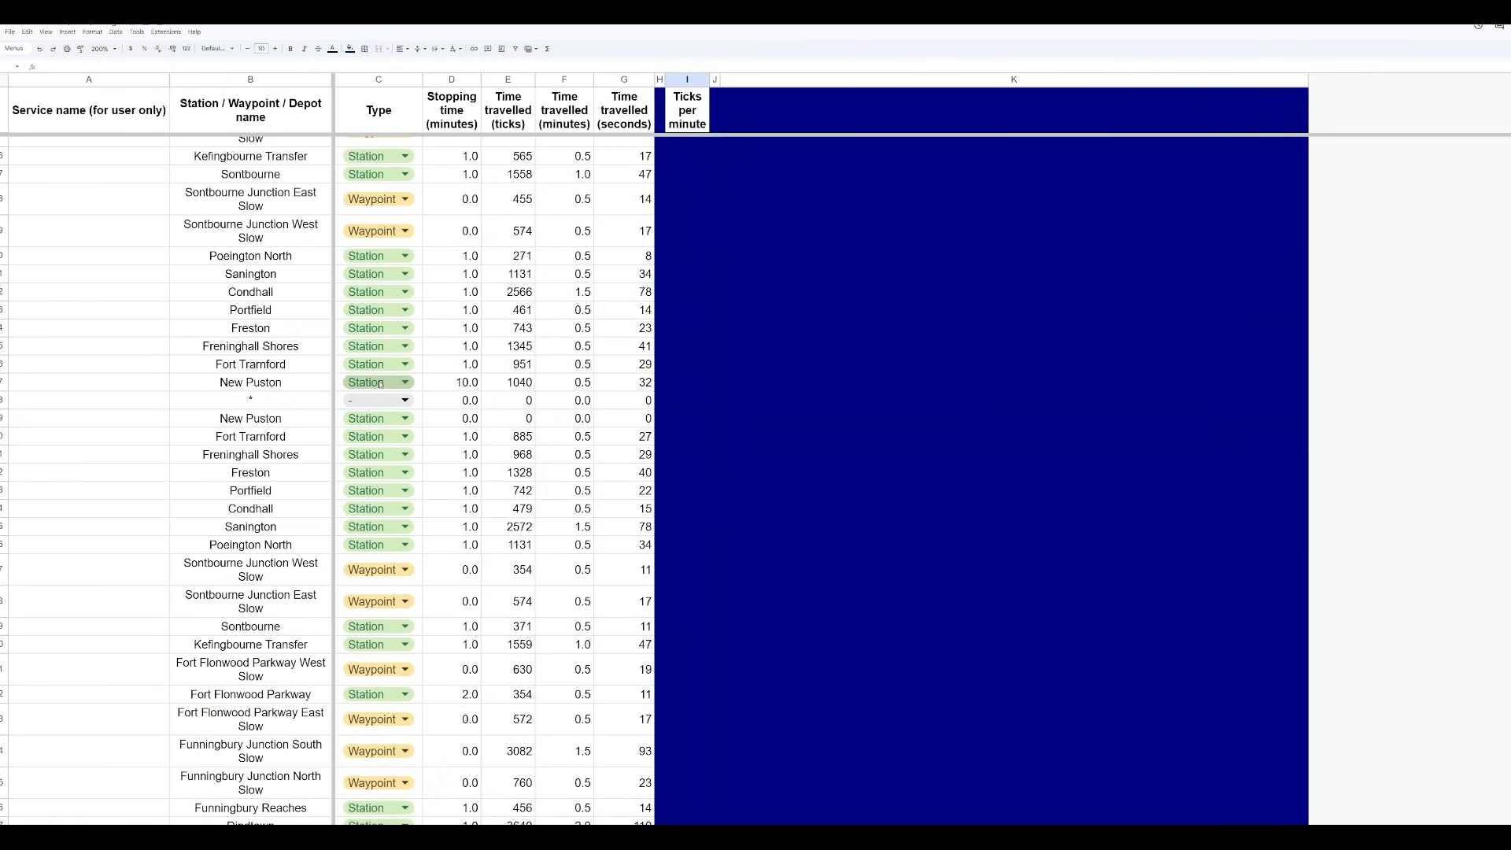
pyautogui.scroll(14, 587, 375)
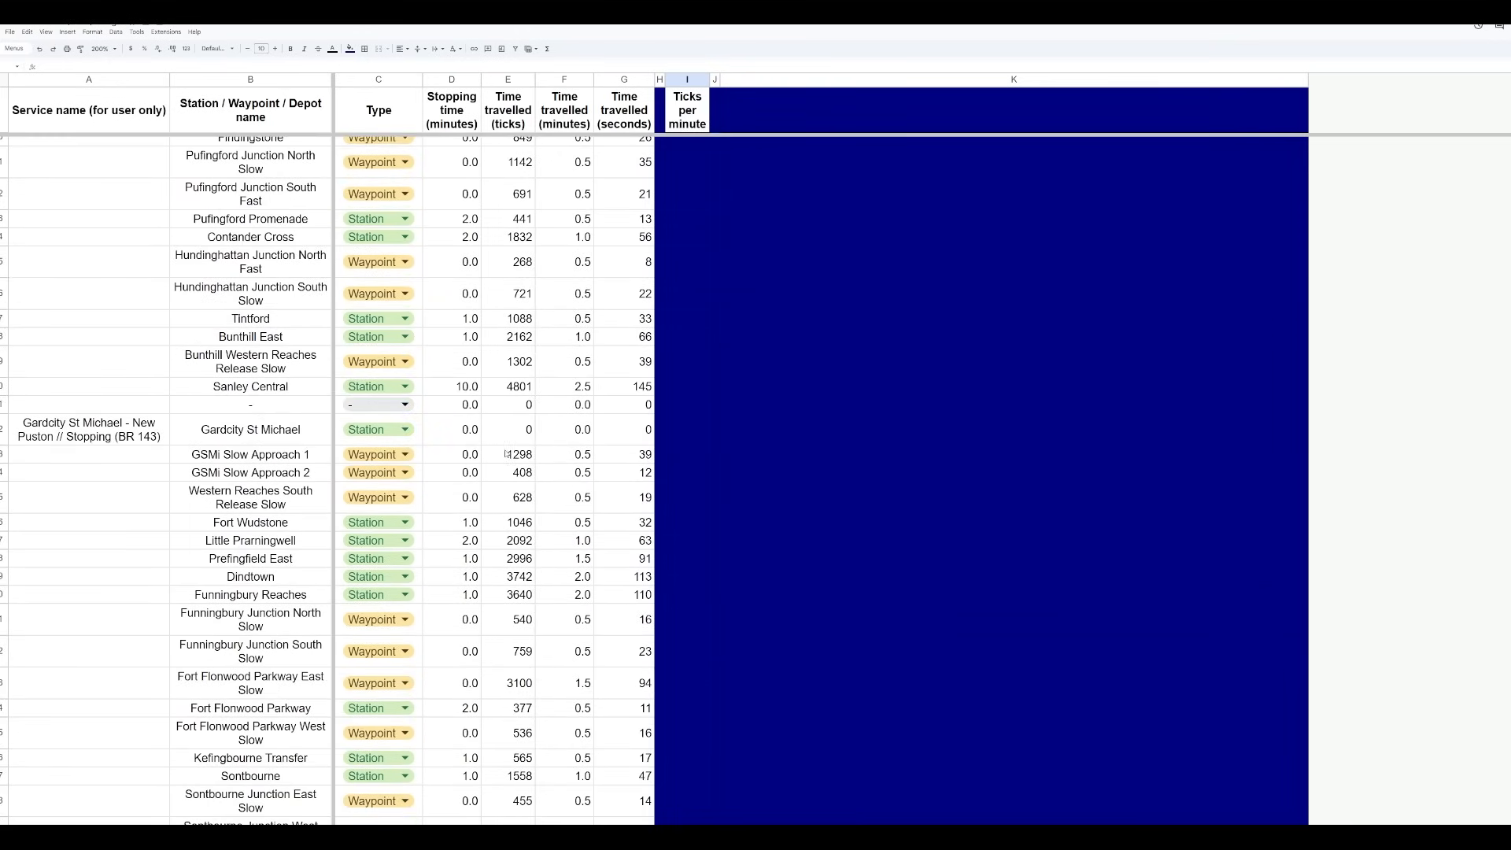
pyautogui.scroll(-12, 506, 454)
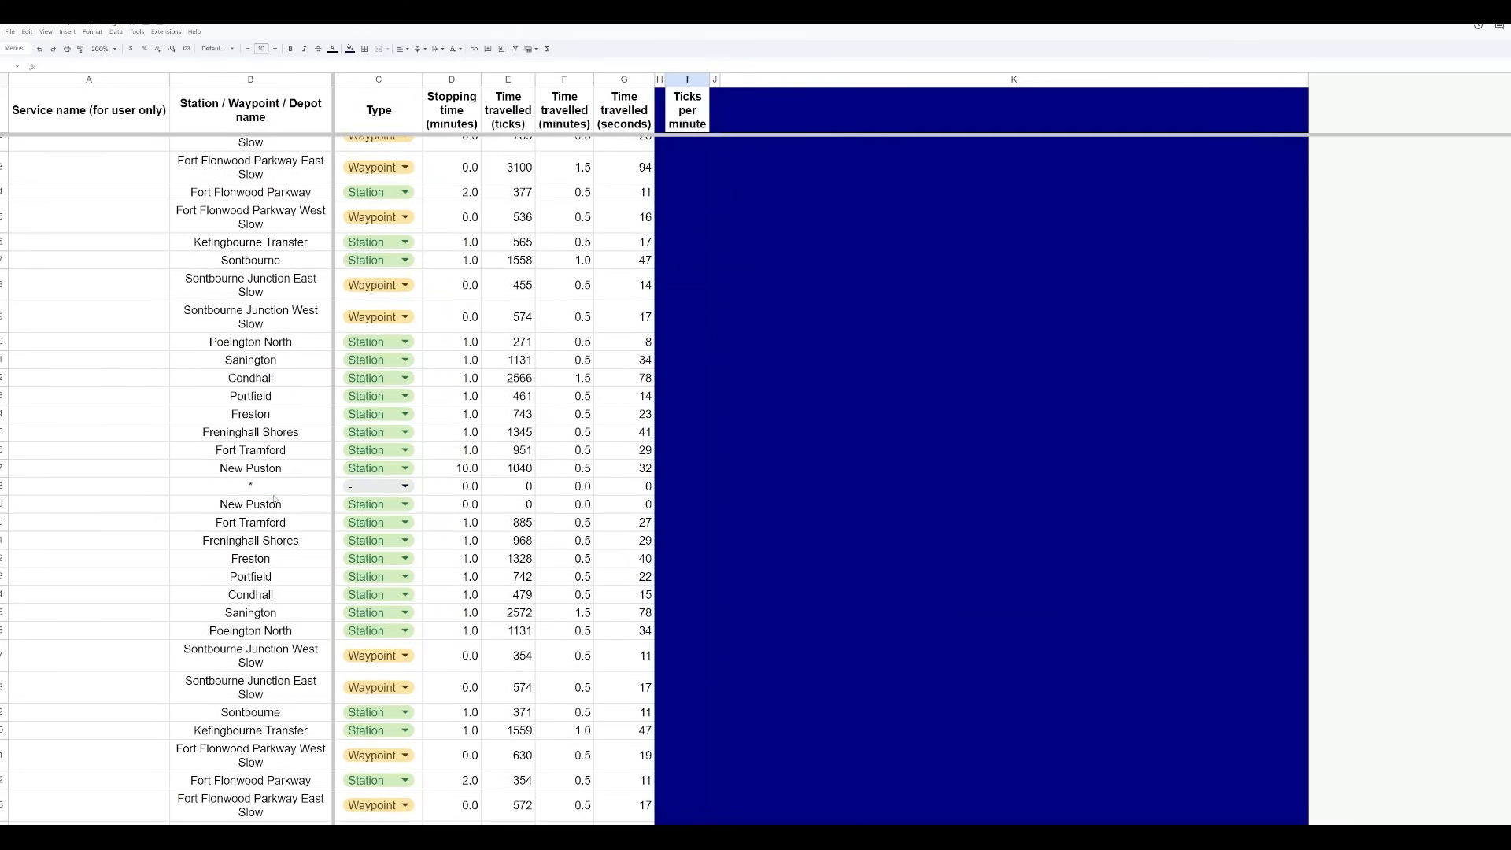
# Inspect the * row at New Puston and the zero stopping and travel times in the inward leg's first row
pyautogui.click(285, 487)
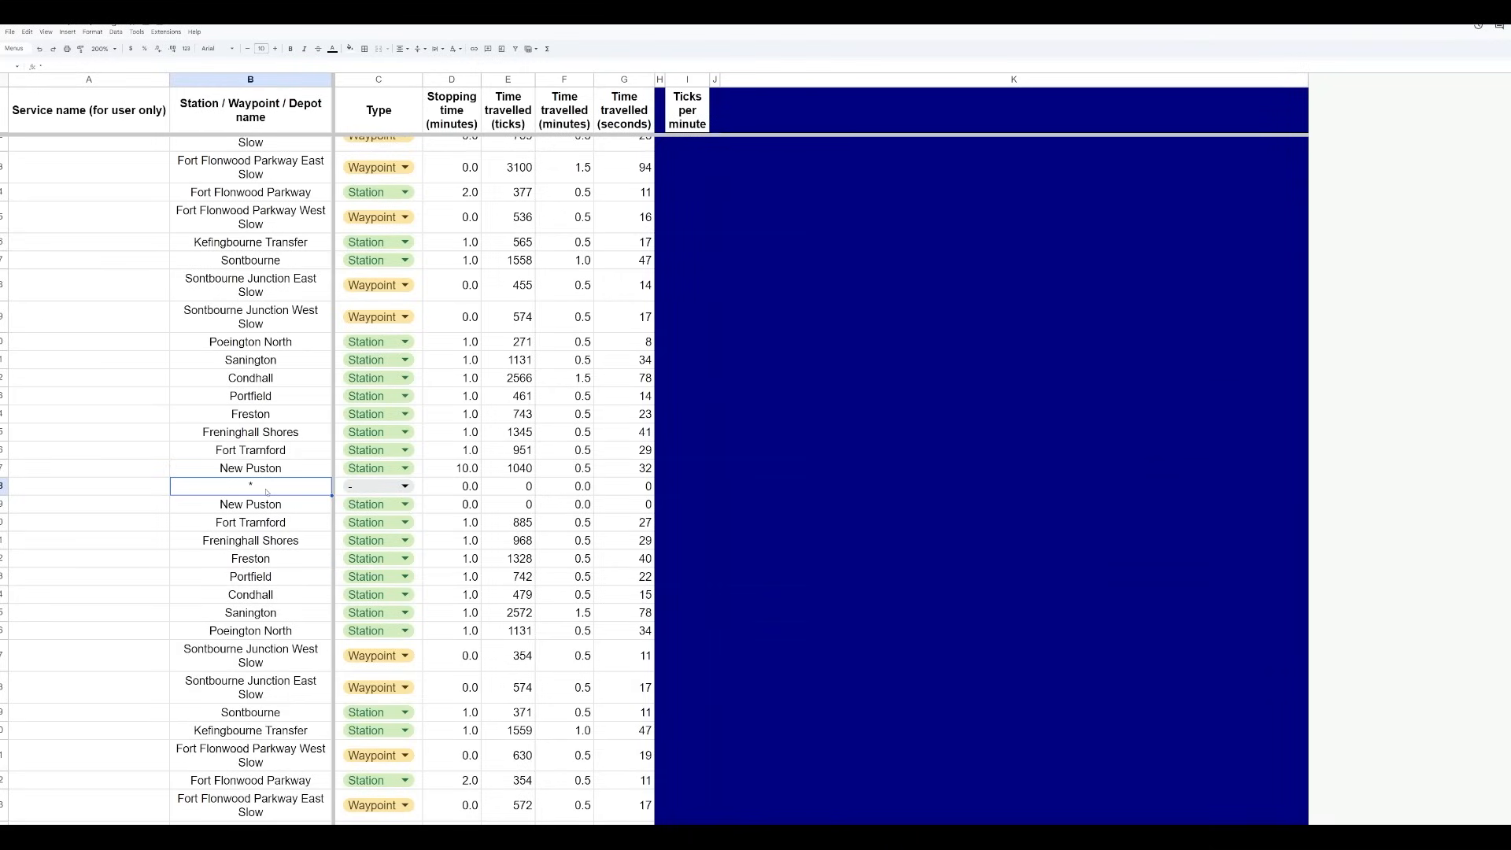
pyautogui.click(521, 504)
pyautogui.click(463, 506)
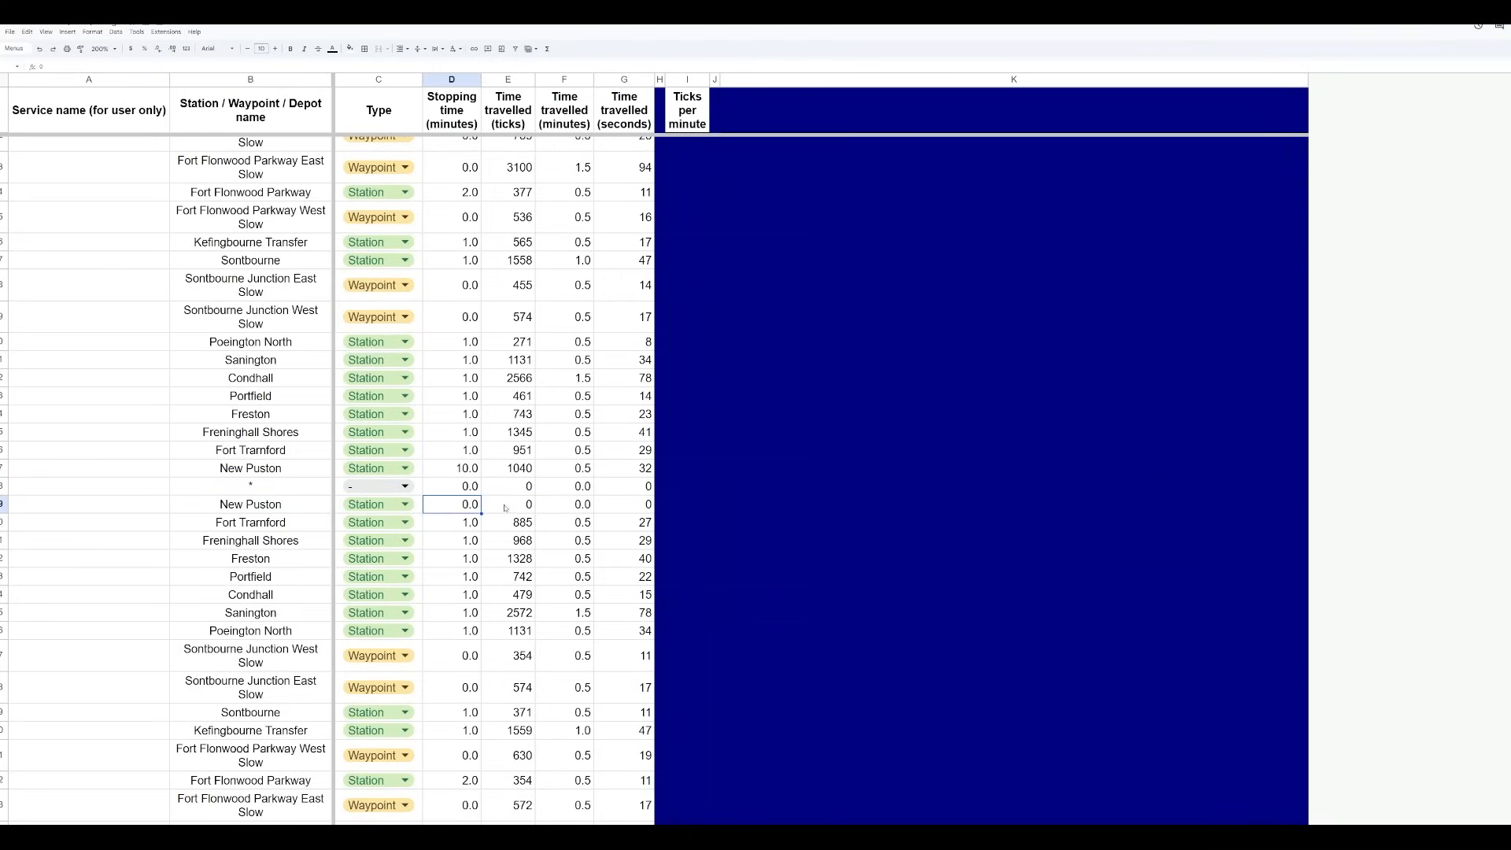
pyautogui.click(508, 507)
pyautogui.click(568, 507)
pyautogui.click(618, 509)
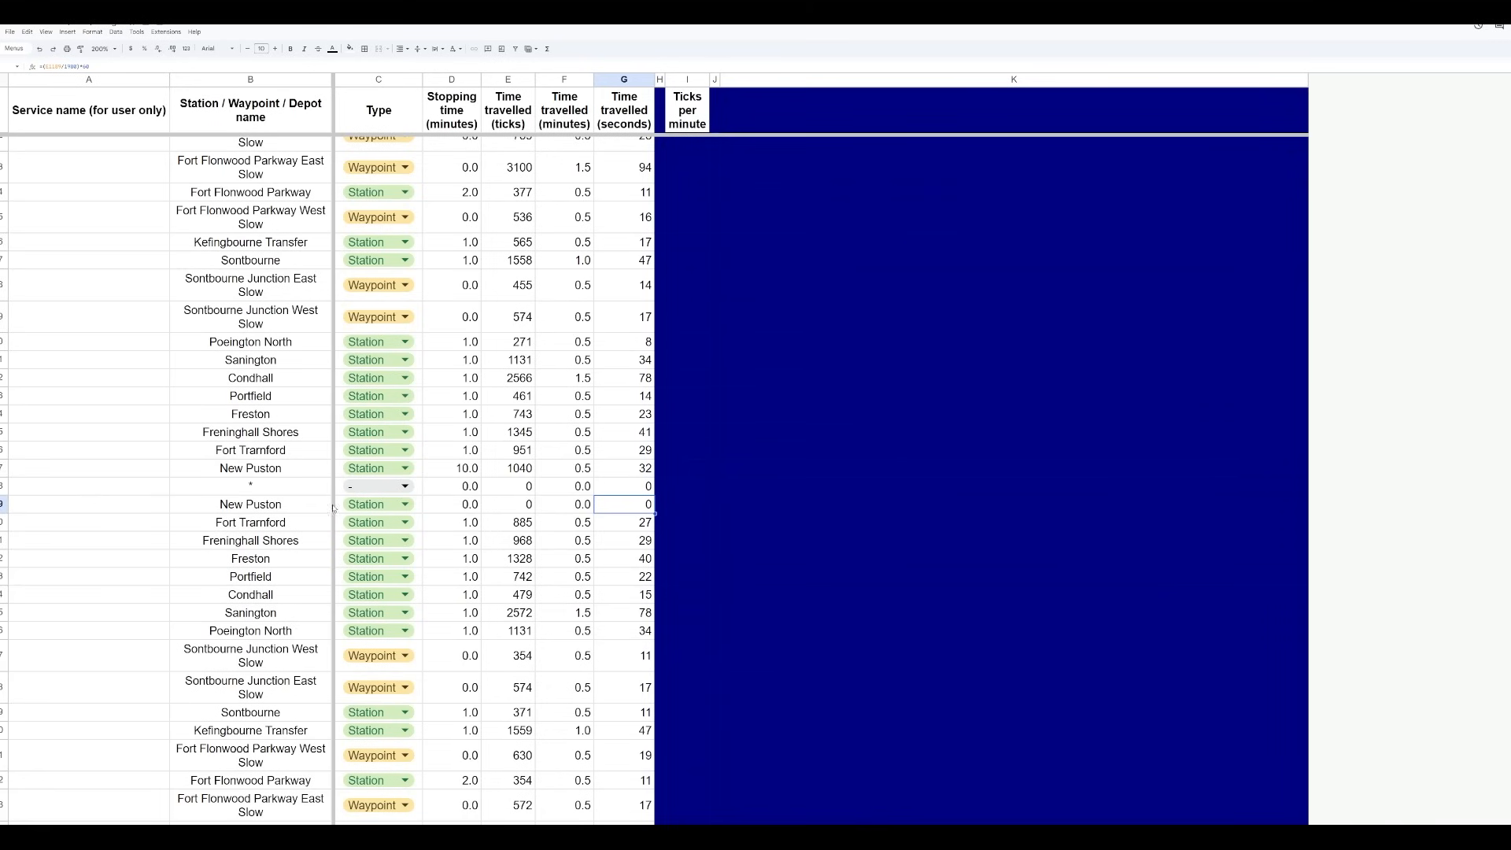
pyautogui.click(299, 508)
pyautogui.scroll(-3, 299, 508)
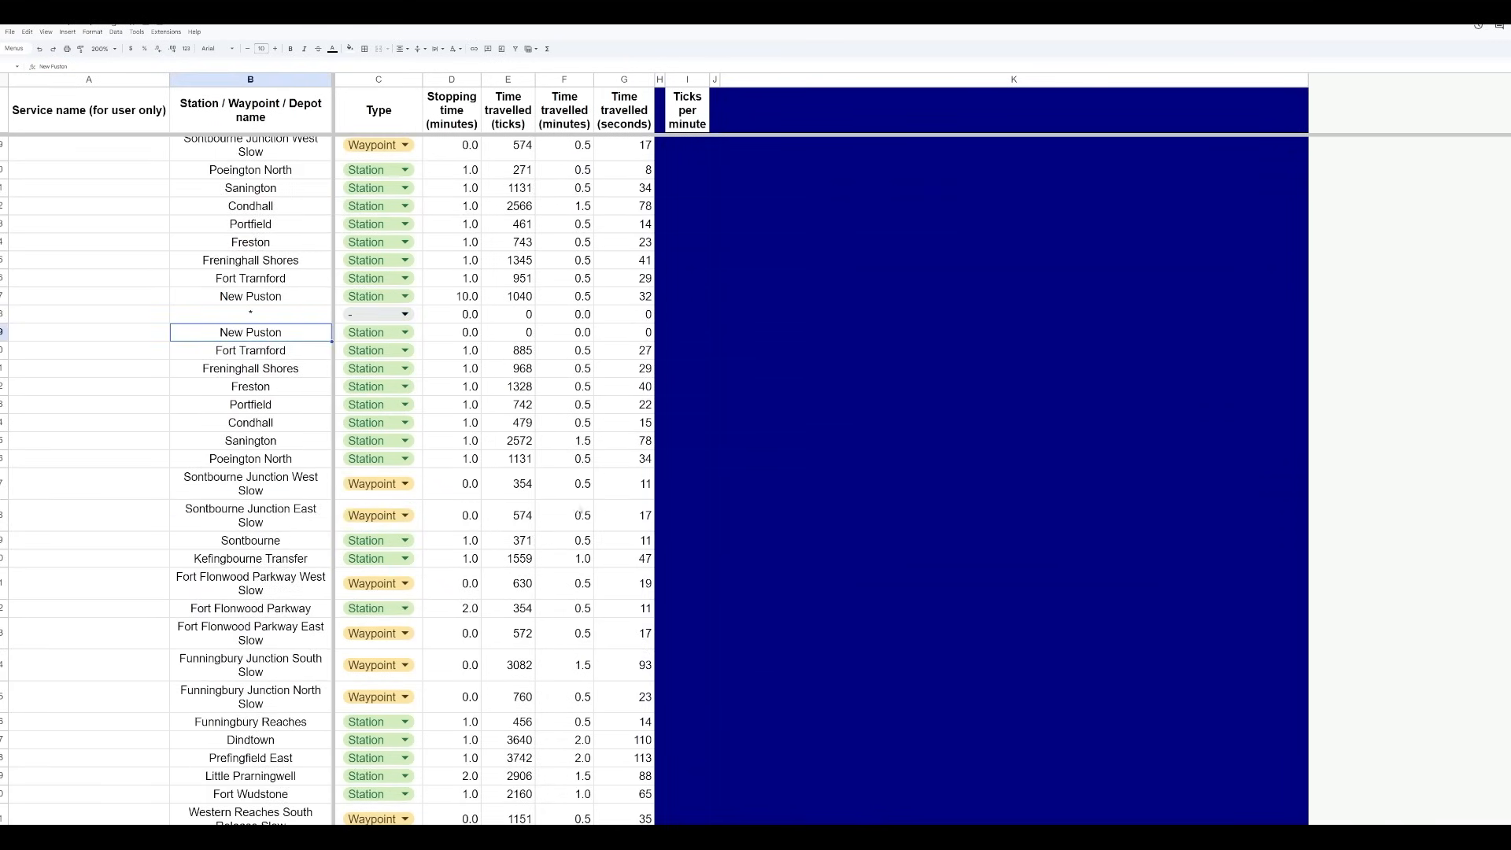
# Download the journey spreadsheet as a Microsoft Excel (.xlsx) file
pyautogui.scroll(15, 450, 360)
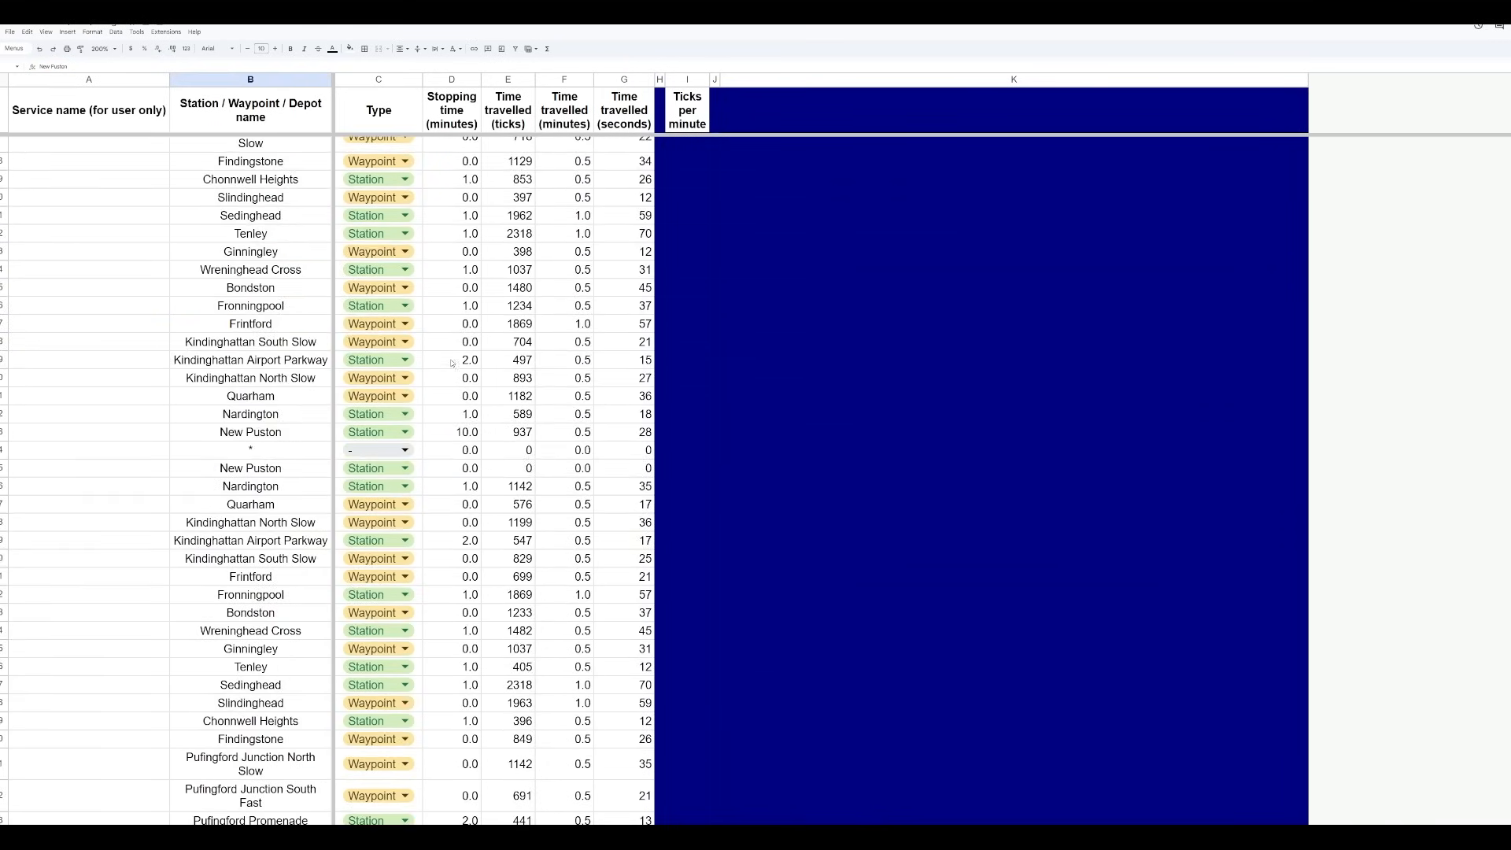
pyautogui.scroll(5, 452, 362)
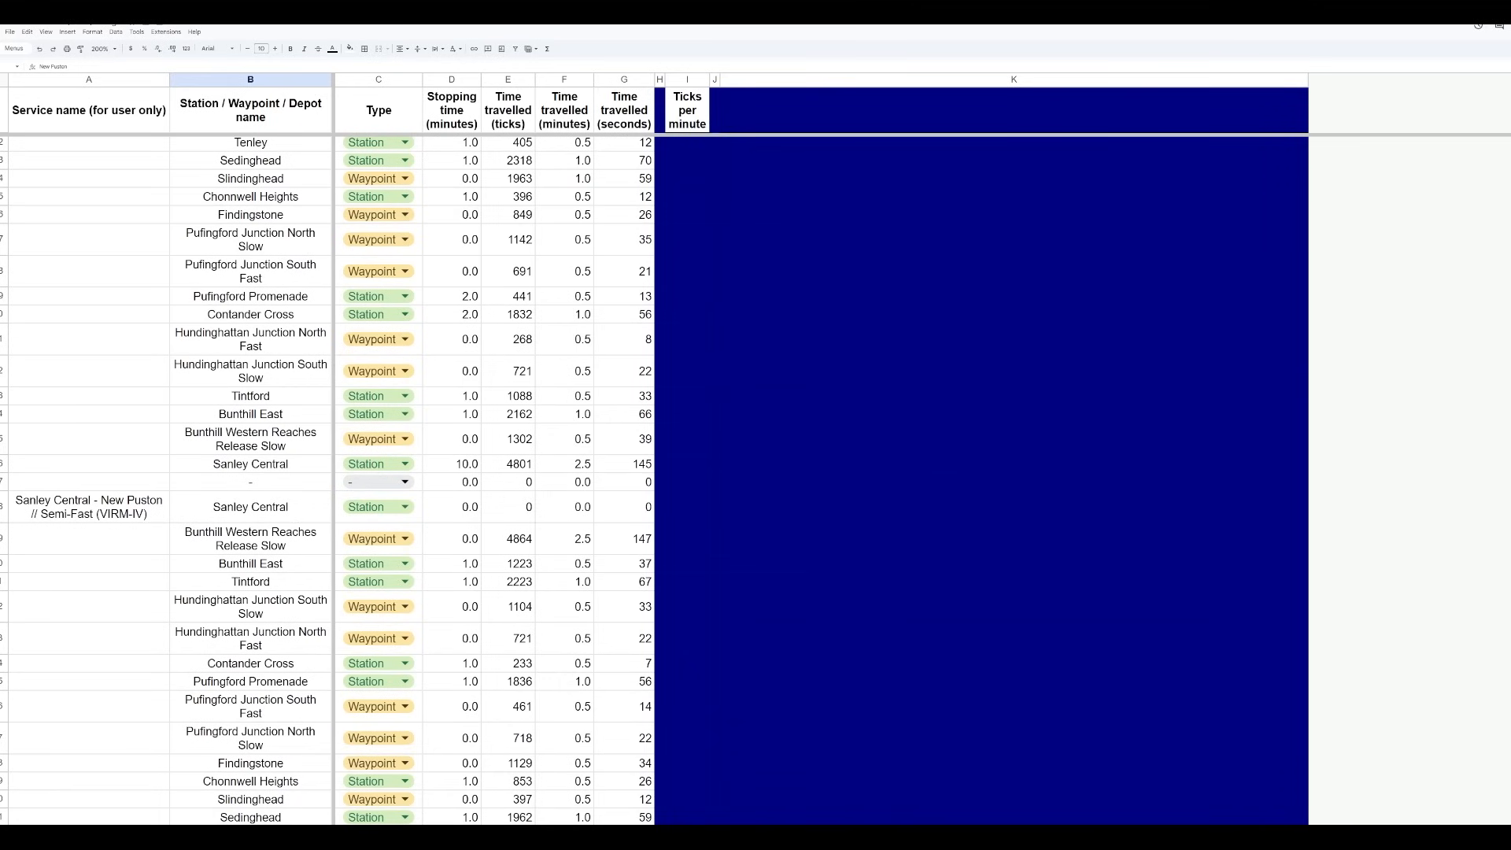
pyautogui.scroll(20, 451, 362)
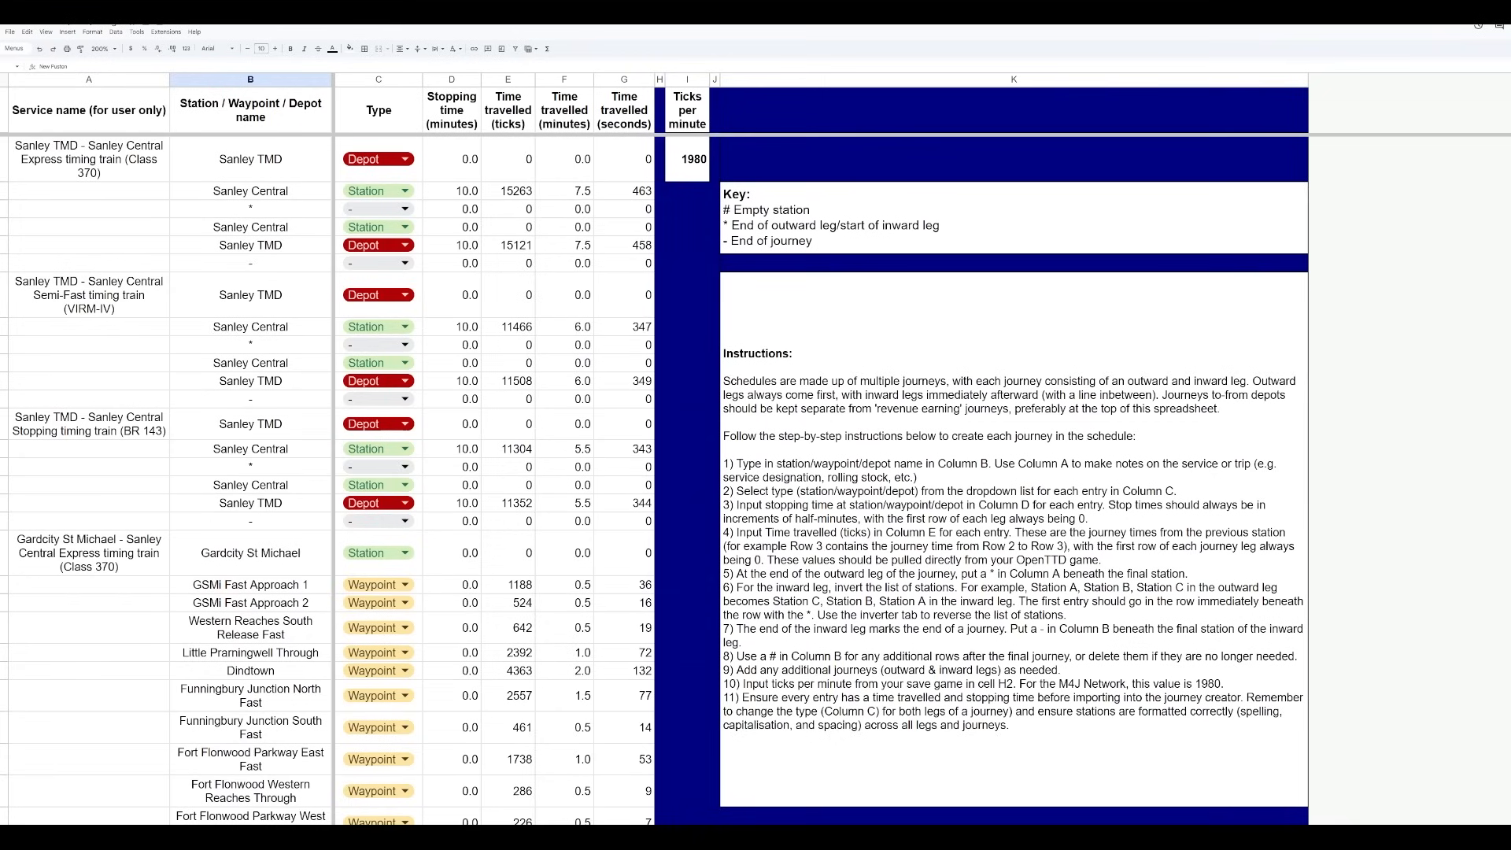
pyautogui.click(9, 32)
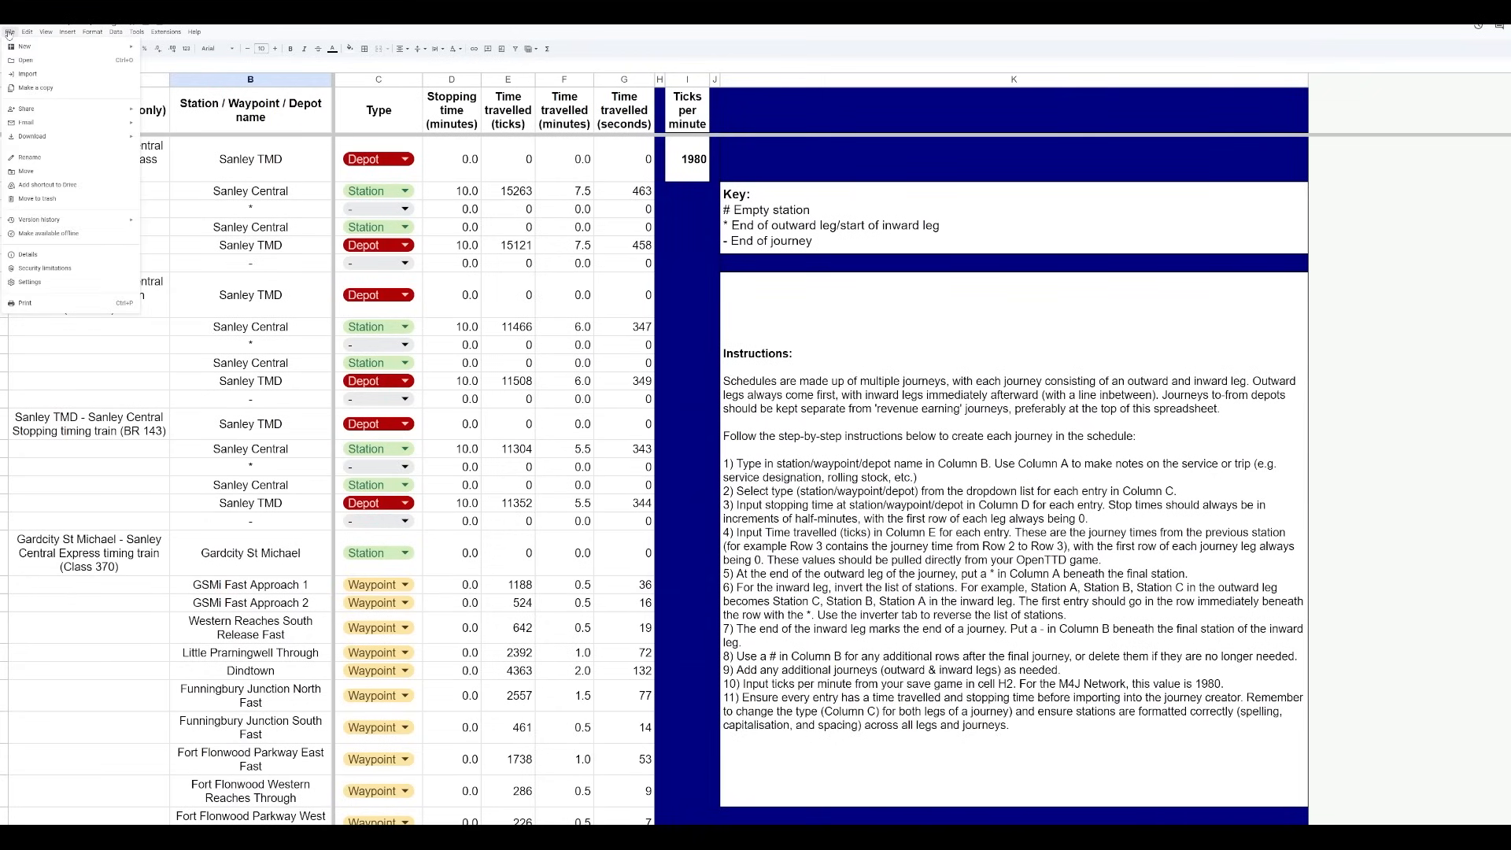
pyautogui.moveTo(123, 145)
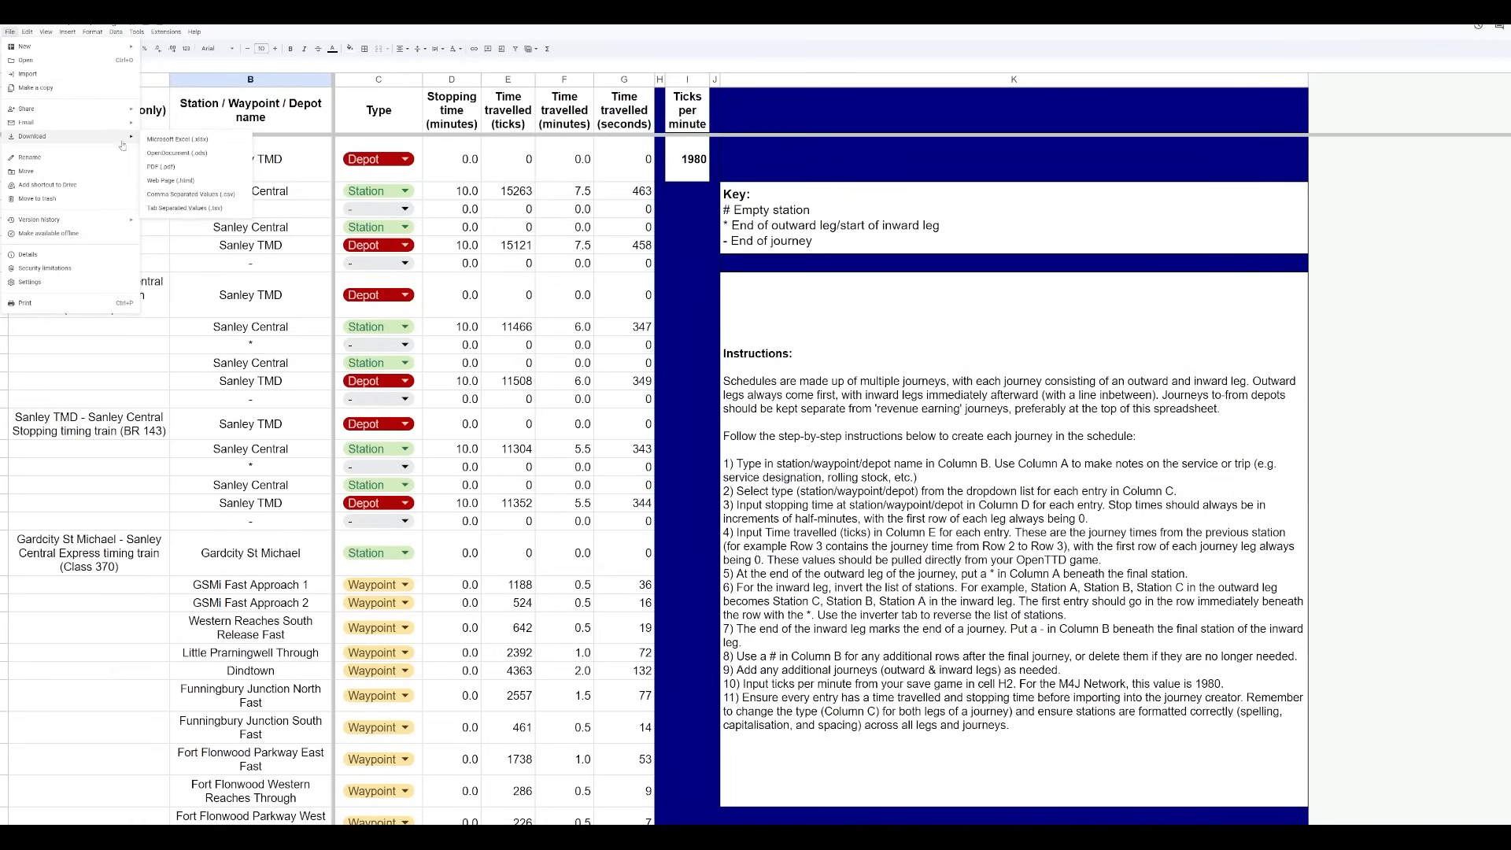
pyautogui.click(217, 144)
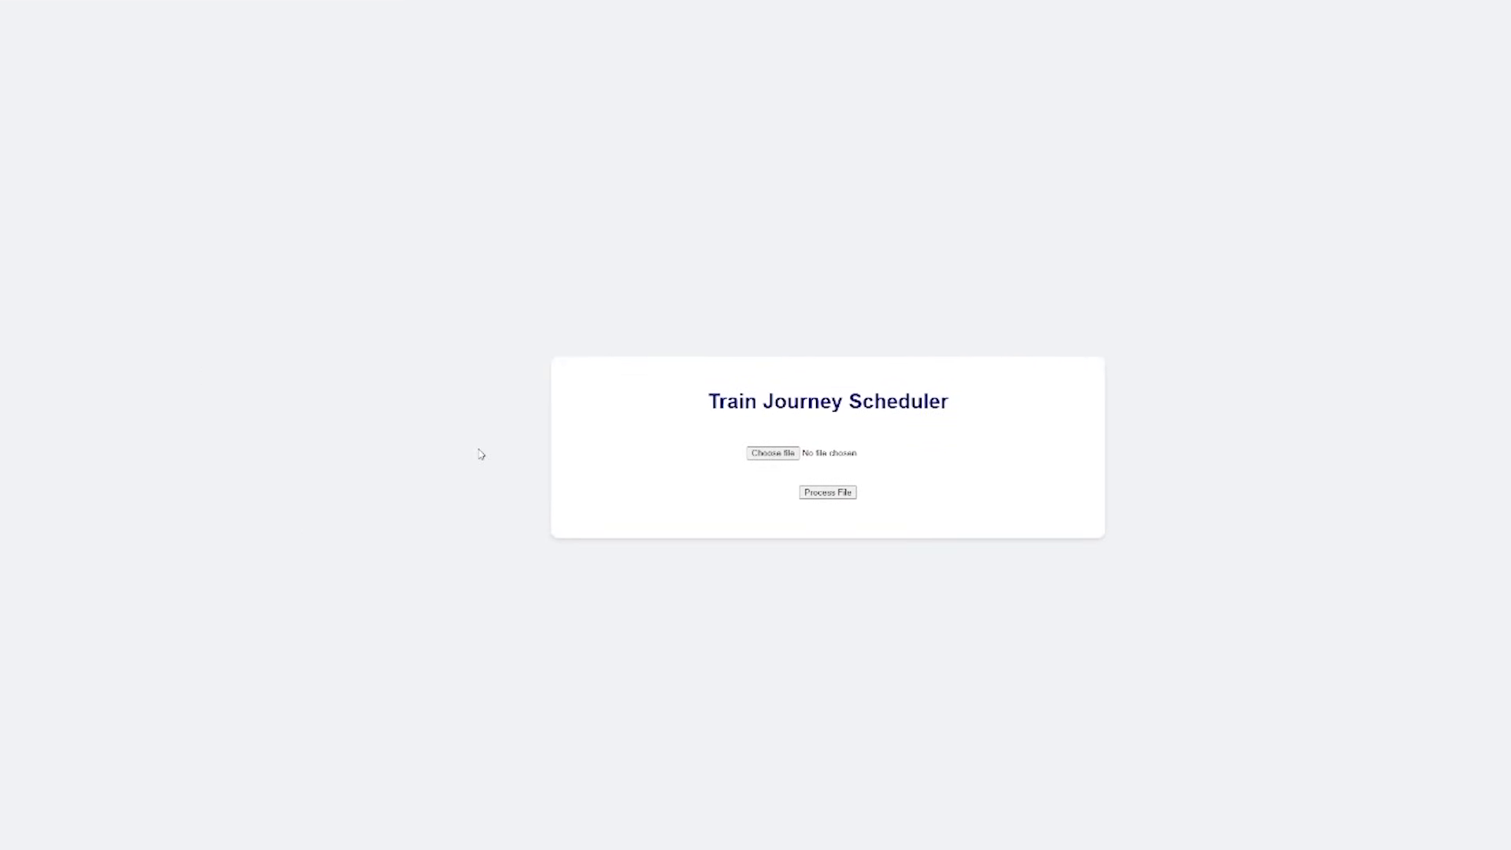
# Load the downloaded spreadsheet into the Train Journey Scheduler page and process the file
pyautogui.click(783, 454)
pyautogui.press('Return')
pyautogui.click(831, 497)
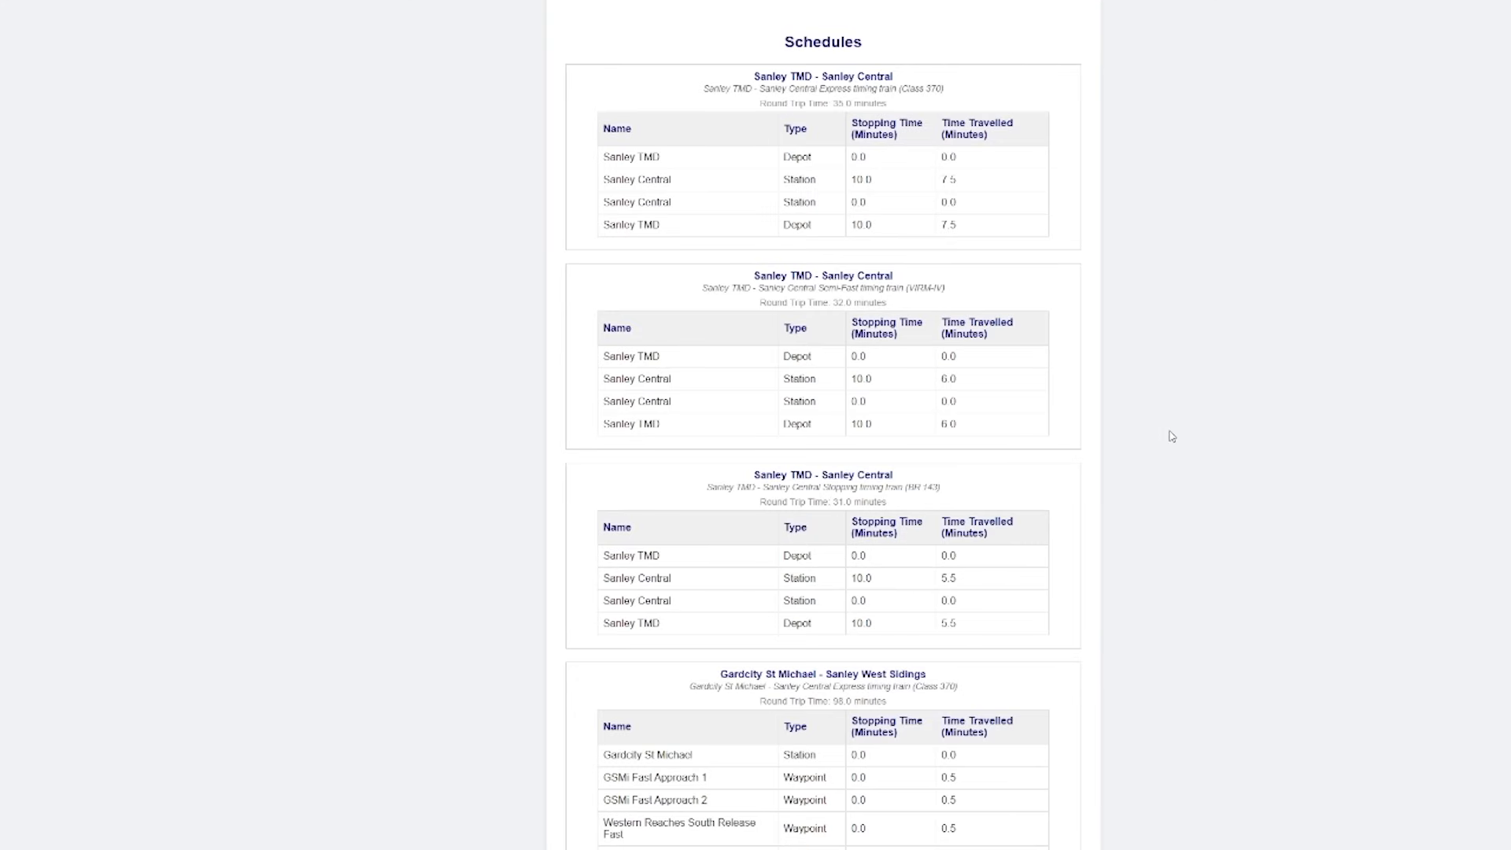
# Examine the first generated schedules, checking the title and service name of the Sanley TMD - Sanley Central Express journey
pyautogui.scroll(-7, 1183, 400)
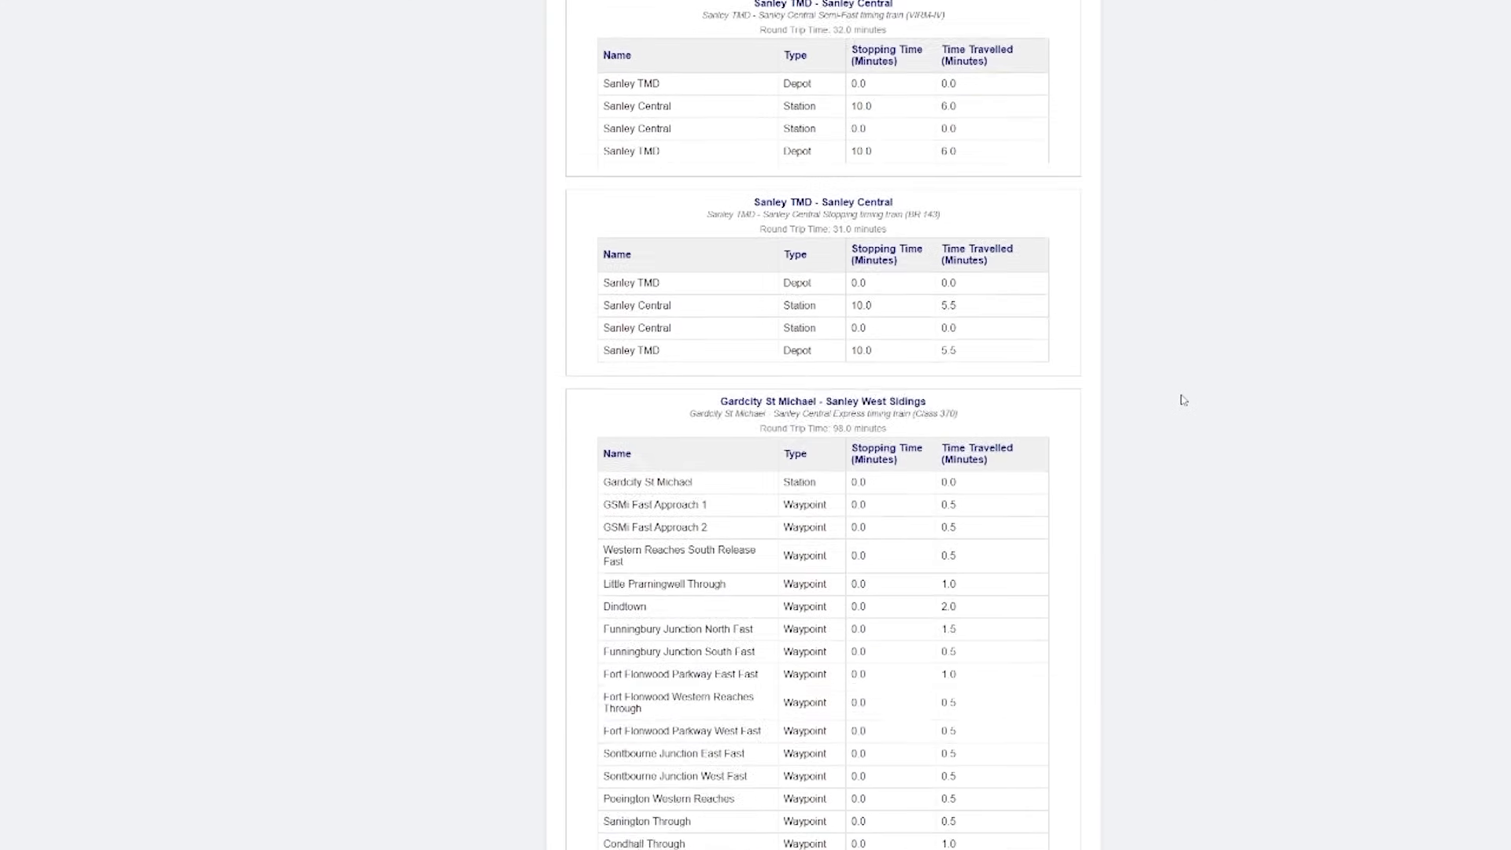
pyautogui.scroll(-2, 1183, 399)
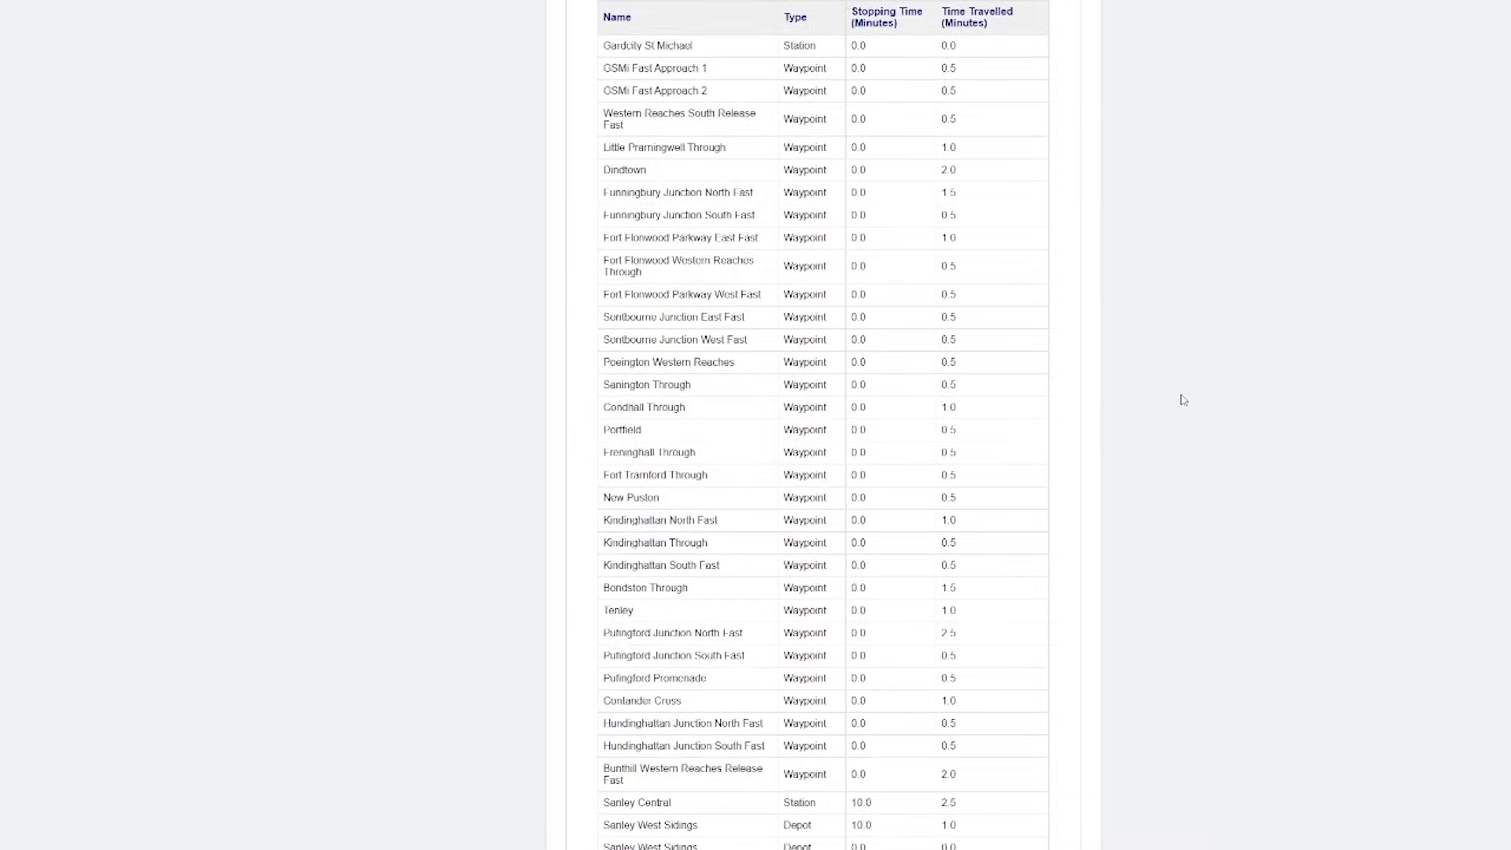
pyautogui.scroll(9, 1182, 399)
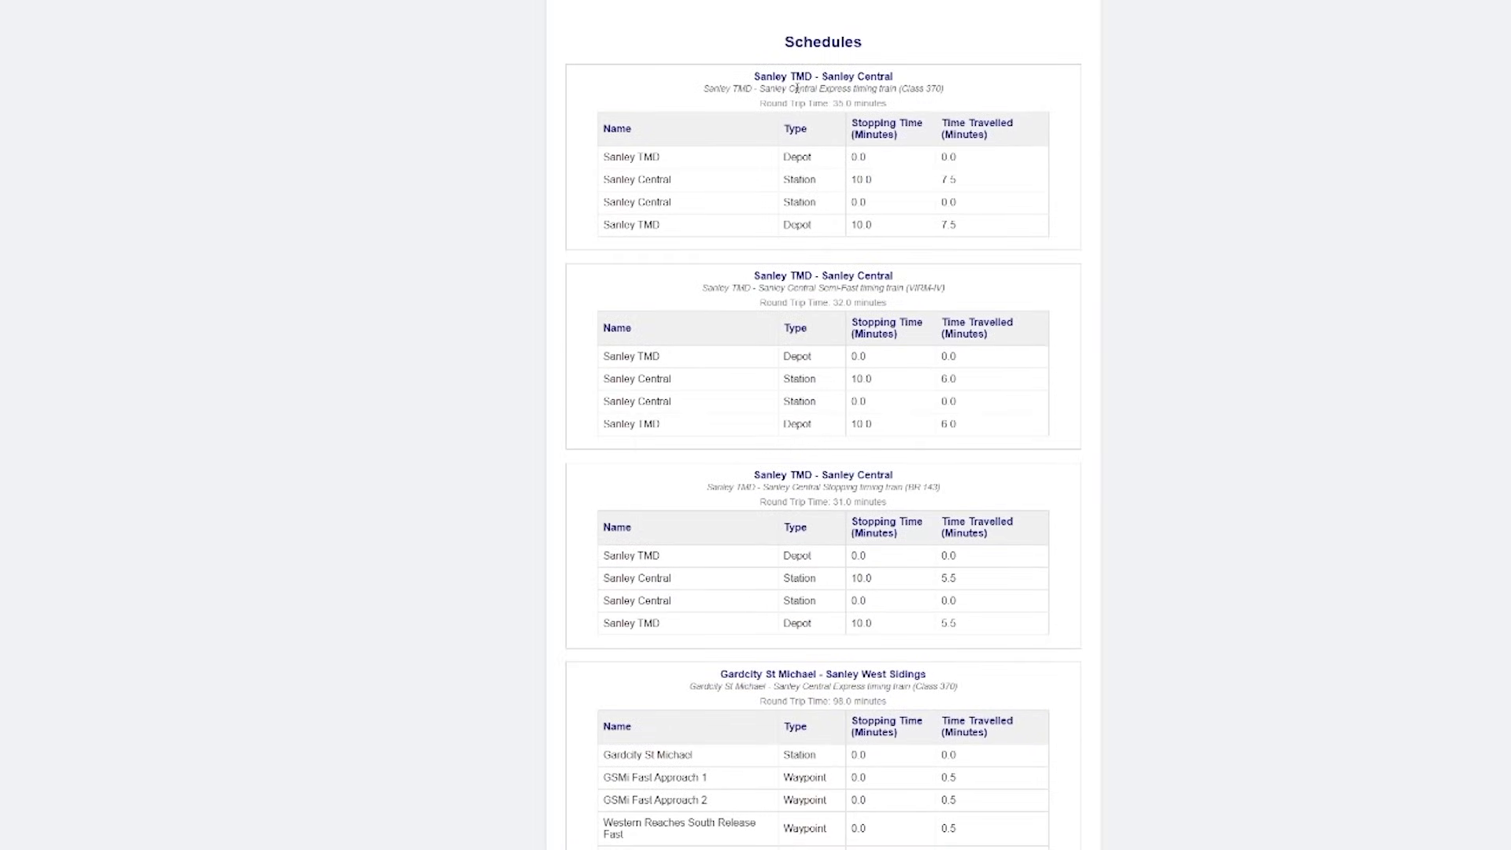
pyautogui.moveTo(704, 86); pyautogui.dragTo(955, 95)
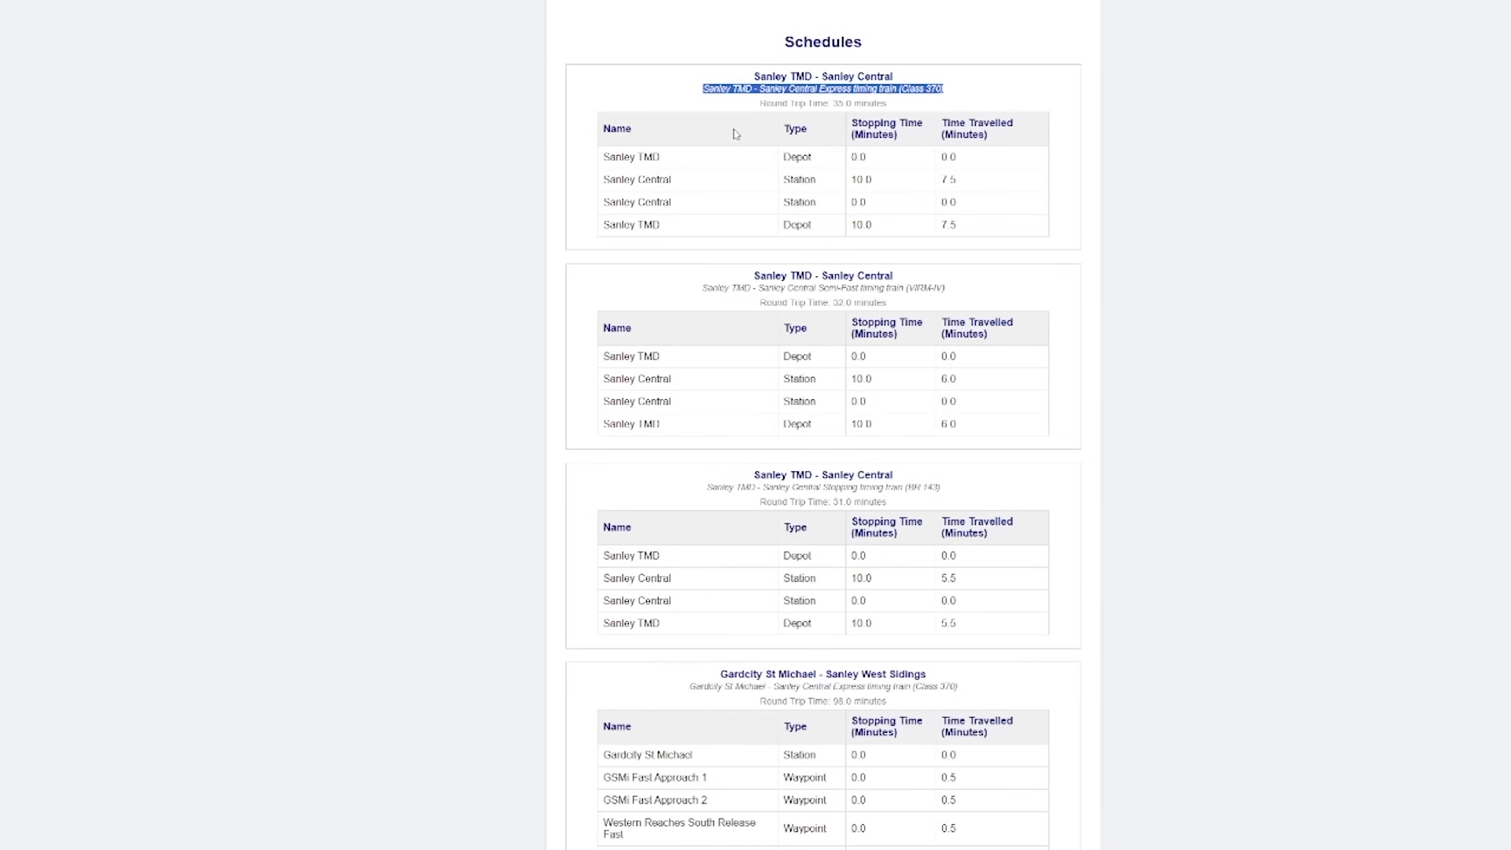
pyautogui.click(755, 91)
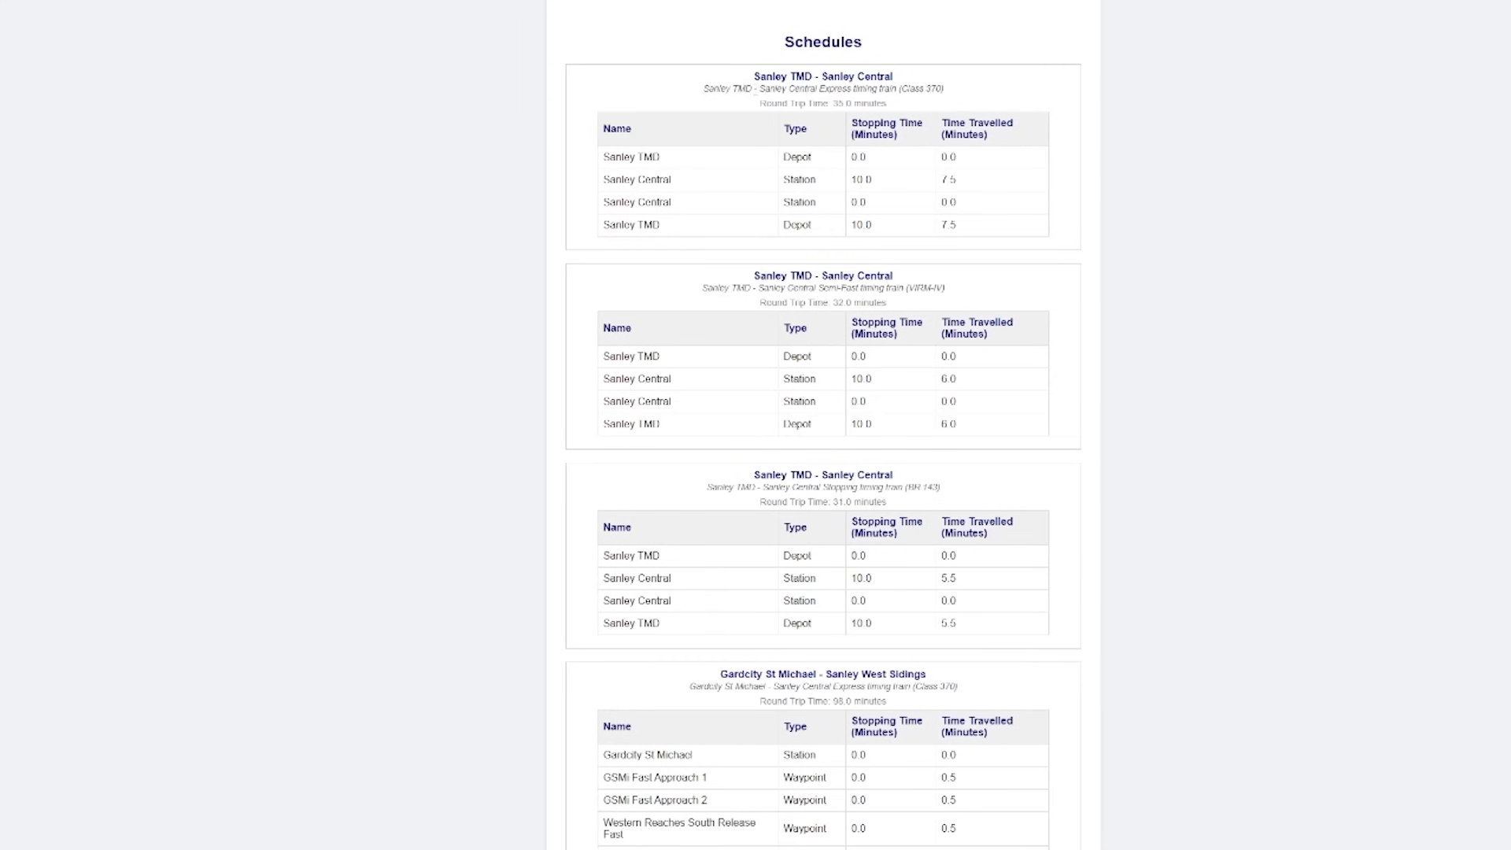
pyautogui.moveTo(754, 77); pyautogui.dragTo(906, 76)
pyautogui.click(906, 74)
# Review the generated timing train schedules from Gardcity St Michael - Sanley West Sidings to the Sanley Central - Fort Flonwood Parkway stopping train
pyautogui.scroll(-7, 1251, 309)
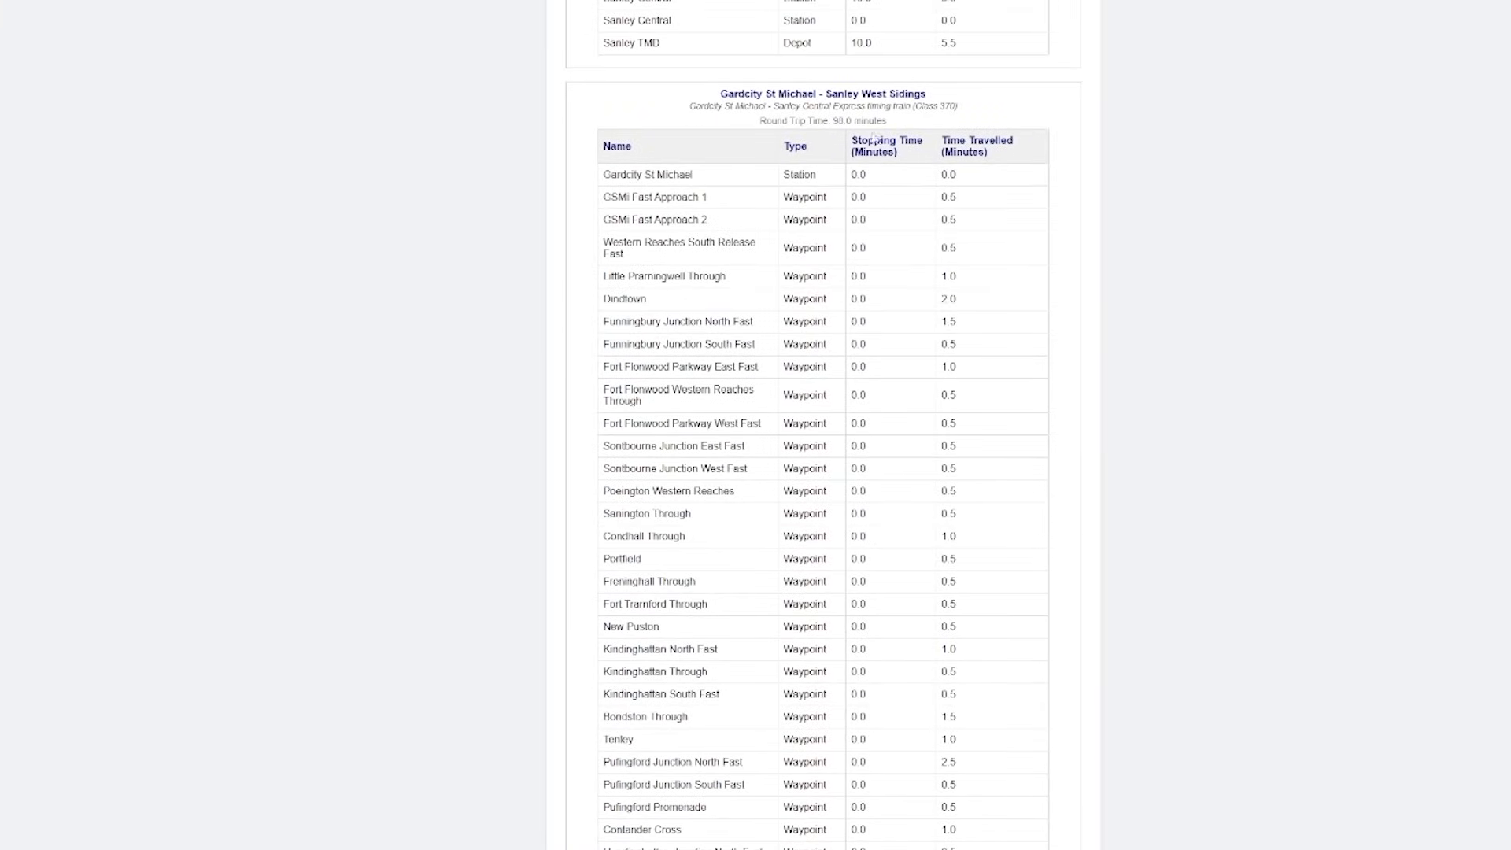
pyautogui.scroll(-20, 893, 362)
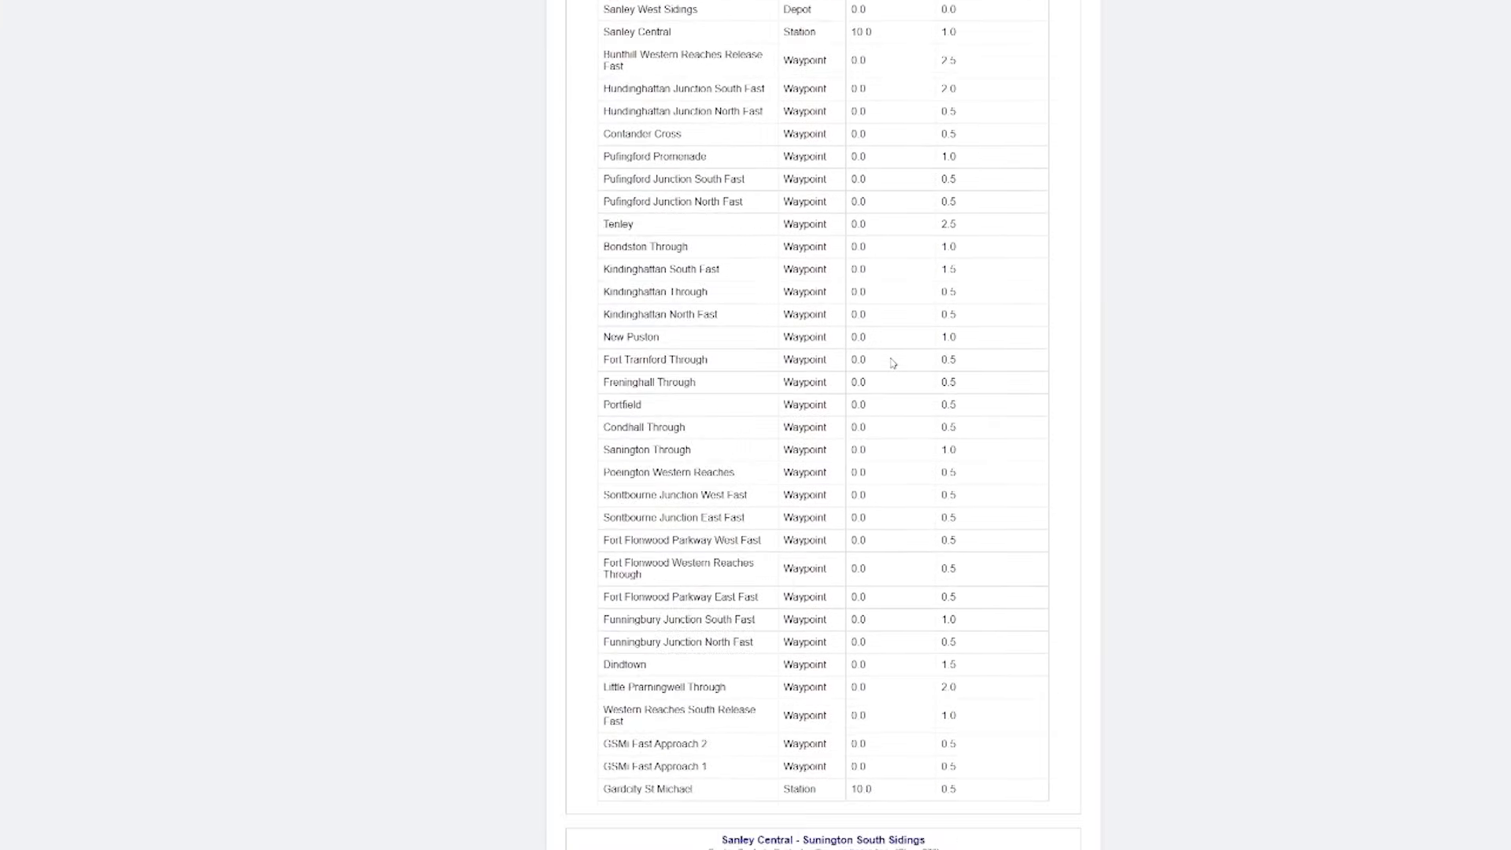
pyautogui.scroll(-20, 893, 363)
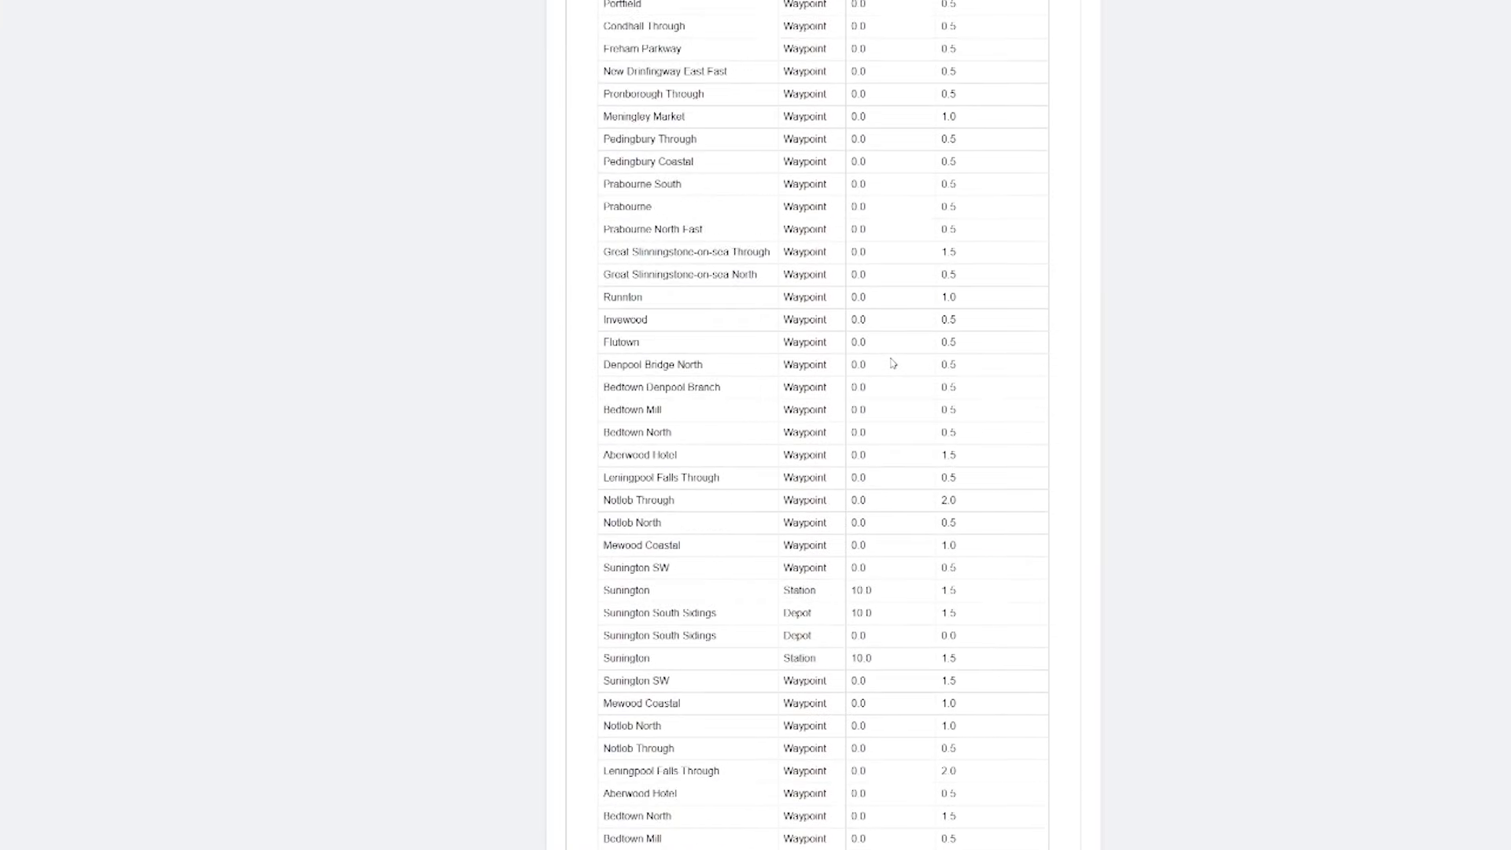
pyautogui.scroll(-5, 894, 363)
pyautogui.scroll(5, 903, 354)
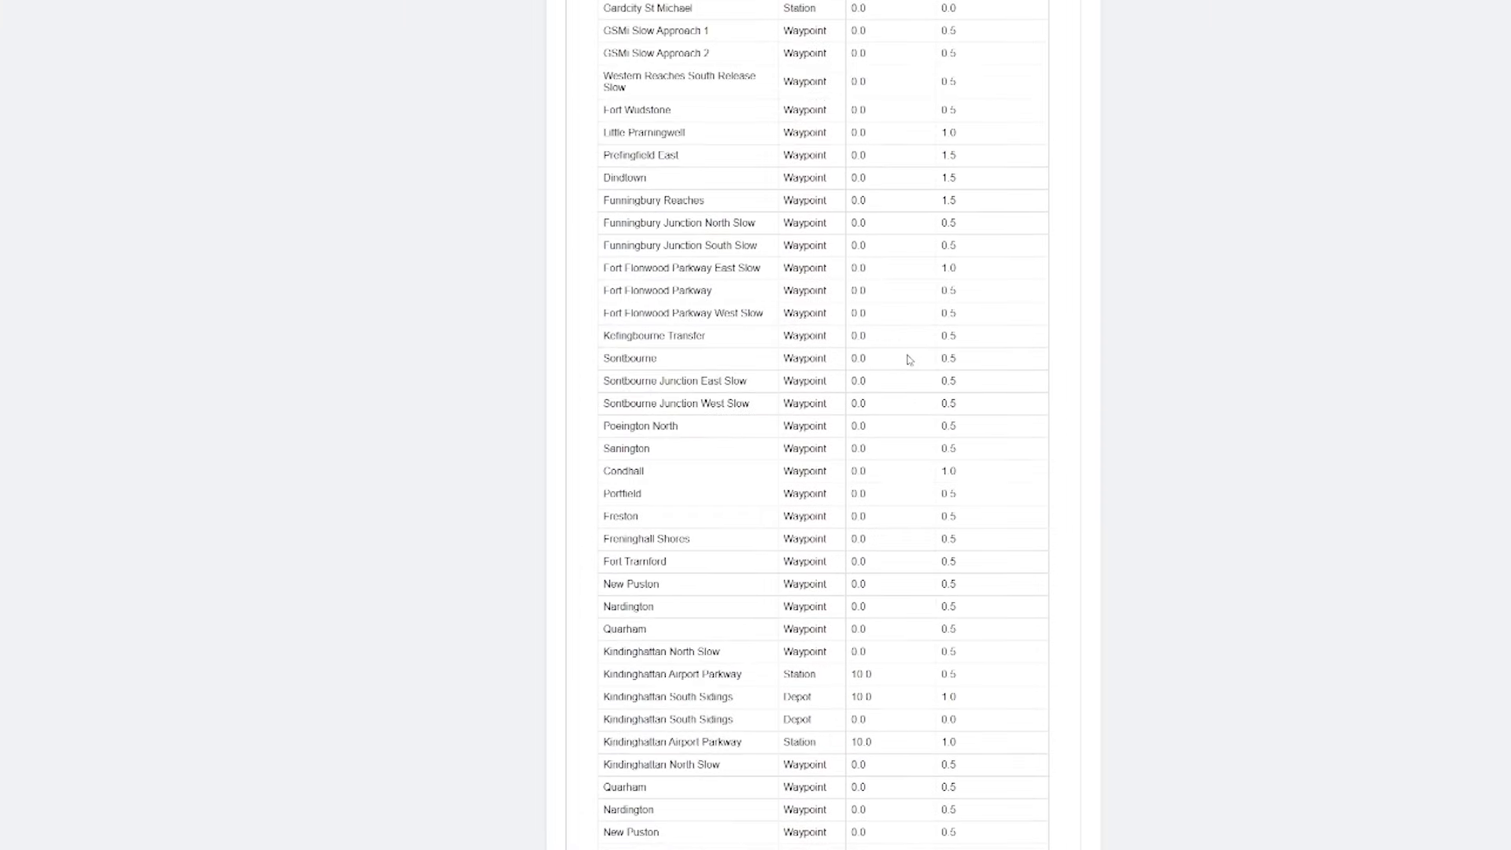
pyautogui.scroll(-17, 1166, 360)
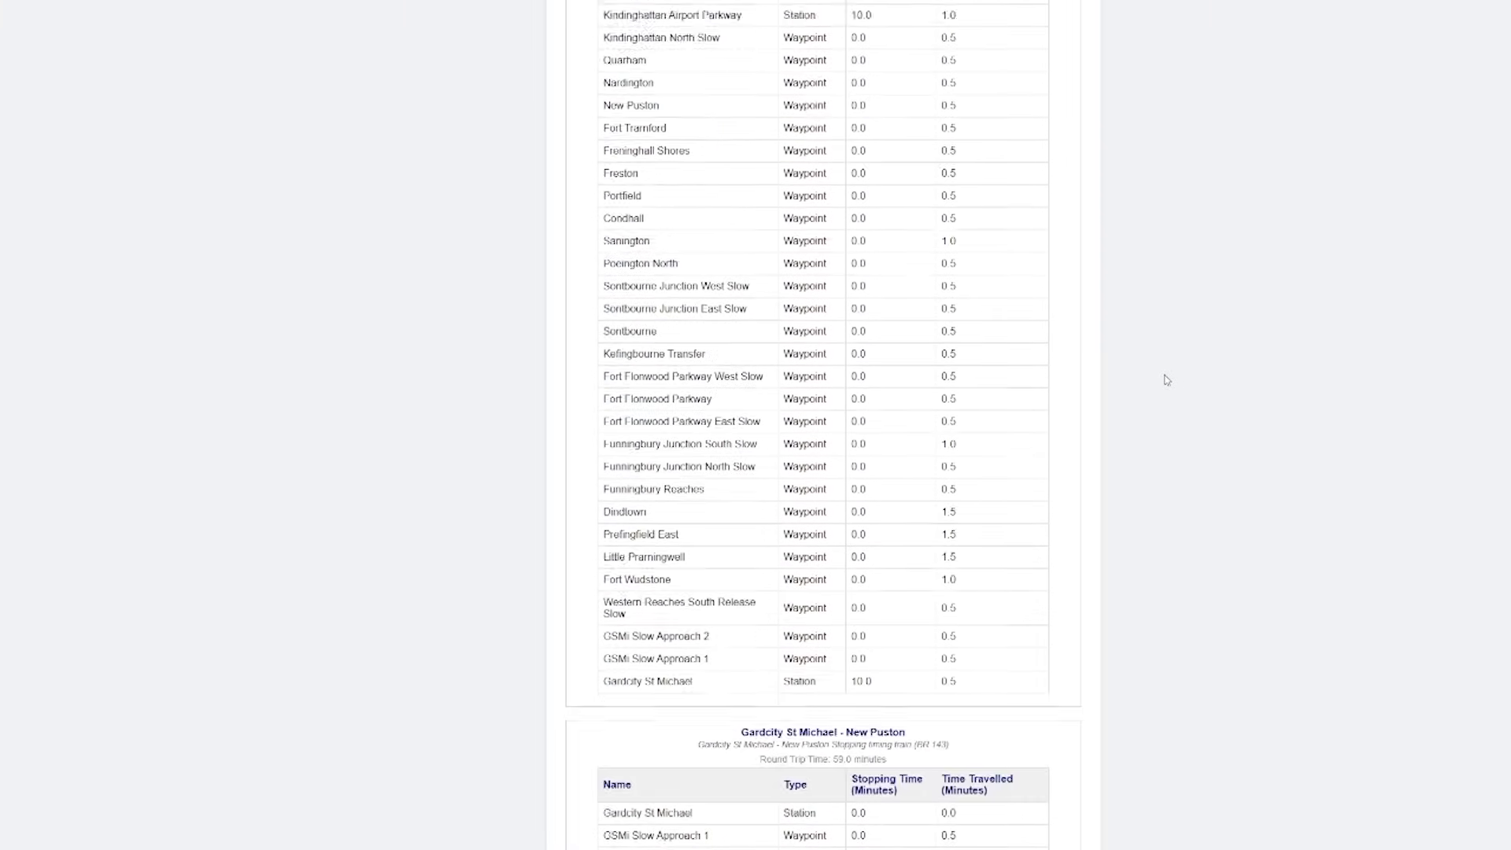
pyautogui.scroll(7, 1166, 361)
pyautogui.scroll(-20, 1166, 380)
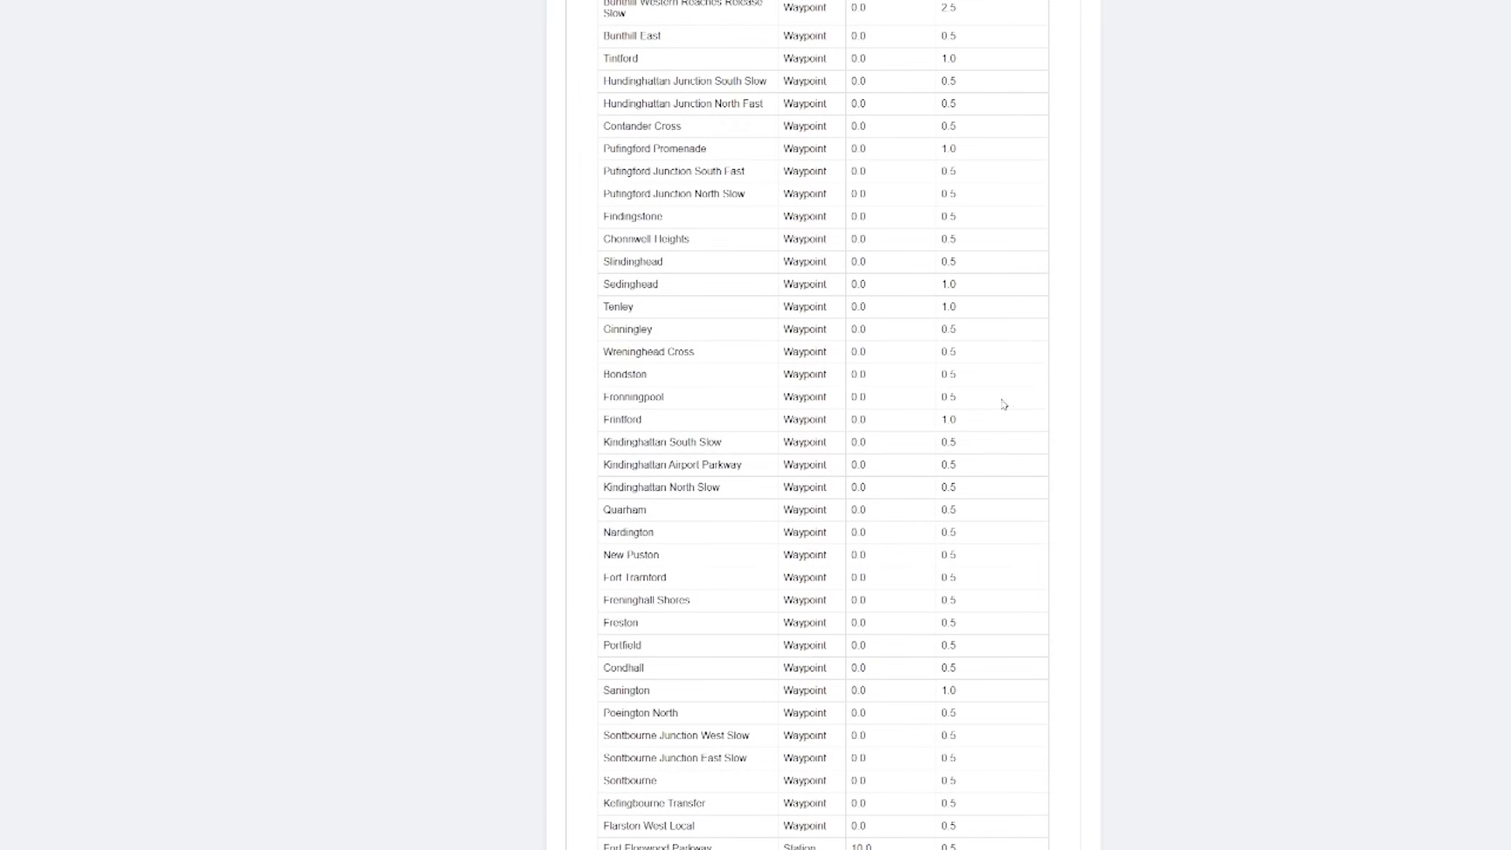
pyautogui.scroll(-9, 1106, 495)
pyautogui.scroll(-10, 1202, 482)
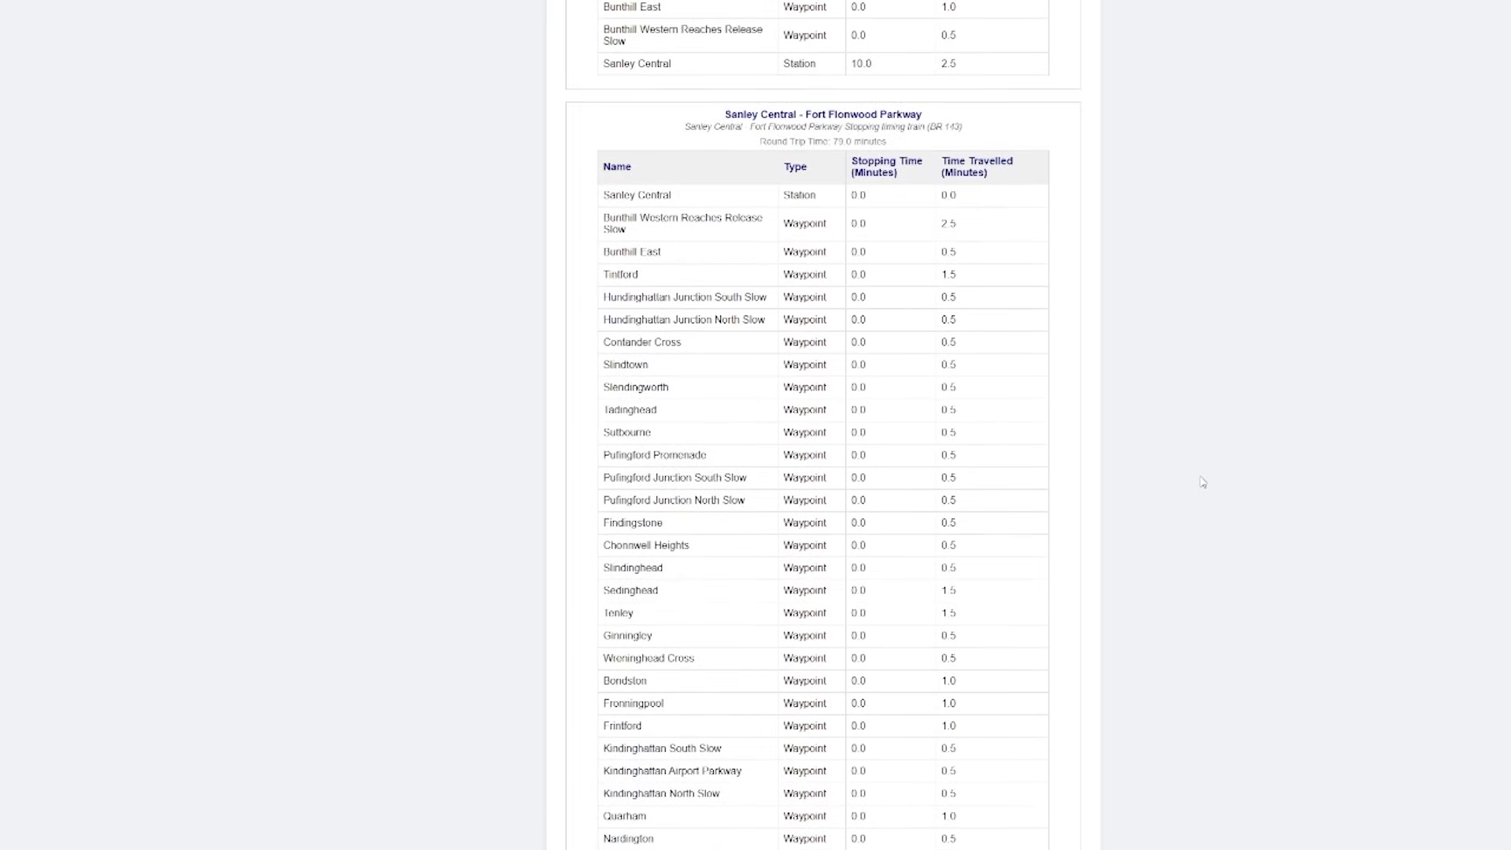
# Examine the Gardcity St Michael - Sanley West Sidings Express service schedule, including its round trip time and the stopping times around Sanley Central
pyautogui.scroll(-20, 1176, 426)
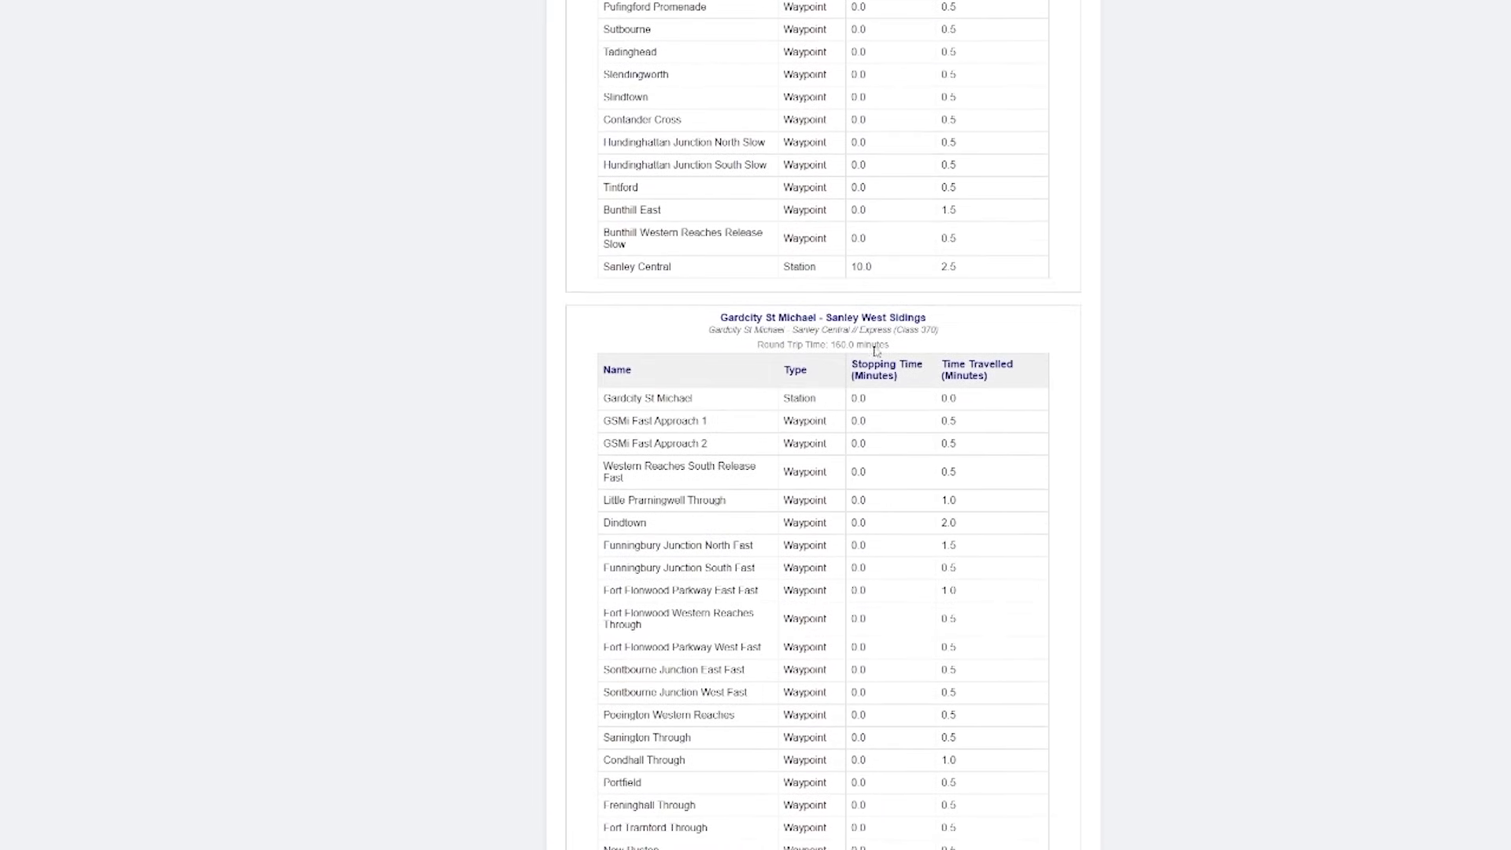
pyautogui.scroll(-1, 826, 330)
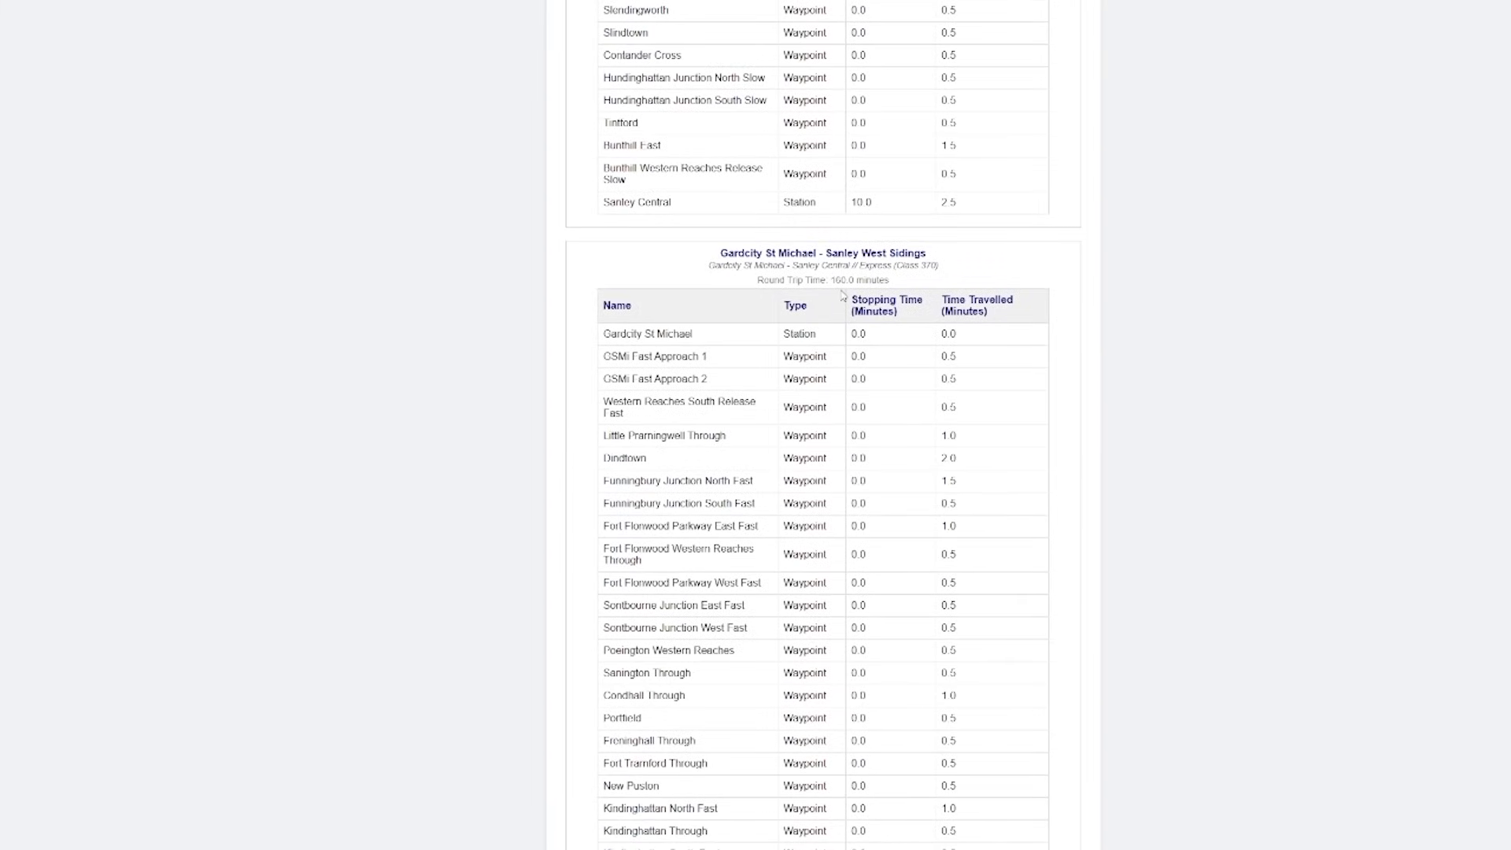
pyautogui.scroll(-3, 881, 371)
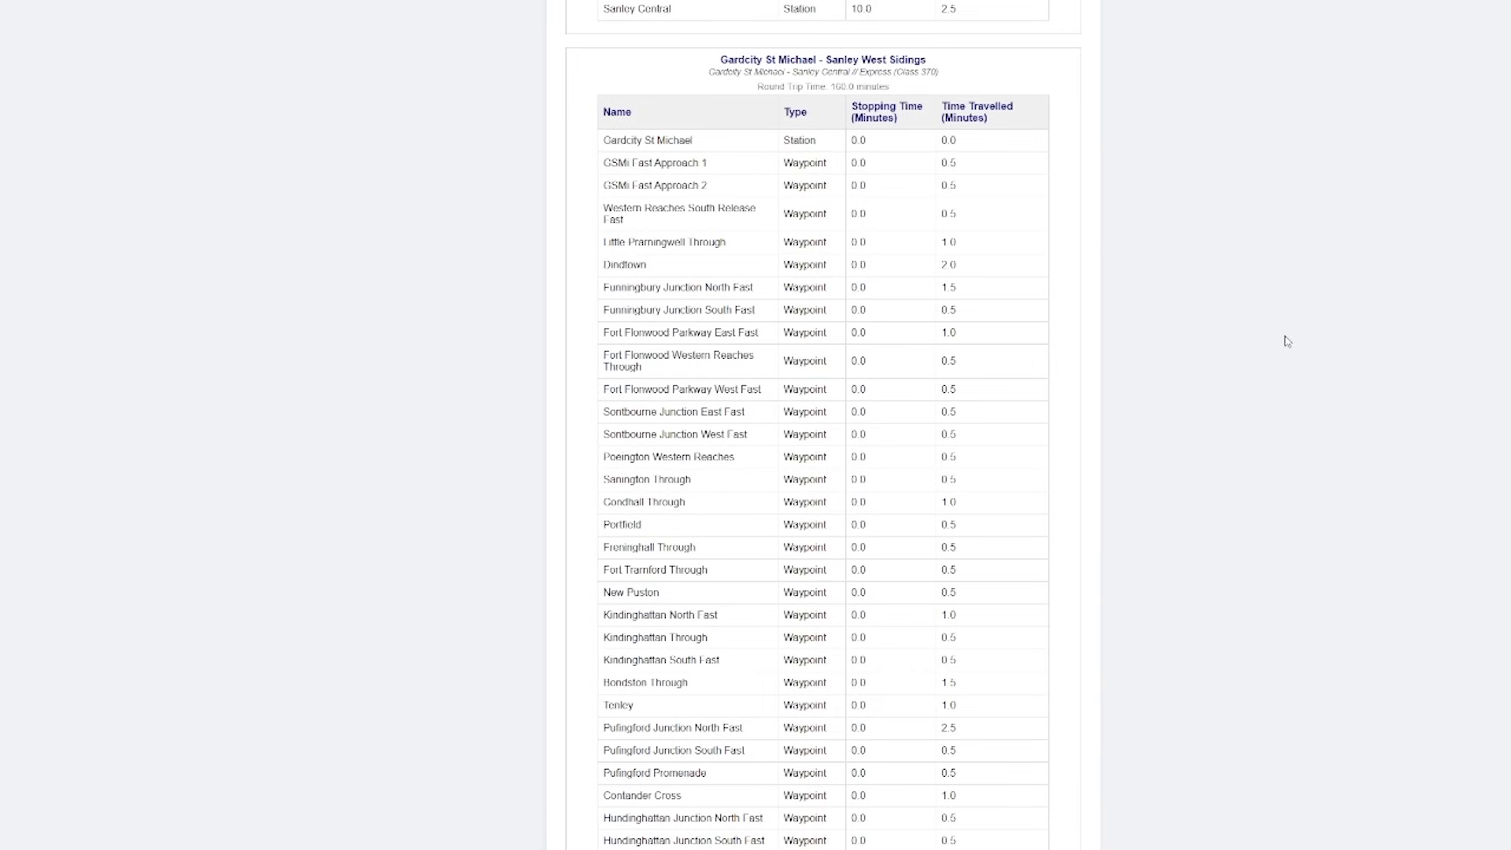
pyautogui.scroll(-2, 1285, 341)
pyautogui.scroll(-2, 1259, 354)
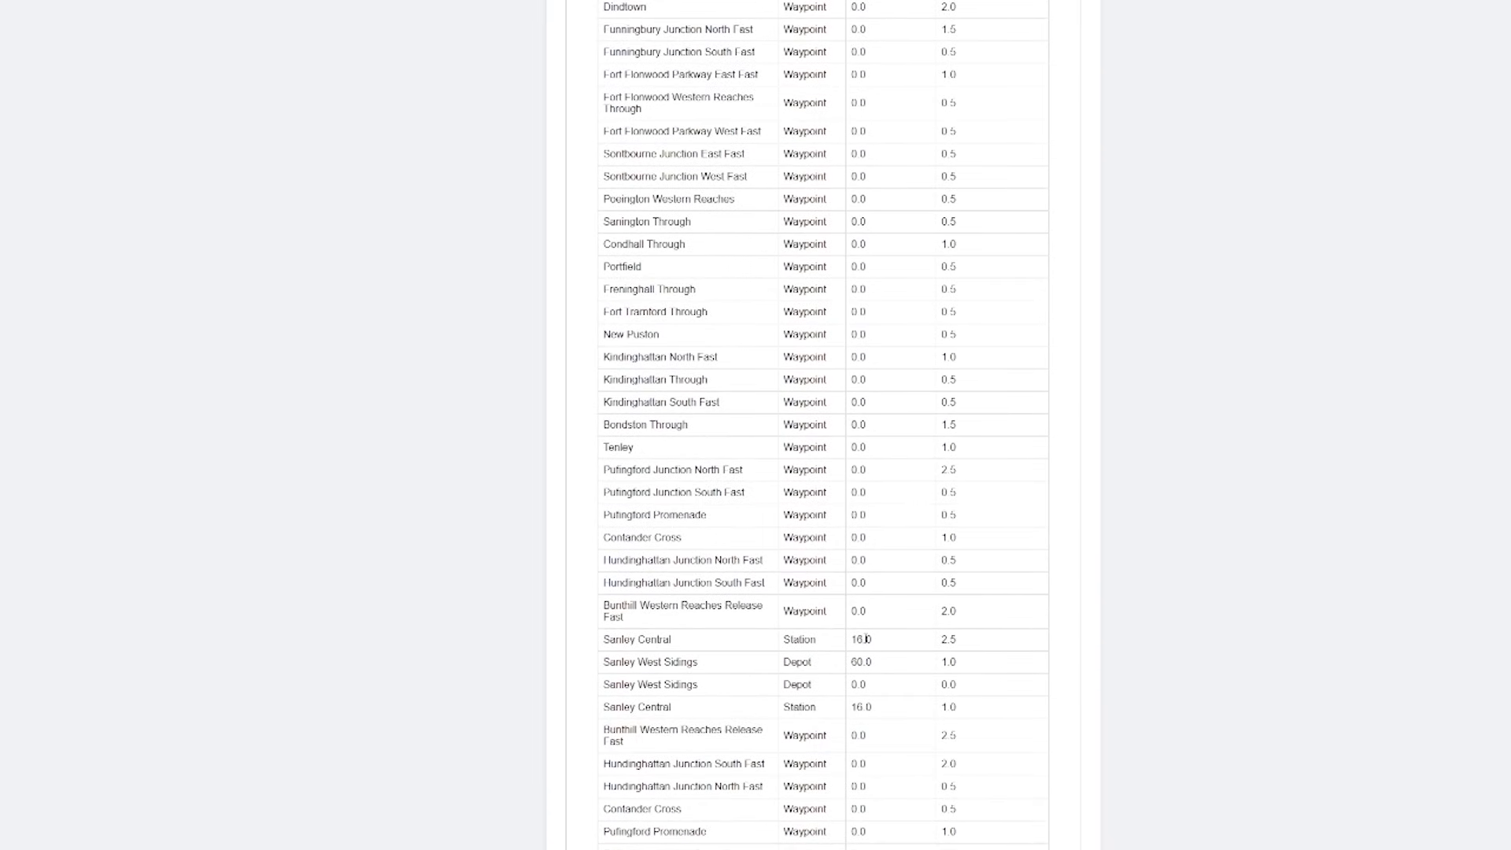
pyautogui.scroll(3, 888, 354)
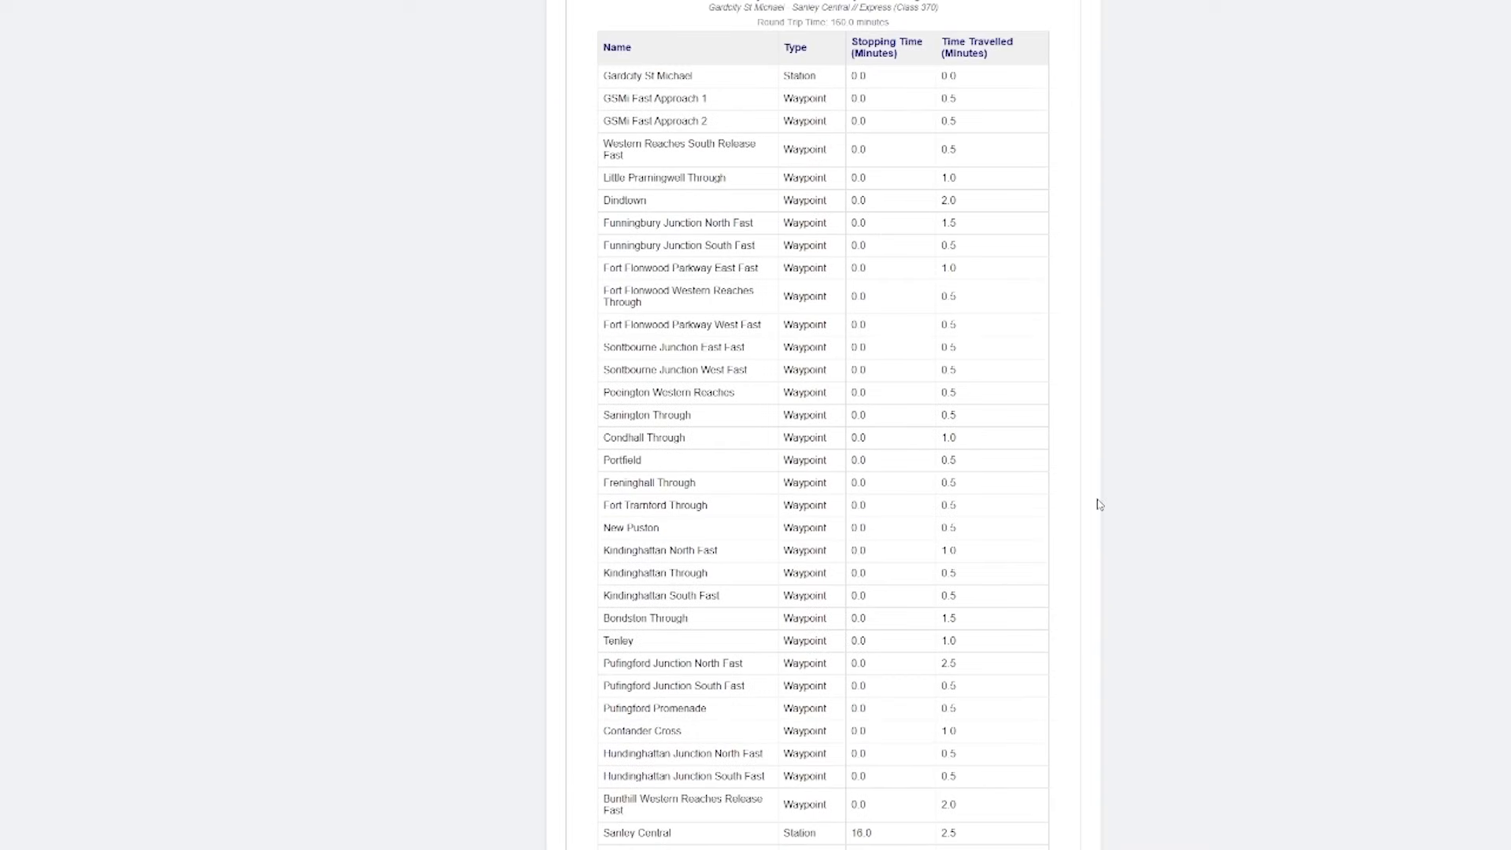
pyautogui.scroll(-1, 1157, 488)
# Review the remaining service schedules down to the Sanley Central - Fort Flonwood Parkway stopping service, comparing station stops and waypoints, and return to the first schedule
pyautogui.scroll(-20, 1206, 472)
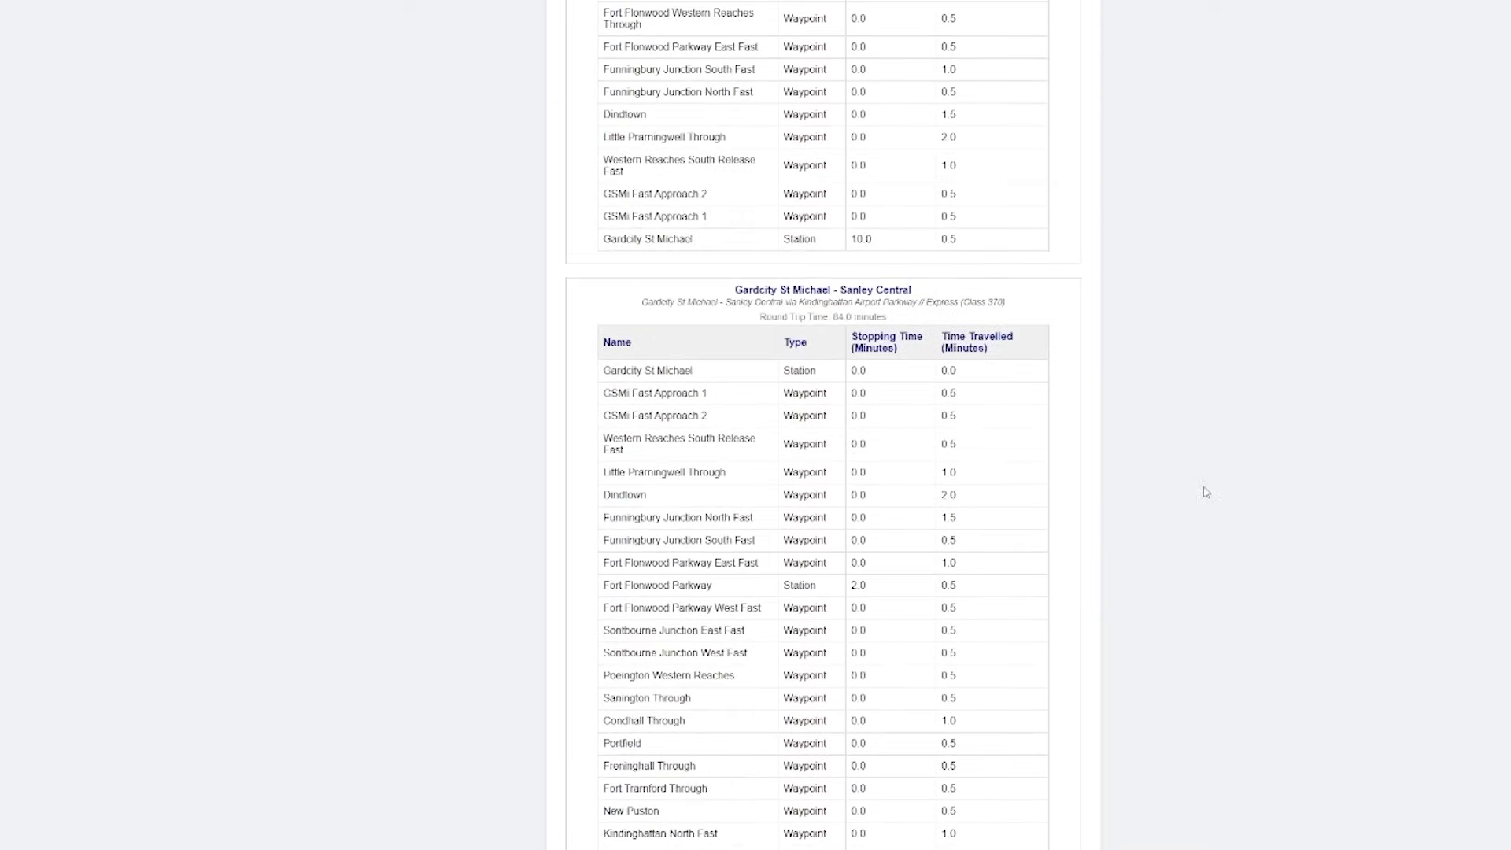
pyautogui.scroll(-5, 1211, 444)
pyautogui.scroll(-11, 1220, 431)
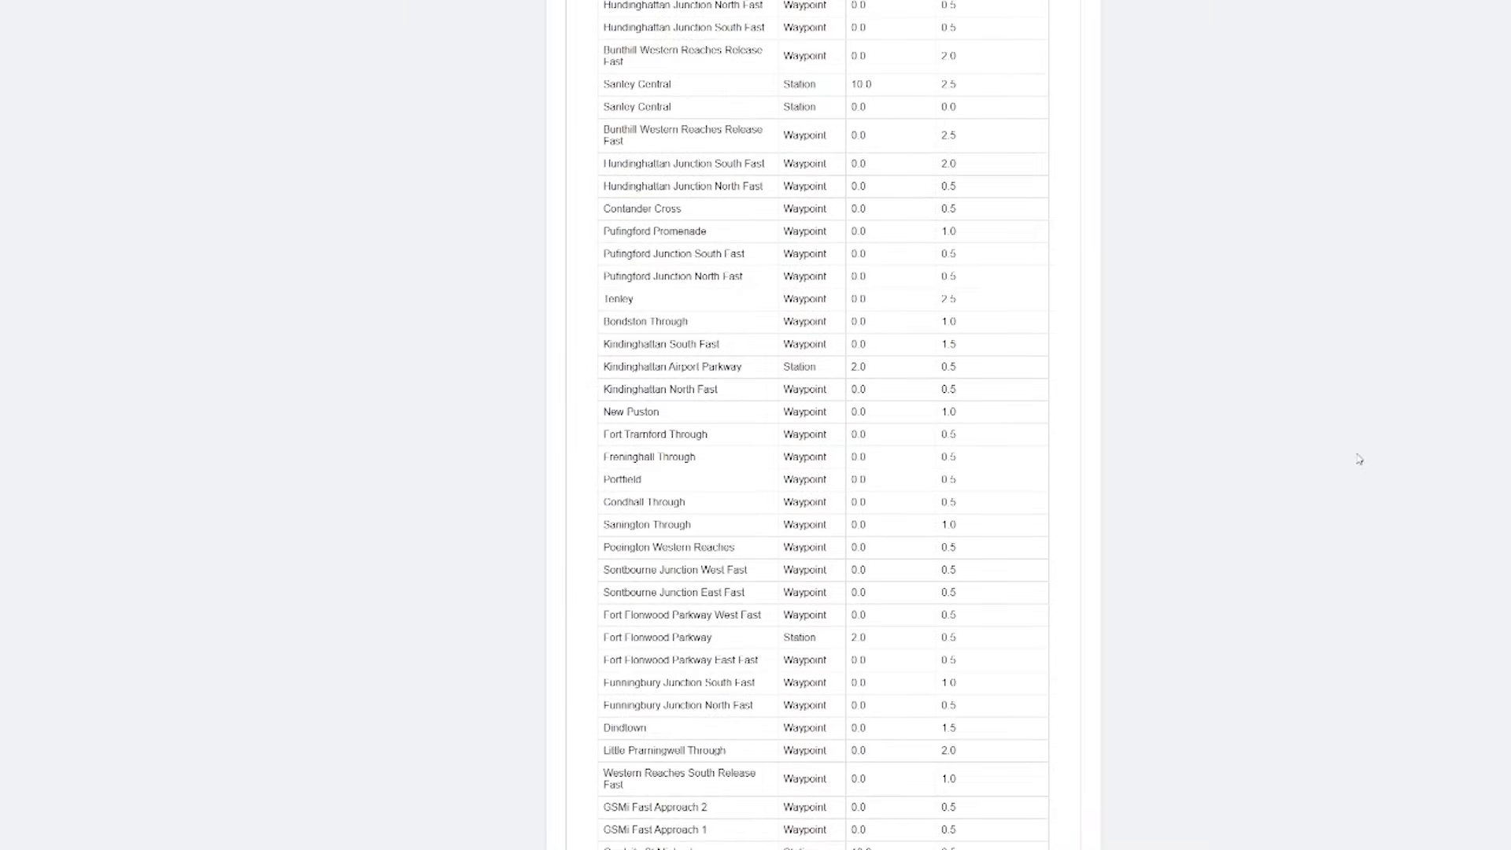
pyautogui.scroll(-20, 822, 425)
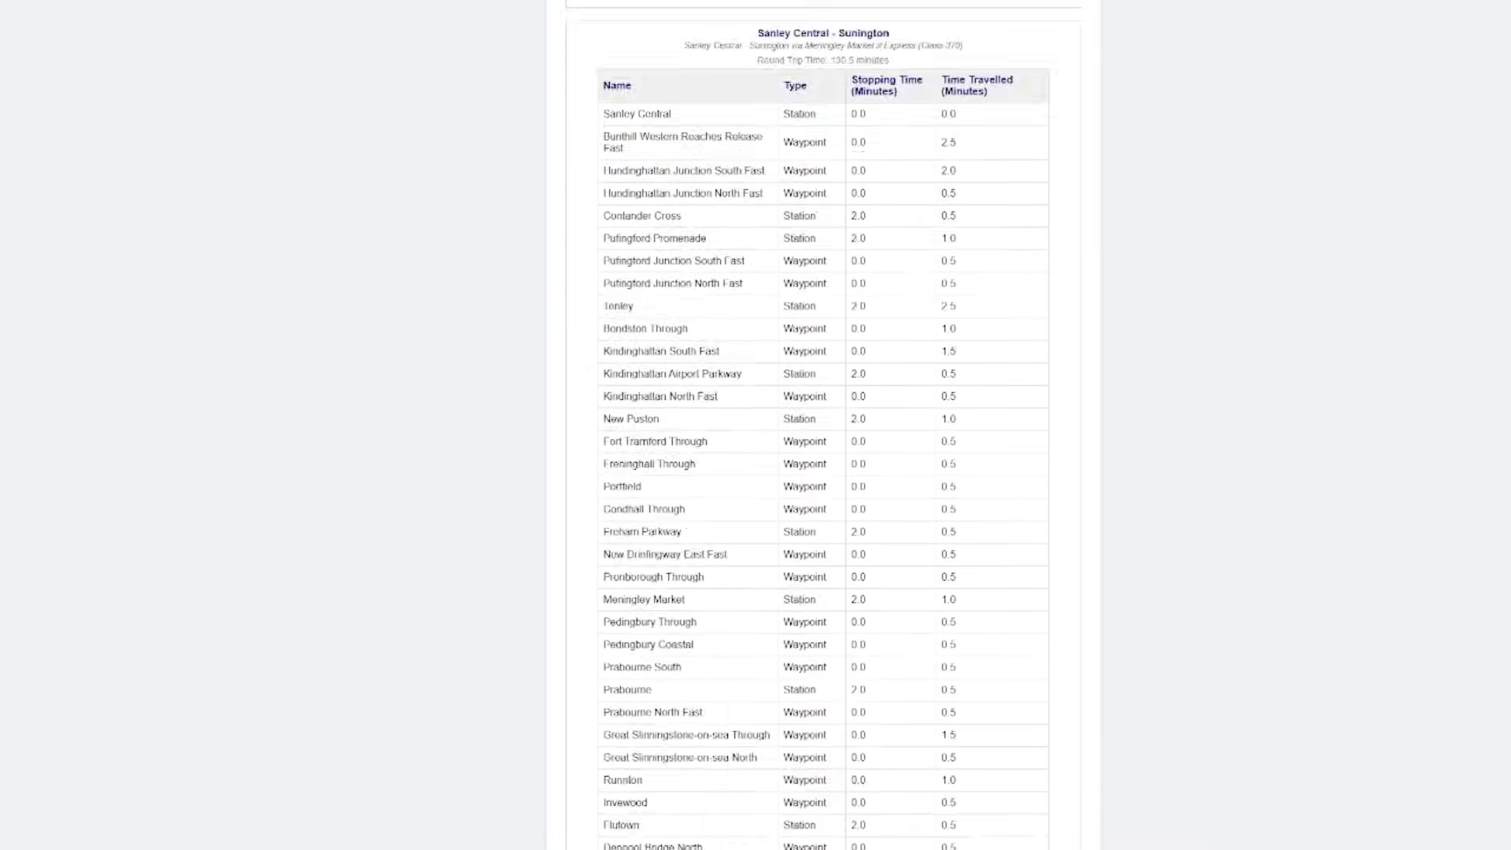
pyautogui.scroll(-20, 822, 424)
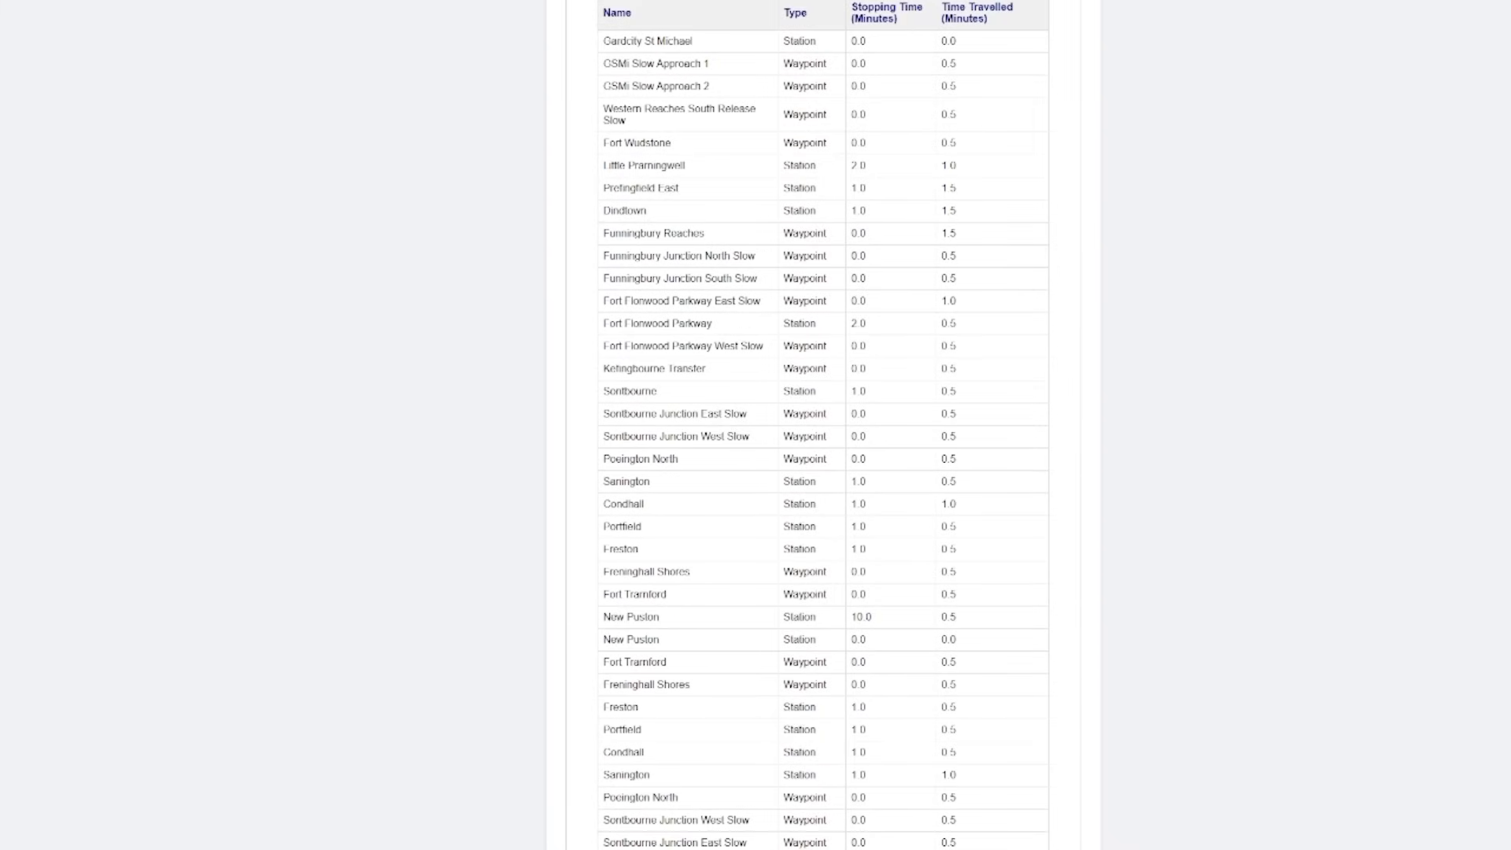
pyautogui.scroll(1, 822, 425)
pyautogui.scroll(-8, 823, 425)
pyautogui.scroll(-10, 823, 425)
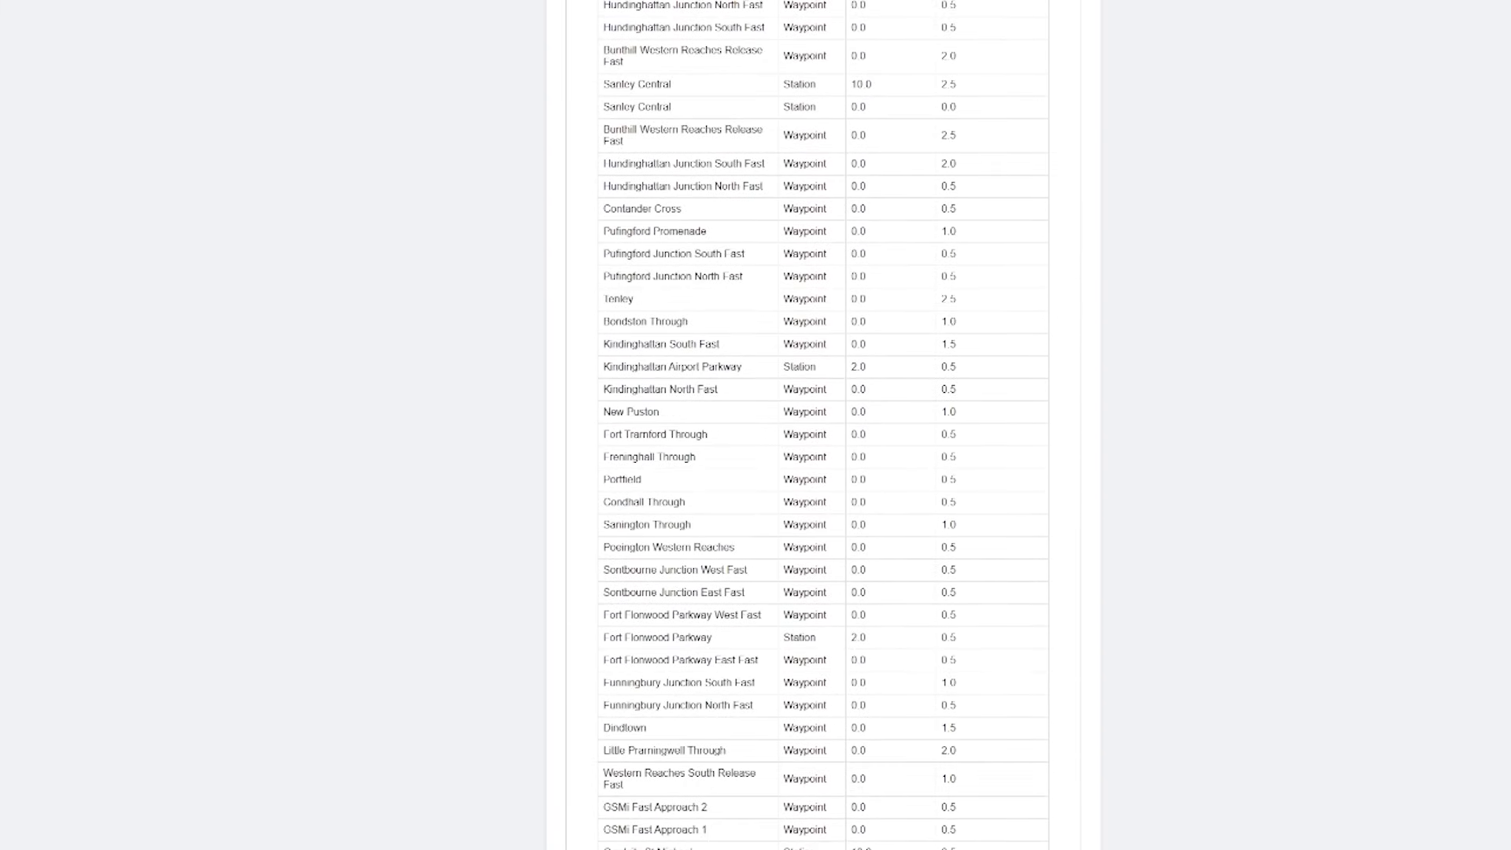
pyautogui.scroll(-10, 822, 425)
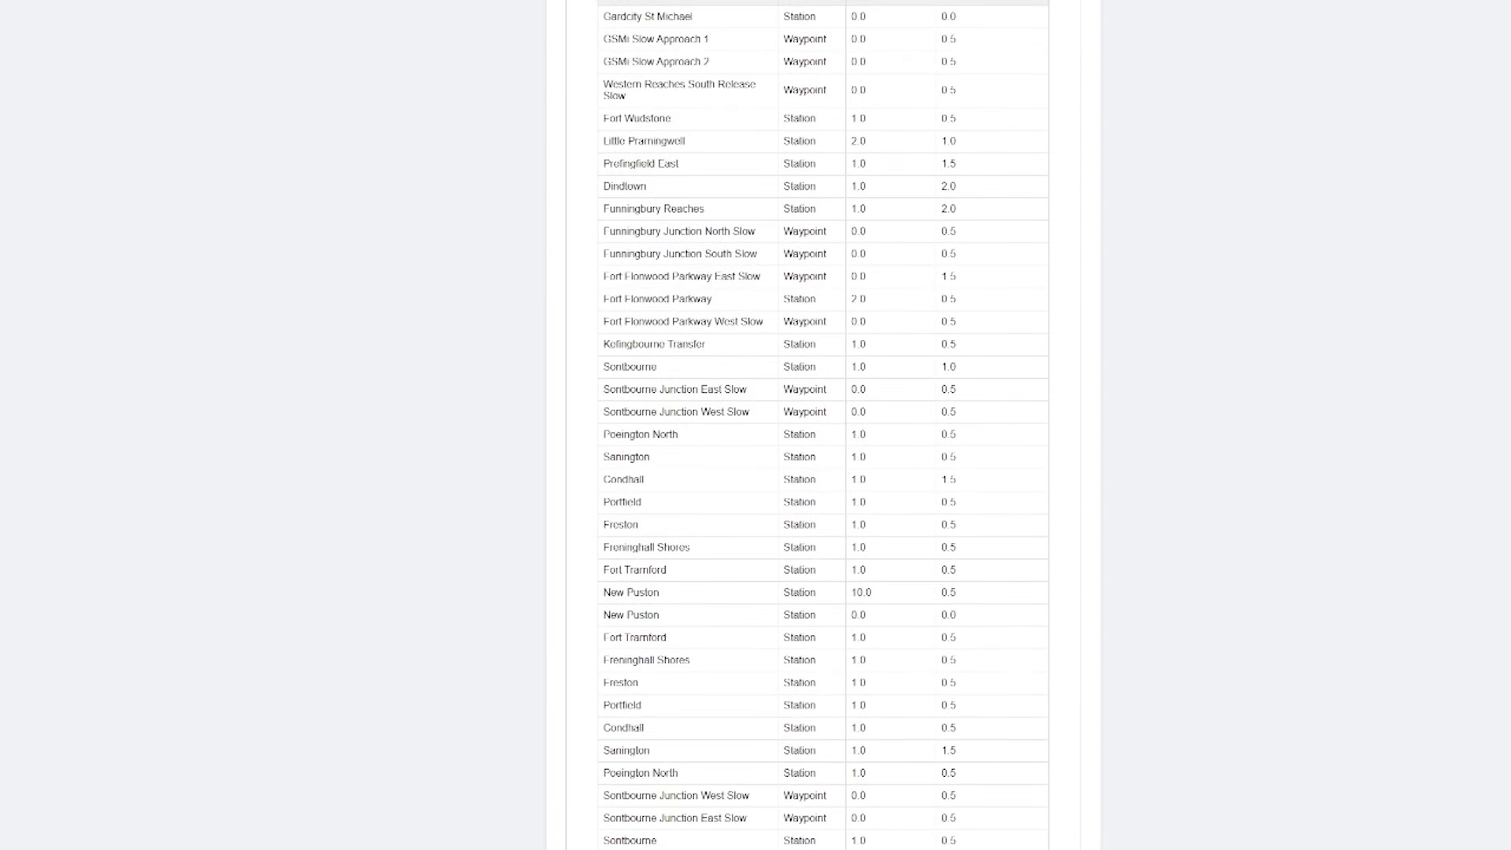
pyautogui.scroll(-20, 823, 424)
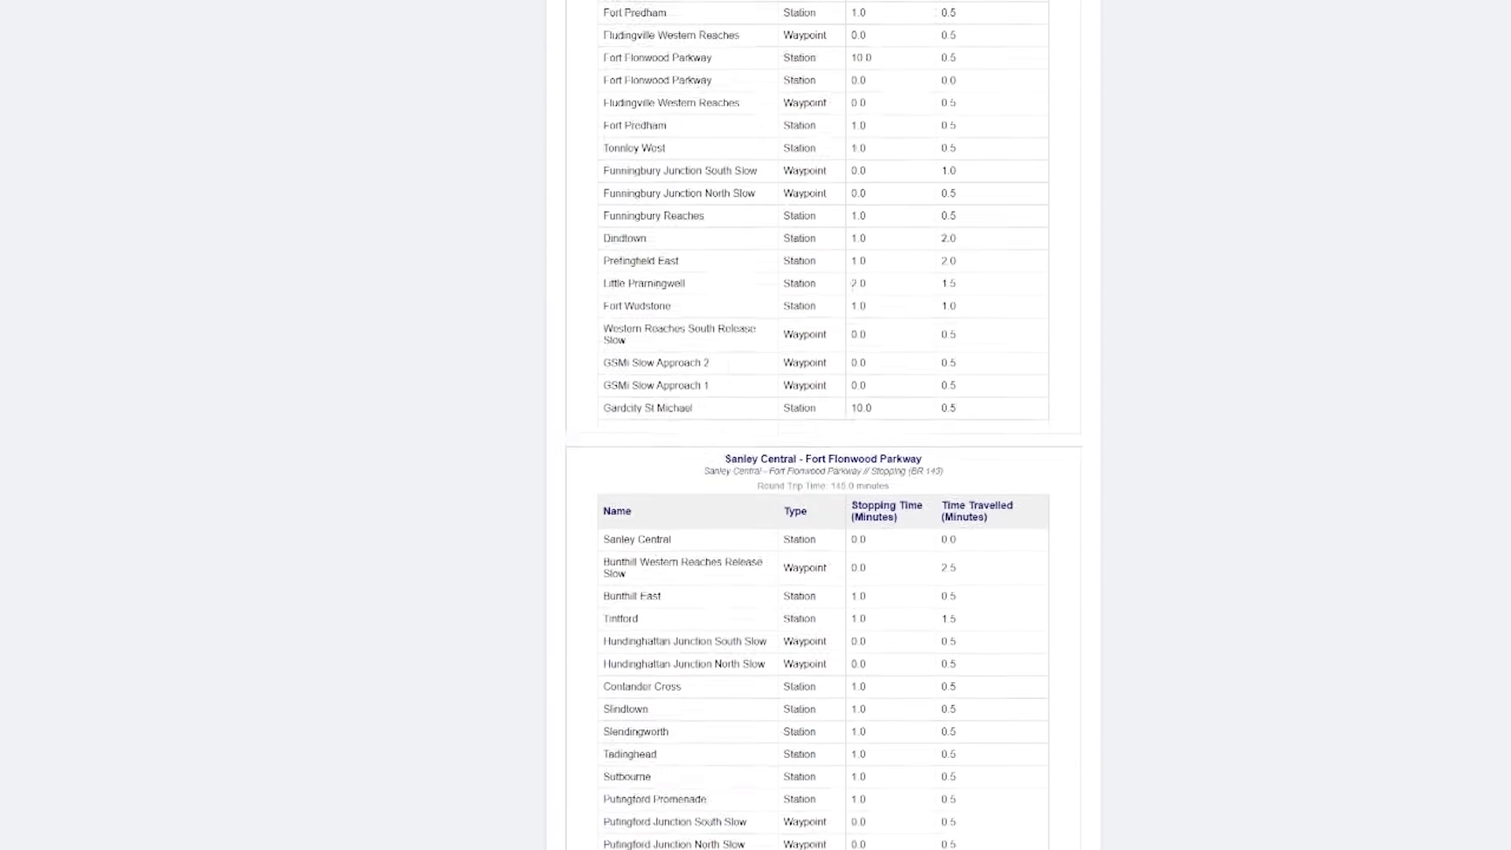
pyautogui.scroll(-20, 822, 425)
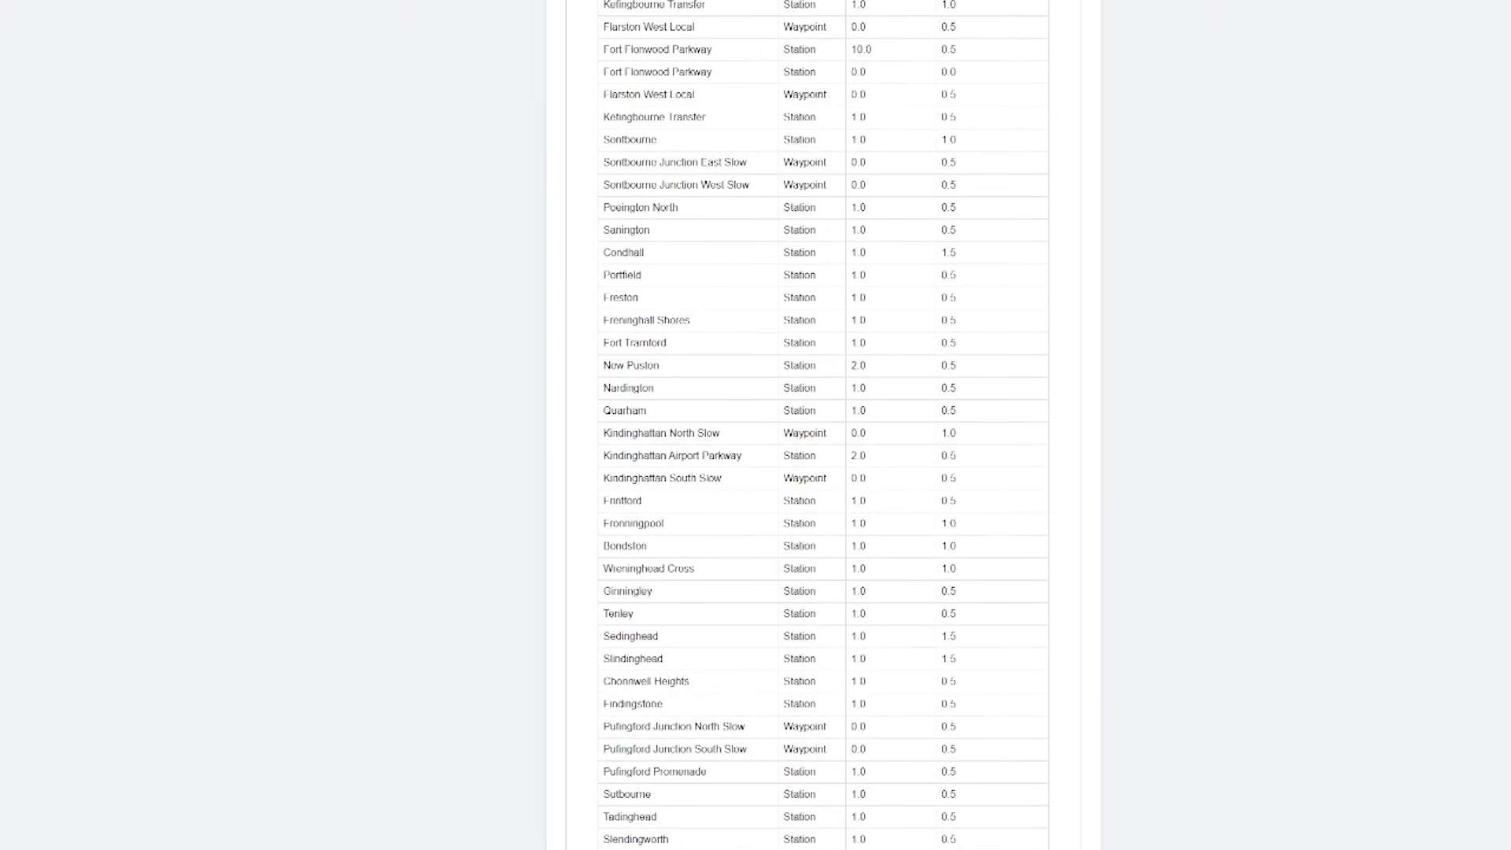
pyautogui.scroll(13, 822, 425)
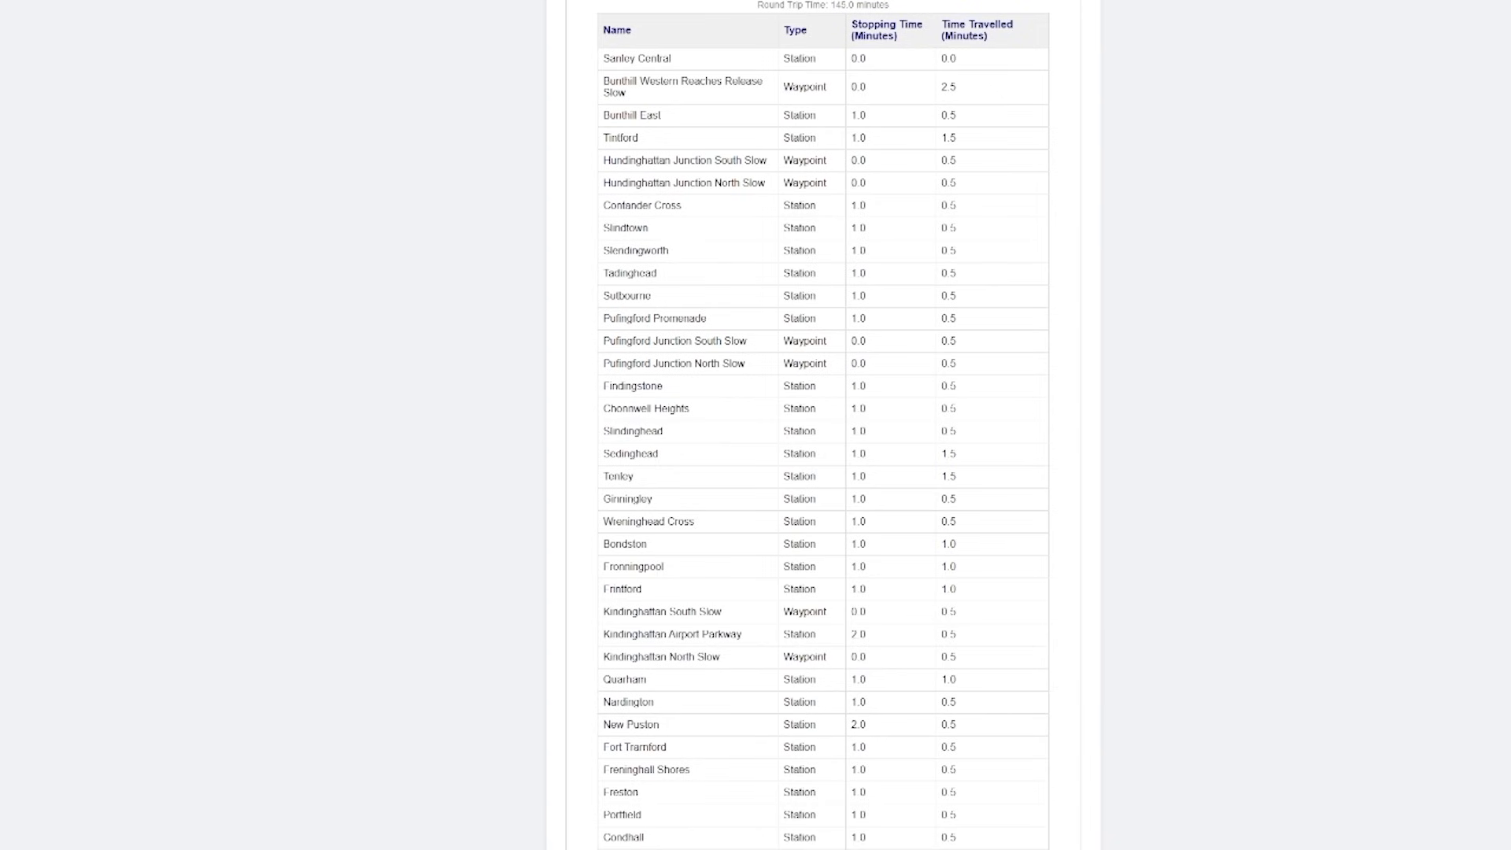
pyautogui.scroll(1, 822, 425)
pyautogui.scroll(-1, 822, 425)
pyautogui.scroll(20, 822, 425)
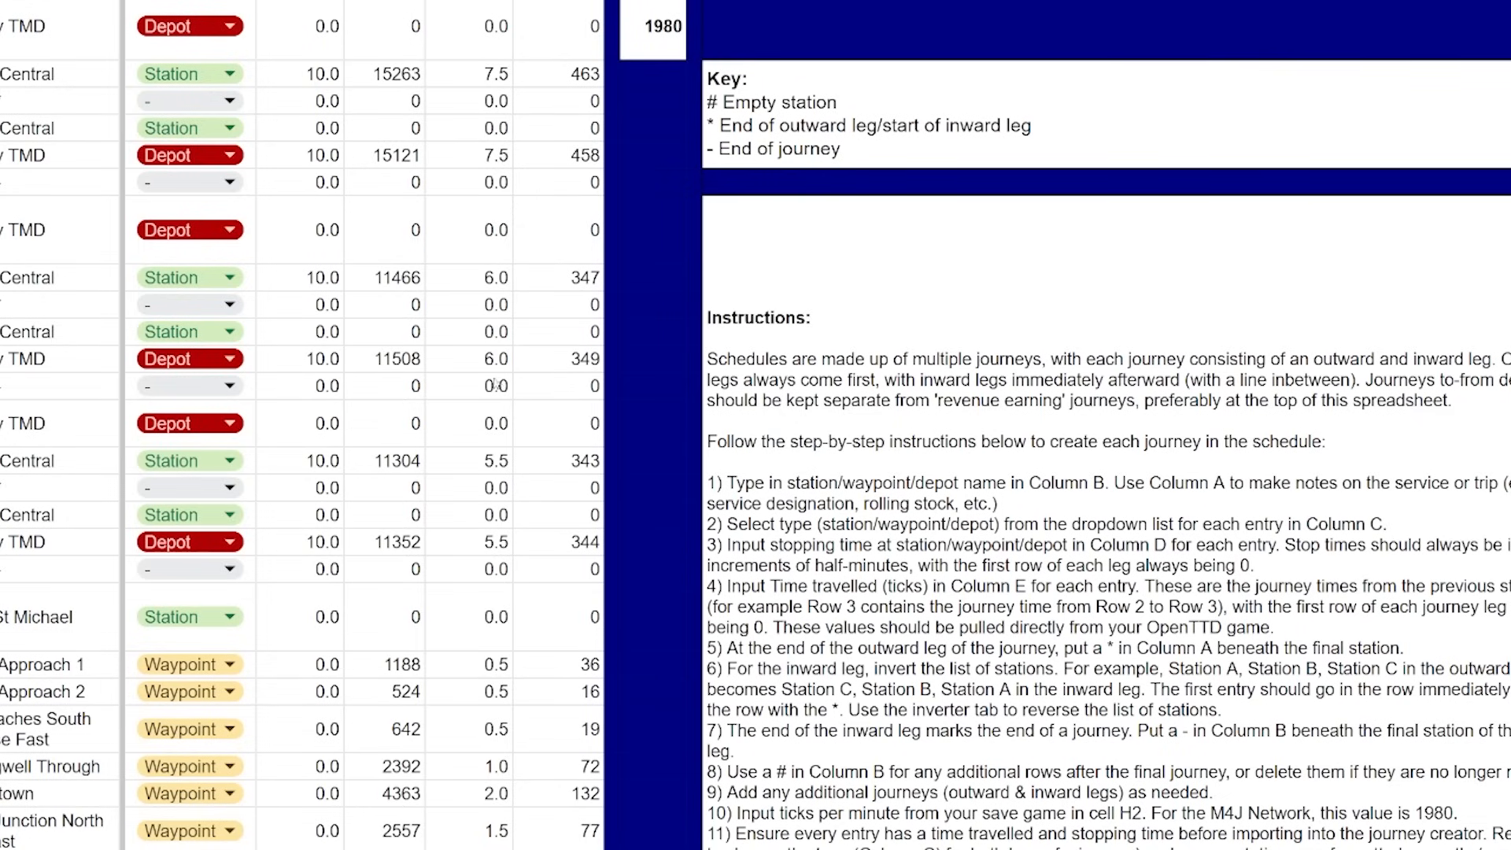
# Switch to the journey spreadsheet and inspect the types, stopping times and travel times around the Sanley Central journey boundary
pyautogui.scroll(-15, 665, 393)
pyautogui.scroll(-15, 664, 402)
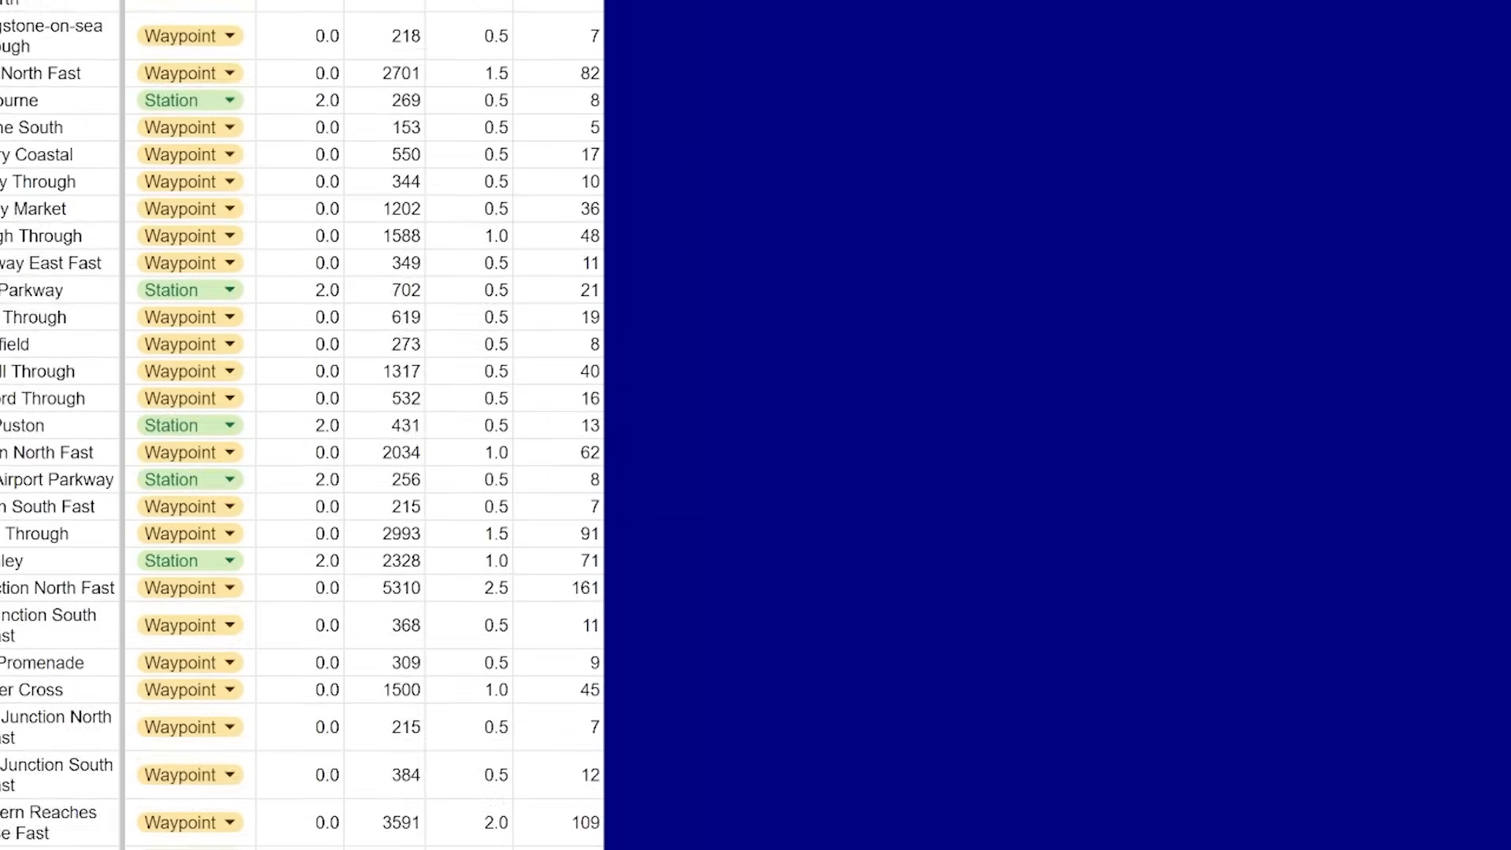
pyautogui.scroll(1, 923, 346)
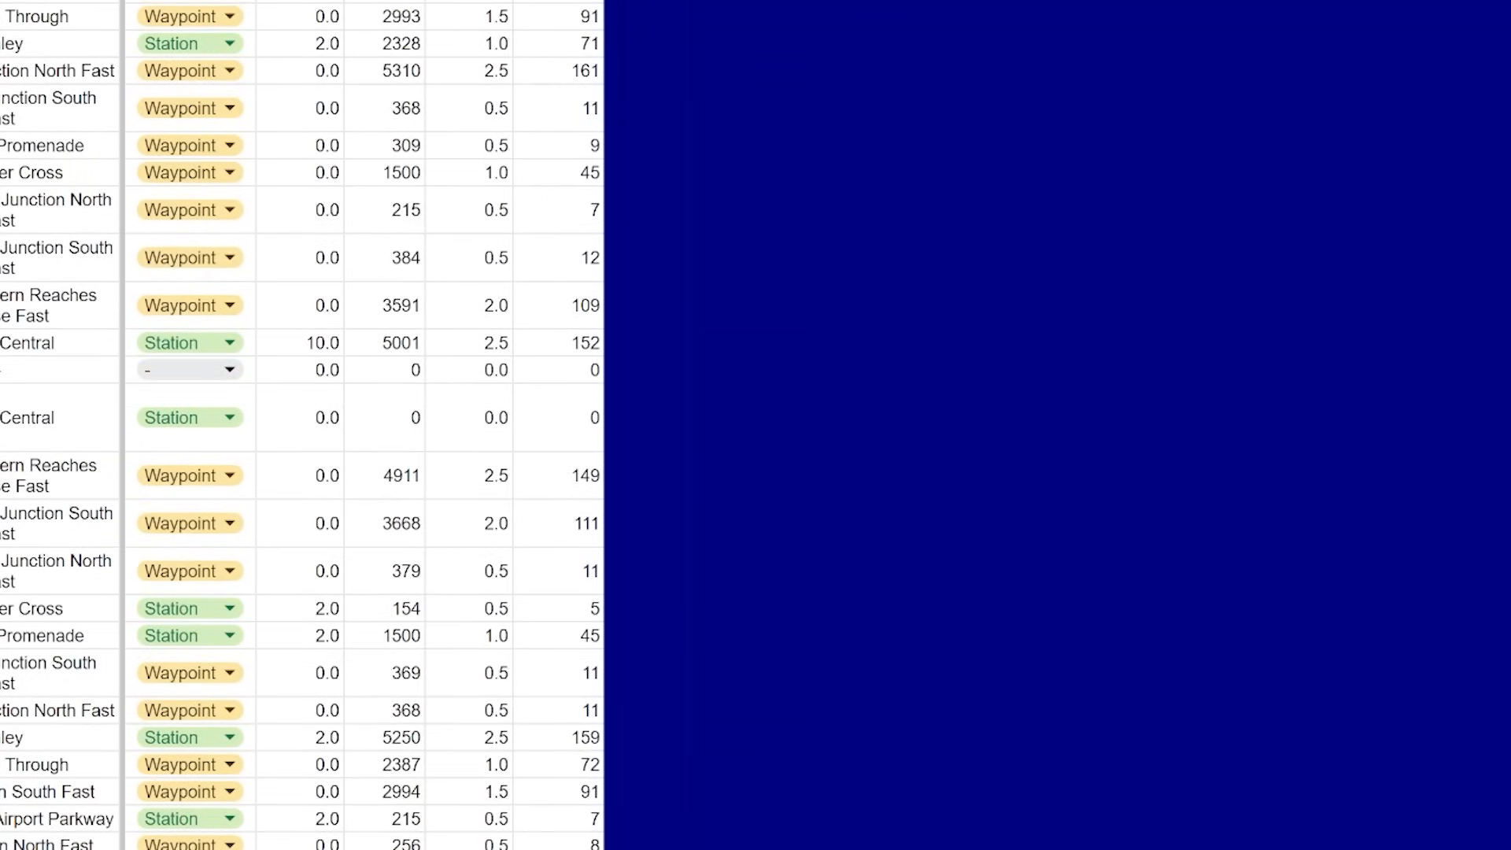
pyautogui.scroll(-1, 467, 461)
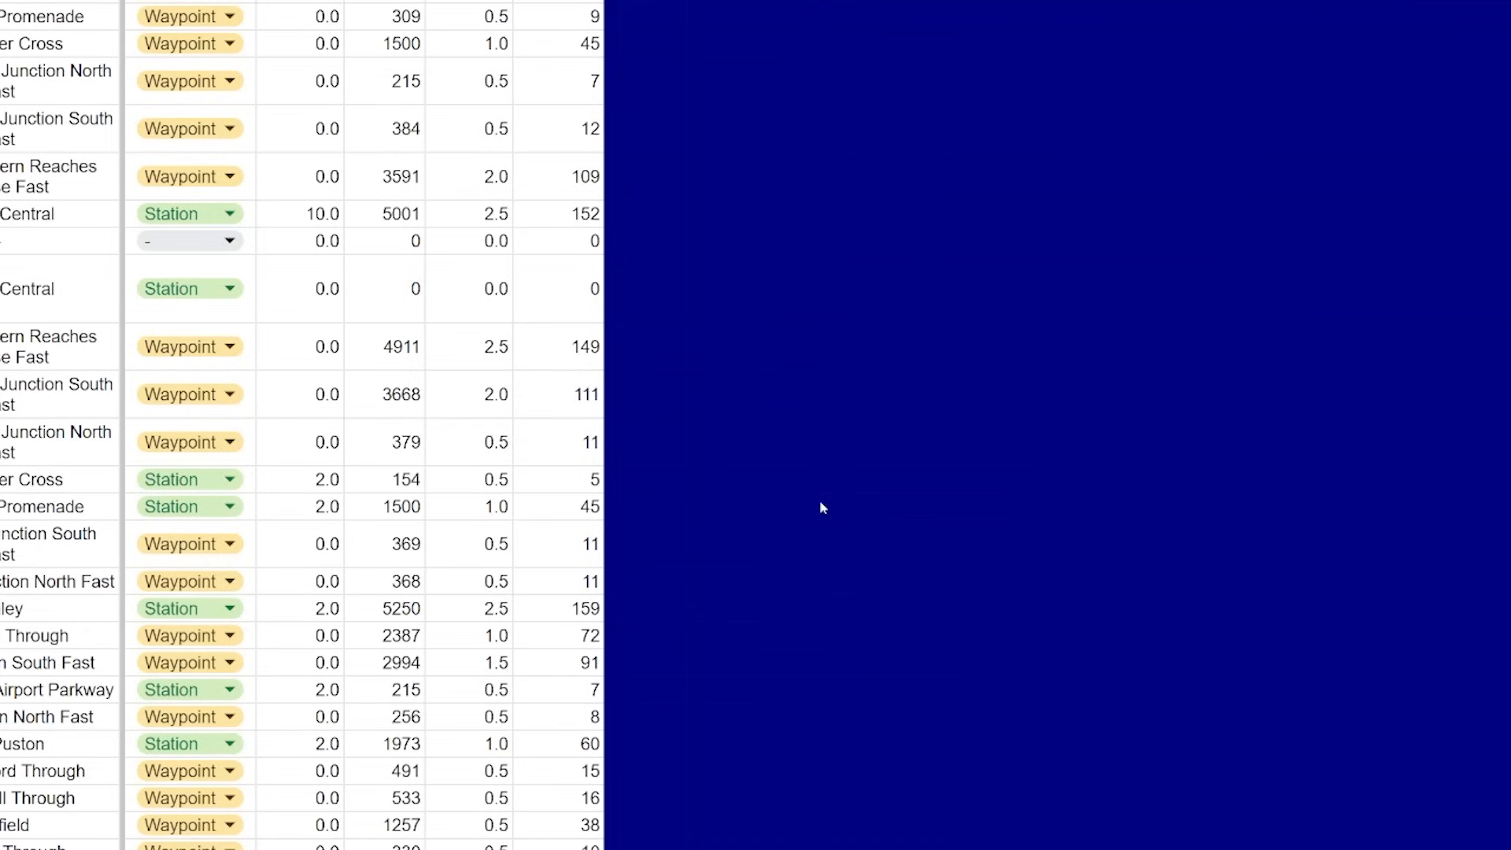
pyautogui.scroll(3, 779, 428)
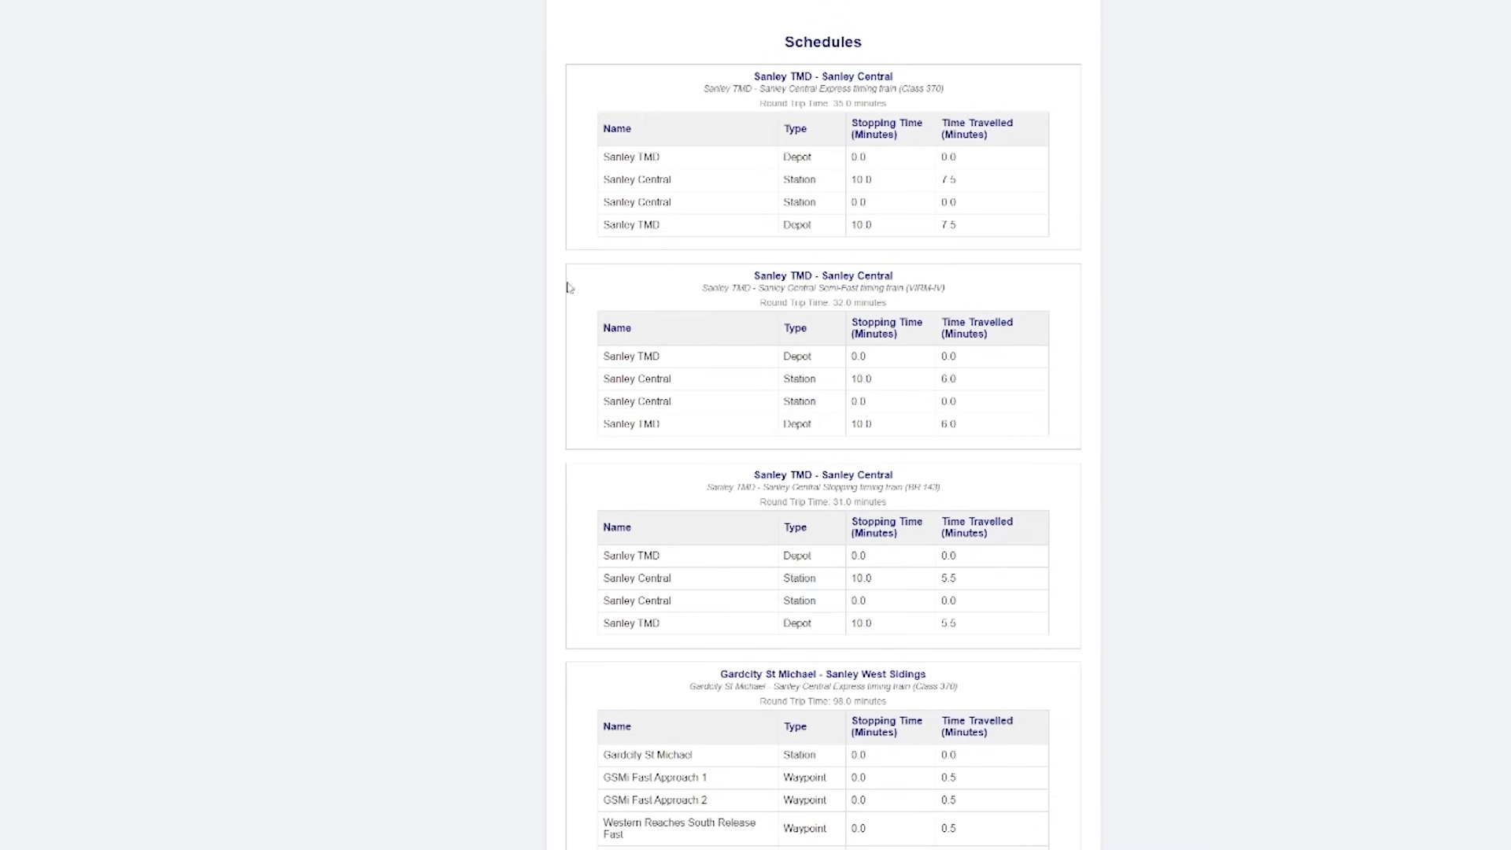
# Return to the generated schedules and review the express timing trains down to the Gardcity St Michael - Kindinghattan South Sidings journey
pyautogui.scroll(-1, 735, 378)
pyautogui.scroll(1, 737, 378)
pyautogui.scroll(-20, 931, 607)
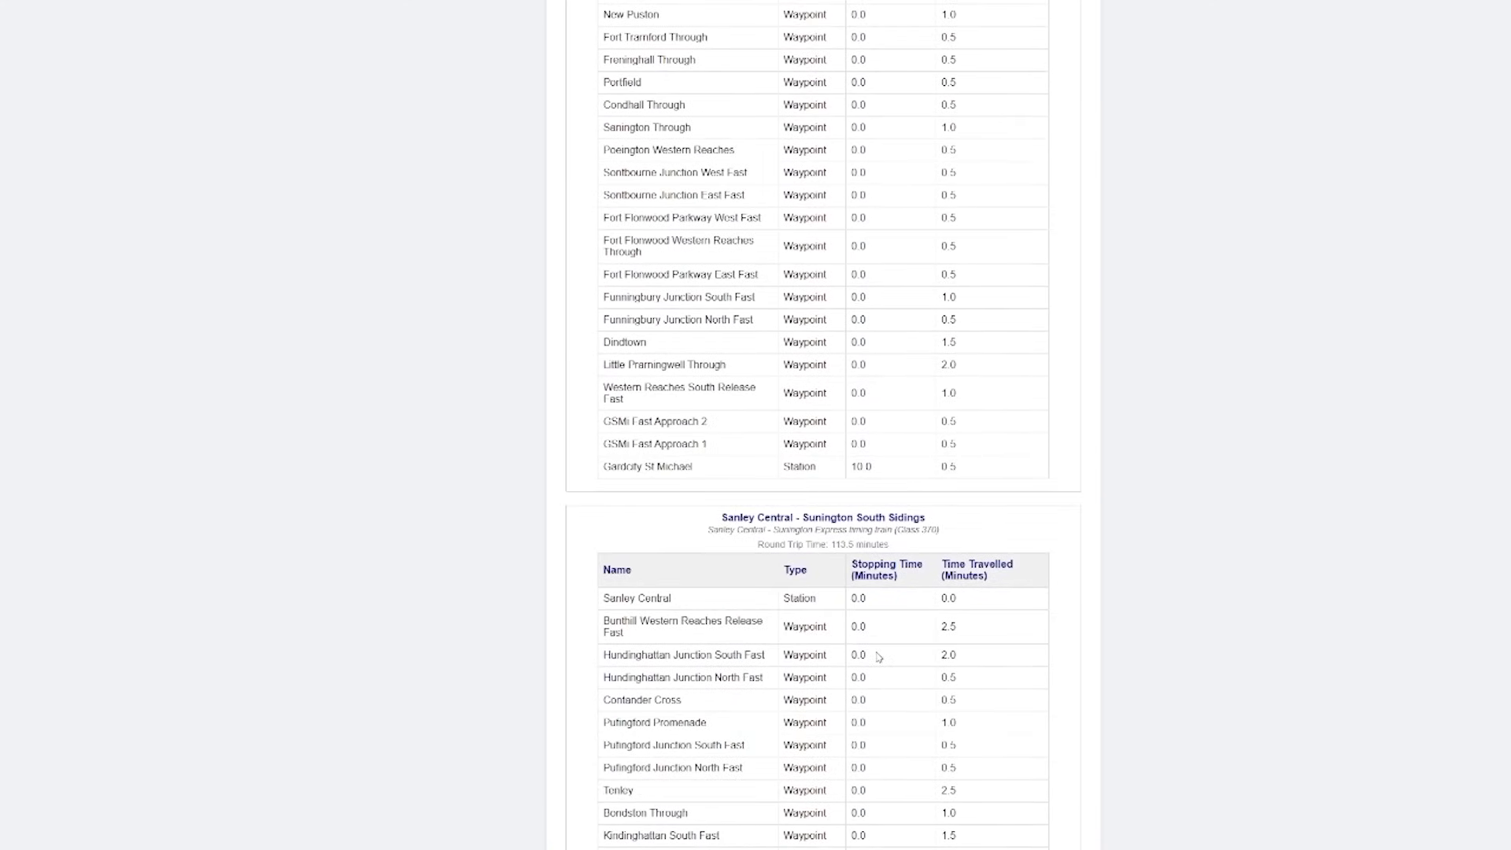
pyautogui.scroll(-6, 881, 656)
pyautogui.scroll(-20, 888, 629)
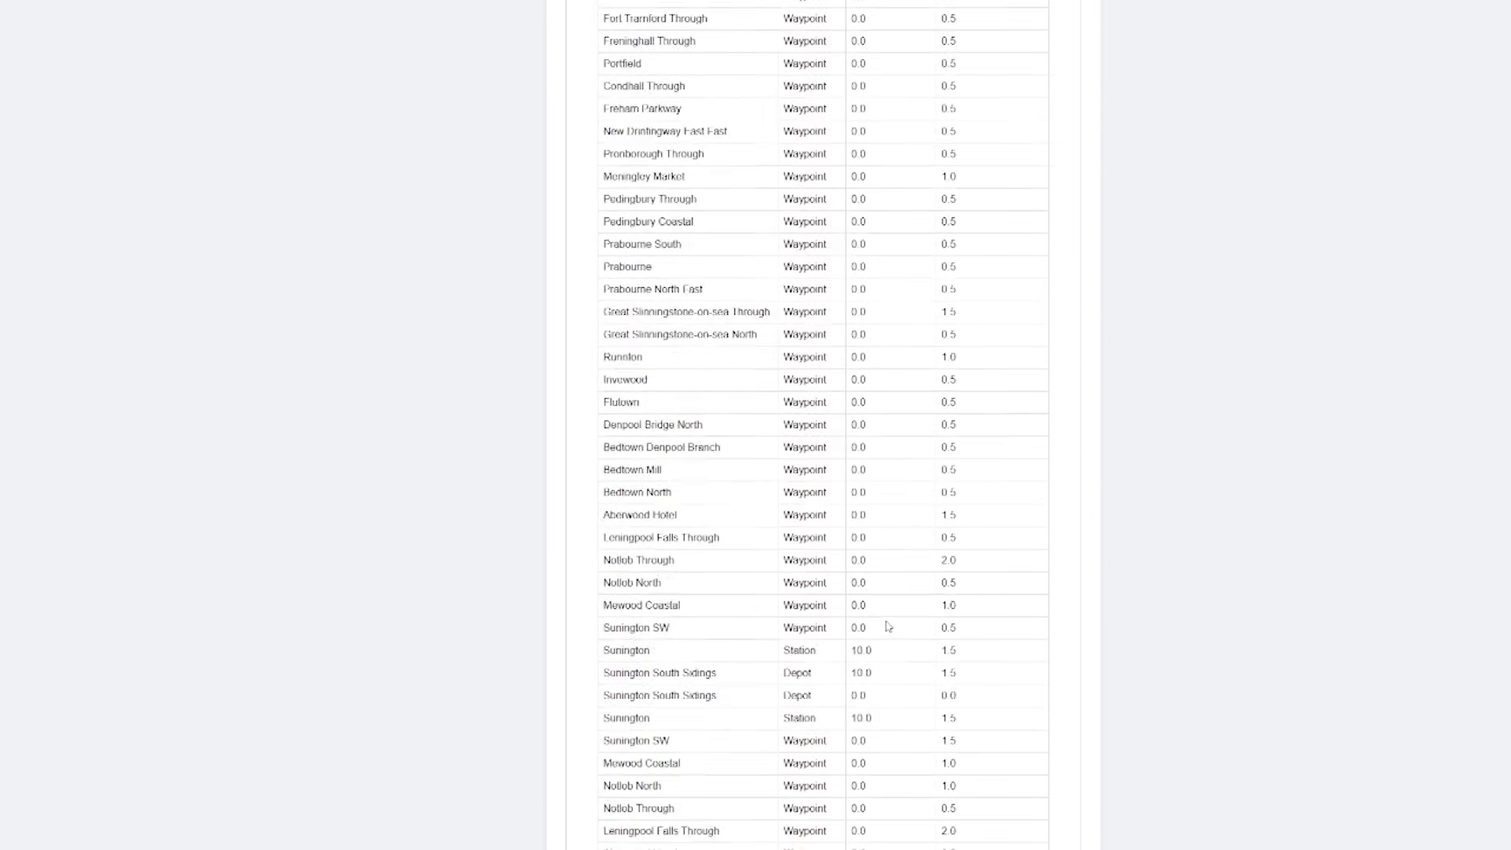
pyautogui.scroll(-5, 888, 625)
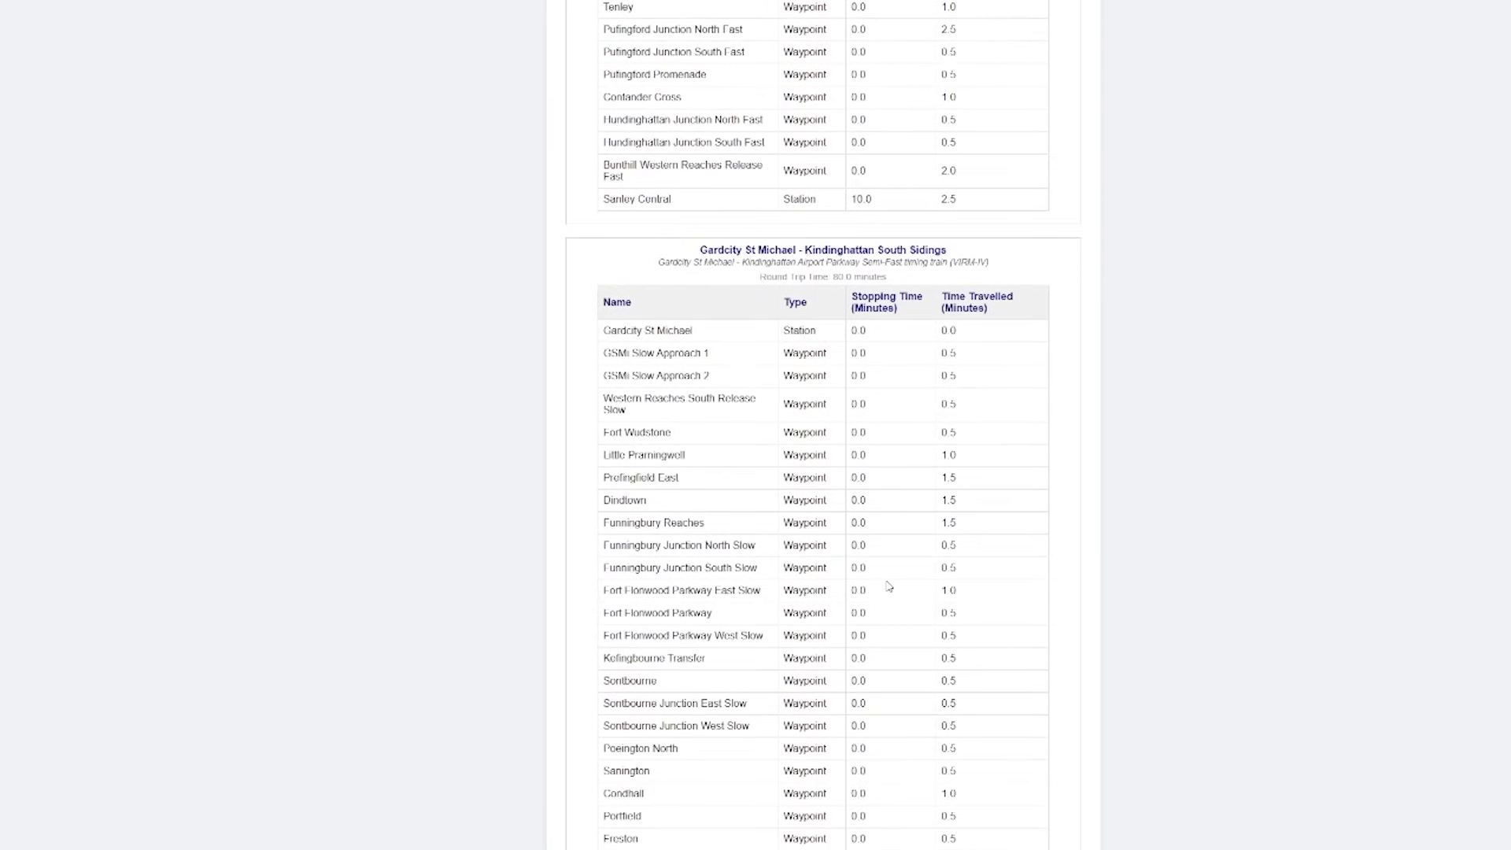
pyautogui.scroll(-2, 890, 586)
pyautogui.scroll(1, 1228, 567)
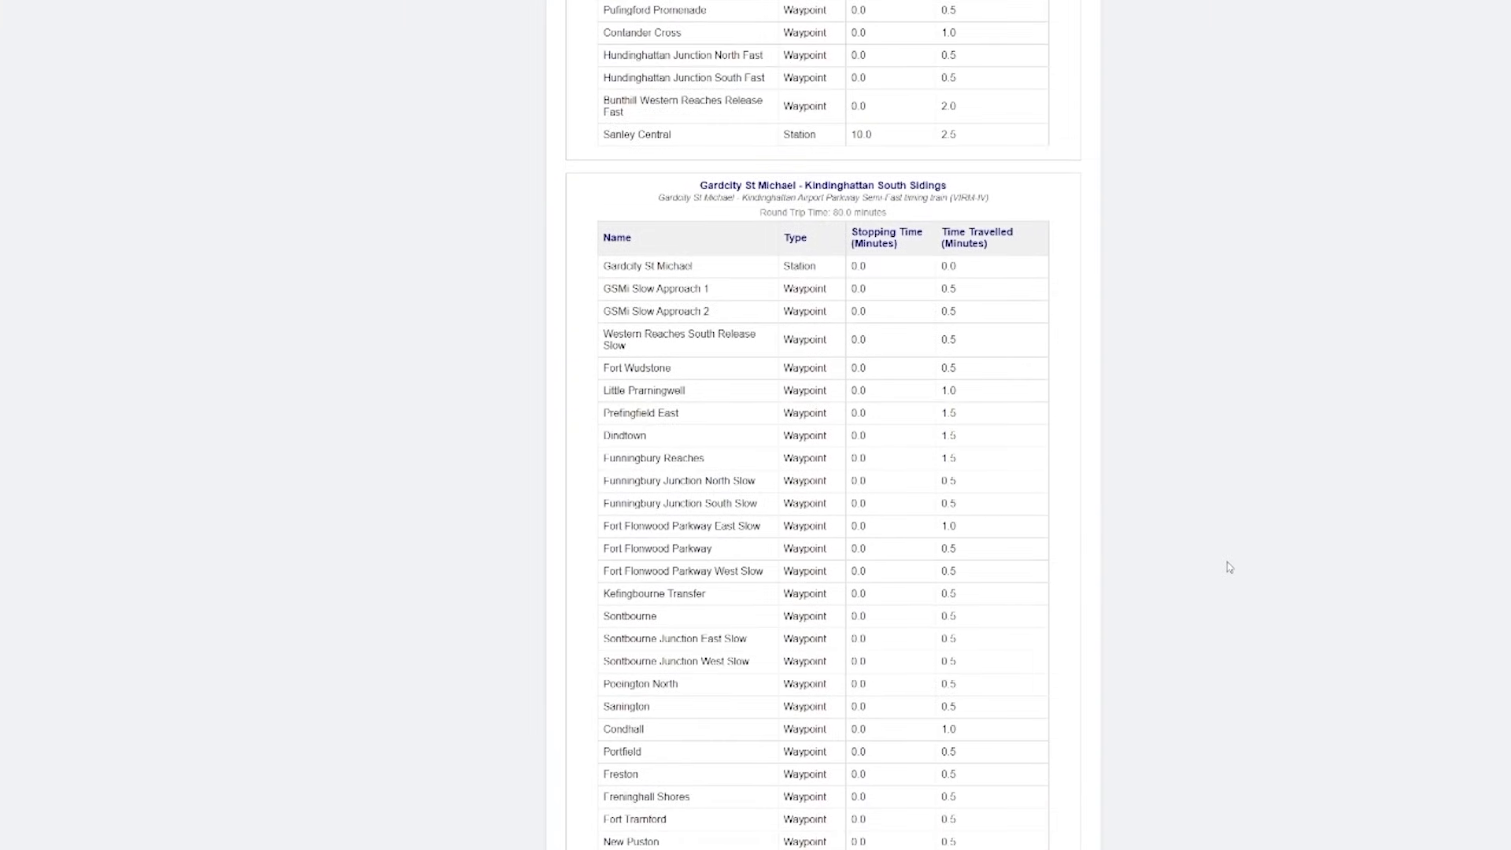
# Examine the waypoint, station and depot rows of the Kindinghattan South Sidings and New Puston timing schedules from Gardcity St Michael
pyautogui.scroll(-2, 1229, 567)
pyautogui.scroll(-4, 1229, 566)
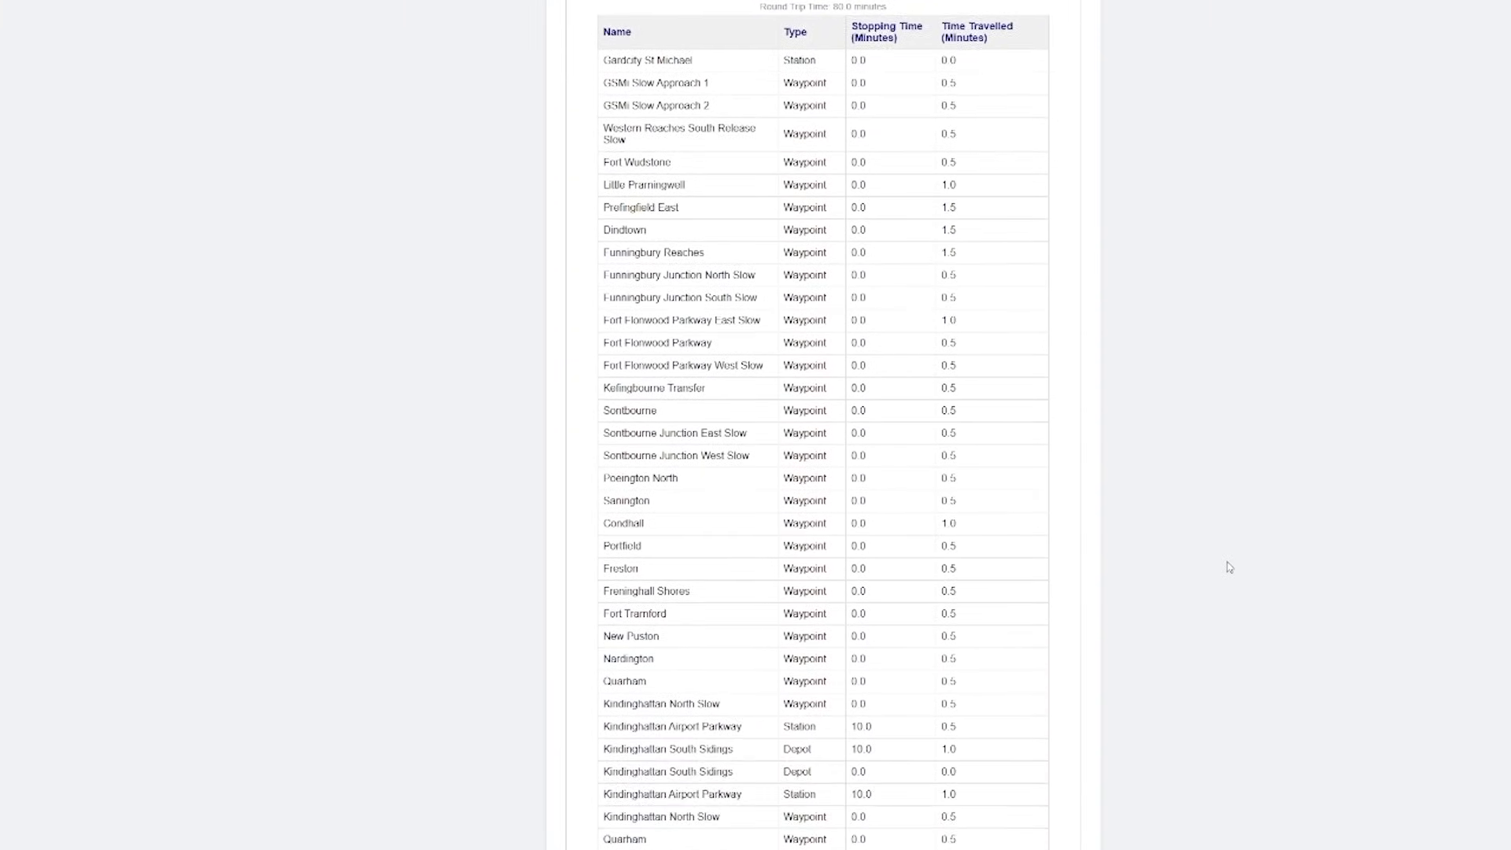
pyautogui.scroll(1, 1229, 567)
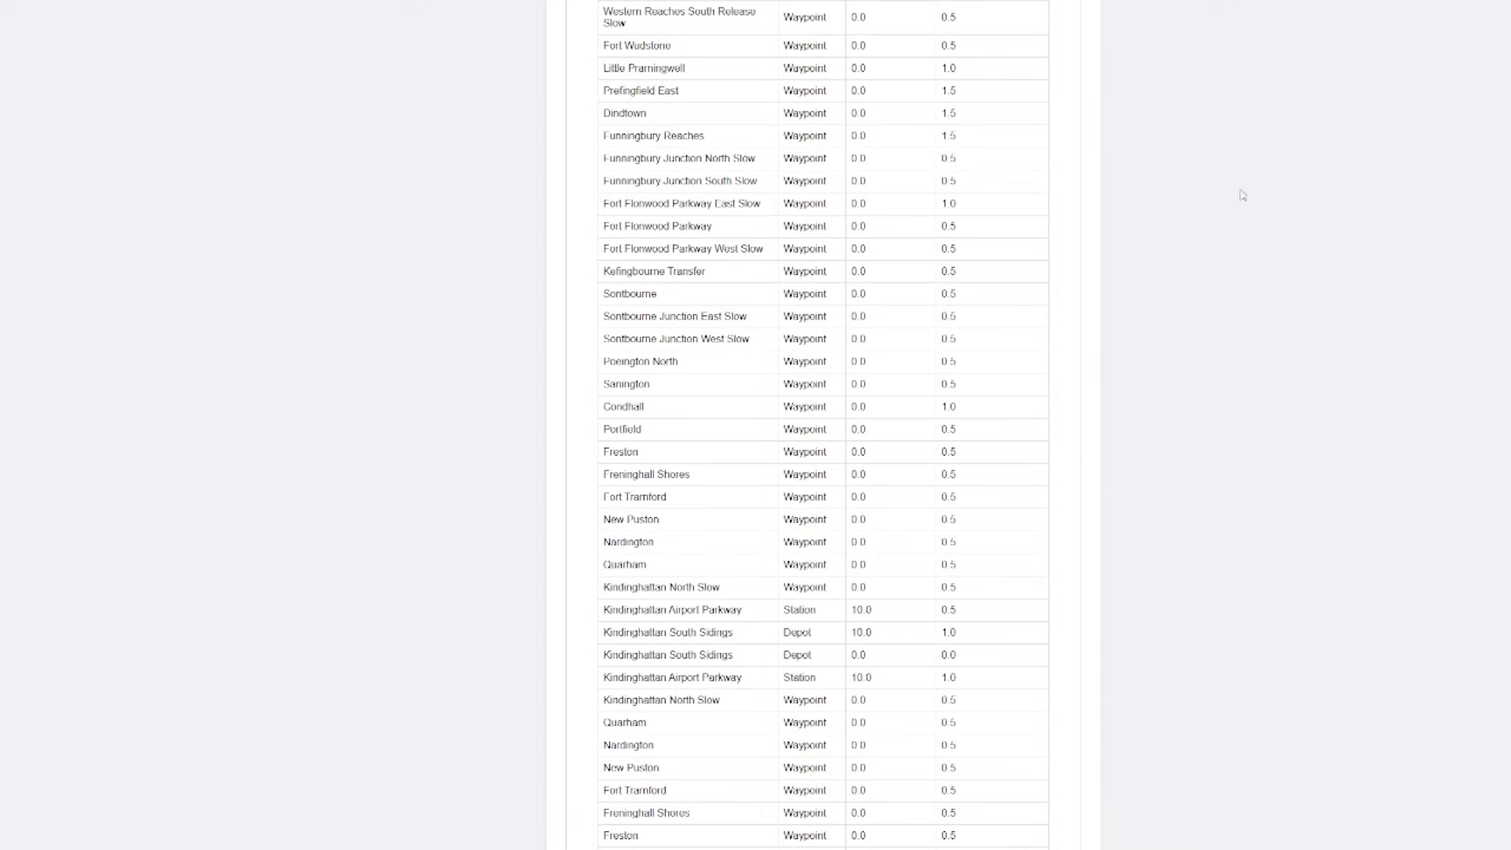
pyautogui.scroll(-5, 1257, 324)
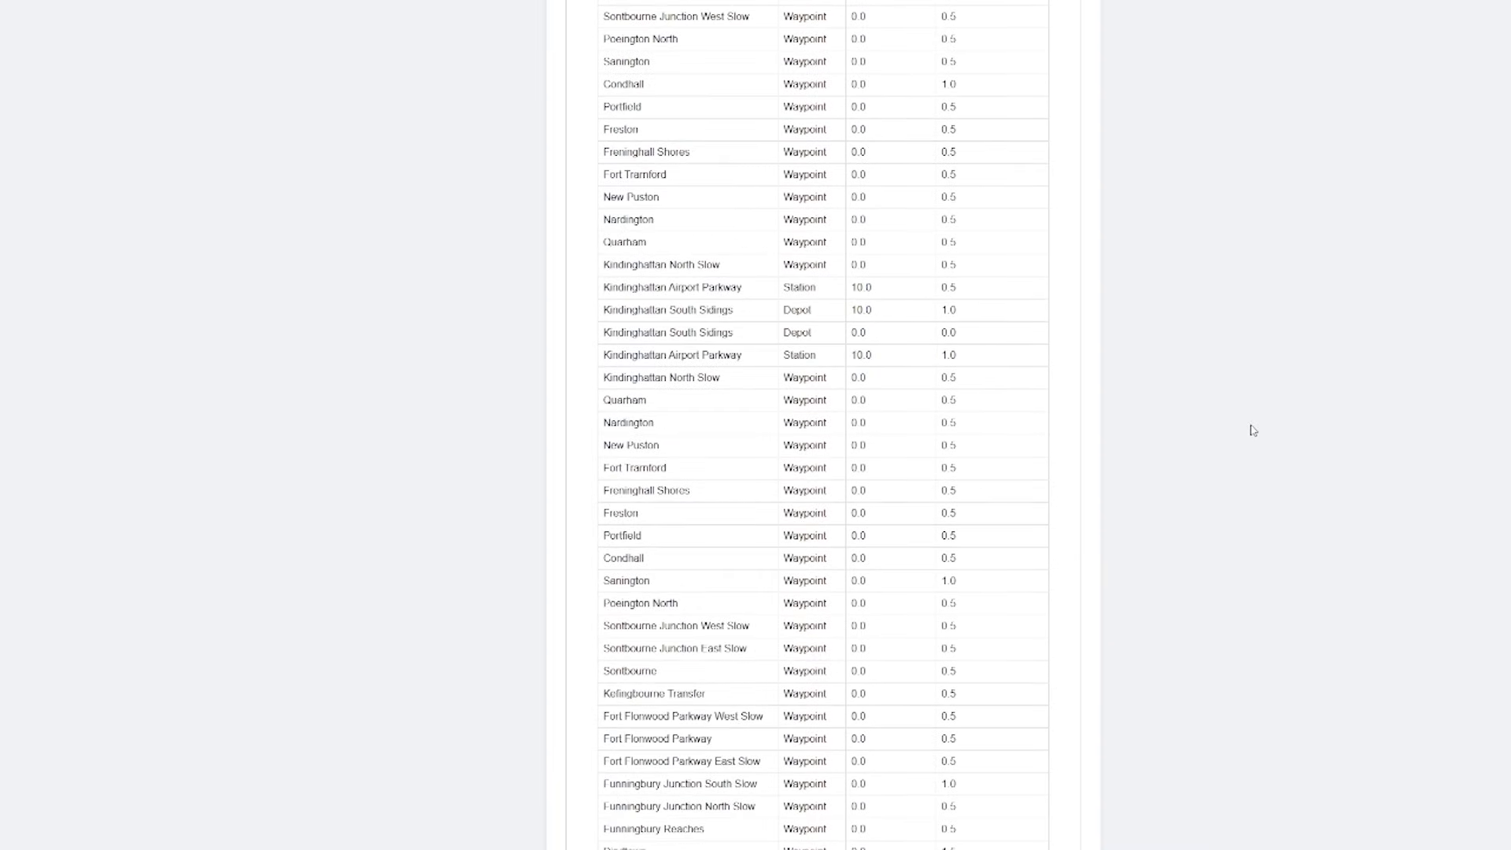
pyautogui.scroll(-13, 1250, 429)
pyautogui.scroll(-1, 1252, 431)
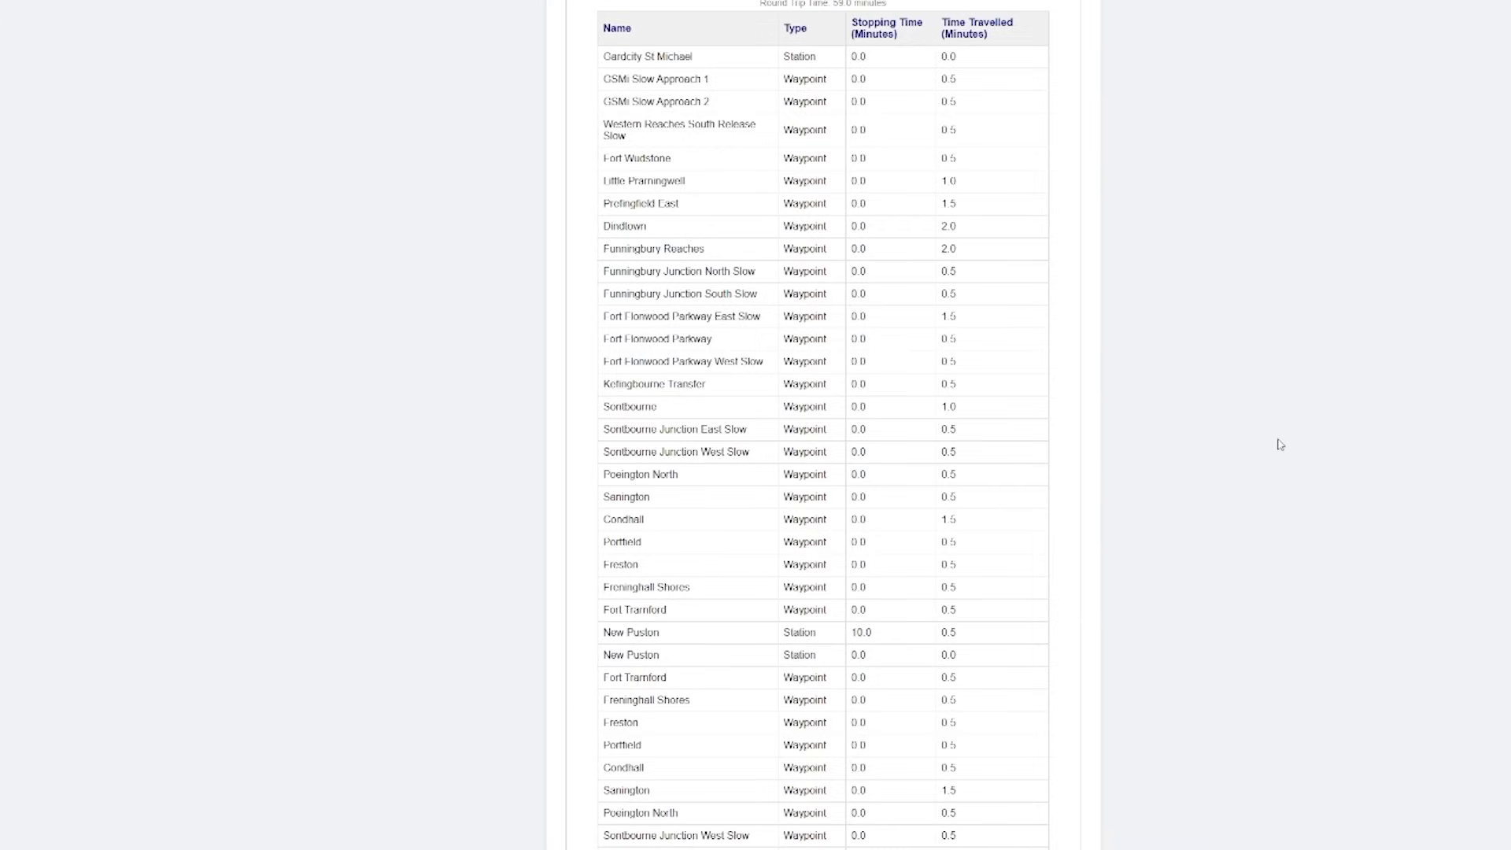
pyautogui.scroll(-4, 1268, 494)
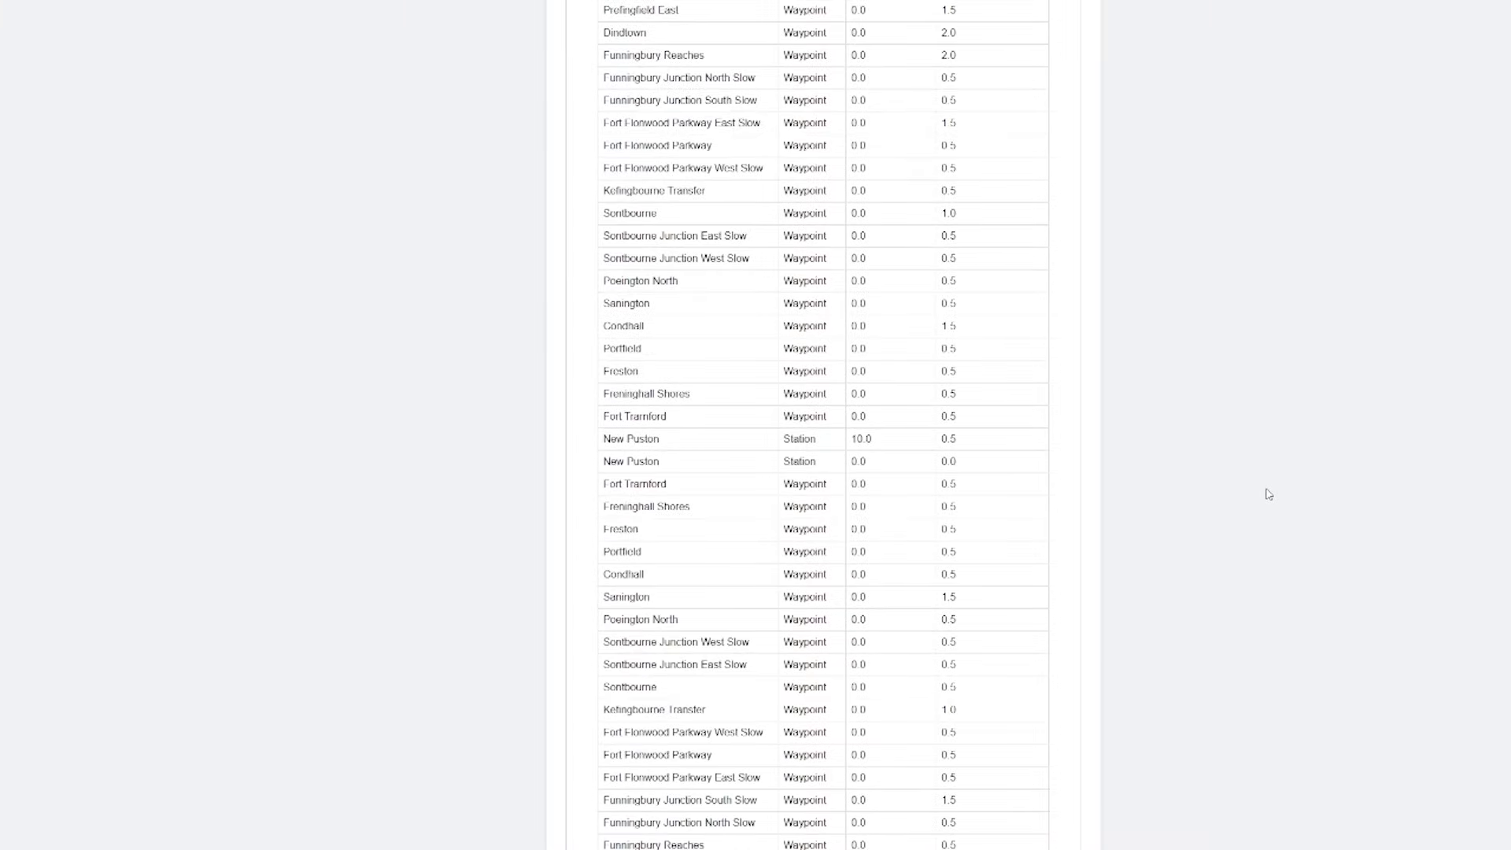
# Review the Fort Flonwood Parkway timing train schedules, covering the Gardcity St Michael stopping and Sanley Central semi-fast journeys
pyautogui.scroll(-10, 1268, 494)
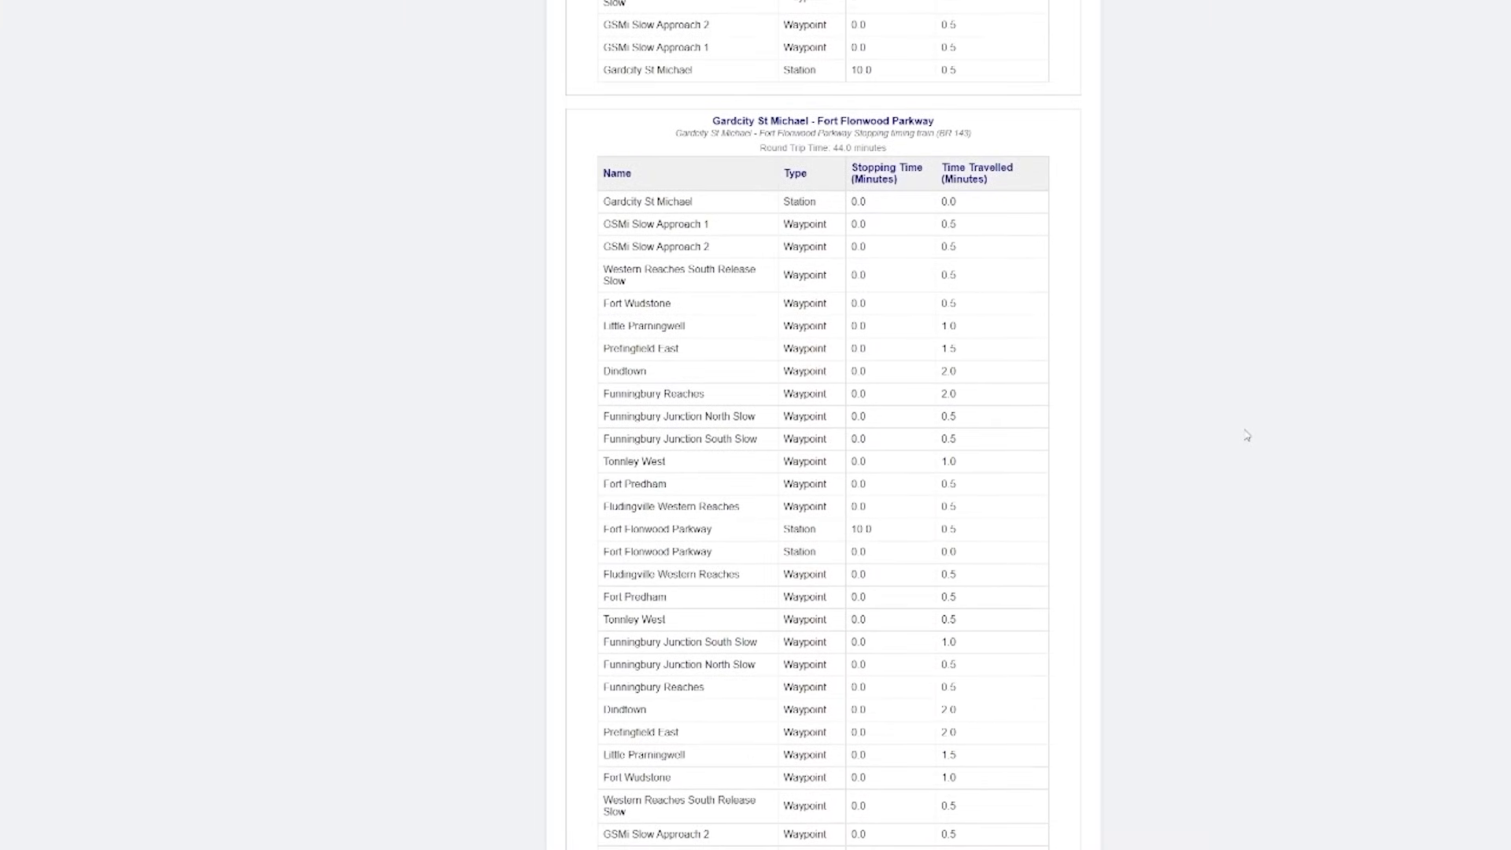
pyautogui.scroll(-1, 1225, 418)
pyautogui.scroll(-1, 1226, 418)
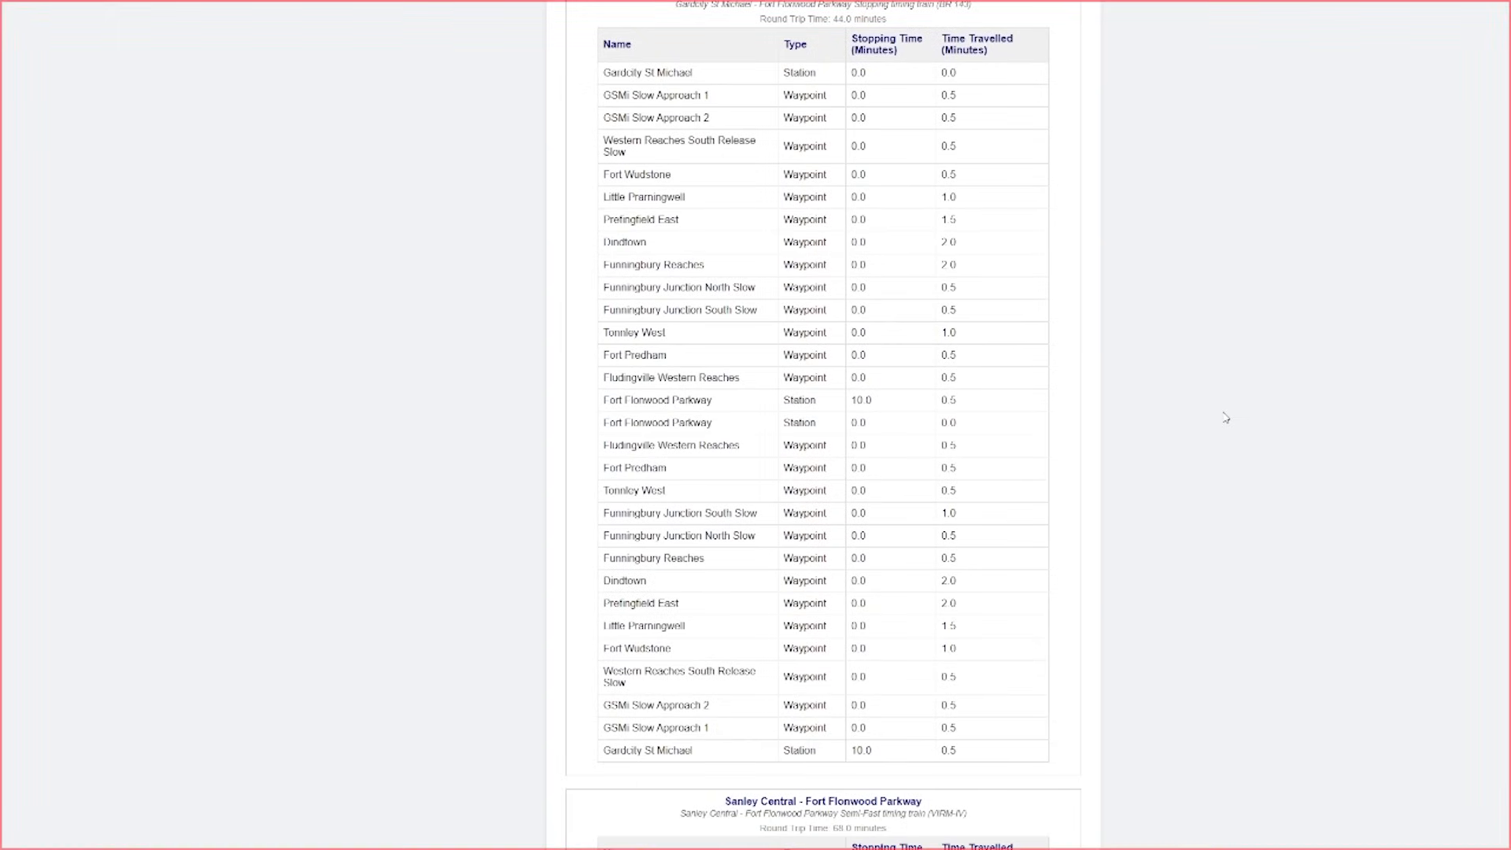
pyautogui.scroll(-8, 1269, 420)
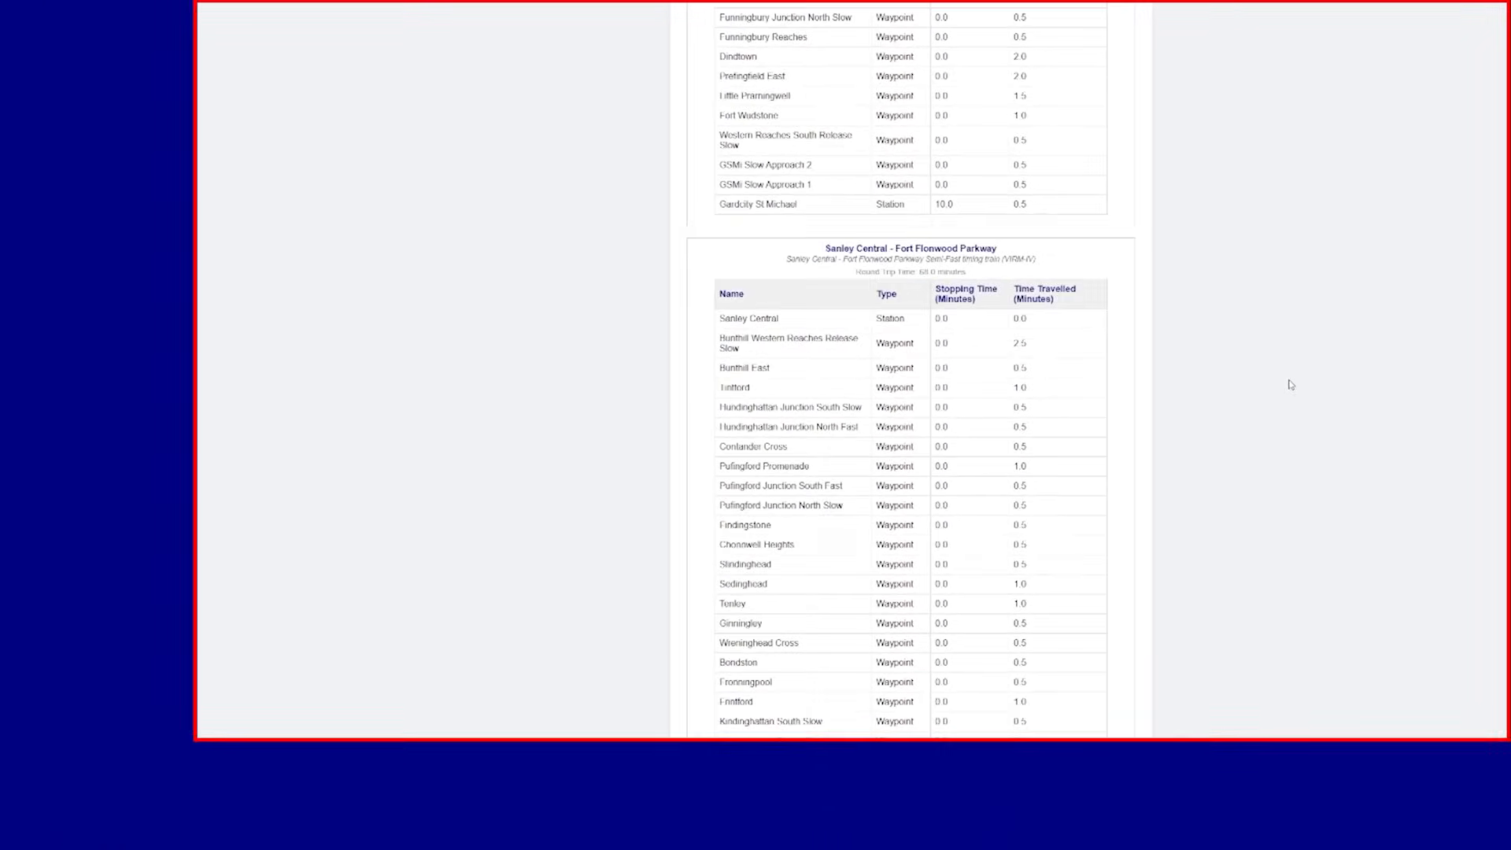
pyautogui.scroll(-3, 1314, 338)
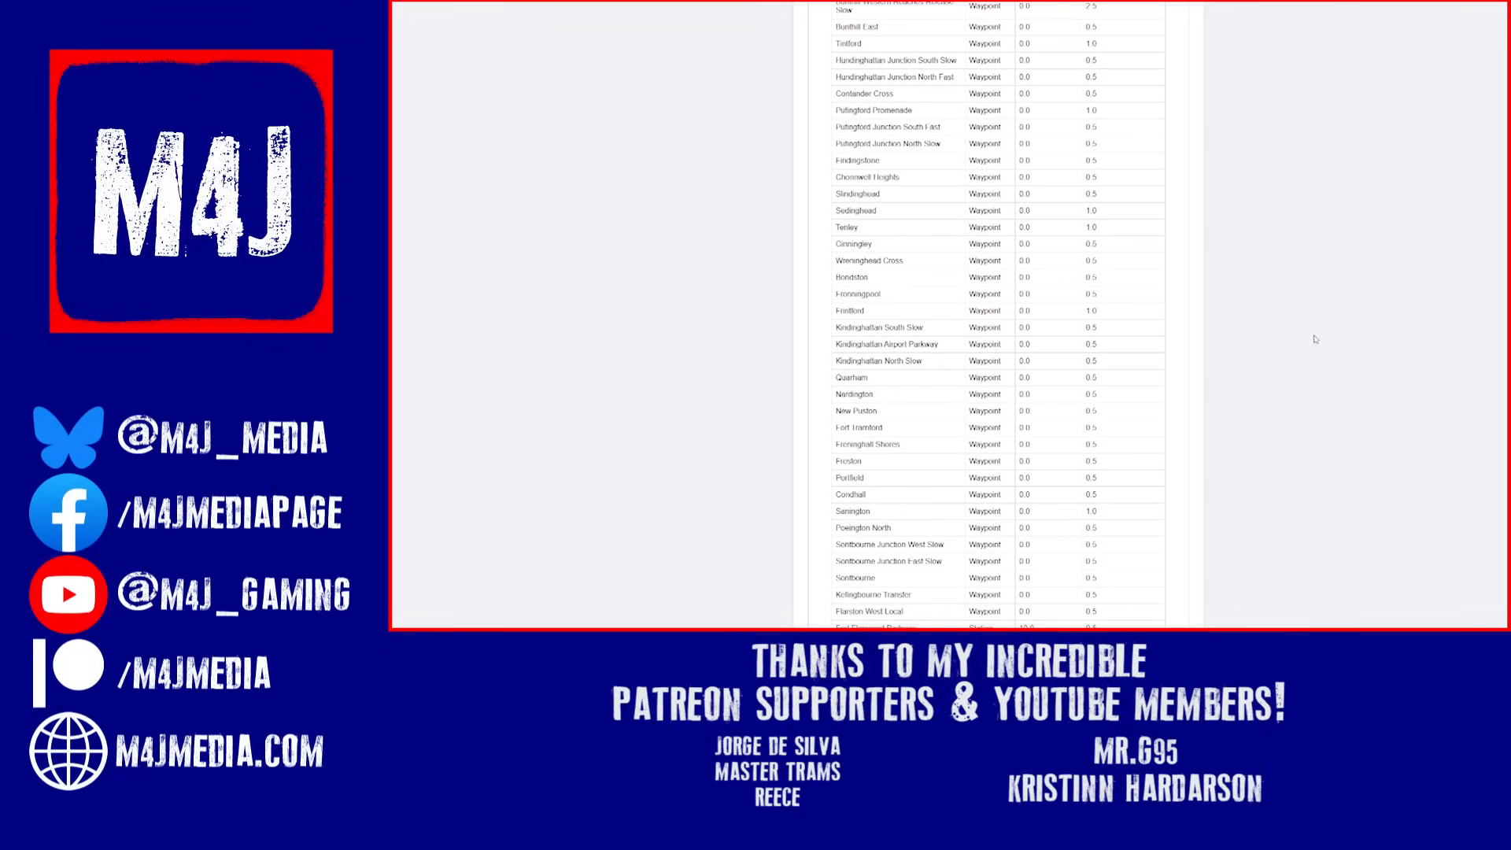
pyautogui.scroll(-15, 1314, 339)
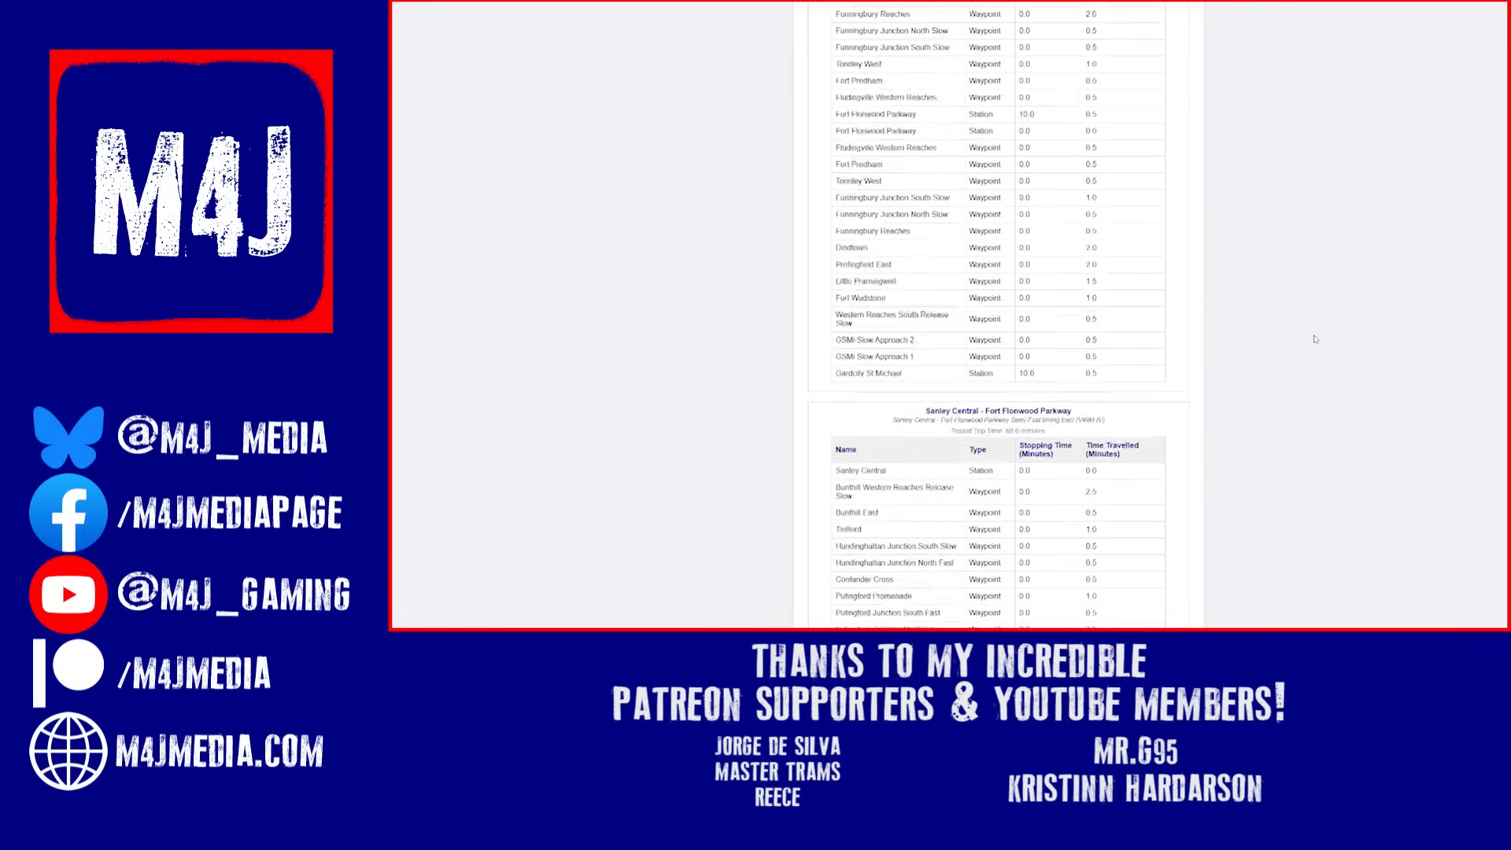
pyautogui.scroll(3, 1320, 387)
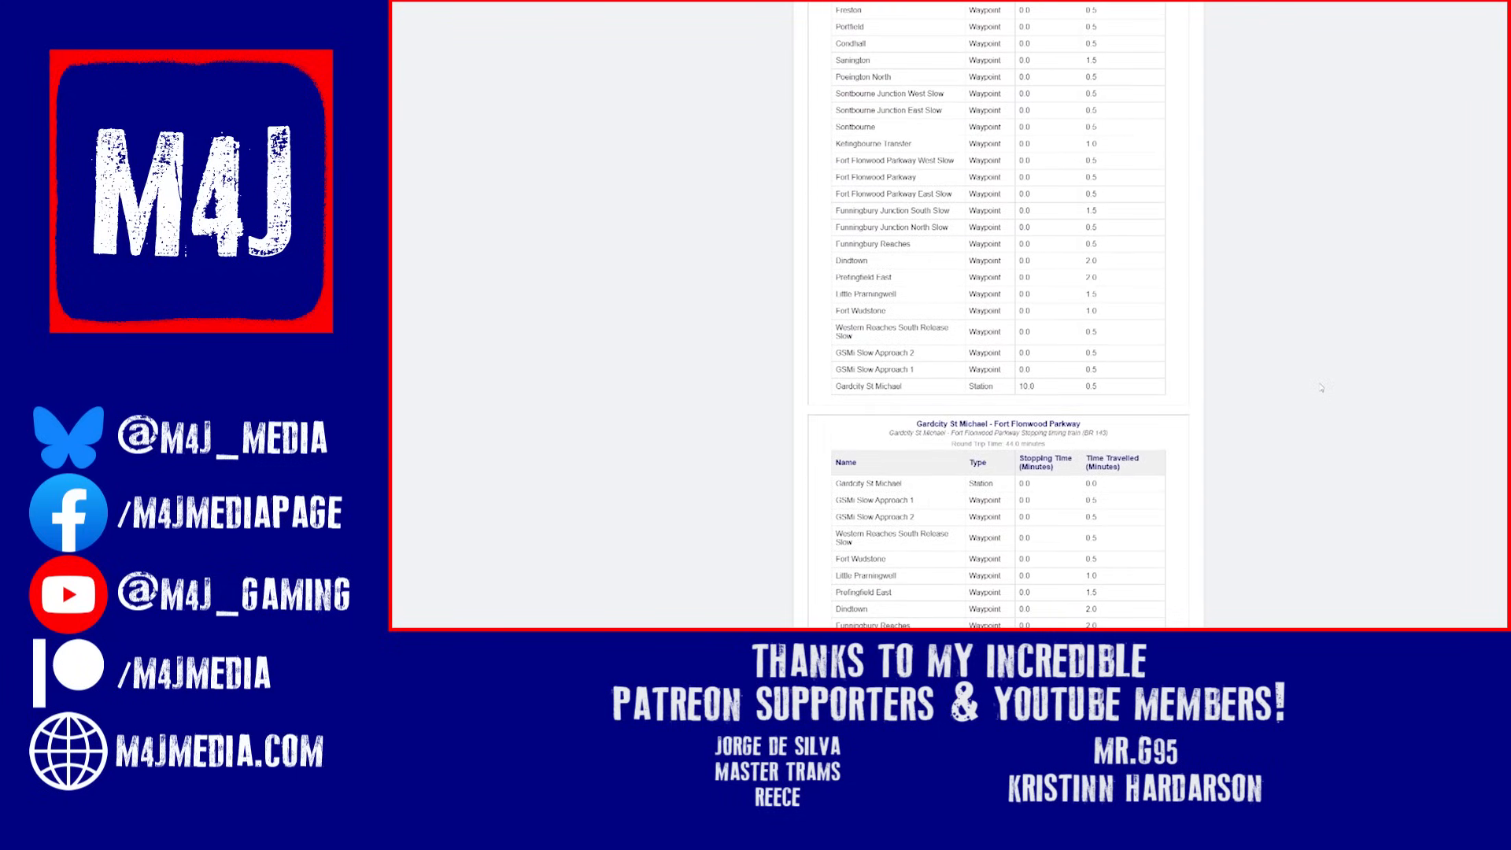